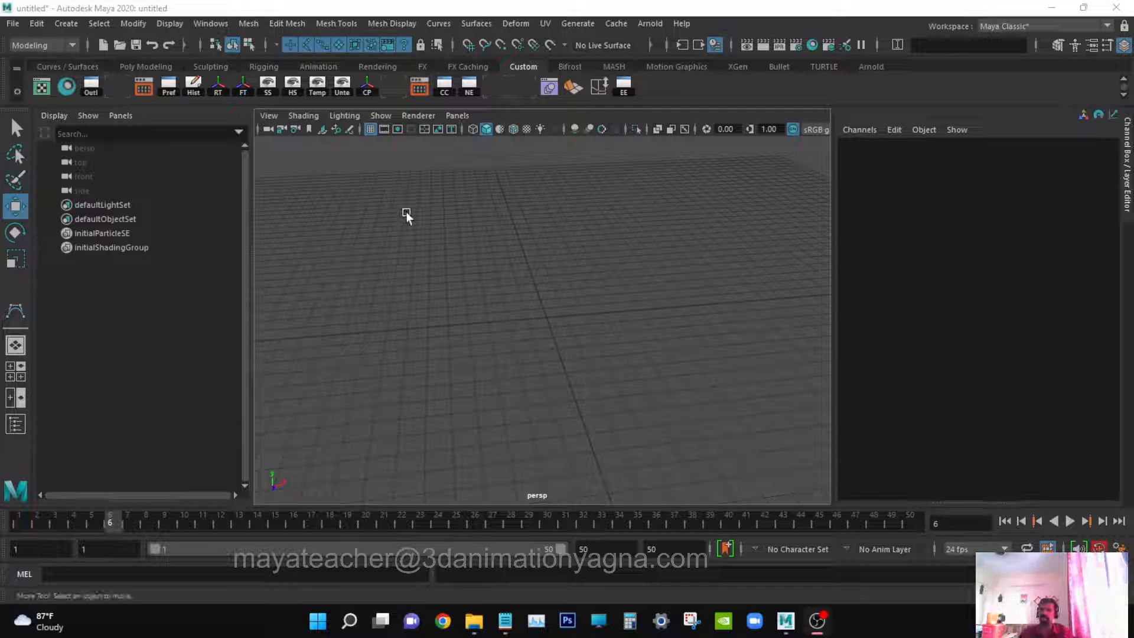
# Switch to the four-view layout and look over the empty grid in the perspective and top views.
pyautogui.keyDown('alt'); pyautogui.moveTo(421, 313); pyautogui.dragTo(439, 342); pyautogui.keyUp('alt')
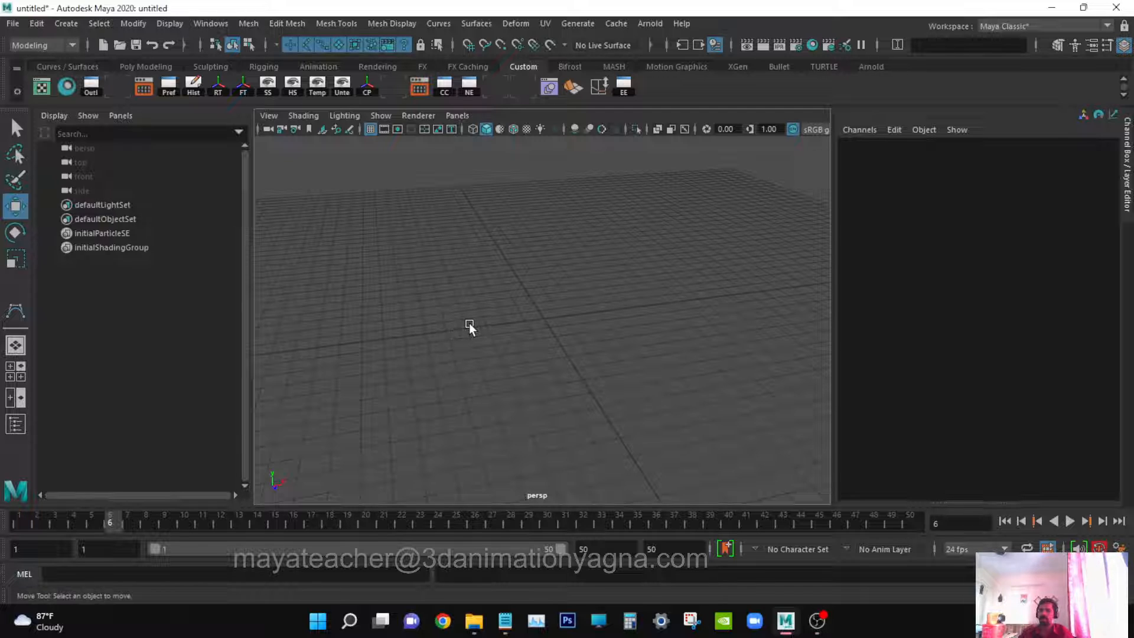
pyautogui.keyDown('alt'); pyautogui.moveTo(485, 313); pyautogui.dragTo(521, 374); pyautogui.keyUp('alt')
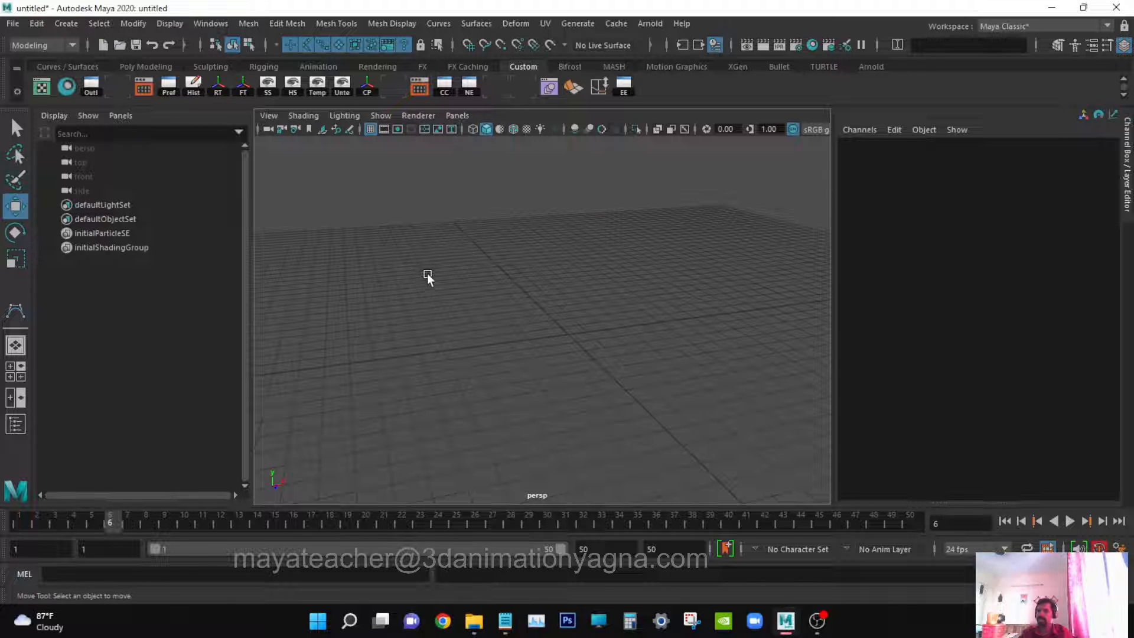
pyautogui.click(12, 377)
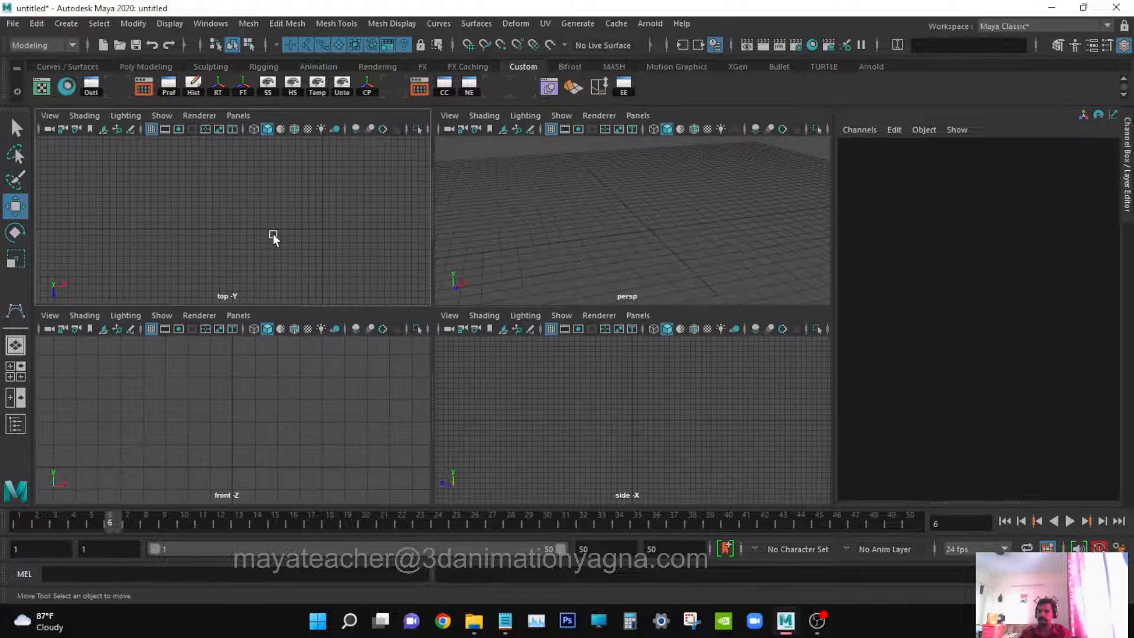
pyautogui.click(650, 253)
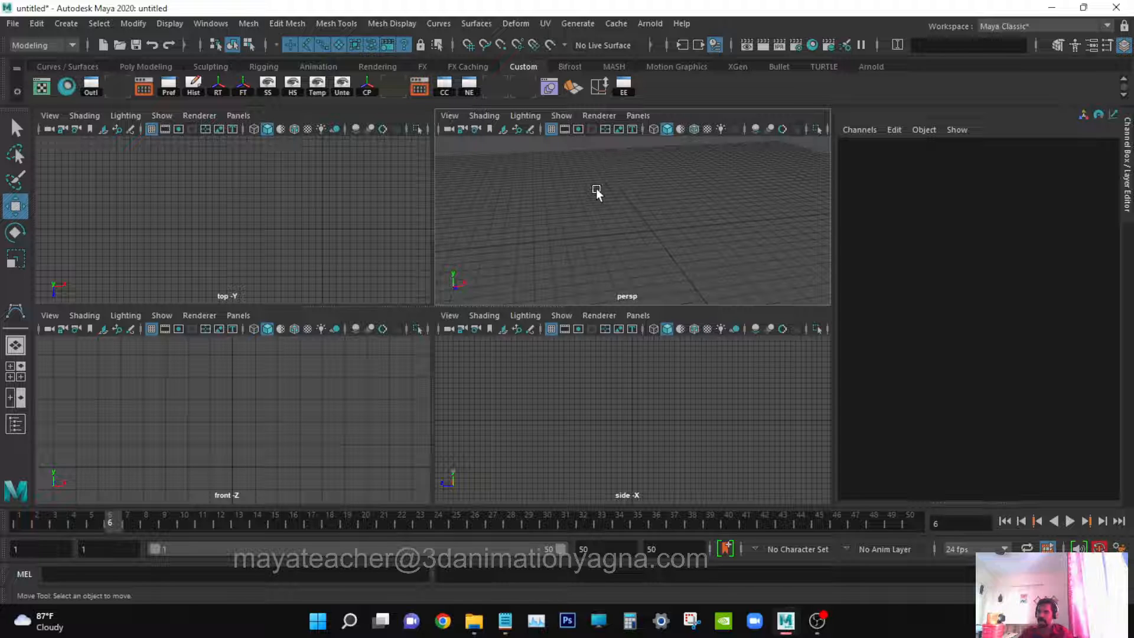
pyautogui.keyDown('alt'); pyautogui.moveTo(597, 189); pyautogui.dragTo(650, 195); pyautogui.keyUp('alt')
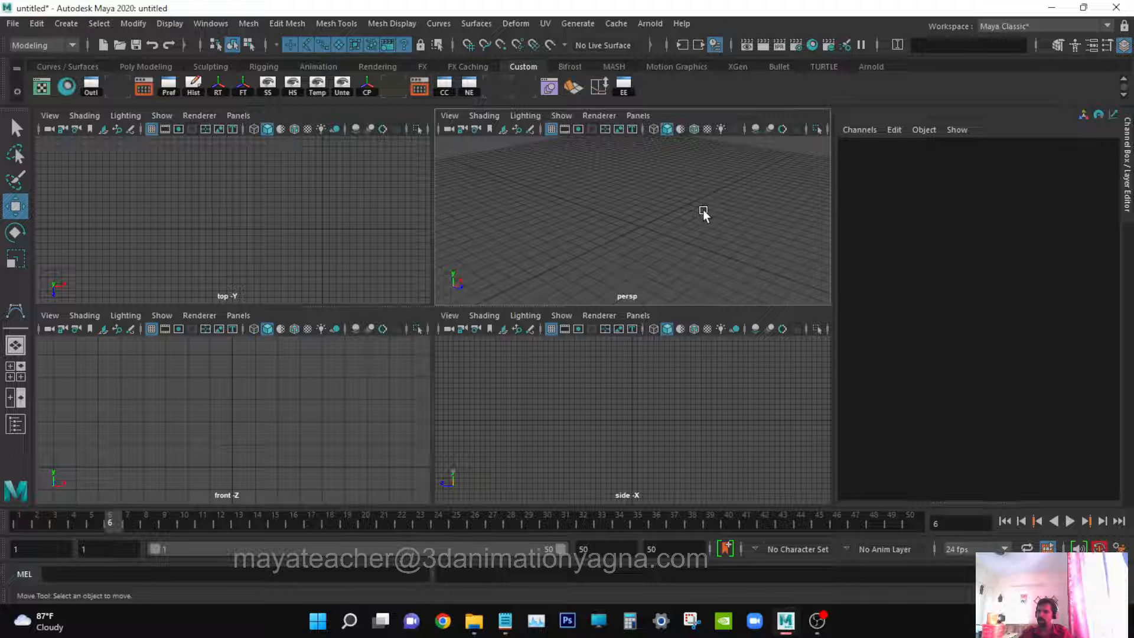
pyautogui.moveTo(703, 211)
pyautogui.keyDown('alt'); pyautogui.mouseDown(button='middle')
pyautogui.moveTo(502, 225)
pyautogui.moveTo(719, 228)
pyautogui.moveTo(648, 193)
pyautogui.moveTo(602, 232)
pyautogui.moveTo(697, 190)
pyautogui.mouseUp(button='middle'); pyautogui.keyUp('alt')
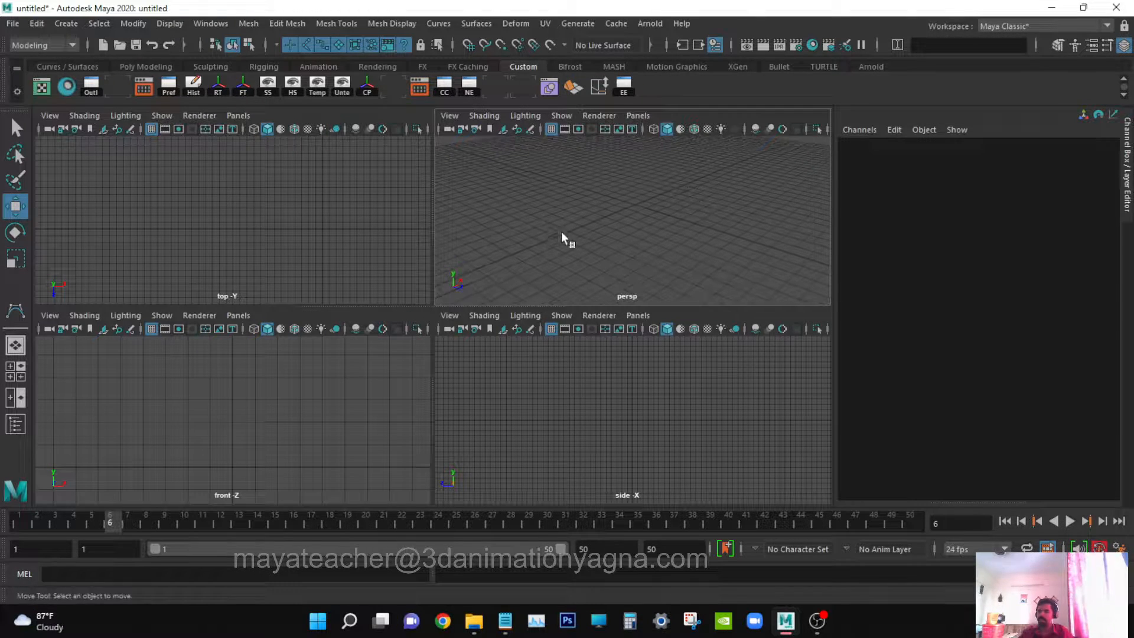
pyautogui.moveTo(249, 189)
pyautogui.keyDown('alt'); pyautogui.mouseDown(button='middle')
pyautogui.moveTo(297, 227)
pyautogui.moveTo(241, 240)
pyautogui.moveTo(231, 216)
pyautogui.moveTo(258, 205)
pyautogui.mouseUp(button='middle'); pyautogui.keyUp('alt')
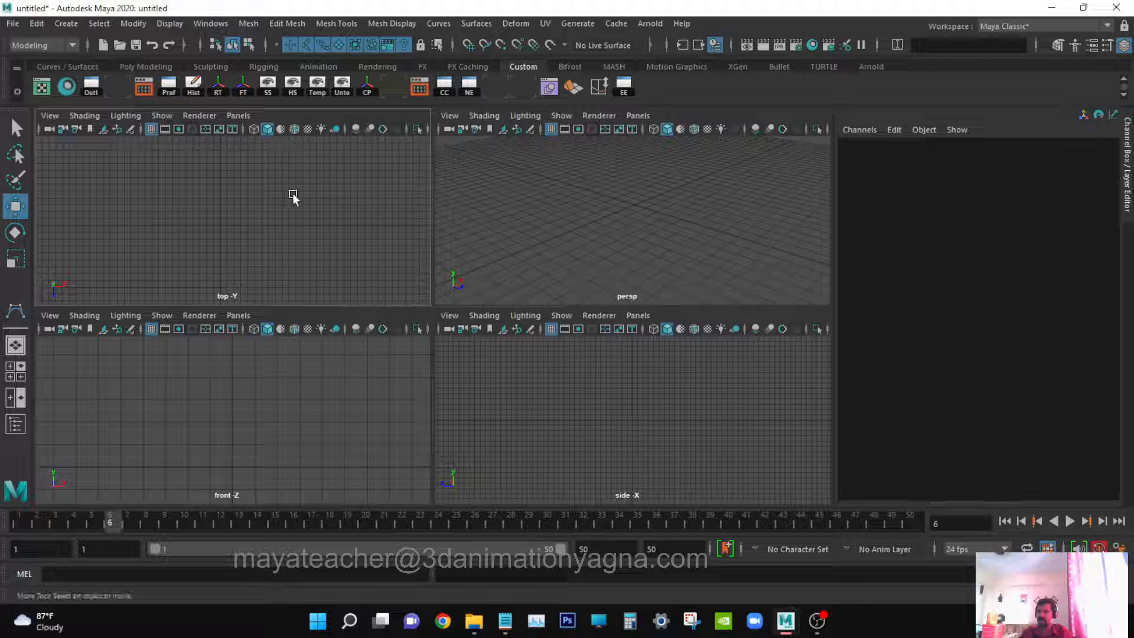
pyautogui.moveTo(652, 228)
pyautogui.keyDown('alt'); pyautogui.mouseDown()
pyautogui.moveTo(648, 212)
pyautogui.moveTo(652, 238)
pyautogui.mouseUp(); pyautogui.keyUp('alt')
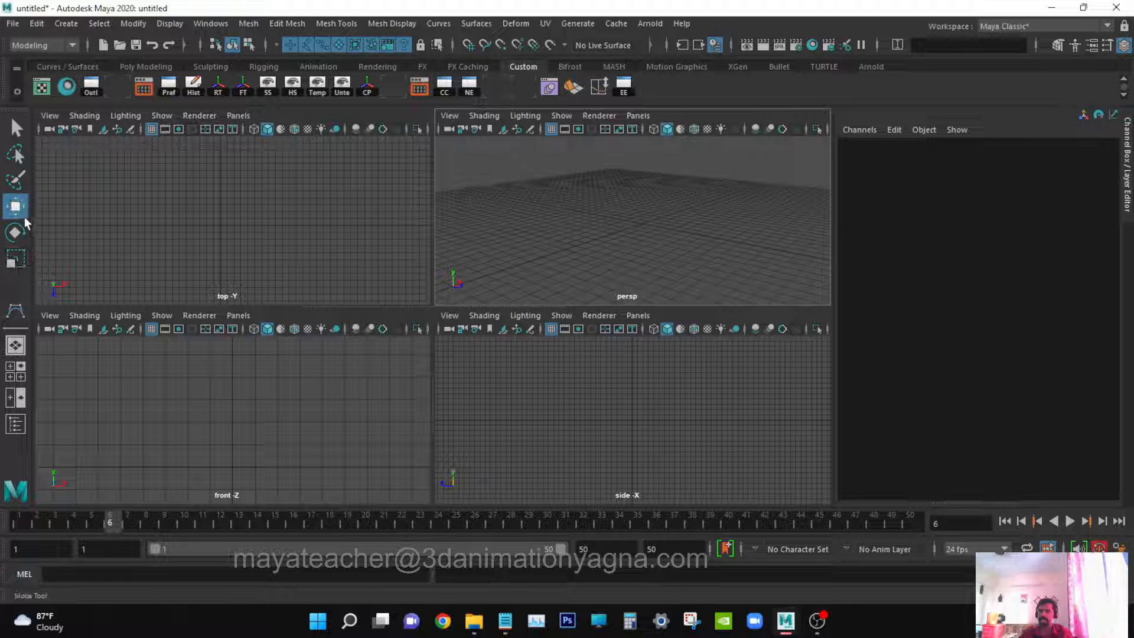
# Create a default polygon cube at the origin of the scene.
pyautogui.click(67, 23)
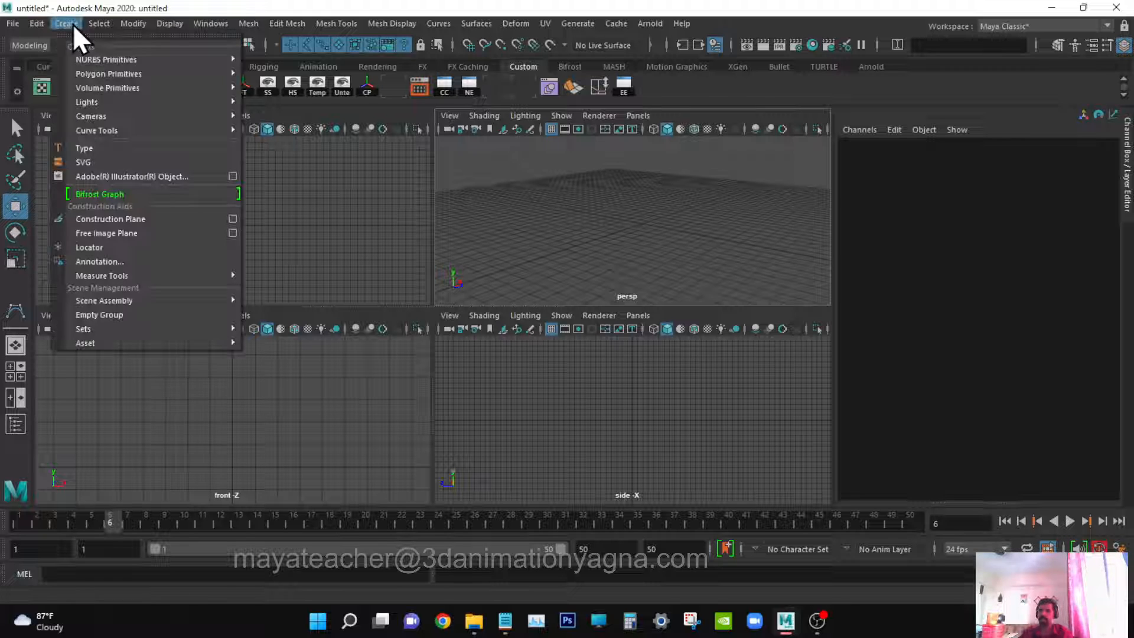
pyautogui.moveTo(109, 76)
pyautogui.click(290, 88)
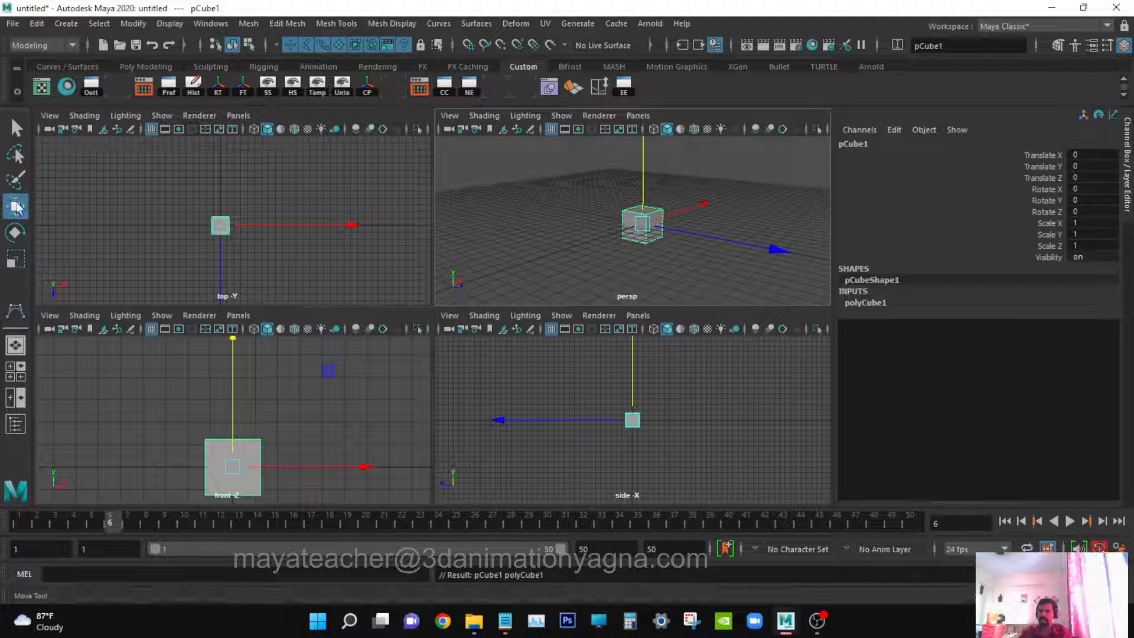
pyautogui.keyDown('alt'); pyautogui.moveTo(502, 253); pyautogui.dragTo(512, 277); pyautogui.keyUp('alt')
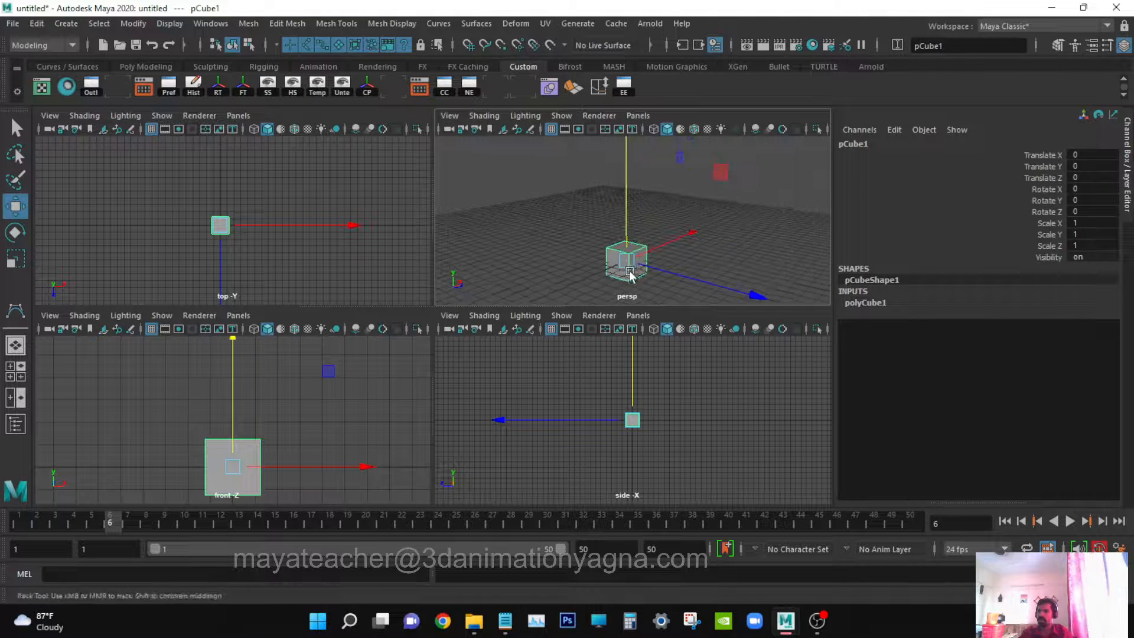
pyautogui.keyDown('alt'); pyautogui.moveTo(630, 276); pyautogui.dragTo(664, 241, button='right'); pyautogui.keyUp('alt')
pyautogui.keyDown('alt'); pyautogui.moveTo(663, 171); pyautogui.dragTo(642, 207, button='middle'); pyautogui.keyUp('alt')
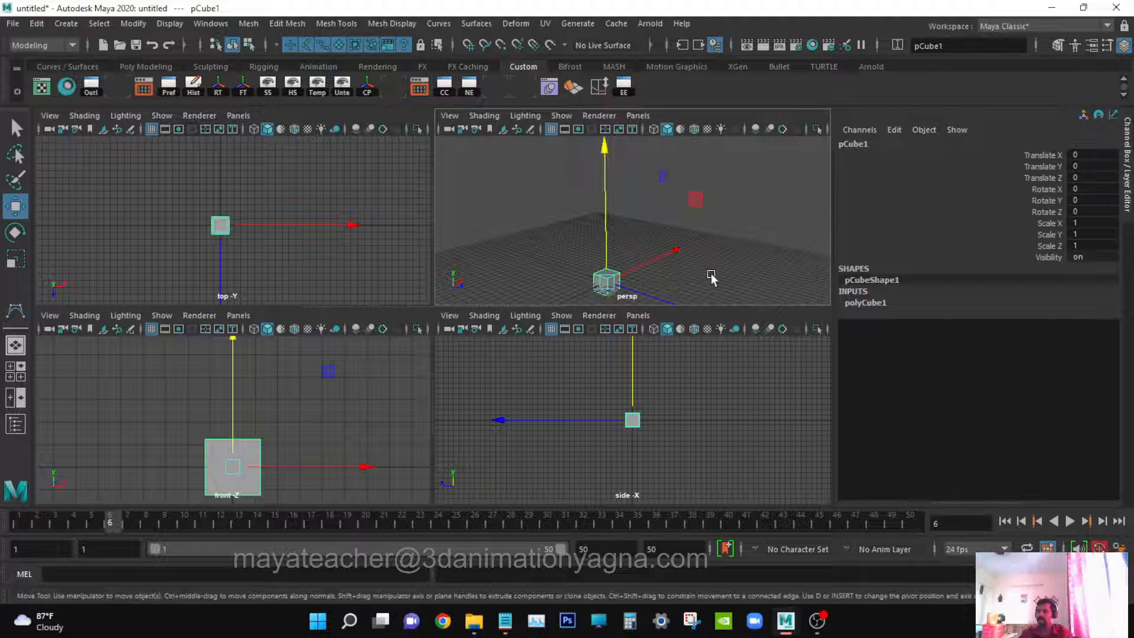
pyautogui.keyDown('alt'); pyautogui.moveTo(711, 278); pyautogui.dragTo(648, 212); pyautogui.keyUp('alt')
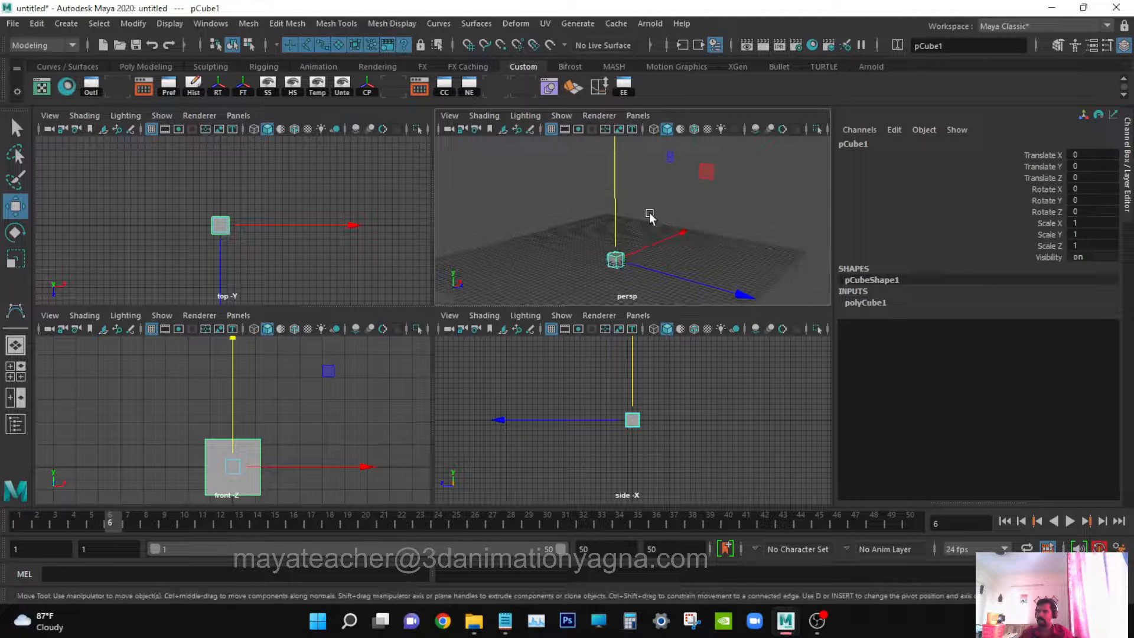
# Try the Rotate and Scale tools on the cube, stretching it along X to about 1.677, and undo the scaling.
pyautogui.click(16, 235)
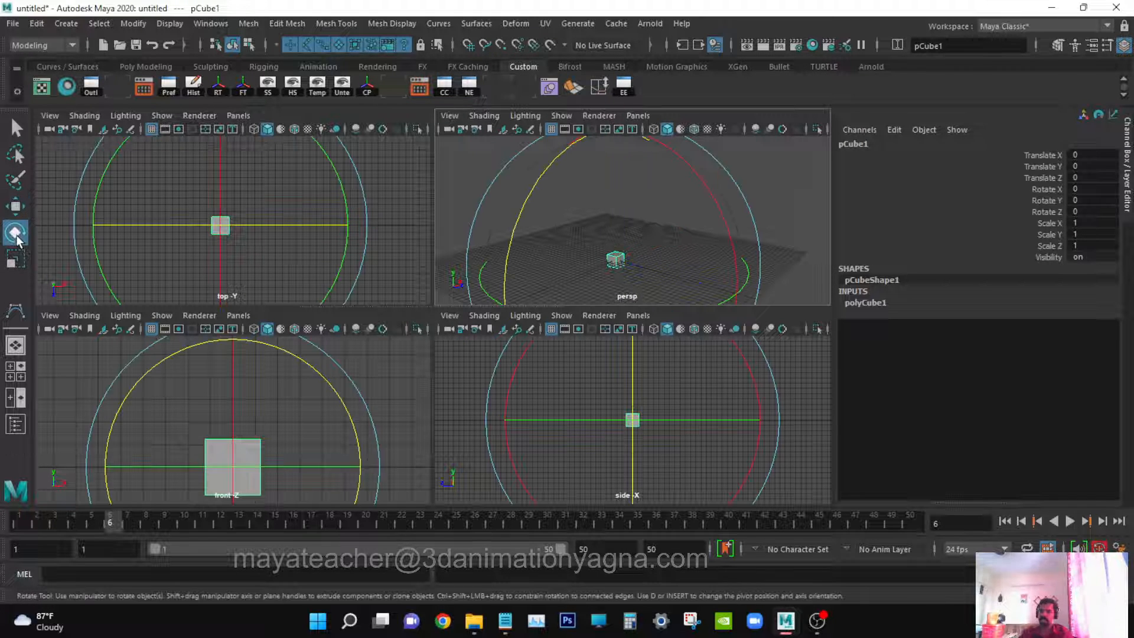
pyautogui.keyDown('alt'); pyautogui.moveTo(579, 277); pyautogui.dragTo(683, 185); pyautogui.keyUp('alt')
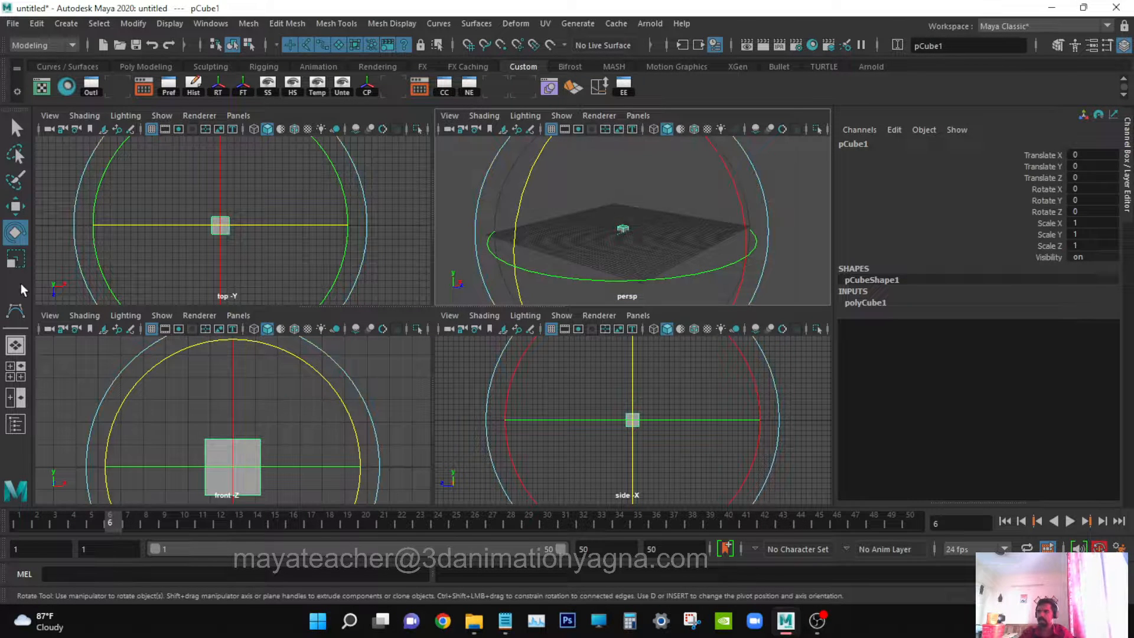
pyautogui.click(17, 260)
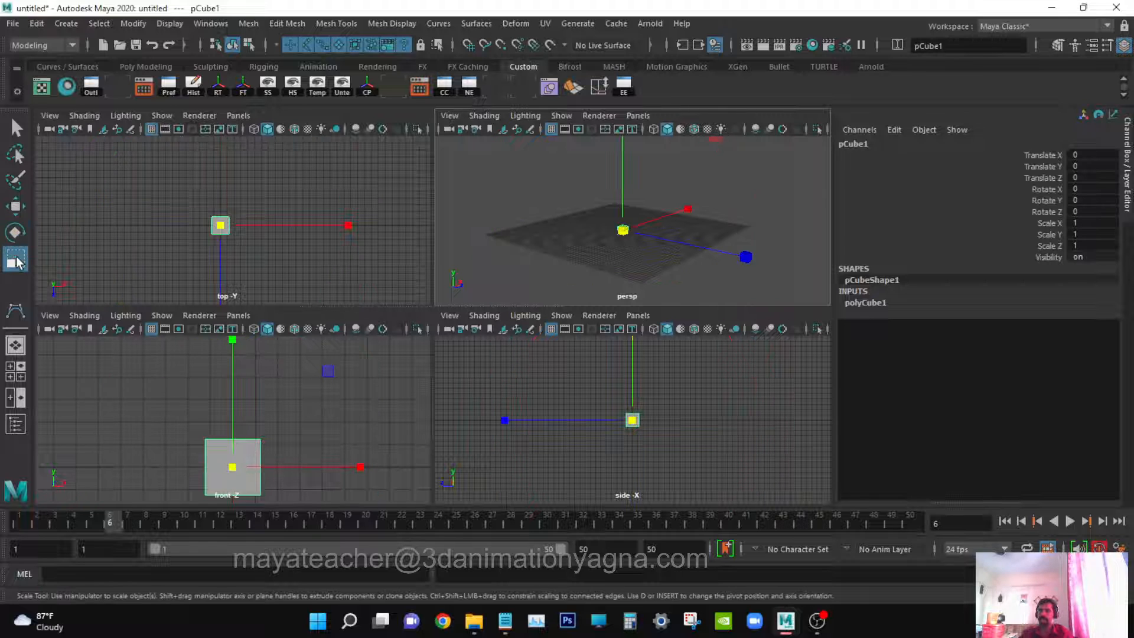
pyautogui.keyDown('alt'); pyautogui.moveTo(633, 246); pyautogui.dragTo(636, 203); pyautogui.keyUp('alt')
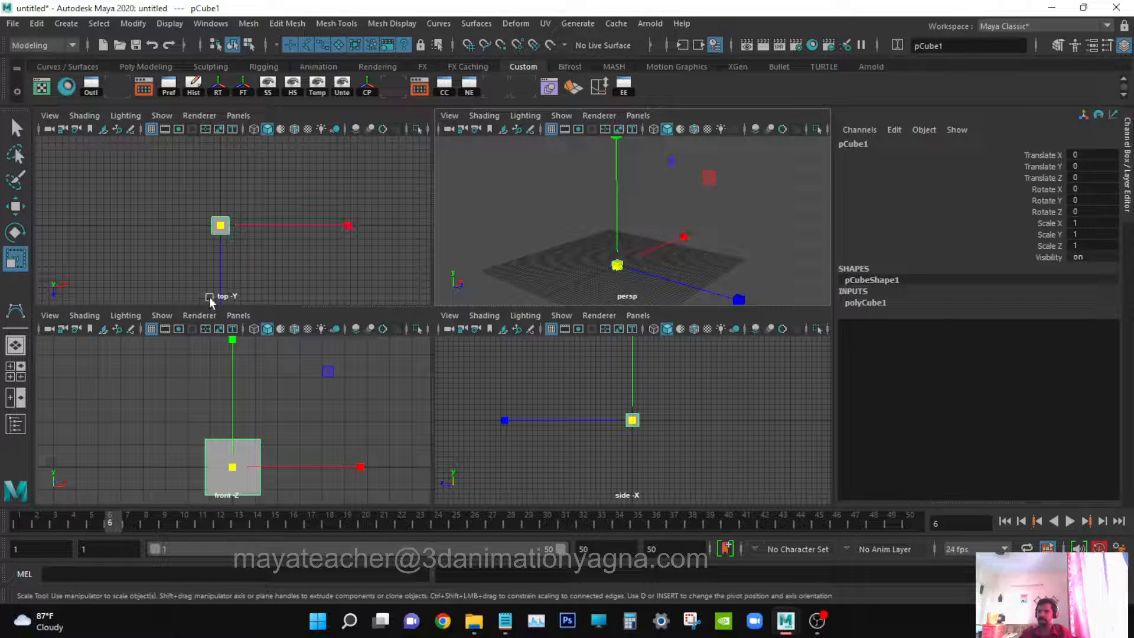
pyautogui.keyDown('alt'); pyautogui.moveTo(596, 266); pyautogui.dragTo(736, 189); pyautogui.keyUp('alt')
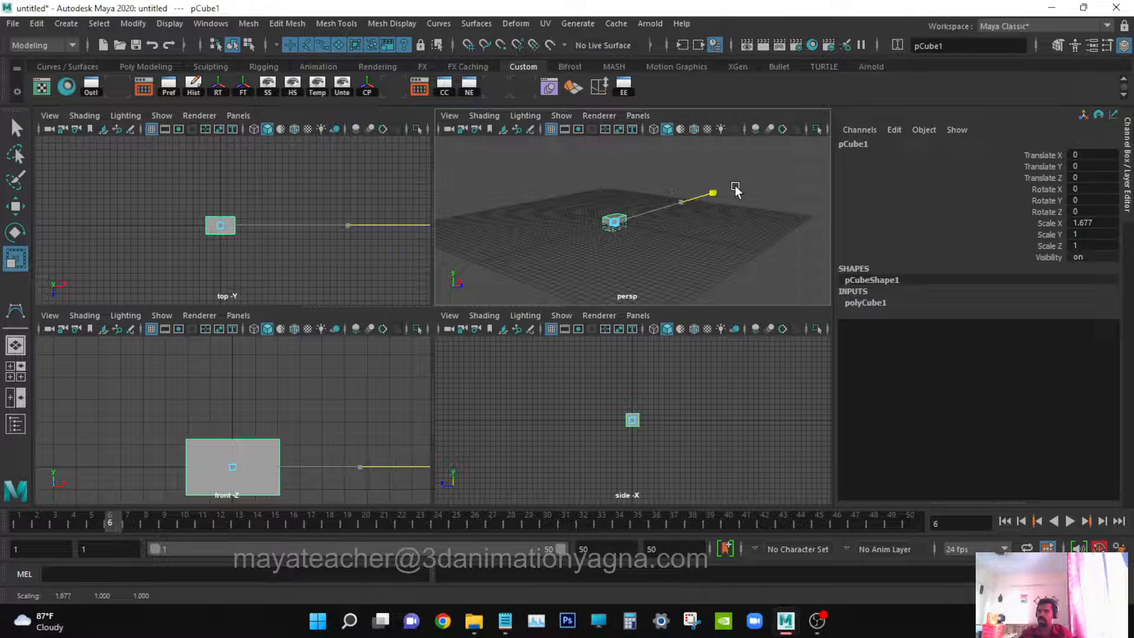
pyautogui.hotkey('ctrl', 'z')
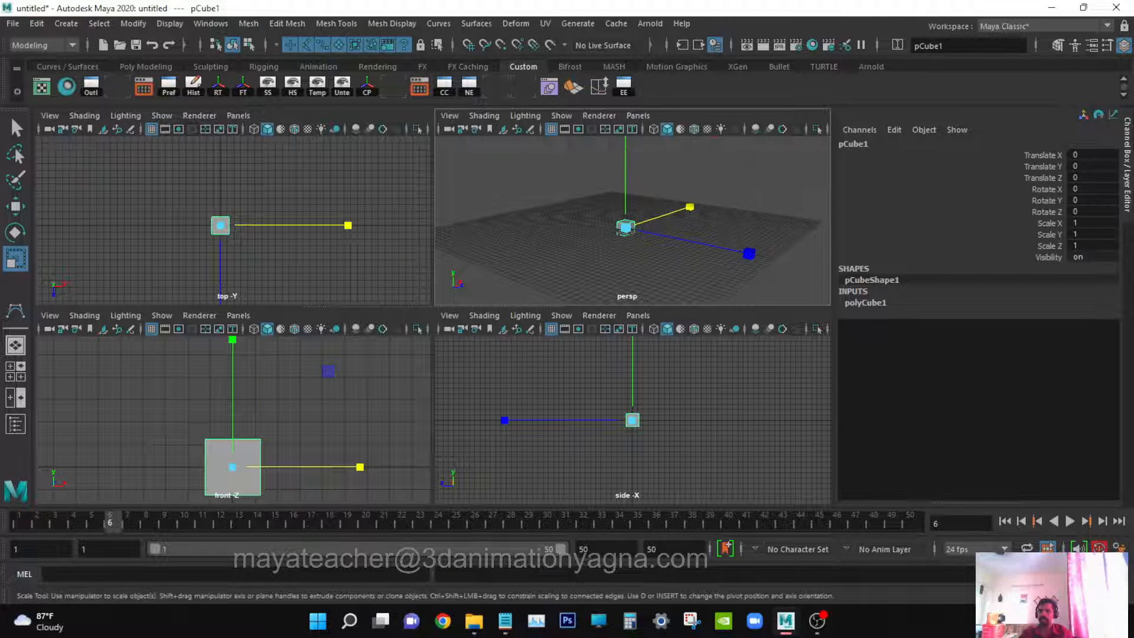
# Activate the Select tool and put the focus in the MEL command line's input and result fields.
pyautogui.click(16, 132)
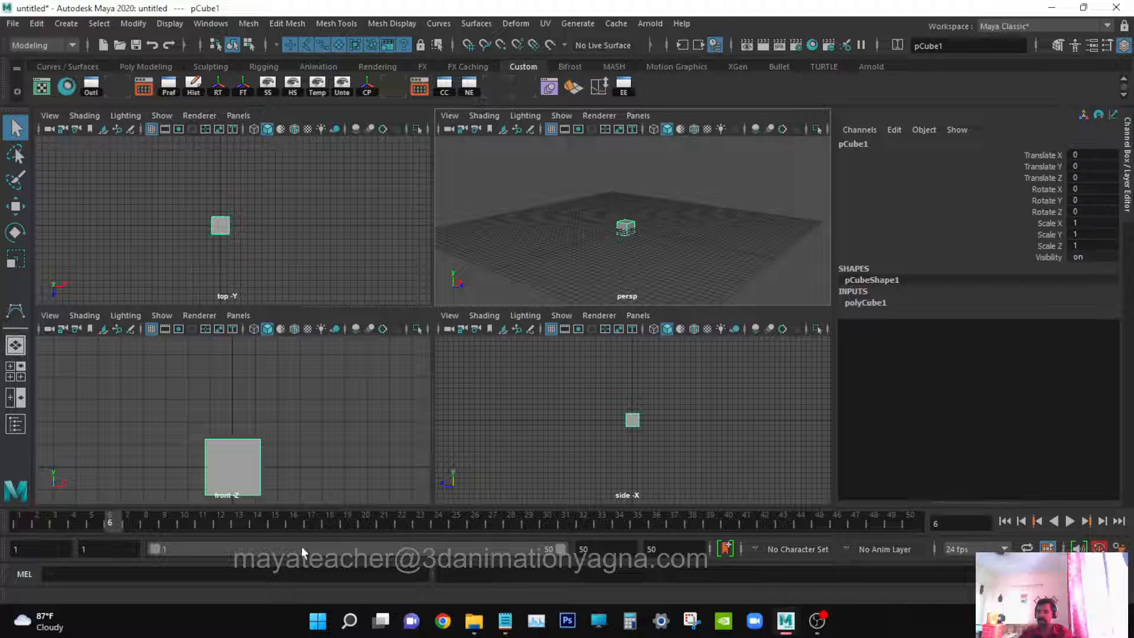
pyautogui.click(144, 573)
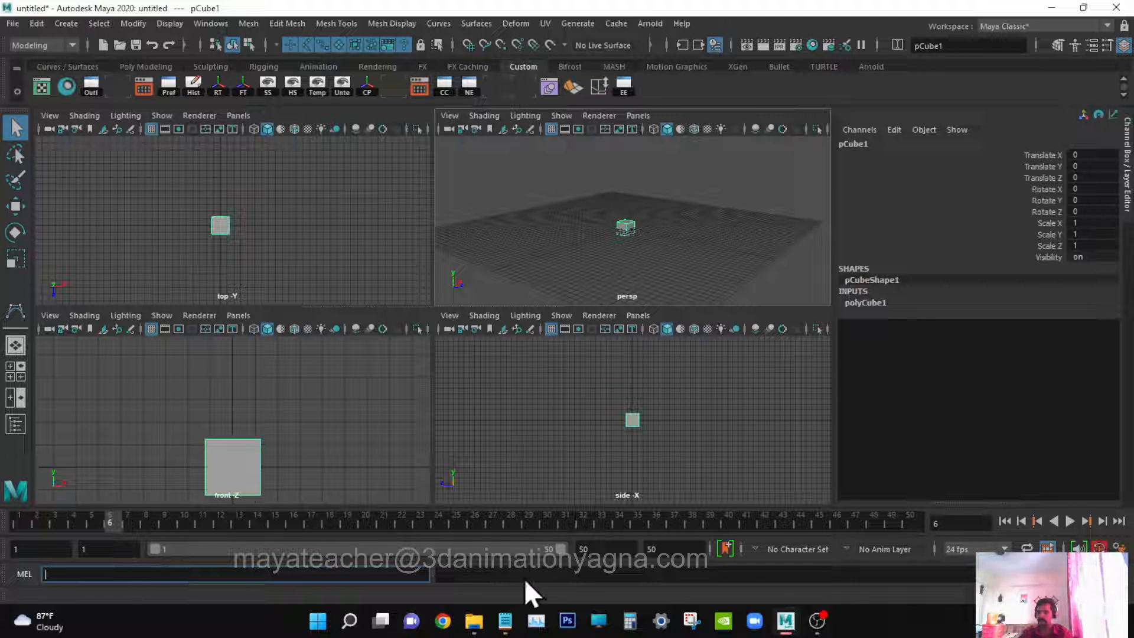
pyautogui.click(521, 578)
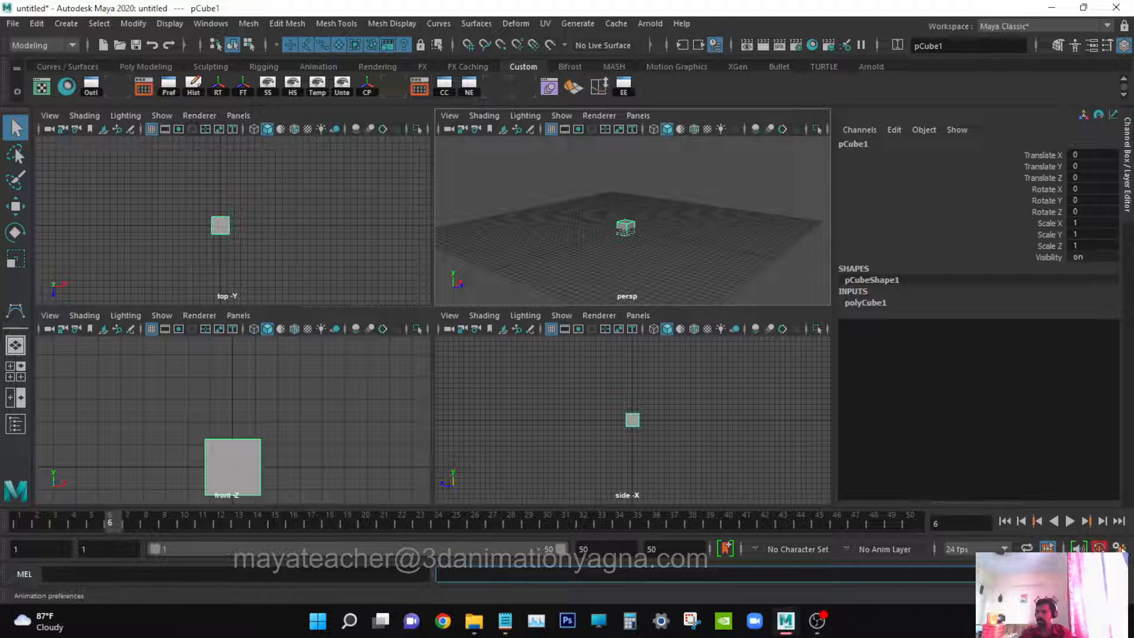
# Open the Preferences window at the UI Elements category and move it clear of the viewports.
pyautogui.click(1120, 547)
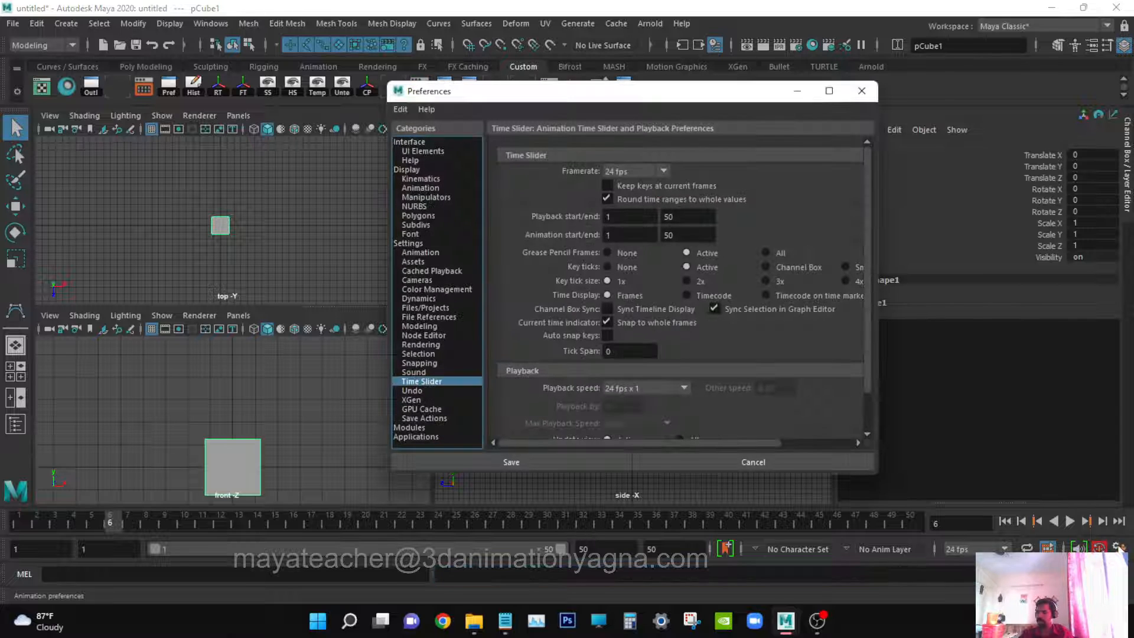
pyautogui.click(447, 151)
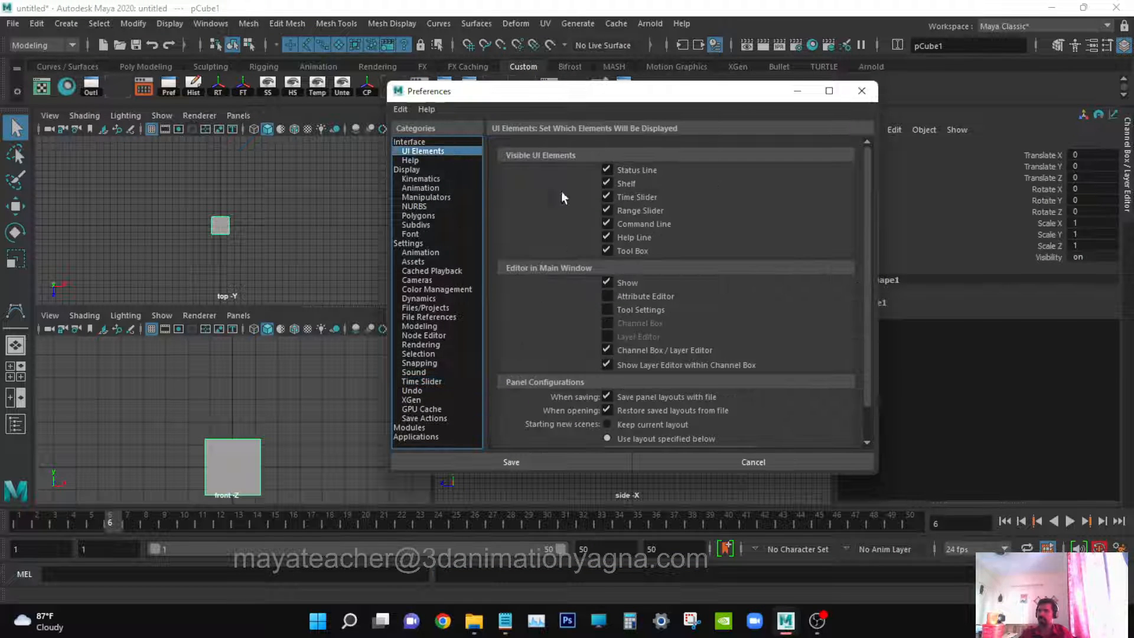
pyautogui.moveTo(632, 92); pyautogui.dragTo(787, 54)
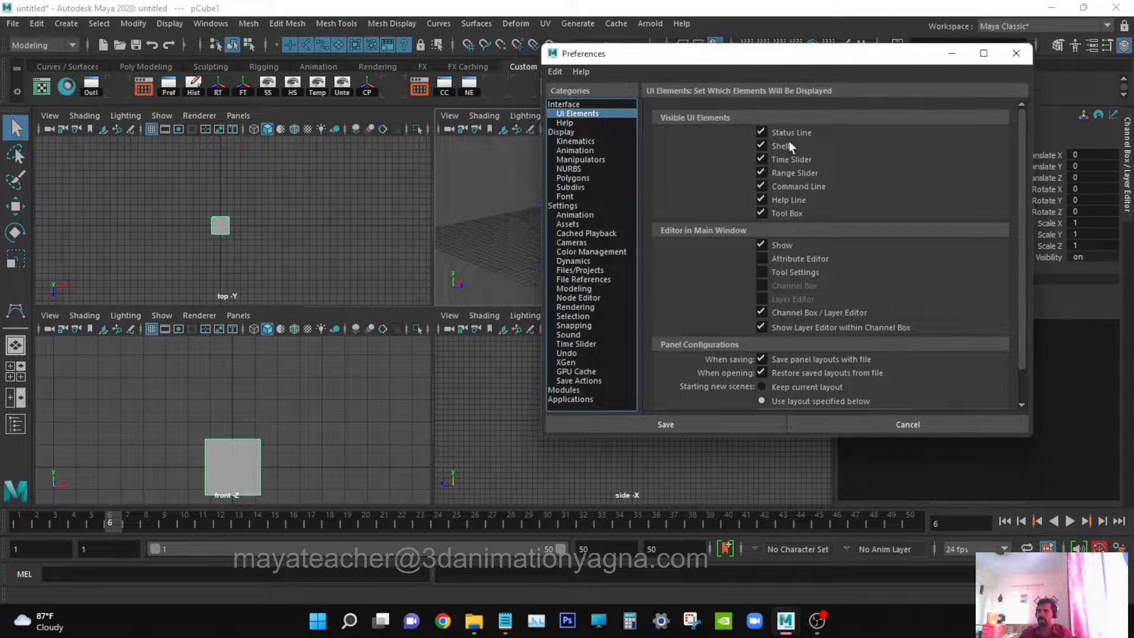
# Hide and show the Time Slider, Range Slider and Shelf in turn through the visible UI elements preferences.
pyautogui.click(792, 161)
pyautogui.click(791, 162)
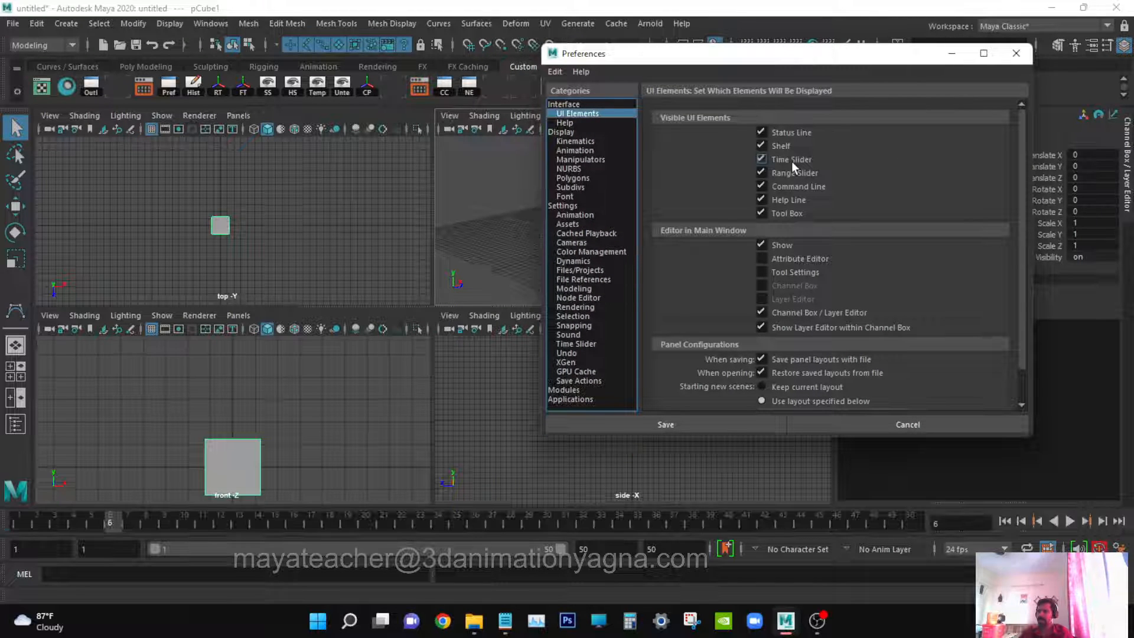
pyautogui.click(787, 172)
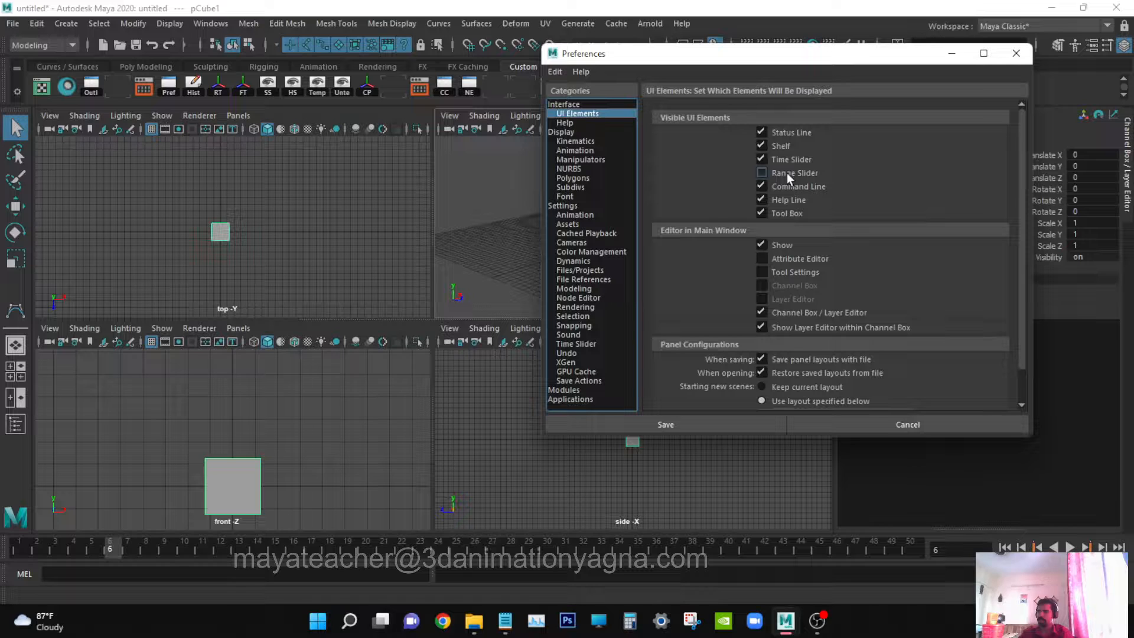
pyautogui.click(787, 173)
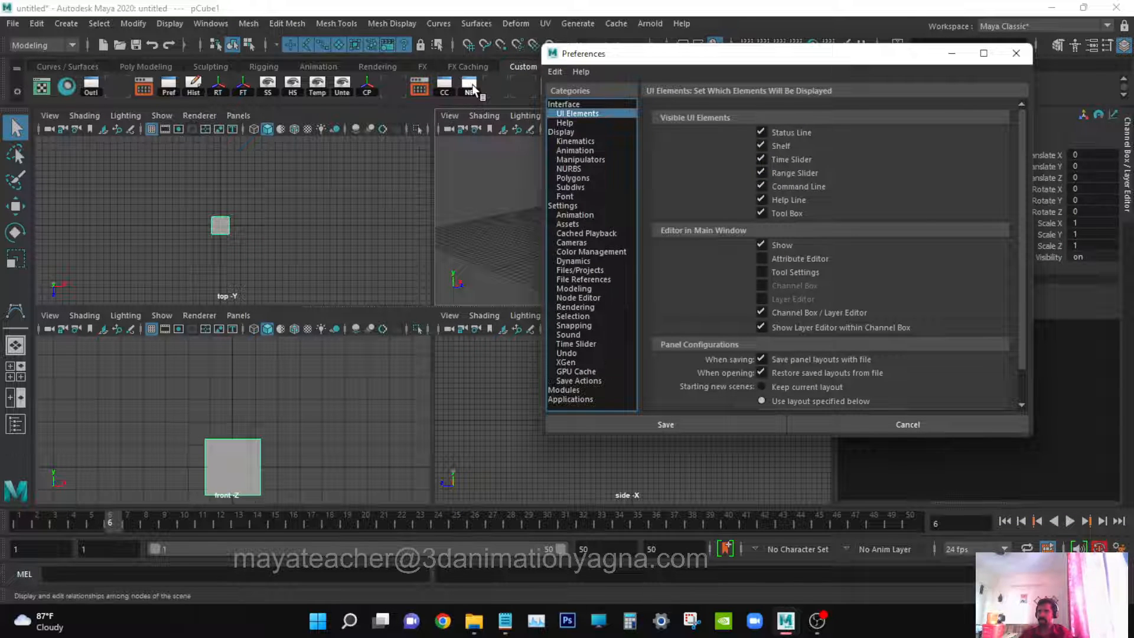
pyautogui.click(785, 147)
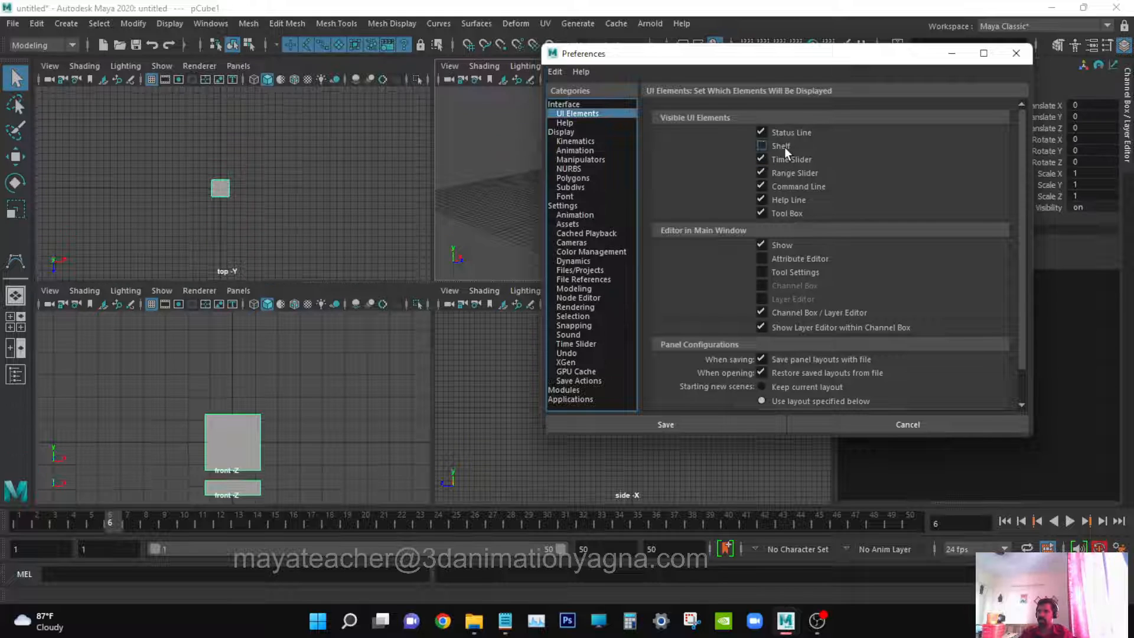
pyautogui.click(785, 147)
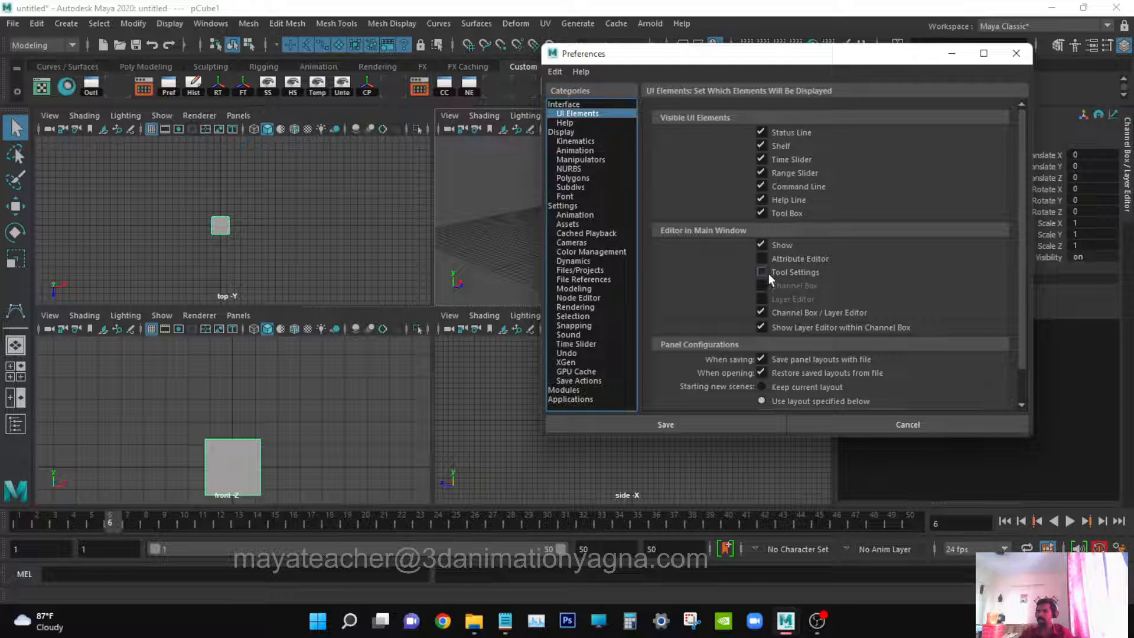
# Show the general Settings preferences and maximize the perspective view around the cube.
pyautogui.click(583, 204)
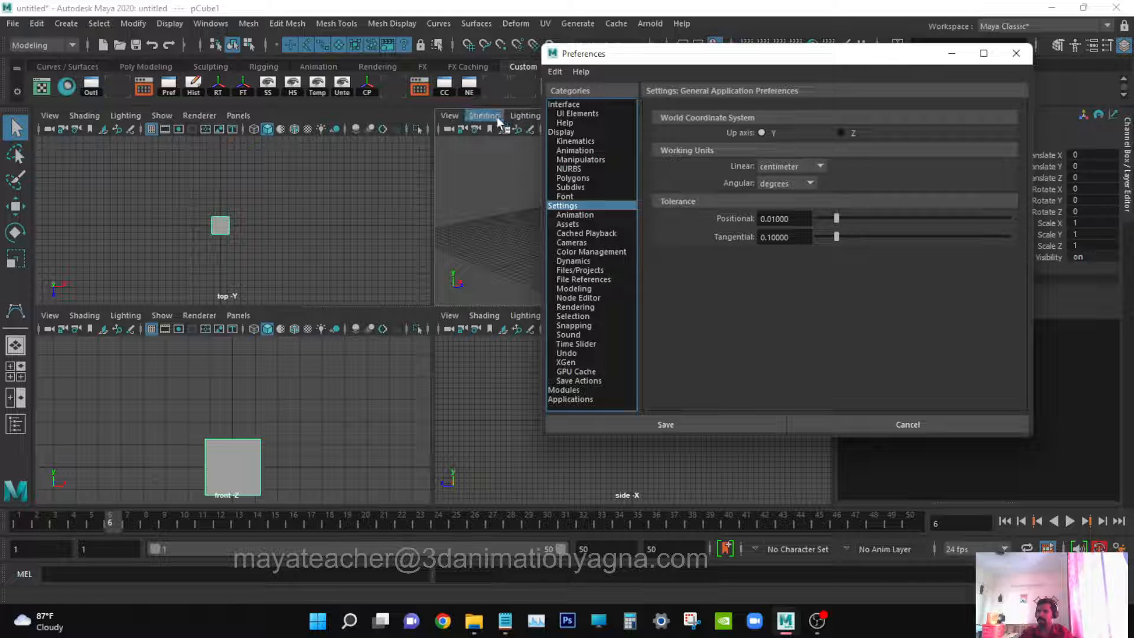
pyautogui.press('space')
pyautogui.keyDown('alt'); pyautogui.moveTo(512, 204); pyautogui.dragTo(469, 298, button='right'); pyautogui.keyUp('alt')
pyautogui.keyDown('alt'); pyautogui.moveTo(468, 298); pyautogui.dragTo(736, 244); pyautogui.keyUp('alt')
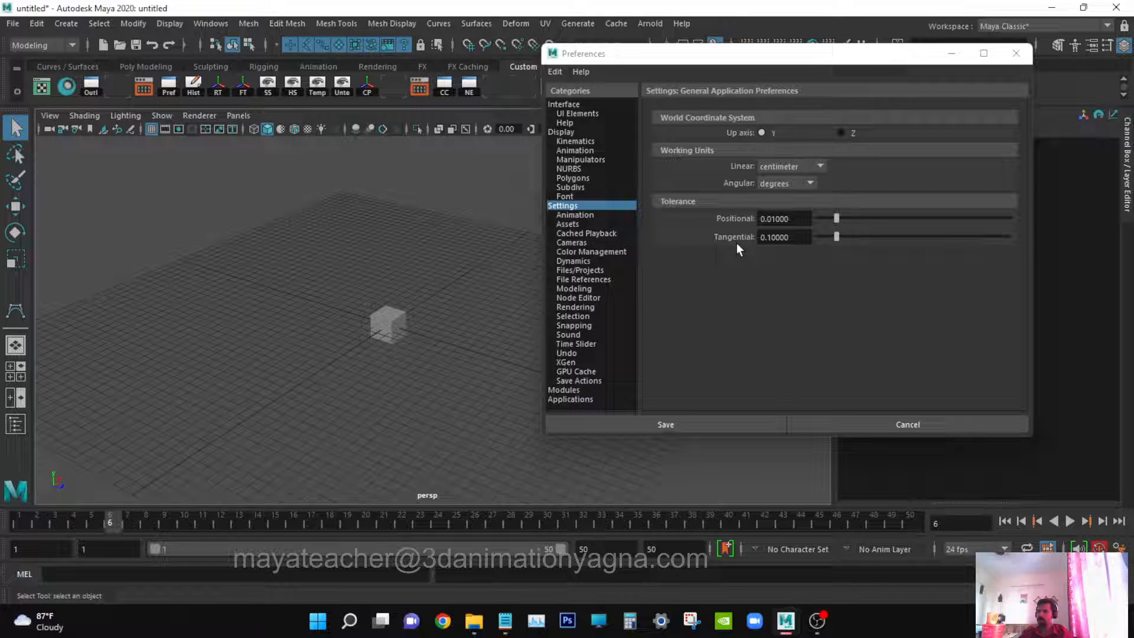
# Review the available linear working units and choose centimeter.
pyautogui.click(774, 168)
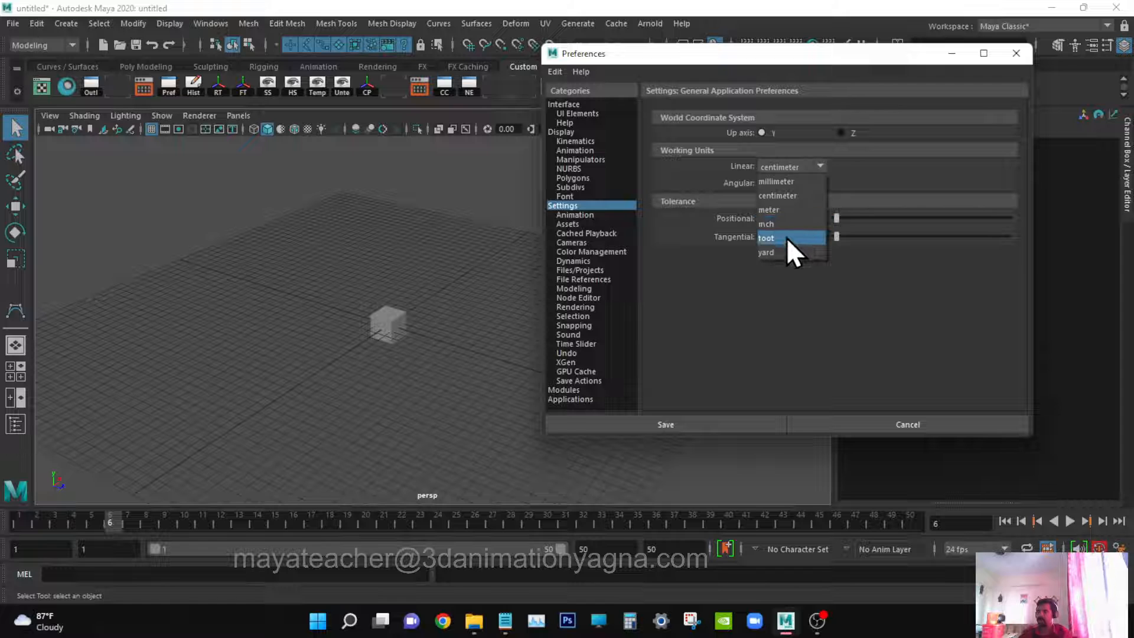
pyautogui.click(788, 195)
pyautogui.keyDown('alt'); pyautogui.moveTo(467, 322); pyautogui.dragTo(462, 324); pyautogui.keyUp('alt')
pyautogui.keyDown('alt'); pyautogui.moveTo(462, 324); pyautogui.dragTo(508, 331, button='middle'); pyautogui.keyUp('alt')
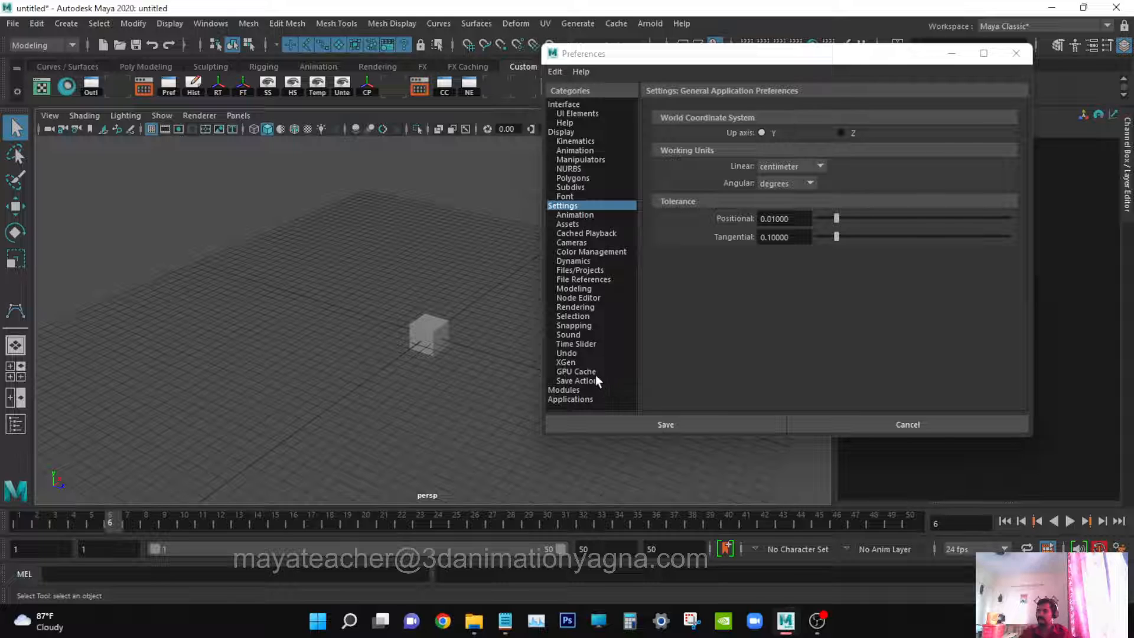
# Show the Time Slider preferences and set the framerate to 30 fps.
pyautogui.click(590, 343)
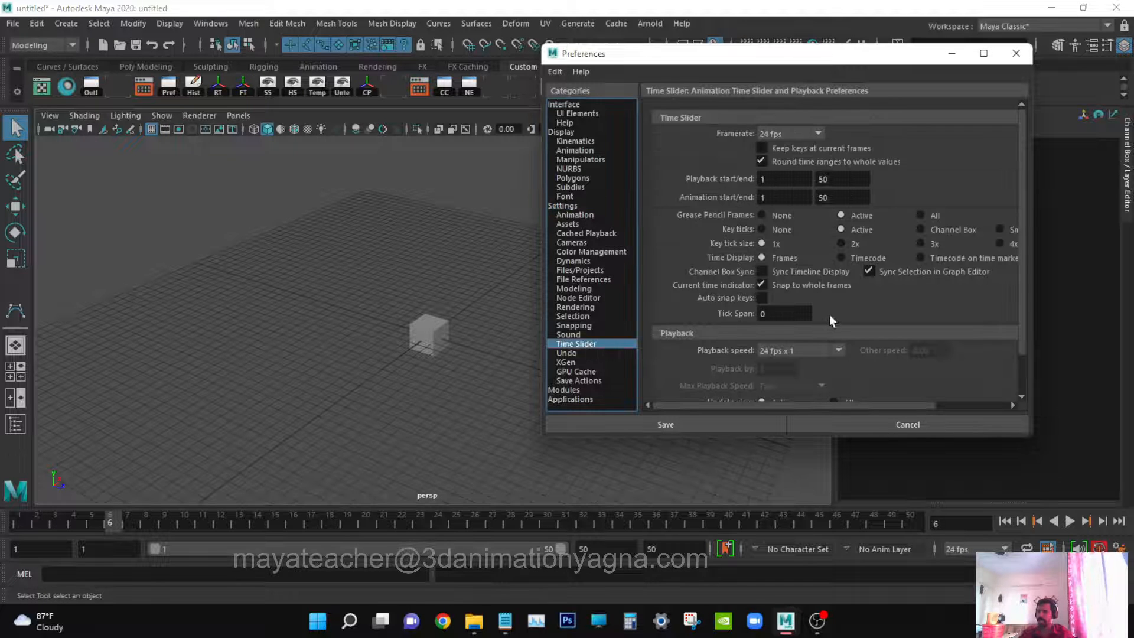
pyautogui.scroll(-2, 829, 314)
pyautogui.scroll(2, 828, 314)
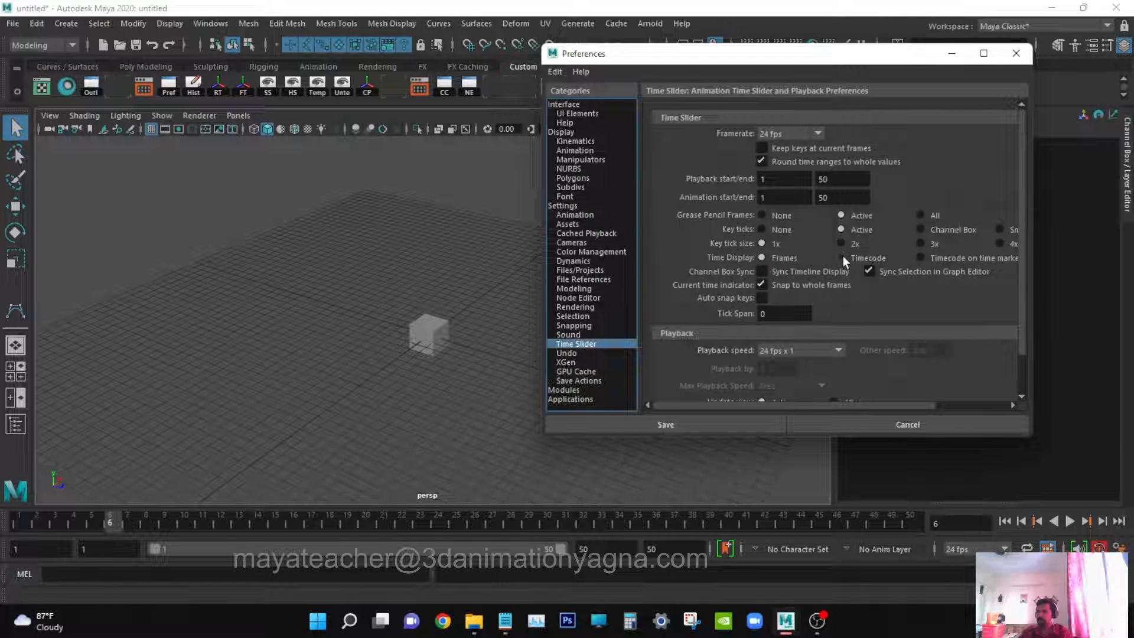
pyautogui.click(795, 134)
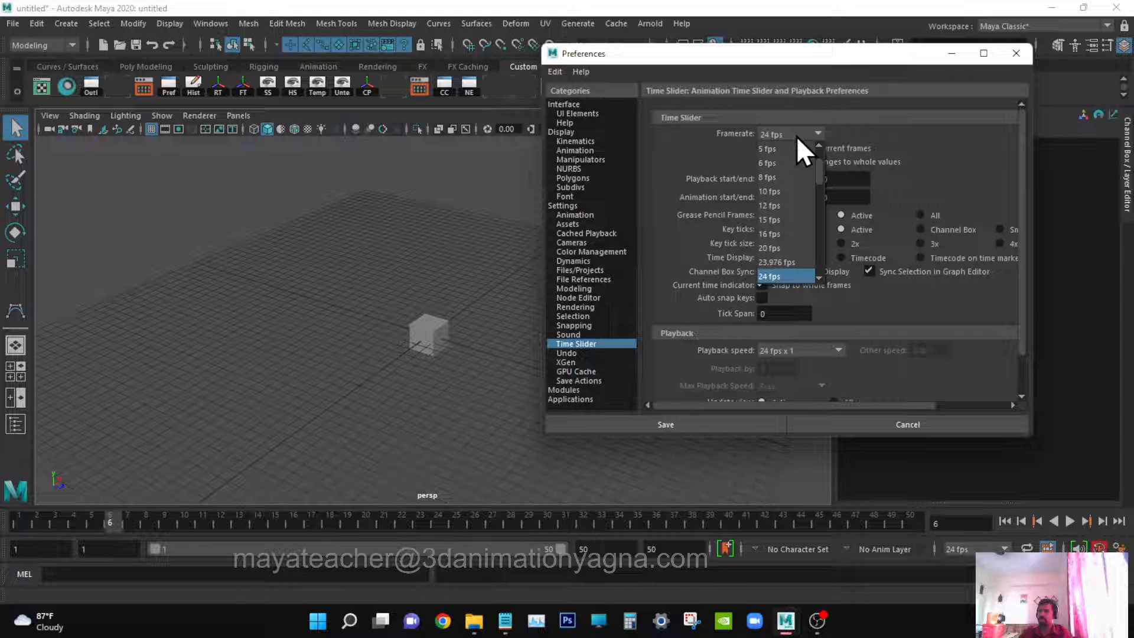
pyautogui.click(796, 134)
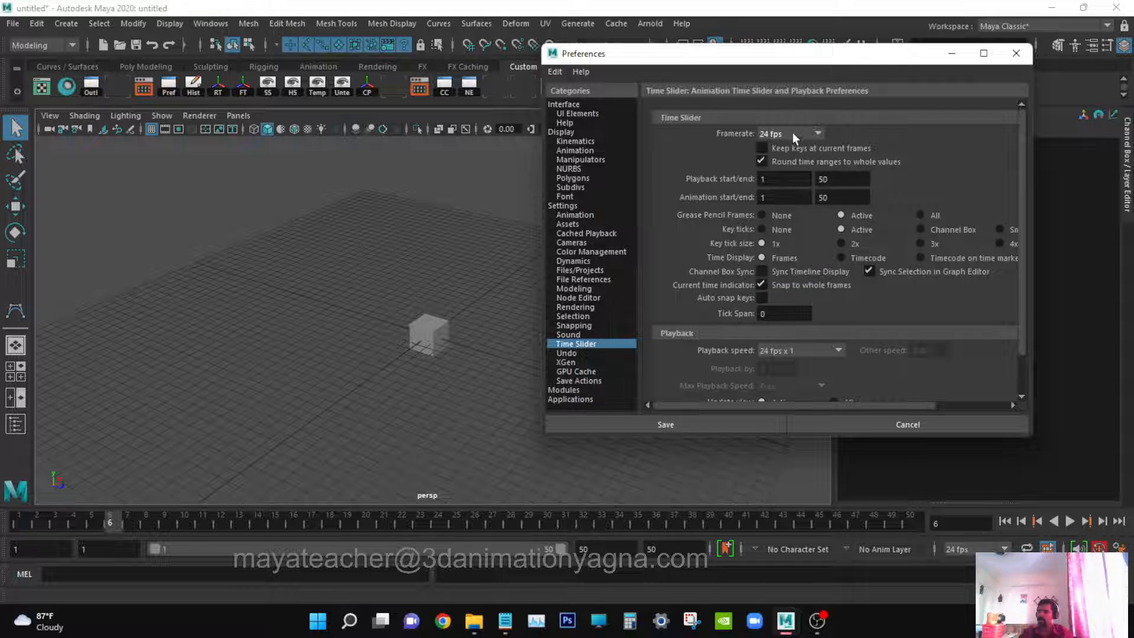
pyautogui.click(793, 134)
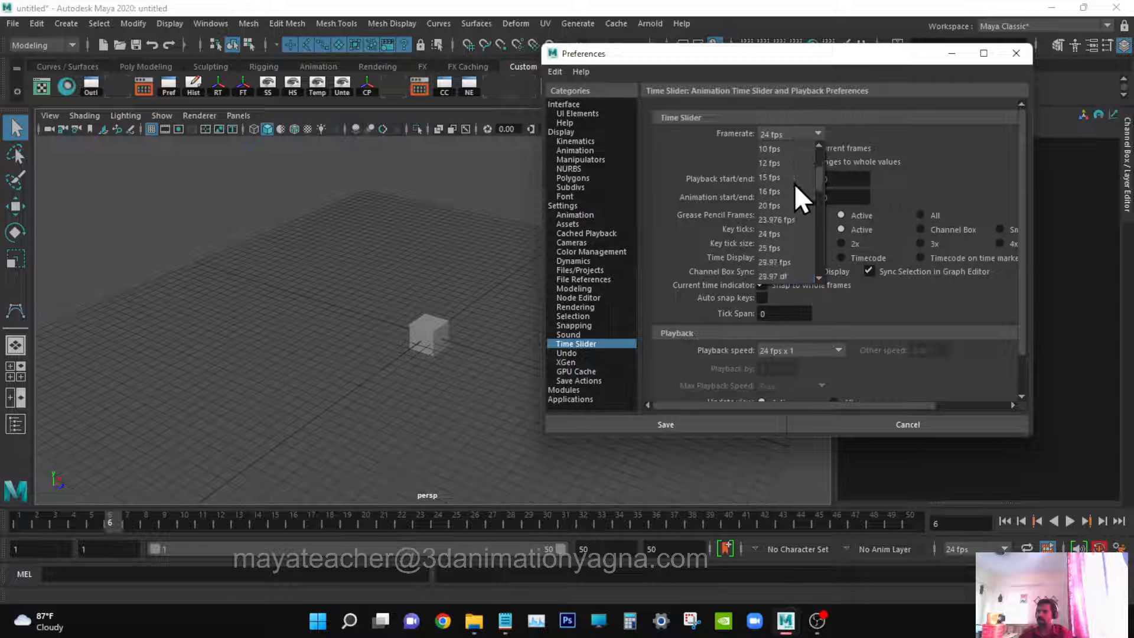
pyautogui.scroll(-1, 785, 239)
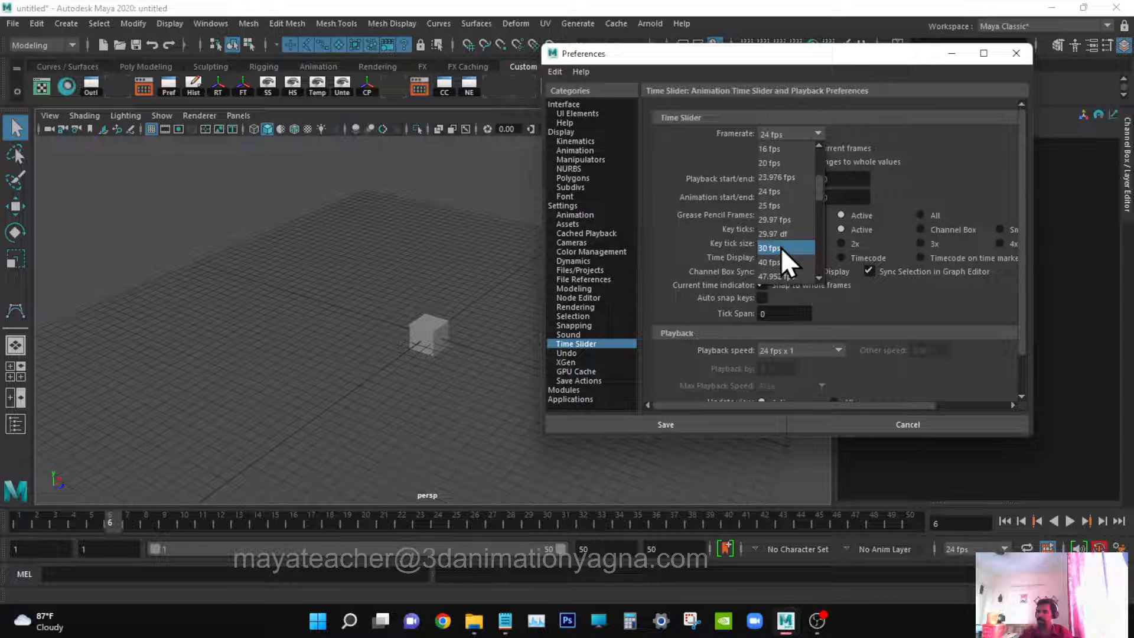
pyautogui.click(781, 247)
# Review the available playback speeds and choose 30 fps x 1.
pyautogui.click(788, 353)
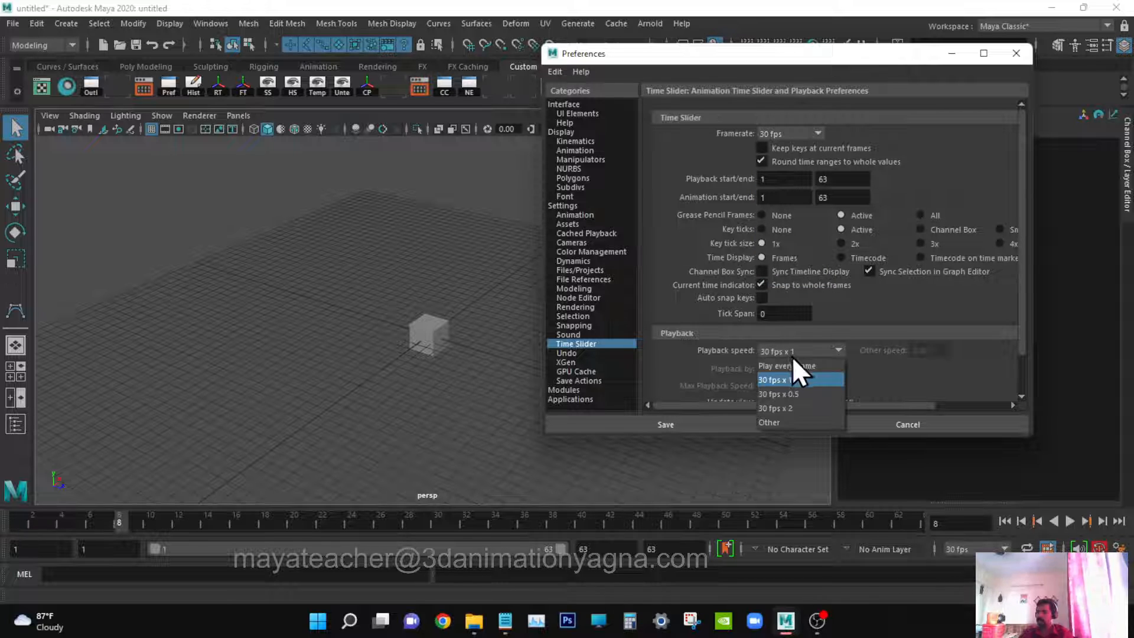
pyautogui.click(795, 377)
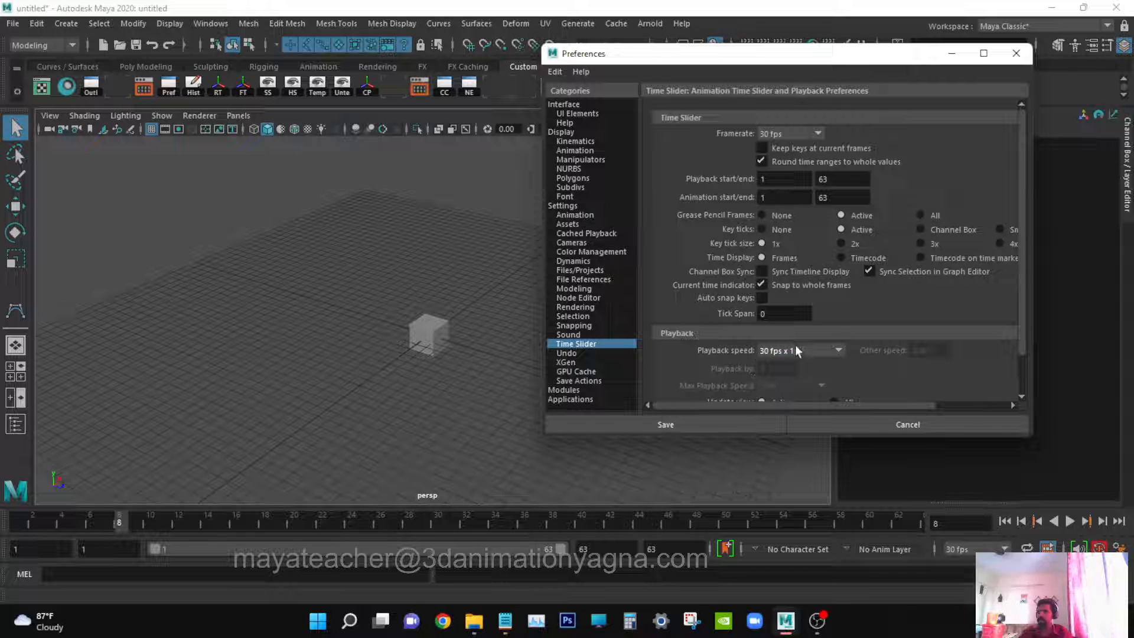
pyautogui.click(796, 350)
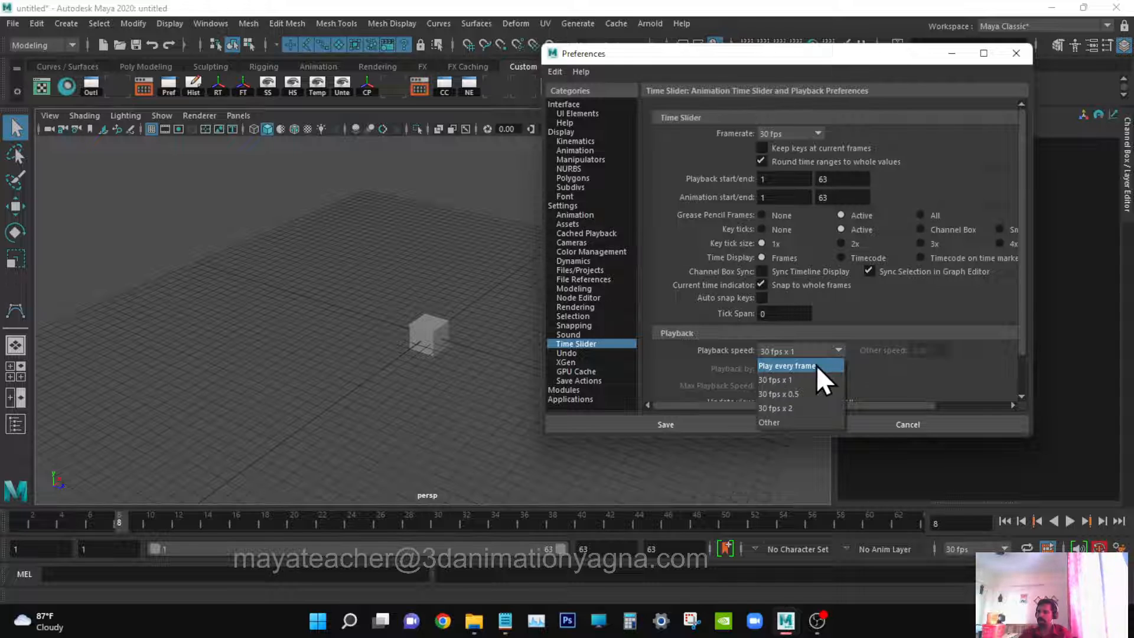
pyautogui.click(784, 381)
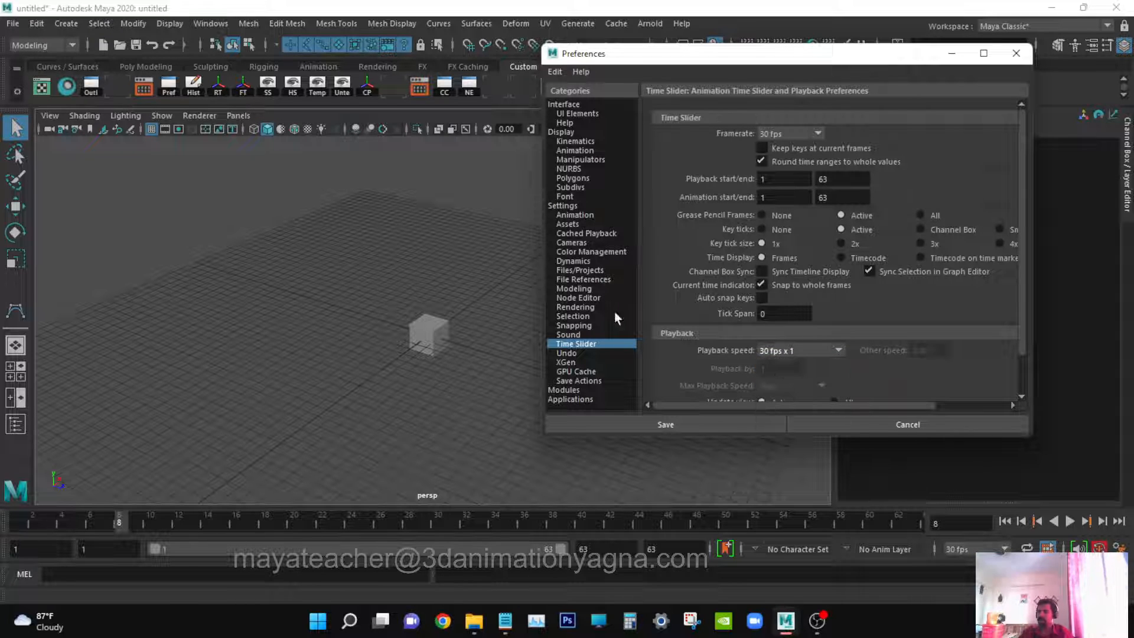
# Show the Undo preferences and try a finite undo queue with a size of 100.
pyautogui.click(579, 355)
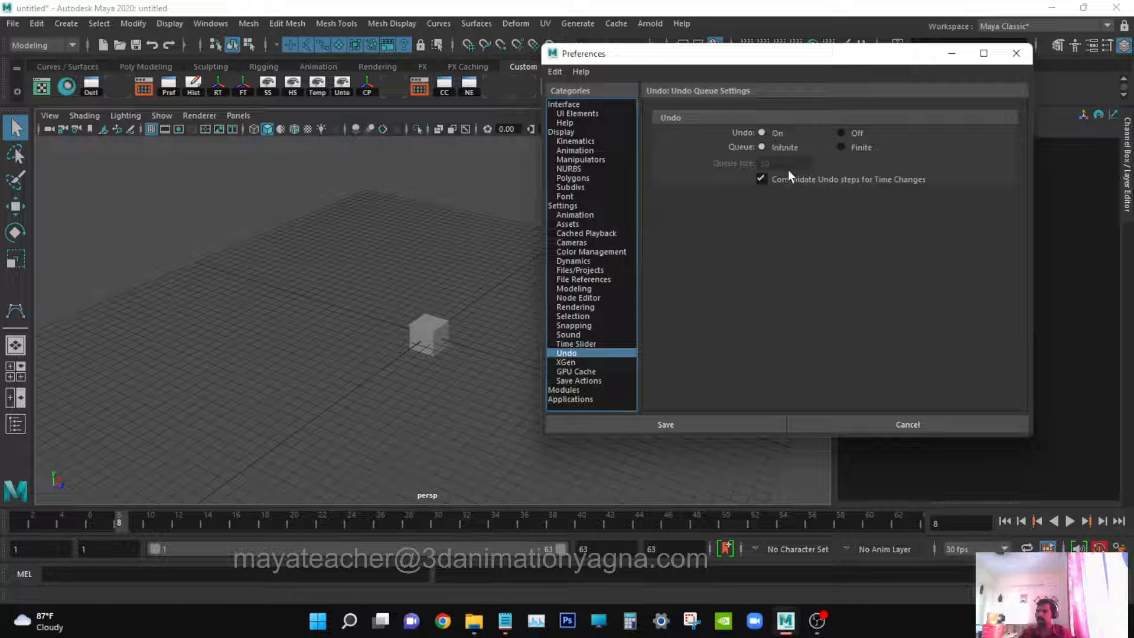
pyautogui.click(859, 148)
pyautogui.moveTo(792, 163); pyautogui.dragTo(744, 163)
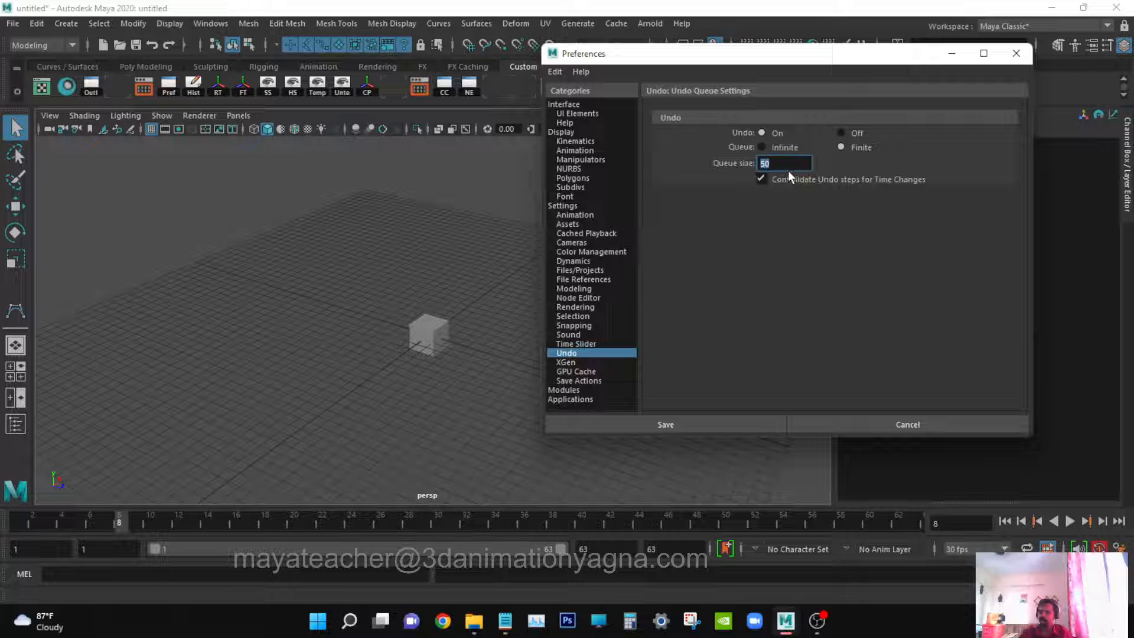
pyautogui.write('100')
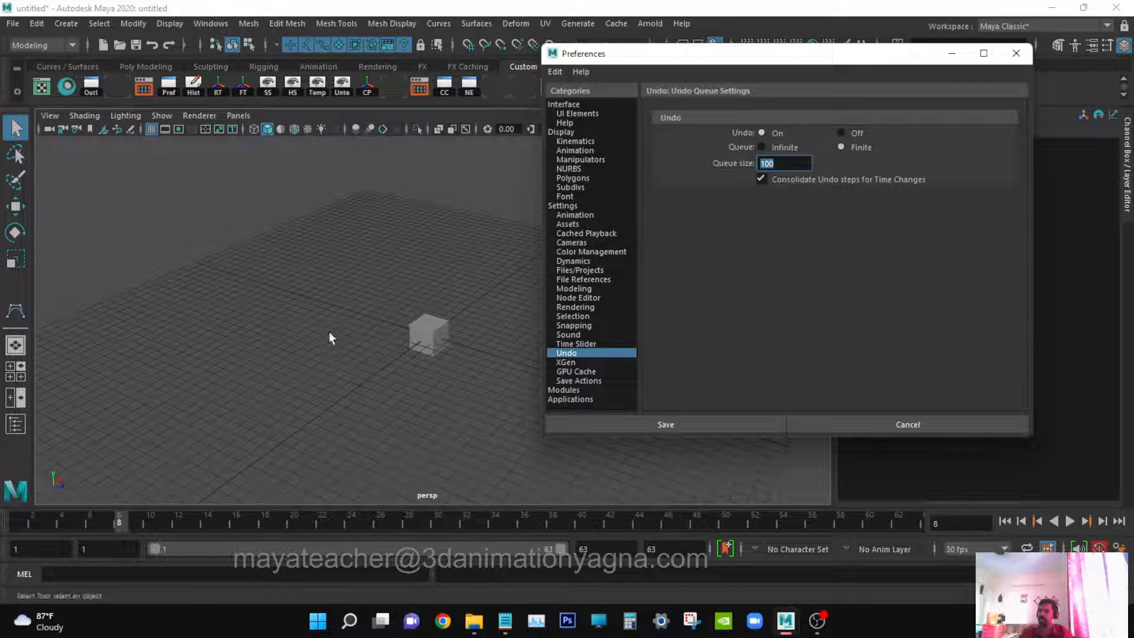
pyautogui.keyDown('alt'); pyautogui.moveTo(328, 331); pyautogui.dragTo(349, 334, button='right'); pyautogui.keyUp('alt')
pyautogui.keyDown('alt'); pyautogui.moveTo(391, 352); pyautogui.dragTo(357, 335, button='middle'); pyautogui.keyUp('alt')
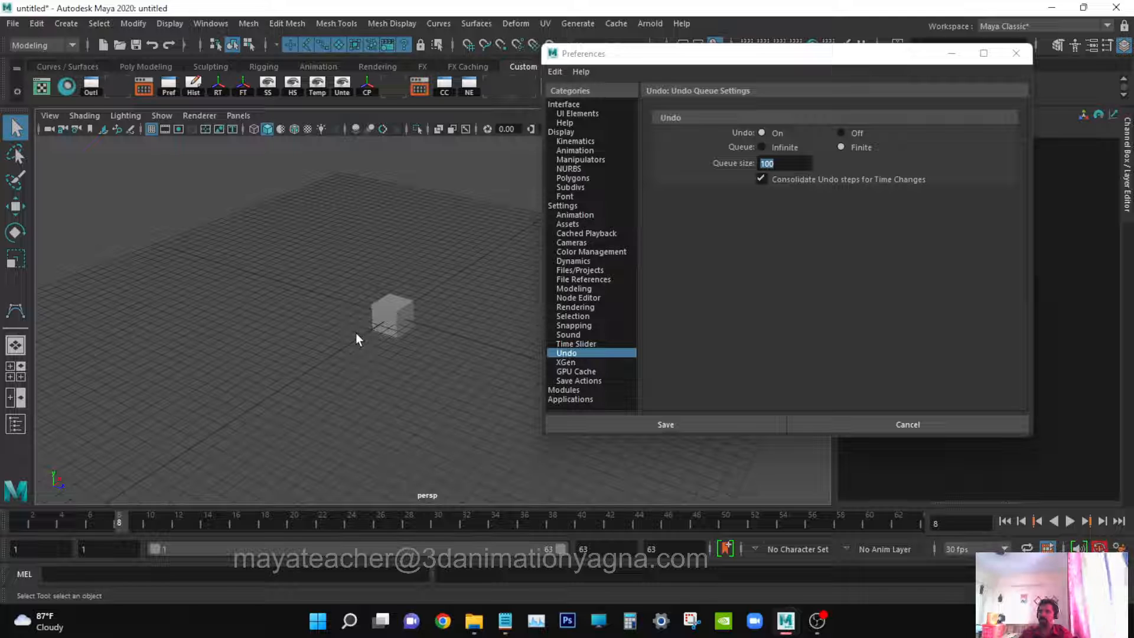
pyautogui.keyDown('alt'); pyautogui.moveTo(357, 336); pyautogui.dragTo(380, 347, button='middle'); pyautogui.keyUp('alt')
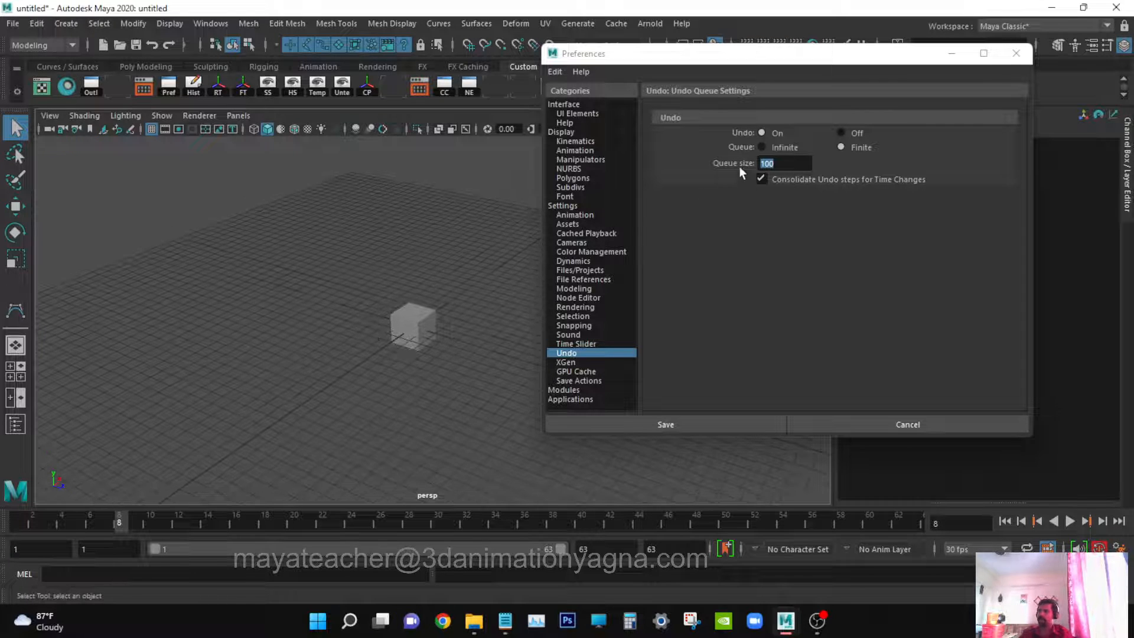
# Set the undo queue to infinite and save the preferences.
pyautogui.click(790, 150)
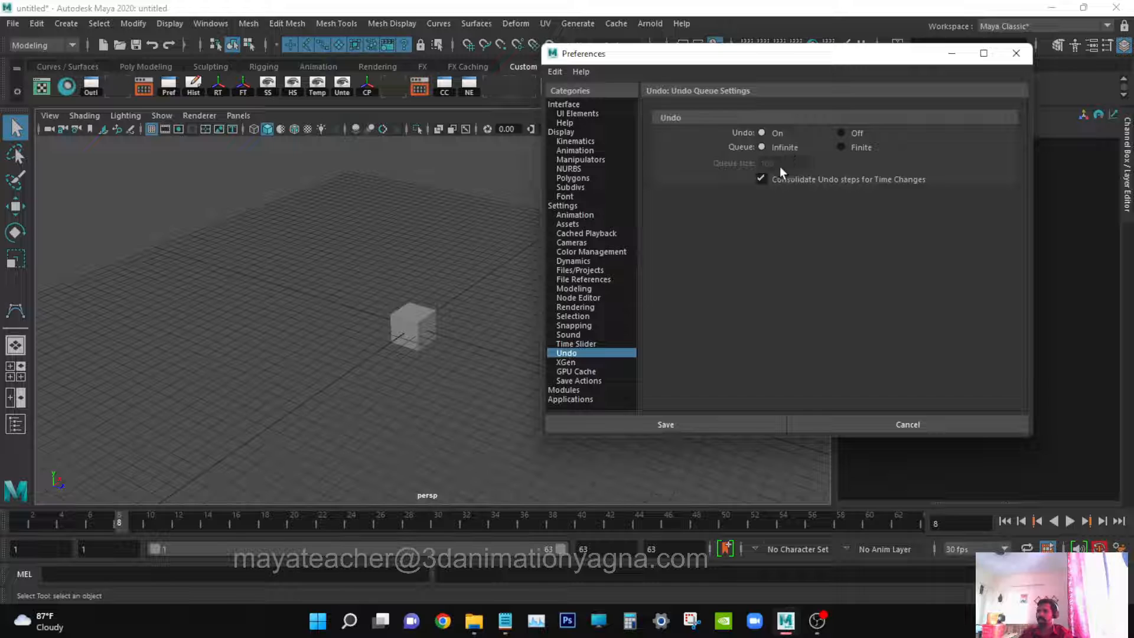
pyautogui.click(632, 425)
# Select the cube in the four-view layout and hide it by setting its Visibility to 0.
pyautogui.keyDown('alt'); pyautogui.moveTo(584, 372); pyautogui.dragTo(621, 392, button='middle'); pyautogui.keyUp('alt')
pyautogui.keyDown('alt'); pyautogui.moveTo(544, 404); pyautogui.dragTo(560, 408, button='right'); pyautogui.keyUp('alt')
pyautogui.press('space')
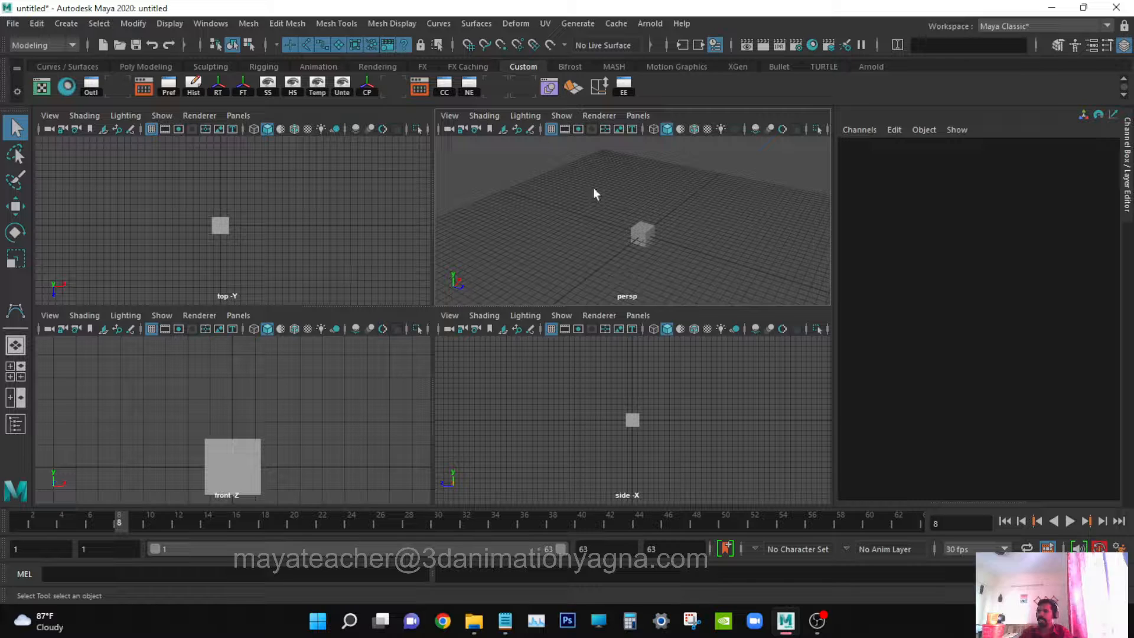
pyautogui.moveTo(612, 193); pyautogui.dragTo(686, 262)
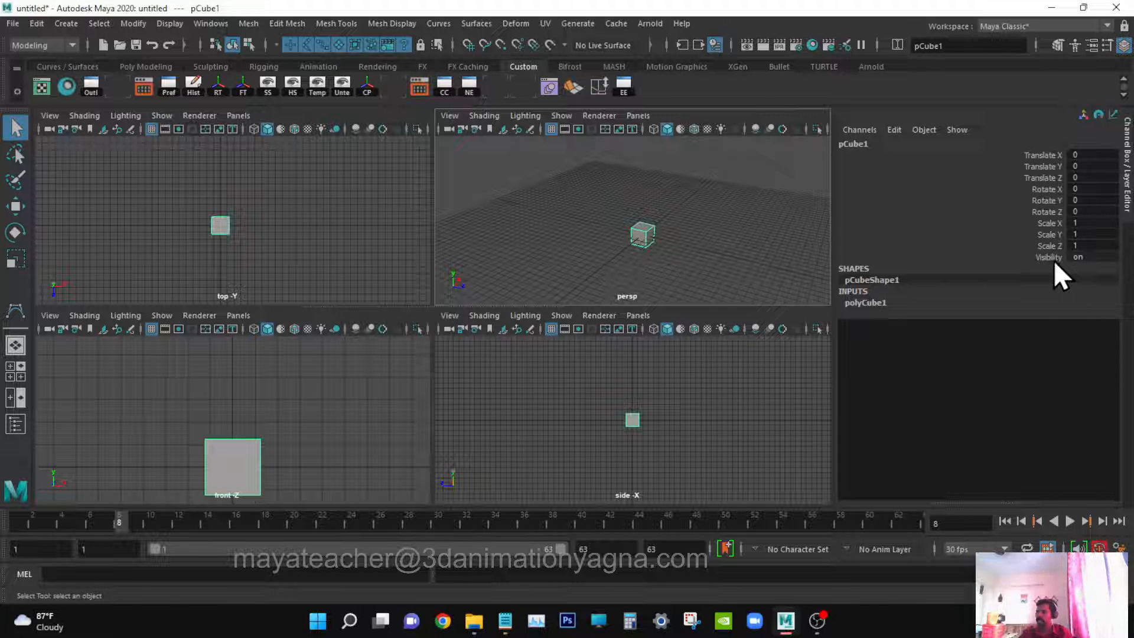
pyautogui.doubleClick(1105, 259)
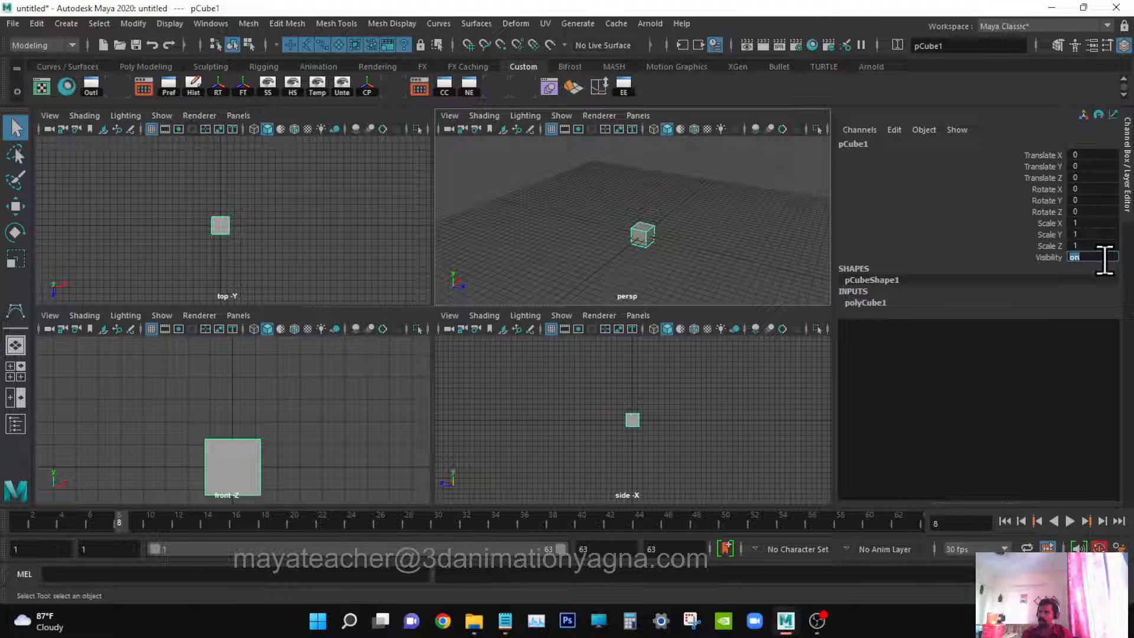
pyautogui.write('0')
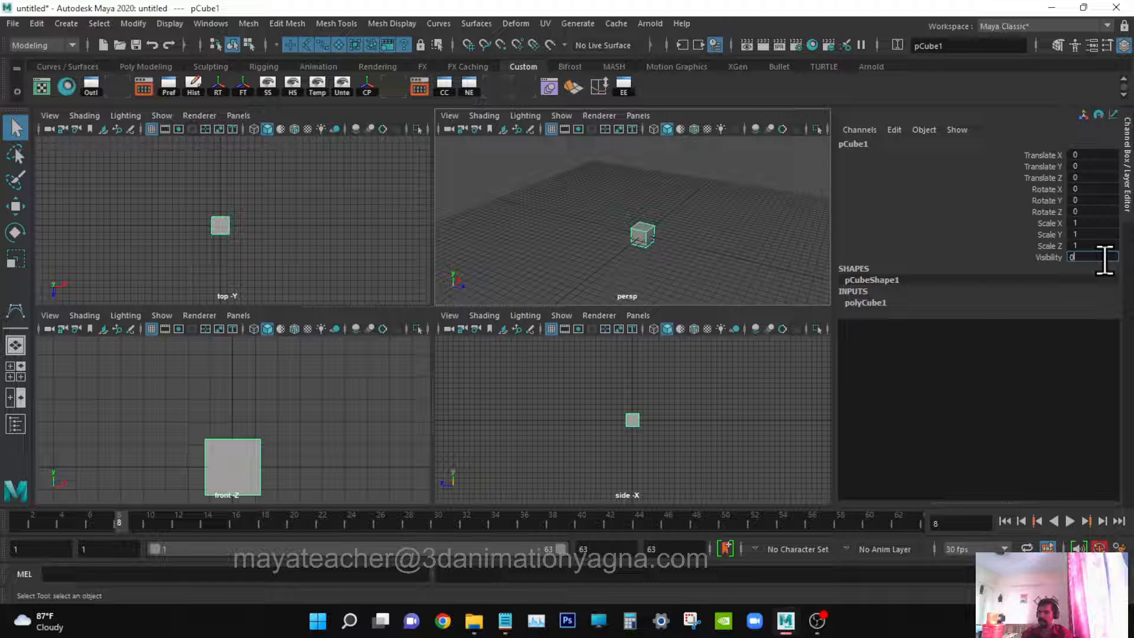
pyautogui.press('Return')
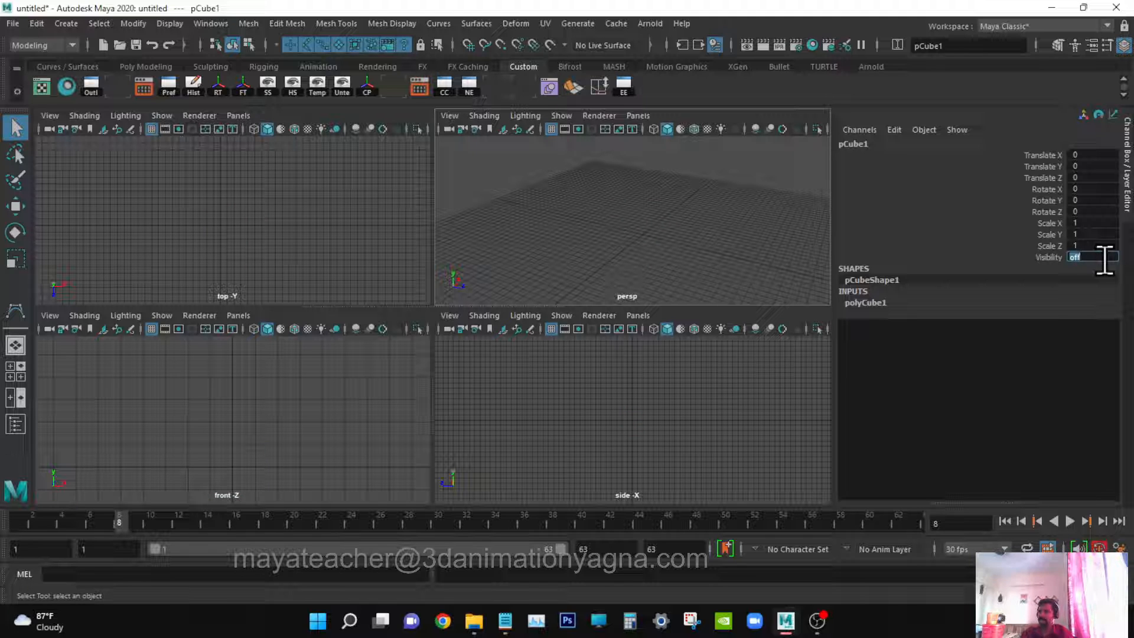
pyautogui.click(732, 112)
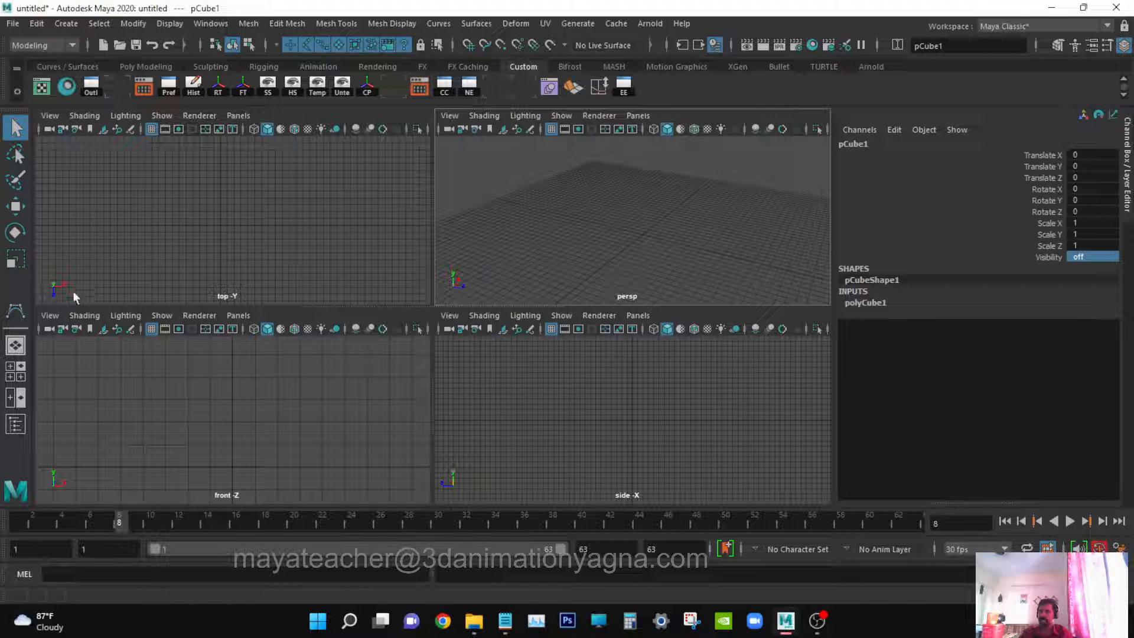
# Open the Outliner, move it aside and select the hidden pCube1 in it.
pyautogui.click(210, 23)
pyautogui.moveTo(308, 86)
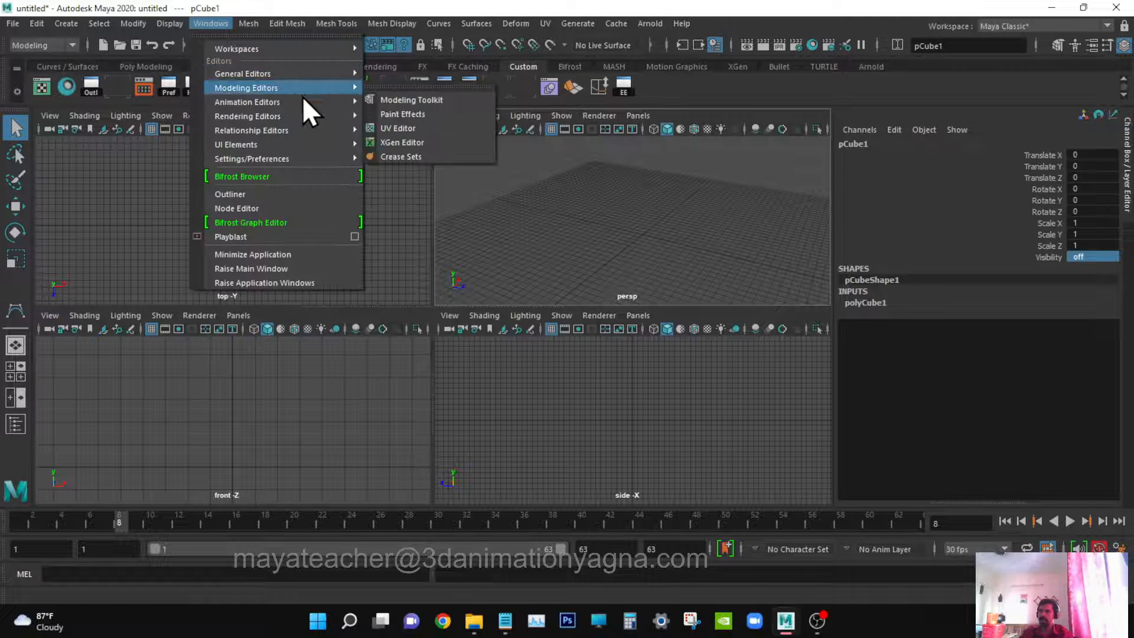
pyautogui.moveTo(303, 106)
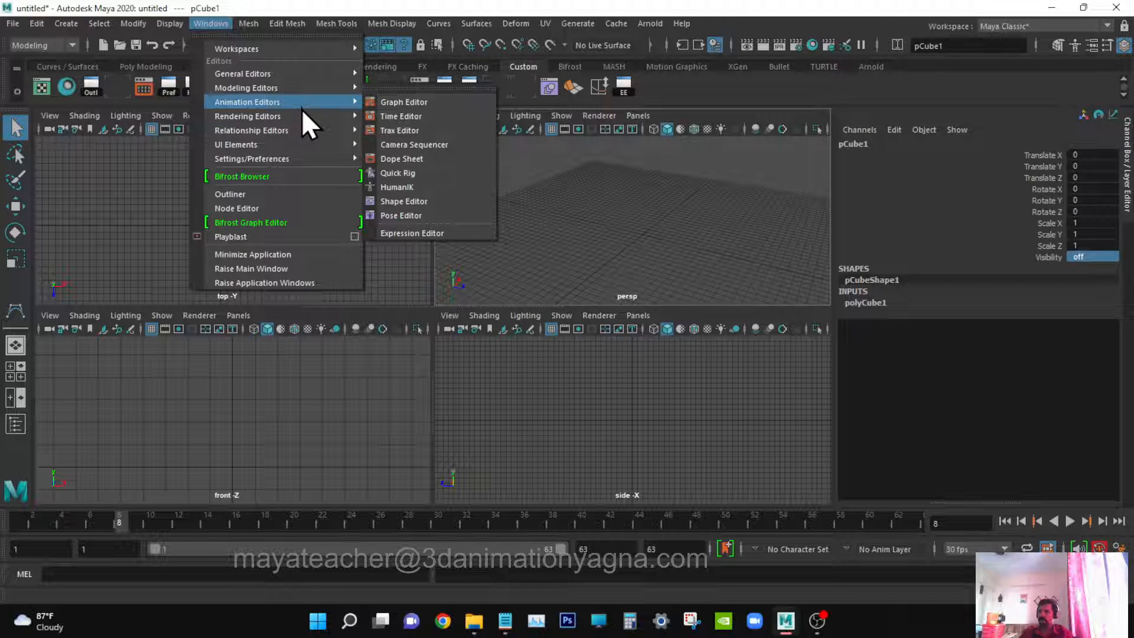
pyautogui.click(259, 194)
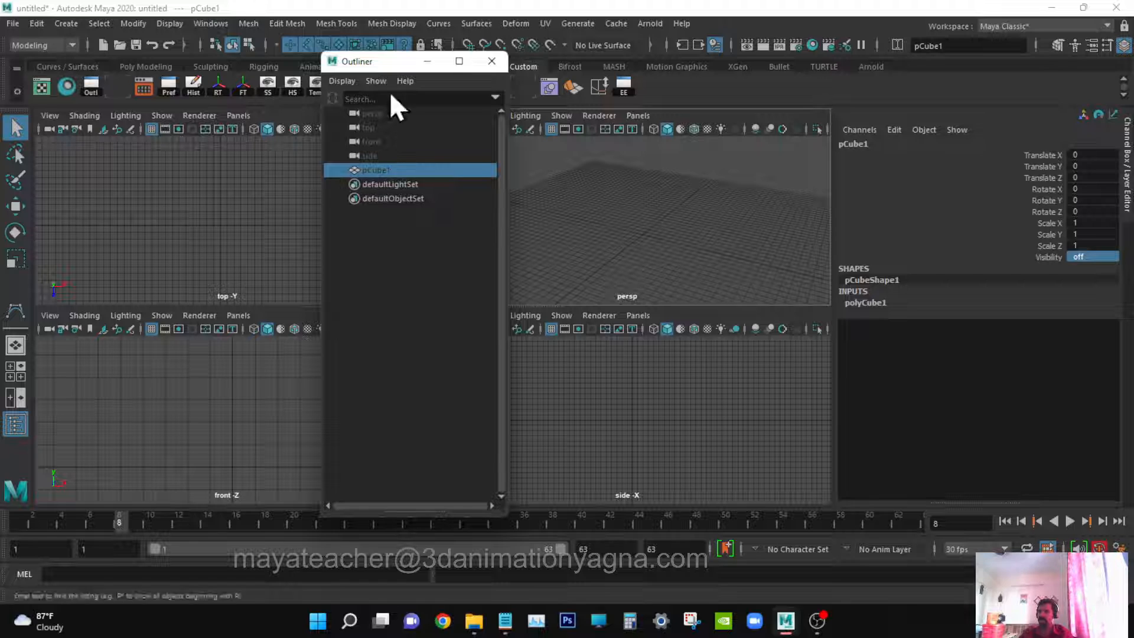
pyautogui.click(395, 234)
pyautogui.click(373, 171)
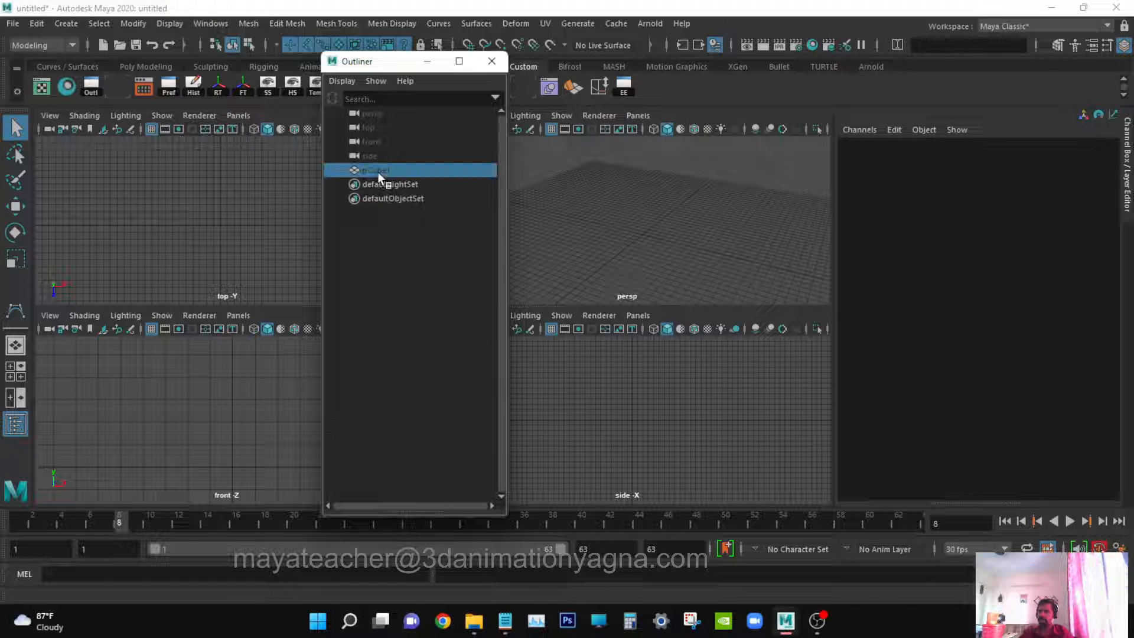
pyautogui.moveTo(380, 70); pyautogui.dragTo(353, 59)
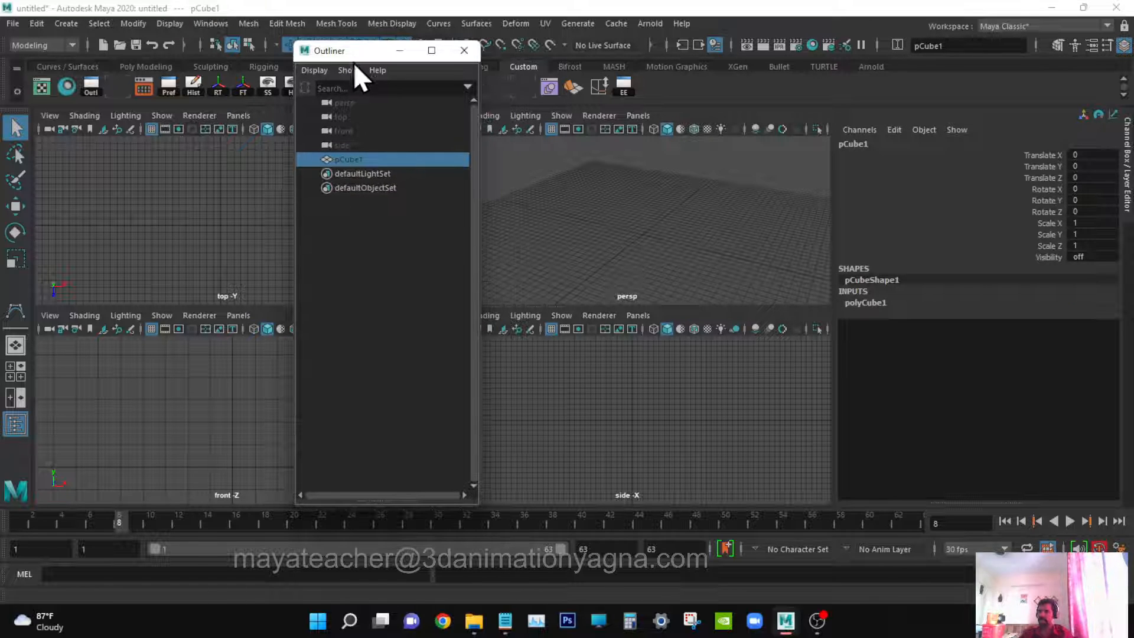
pyautogui.click(358, 188)
pyautogui.click(360, 165)
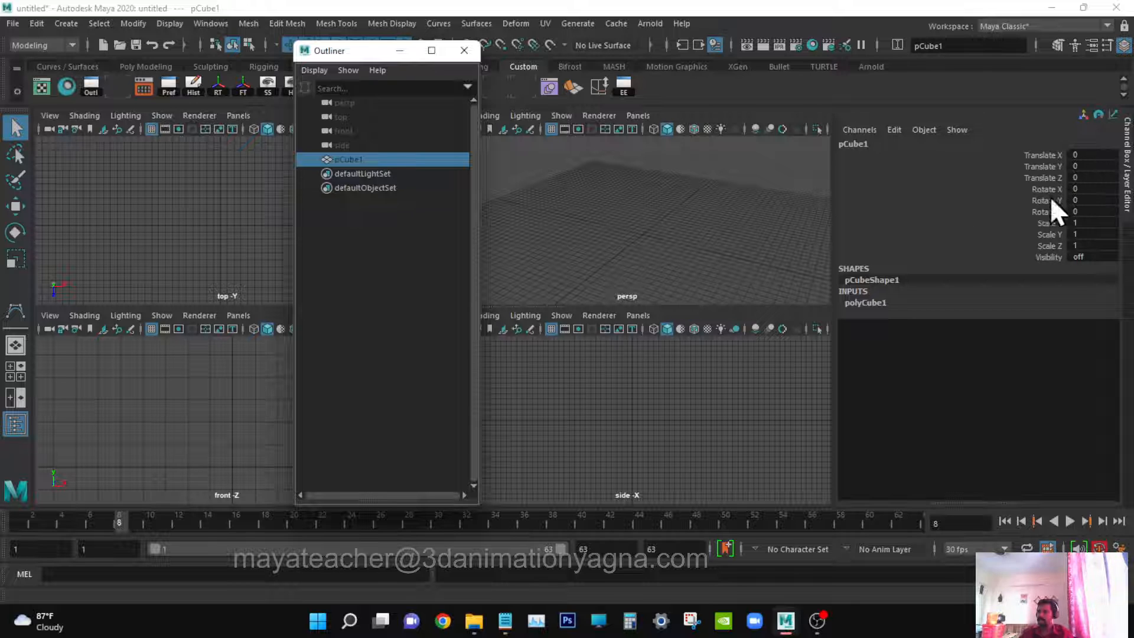
# Set the cube's Visibility to on and close the Outliner.
pyautogui.doubleClick(1094, 257)
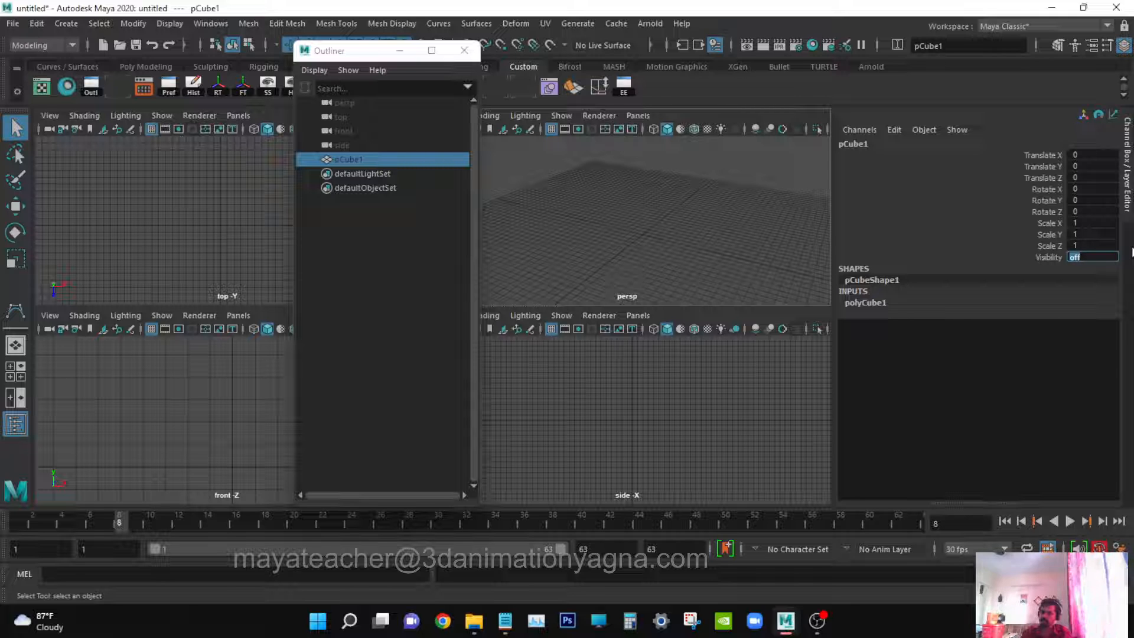
pyautogui.write('on')
pyautogui.press('Return')
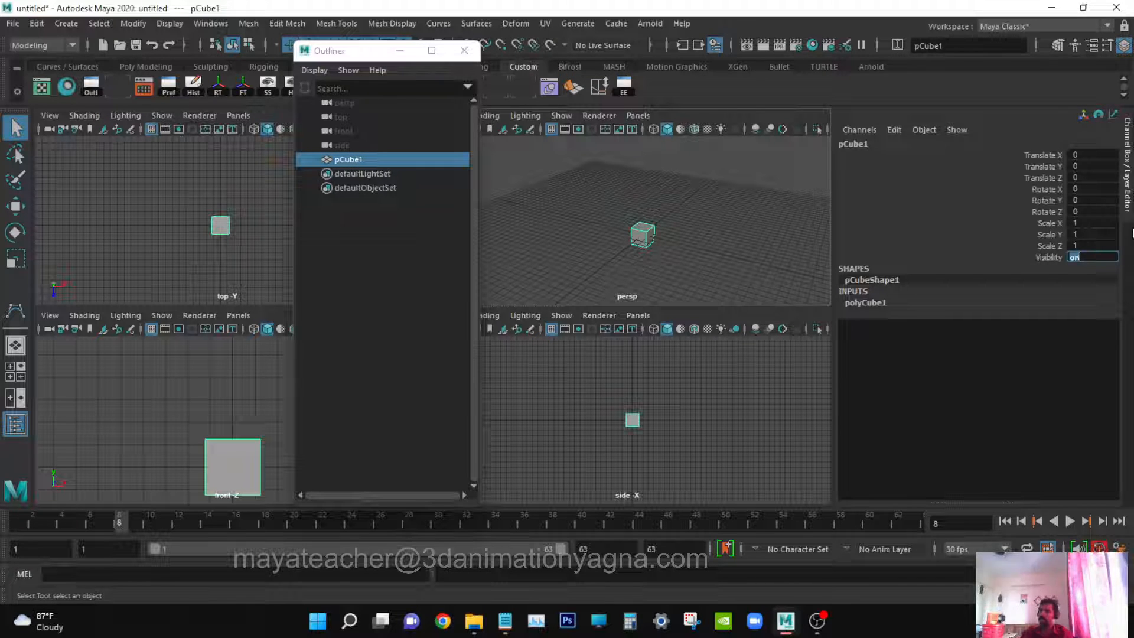
pyautogui.click(465, 50)
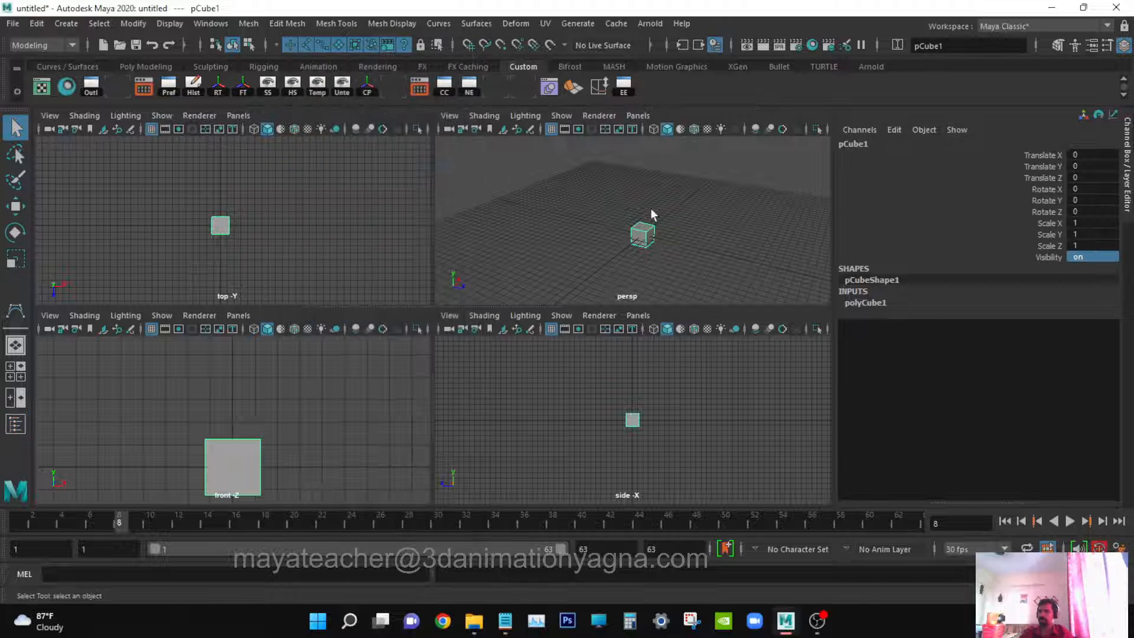
# Examine the cube up close in the perspective view, alternating between the four-view layout and the maximized view.
pyautogui.keyDown('alt'); pyautogui.moveTo(652, 210); pyautogui.dragTo(668, 211, button='right'); pyautogui.keyUp('alt')
pyautogui.keyDown('alt'); pyautogui.moveTo(714, 211); pyautogui.dragTo(719, 202, button='middle'); pyautogui.keyUp('alt')
pyautogui.keyDown('alt'); pyautogui.moveTo(711, 228); pyautogui.dragTo(725, 256); pyautogui.keyUp('alt')
pyautogui.keyDown('alt'); pyautogui.moveTo(726, 249); pyautogui.dragTo(756, 255, button='right'); pyautogui.keyUp('alt')
pyautogui.keyDown('alt'); pyautogui.moveTo(719, 254); pyautogui.dragTo(709, 247, button='middle'); pyautogui.keyUp('alt')
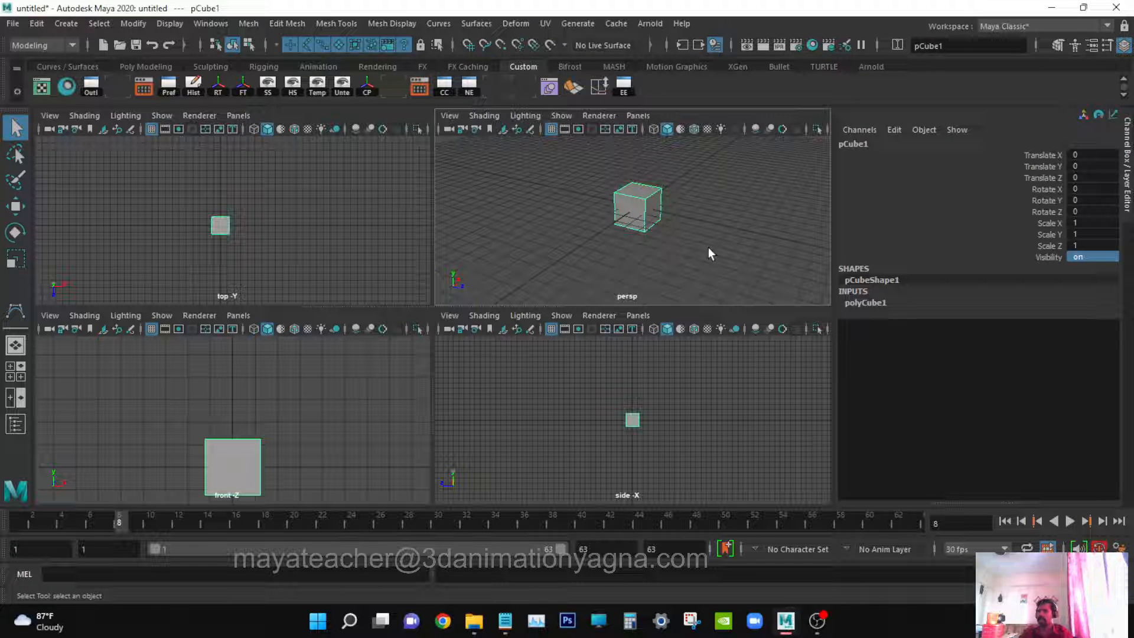
pyautogui.press('space')
pyautogui.keyDown('alt'); pyautogui.moveTo(587, 248); pyautogui.dragTo(619, 256, button='middle'); pyautogui.keyUp('alt')
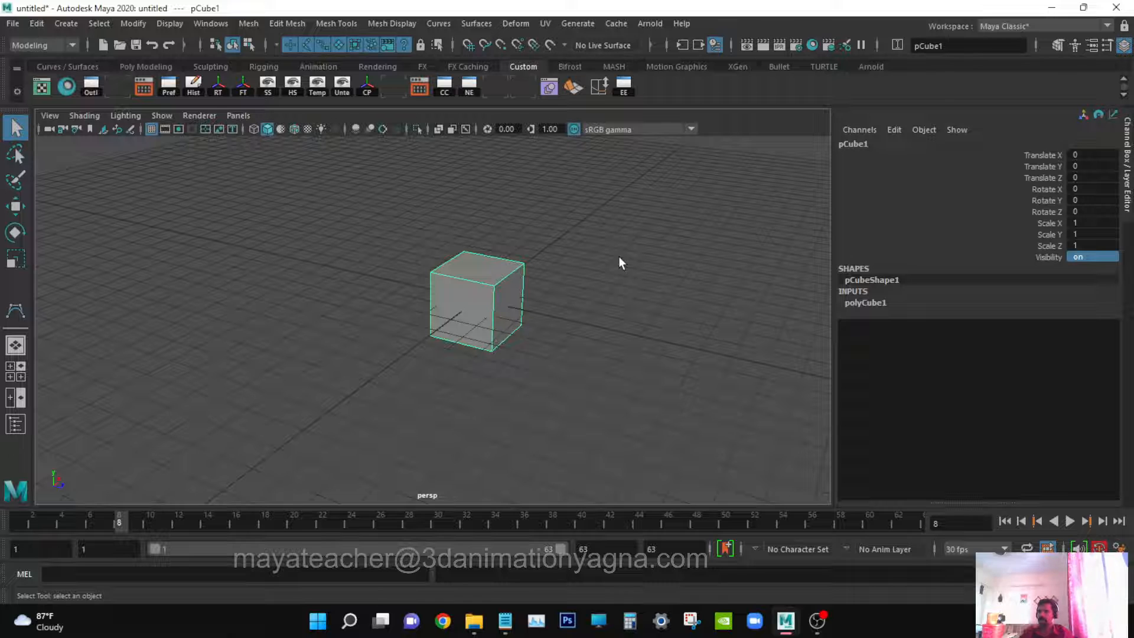
pyautogui.press('space')
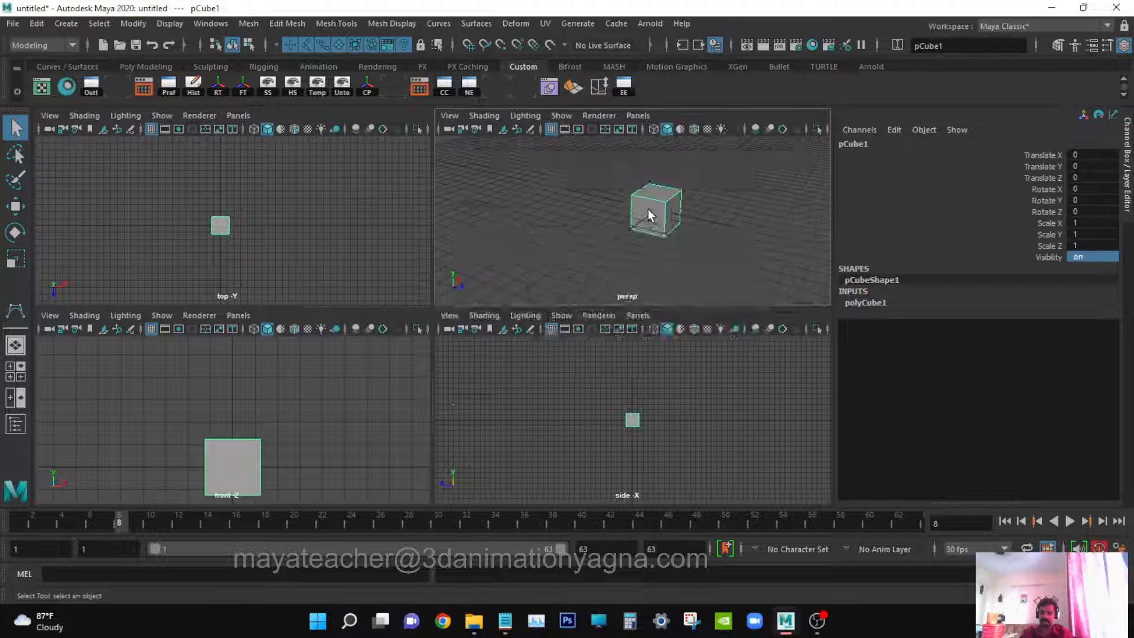
pyautogui.press('space')
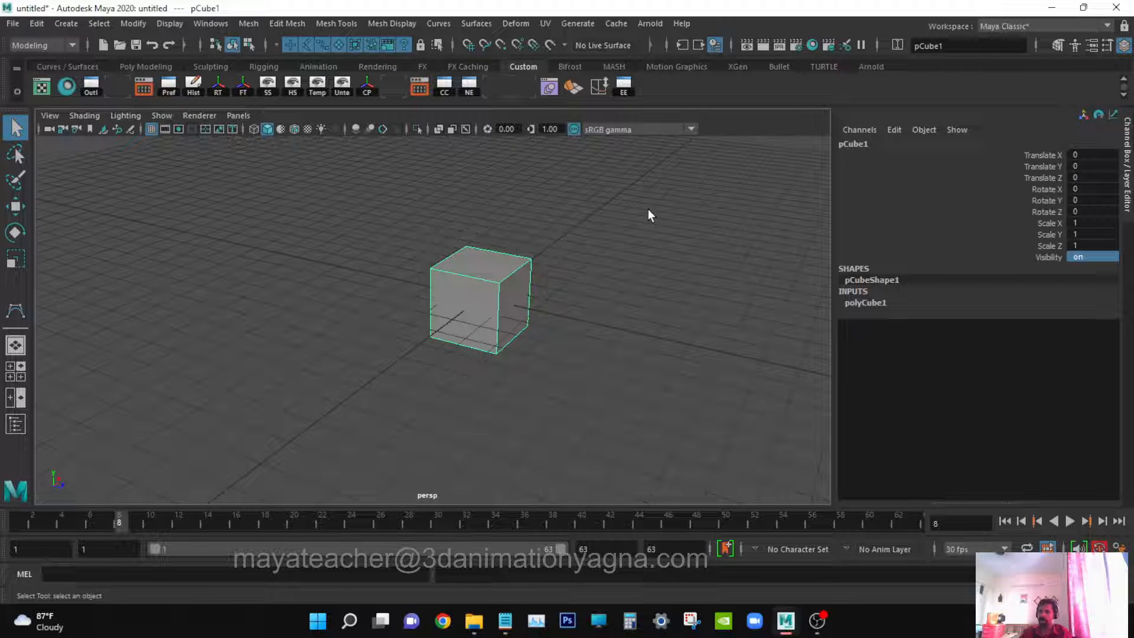
# Compare the cube across the four-view layout, the maximized top view and the maximized perspective view.
pyautogui.press('space')
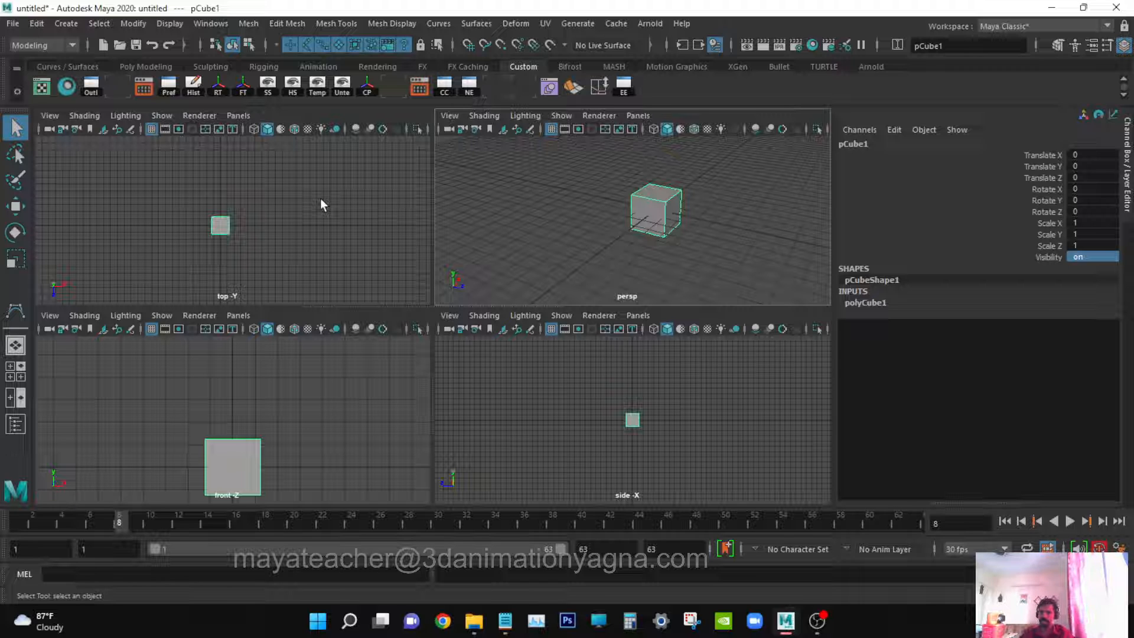
pyautogui.press('space')
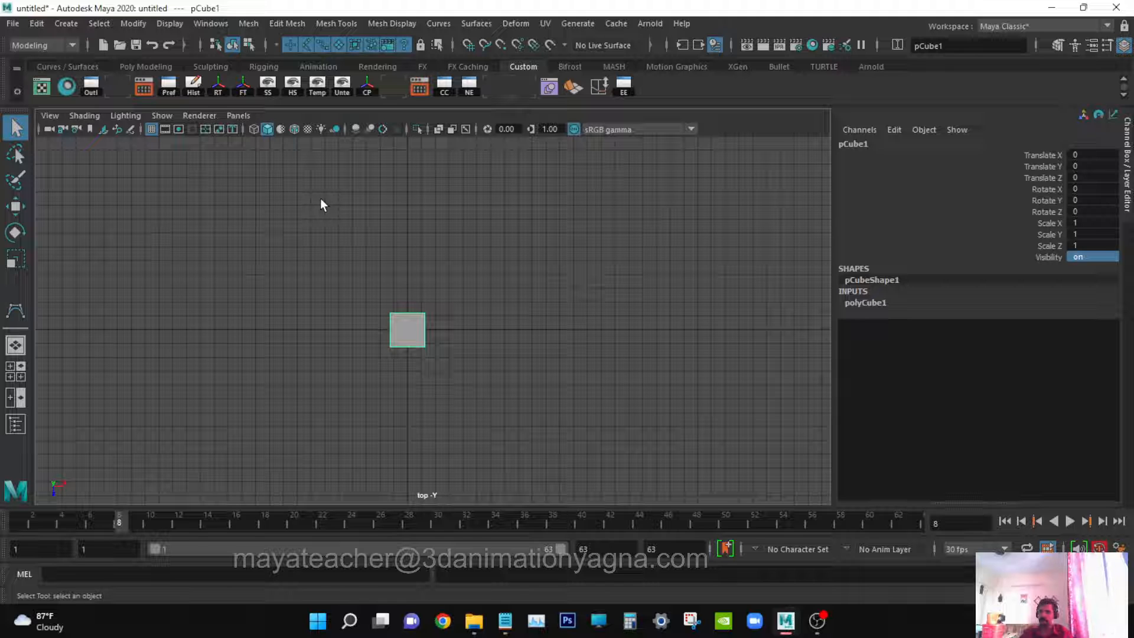
pyautogui.press('space')
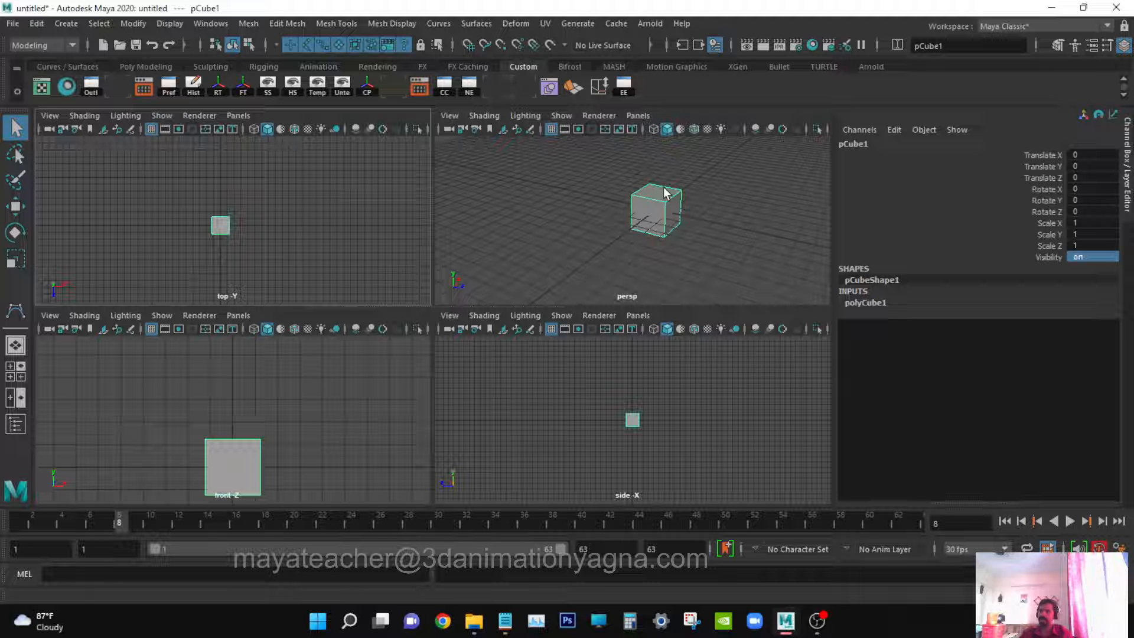
pyautogui.press('space')
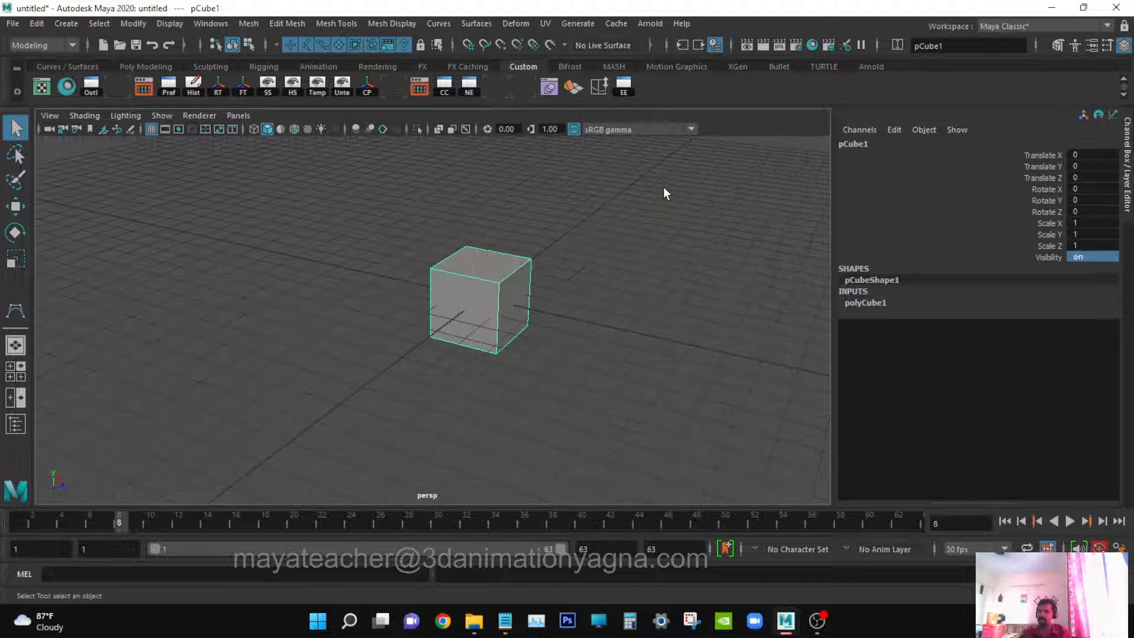
pyautogui.keyDown('alt'); pyautogui.moveTo(623, 235); pyautogui.dragTo(600, 314); pyautogui.keyUp('alt')
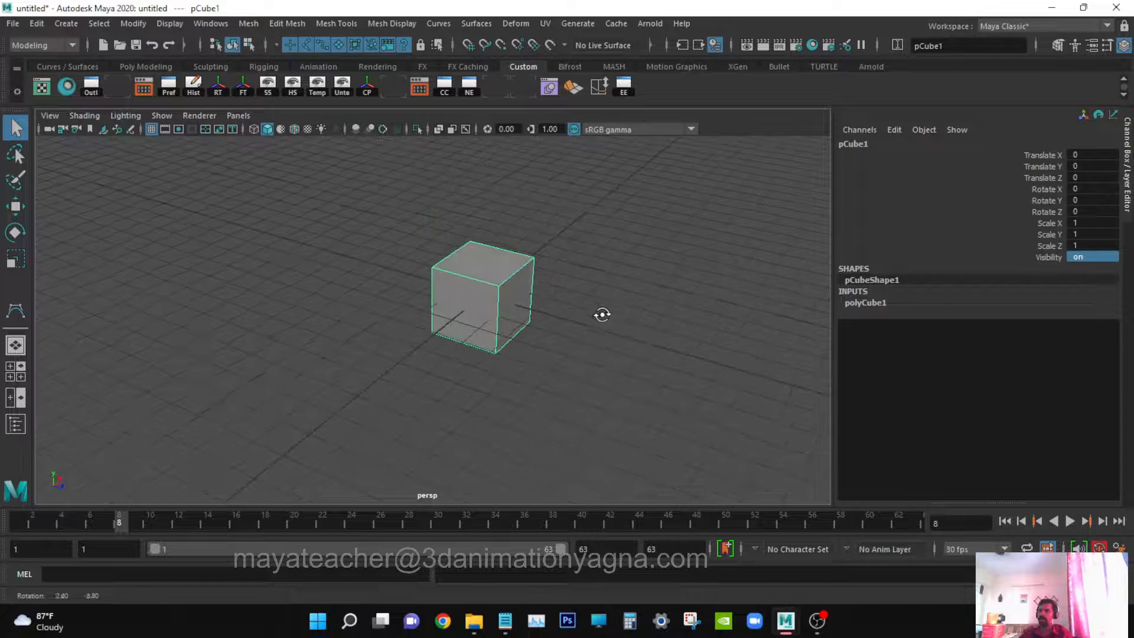
# Create a polygon plane at the origin, display the scene in wireframe and activate the Move tool.
pyautogui.click(67, 23)
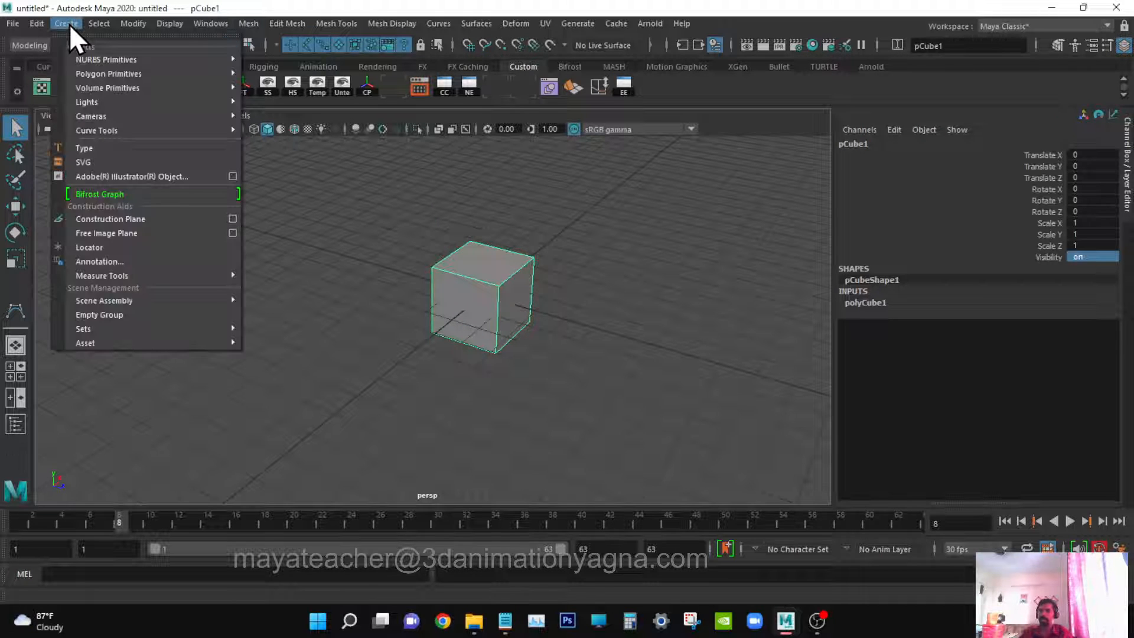
pyautogui.moveTo(98, 78)
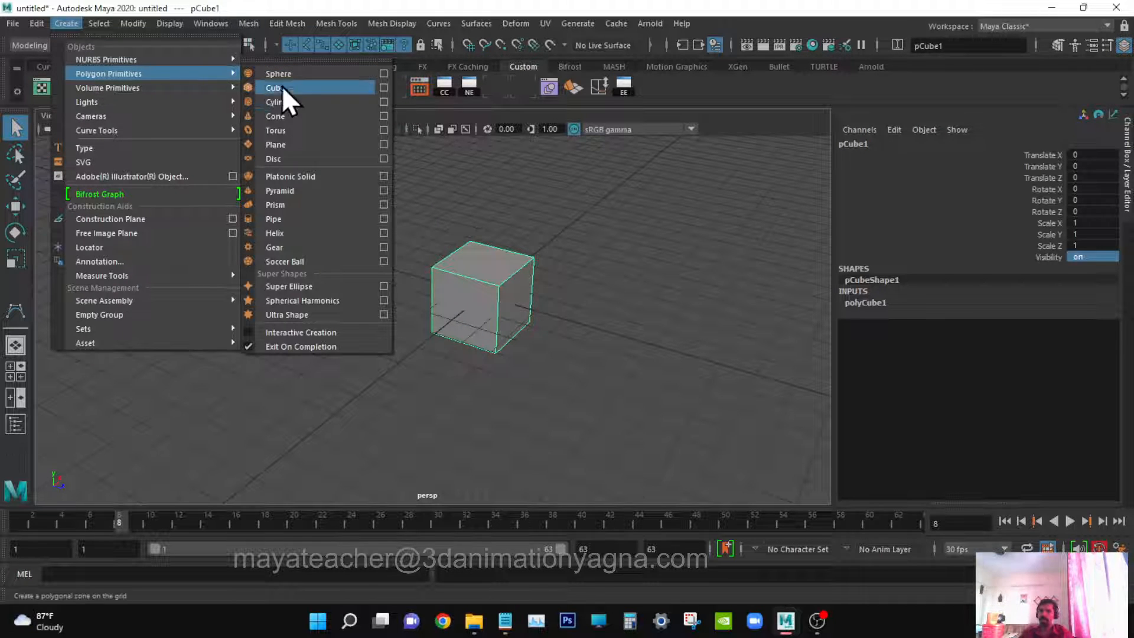
pyautogui.click(293, 144)
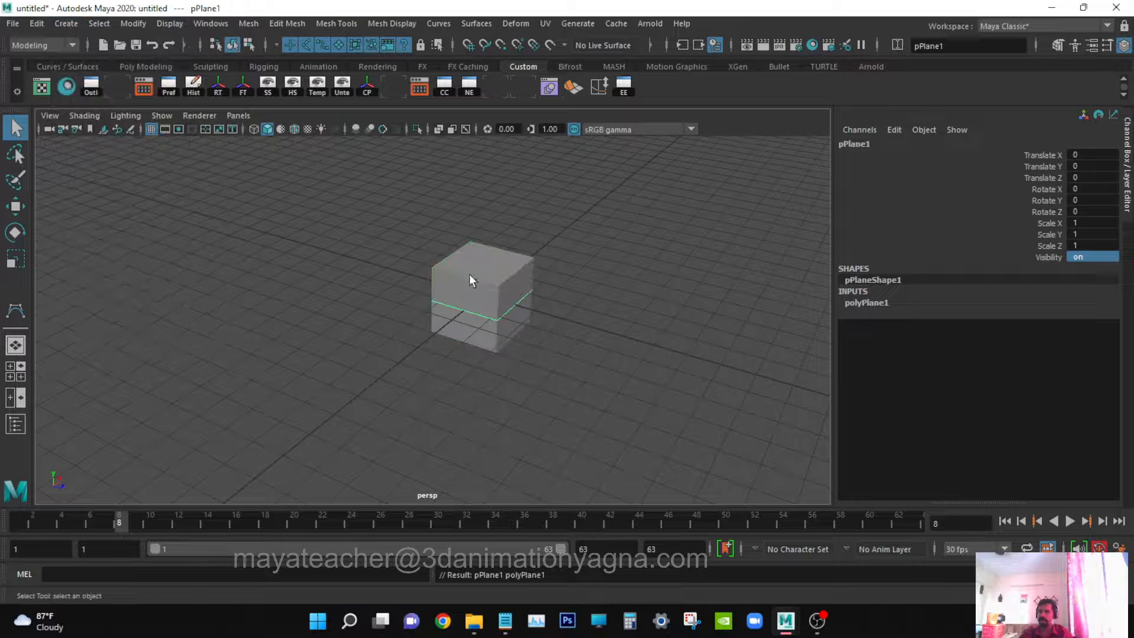
pyautogui.press('4')
pyautogui.scroll(5, 476, 331)
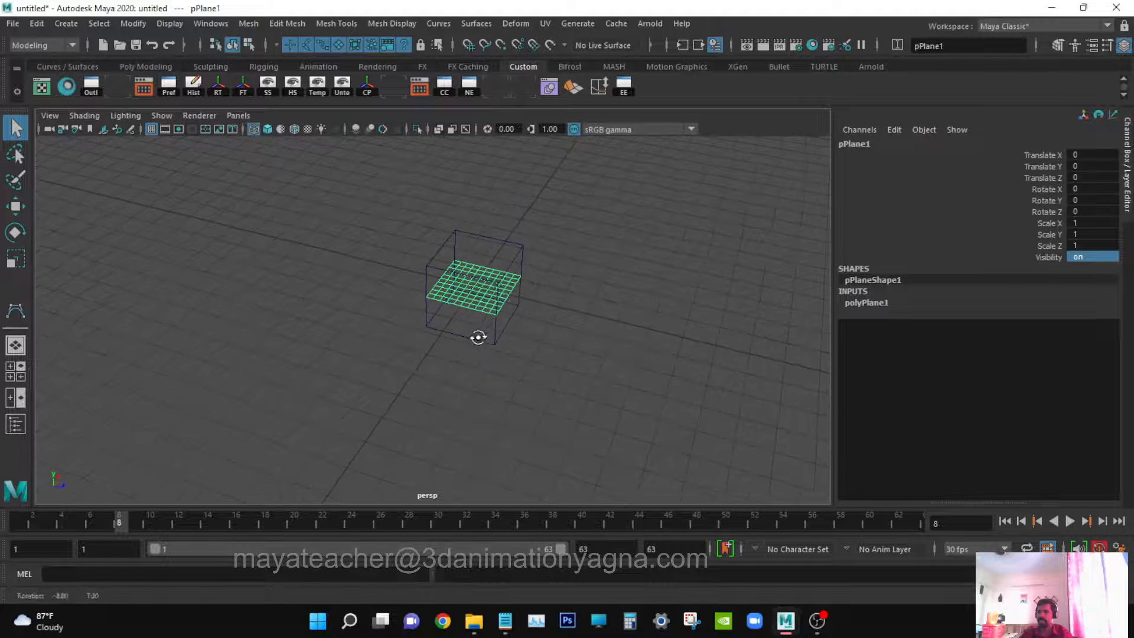
pyautogui.press('w')
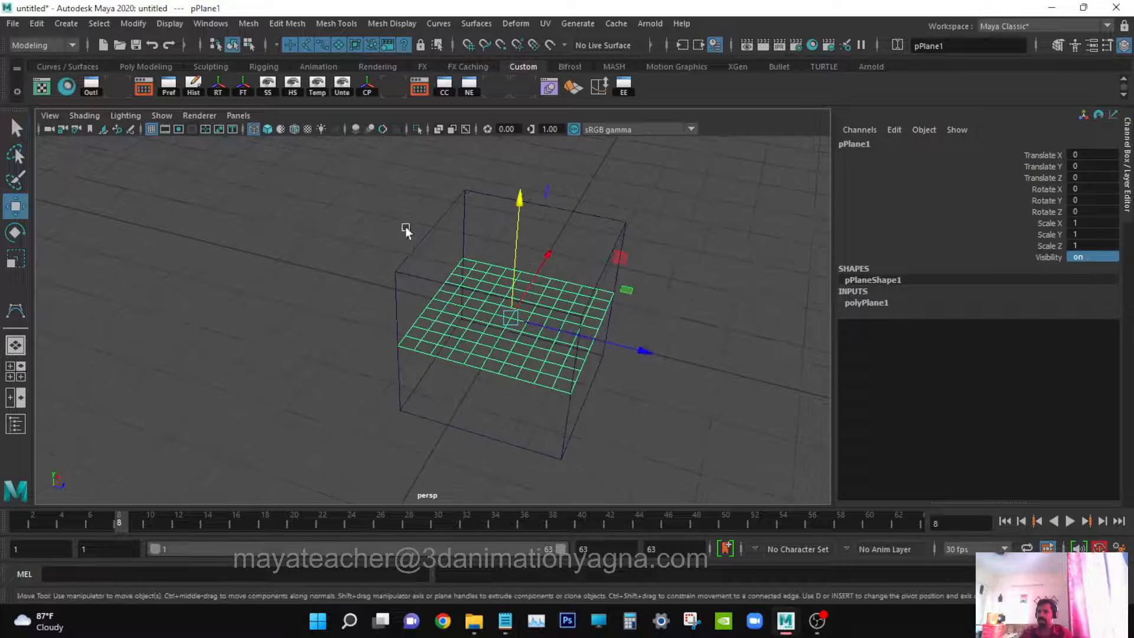
pyautogui.click(66, 23)
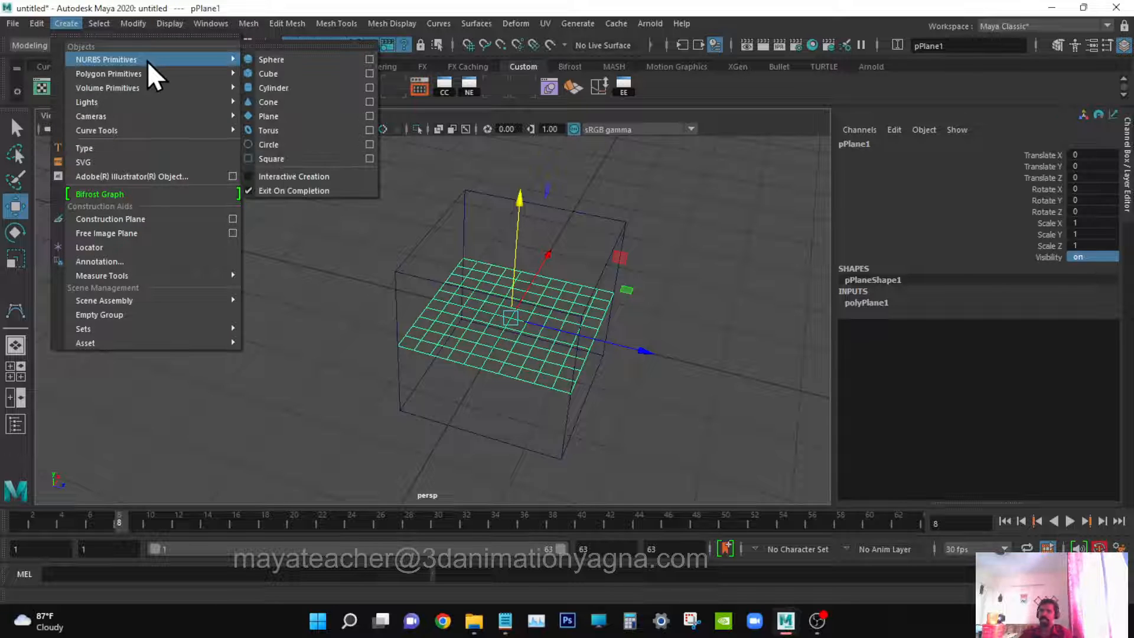
pyautogui.moveTo(106, 75)
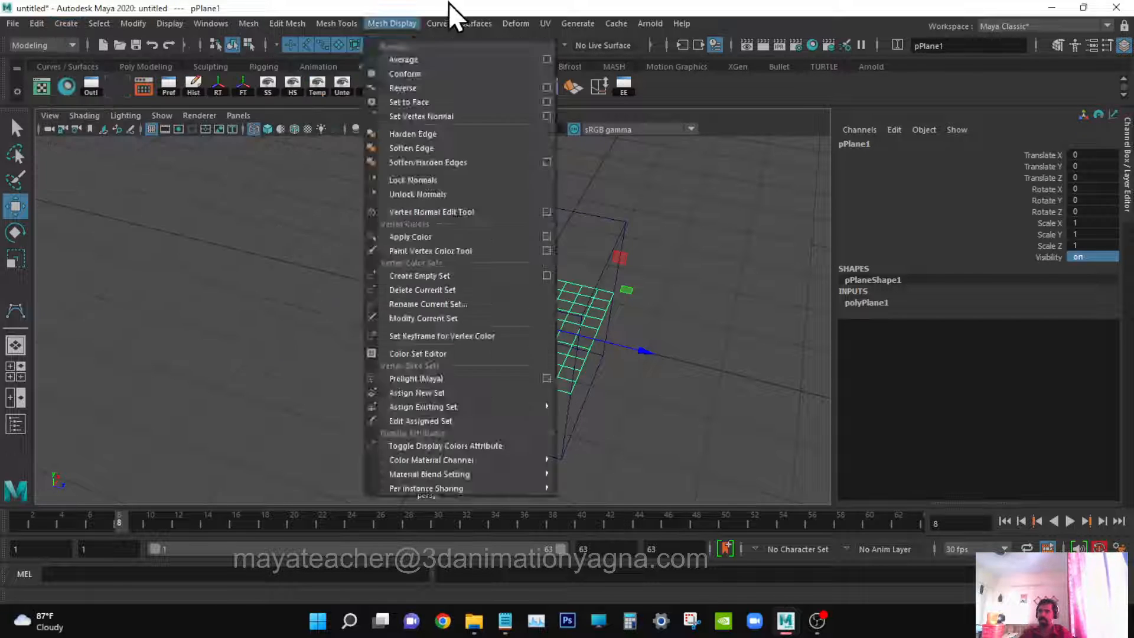
pyautogui.click(451, 4)
pyautogui.keyDown('alt'); pyautogui.moveTo(559, 376); pyautogui.dragTo(524, 384, button='middle'); pyautogui.keyUp('alt')
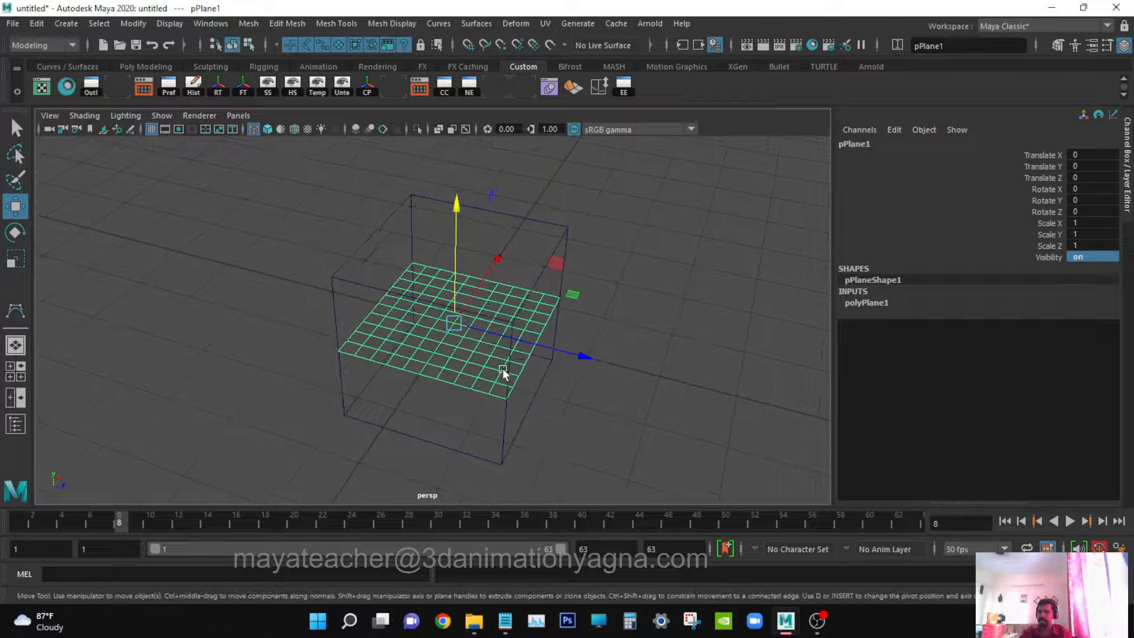
# Scale the plane uniformly to about 5.946 with the Scale tool.
pyautogui.scroll(-4, 580, 358)
pyautogui.press('r')
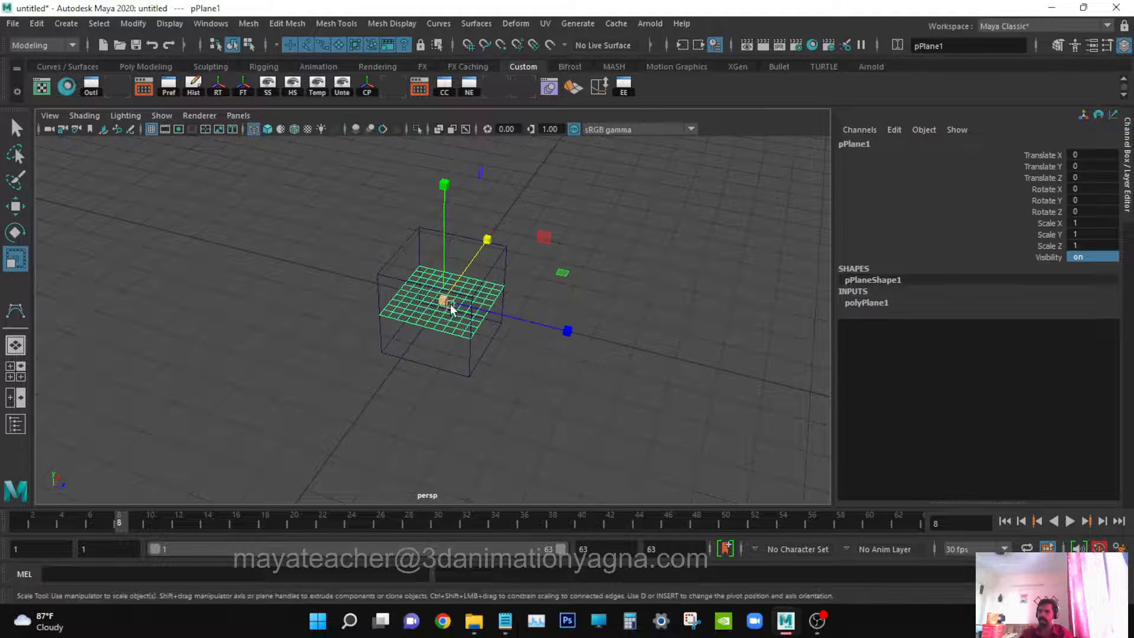
pyautogui.moveTo(443, 299); pyautogui.dragTo(597, 328)
pyautogui.keyDown('alt'); pyautogui.moveTo(596, 329); pyautogui.dragTo(478, 372, button='right'); pyautogui.keyUp('alt')
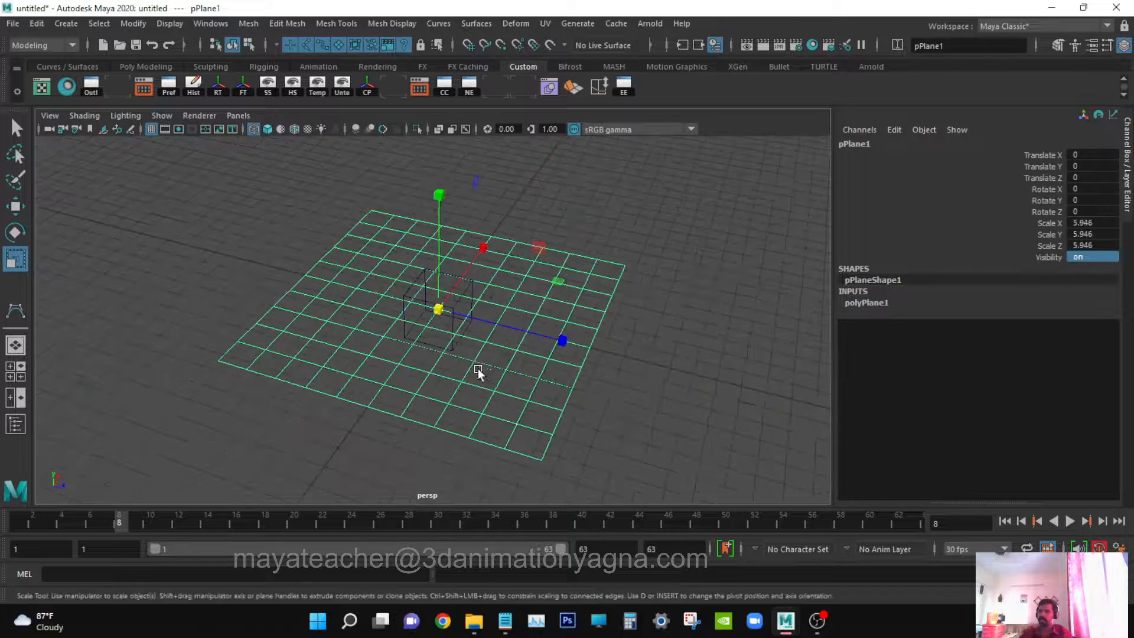
pyautogui.moveTo(479, 372)
pyautogui.keyDown('alt'); pyautogui.mouseDown()
pyautogui.moveTo(473, 345)
pyautogui.moveTo(484, 363)
pyautogui.mouseUp(); pyautogui.keyUp('alt')
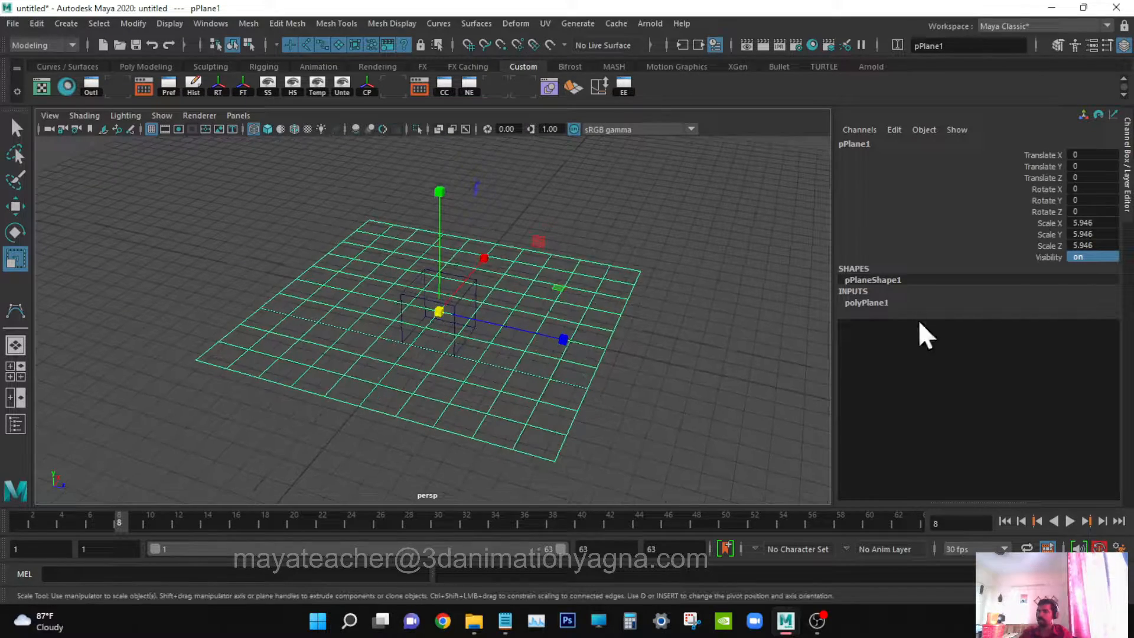
# Set the plane's Scale X, Y and Z to 1 together.
pyautogui.press('w')
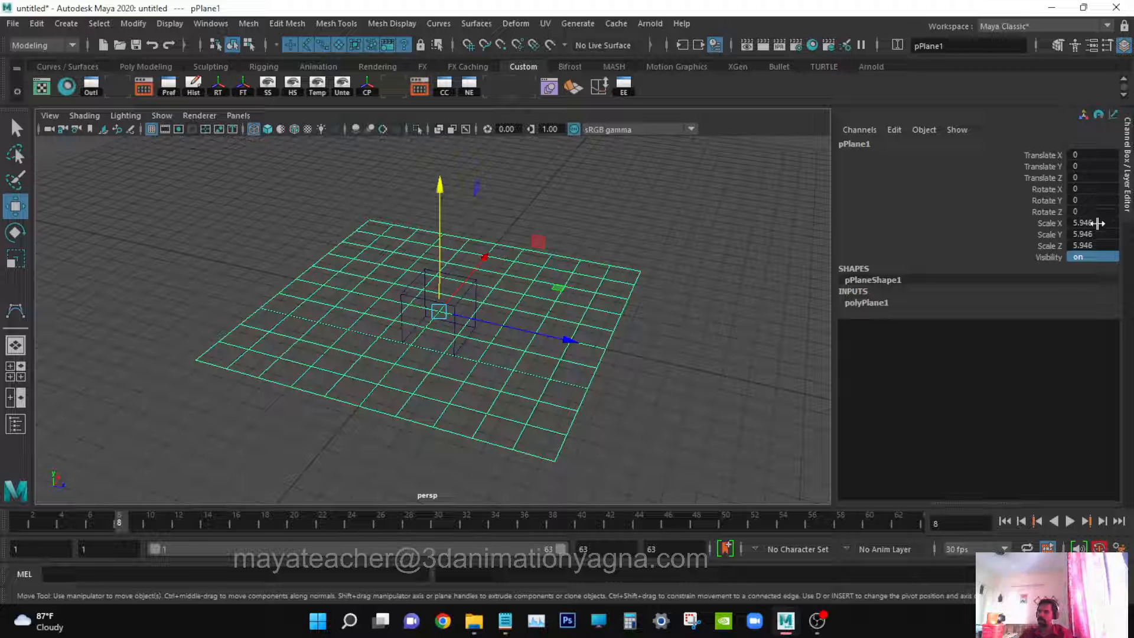
pyautogui.moveTo(1084, 222); pyautogui.dragTo(1090, 245)
pyautogui.write('1')
pyautogui.press('Return')
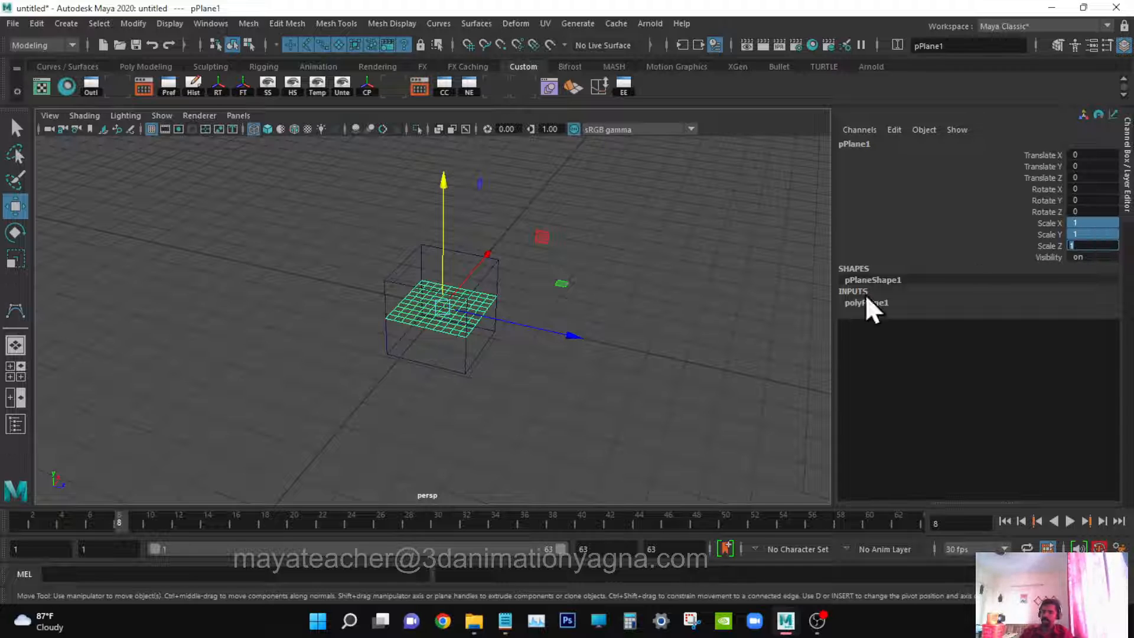
# Scale the plane uniformly by about 3.18 and undo the scaling.
pyautogui.press('r')
pyautogui.moveTo(441, 300); pyautogui.dragTo(579, 295)
pyautogui.hotkey('ctrl', 'z')
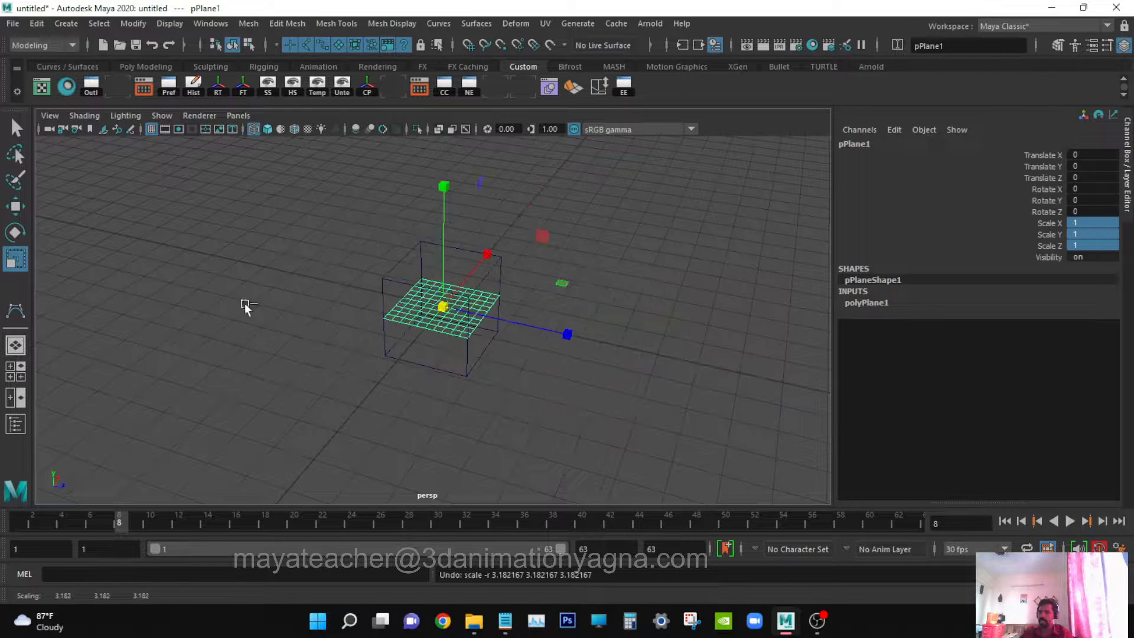
# Try scaling the plane along X to about 2.383, along Z and uniformly by about 1.307, undoing each change.
pyautogui.click(15, 205)
pyautogui.click(16, 232)
pyautogui.click(16, 258)
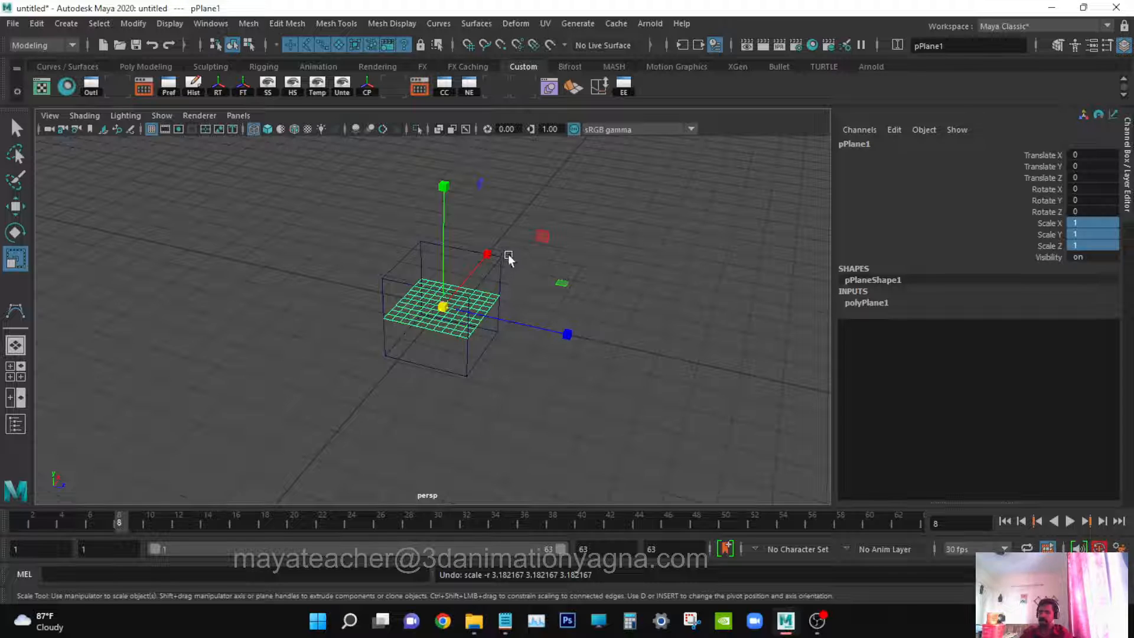
pyautogui.moveTo(488, 256); pyautogui.dragTo(590, 137)
pyautogui.moveTo(568, 333); pyautogui.dragTo(640, 337)
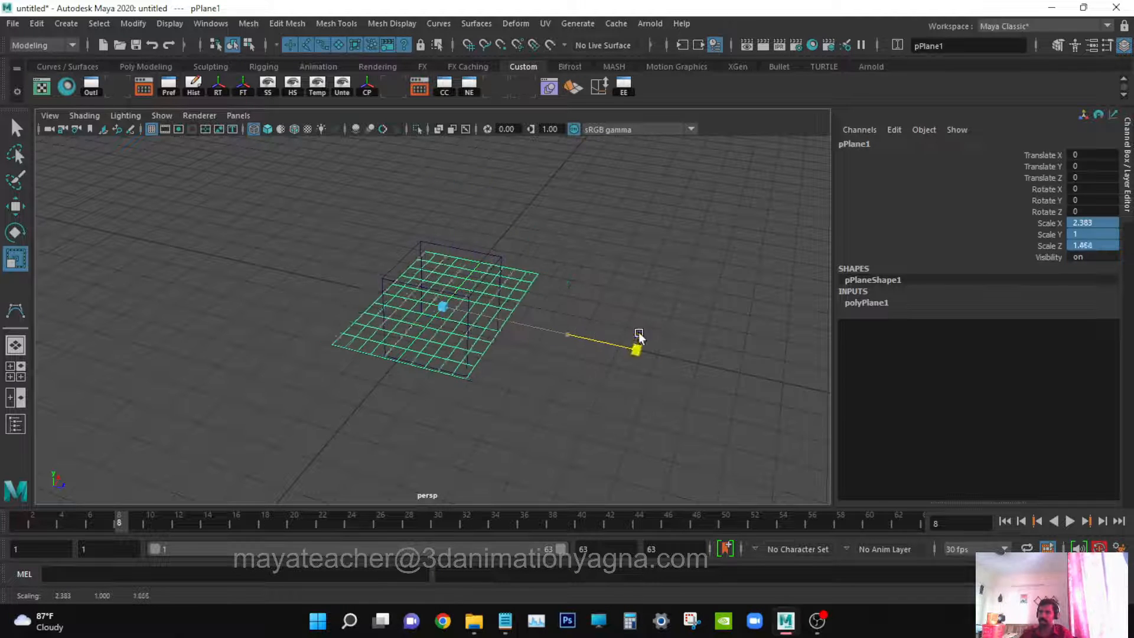
pyautogui.hotkey('ctrl', 'z')
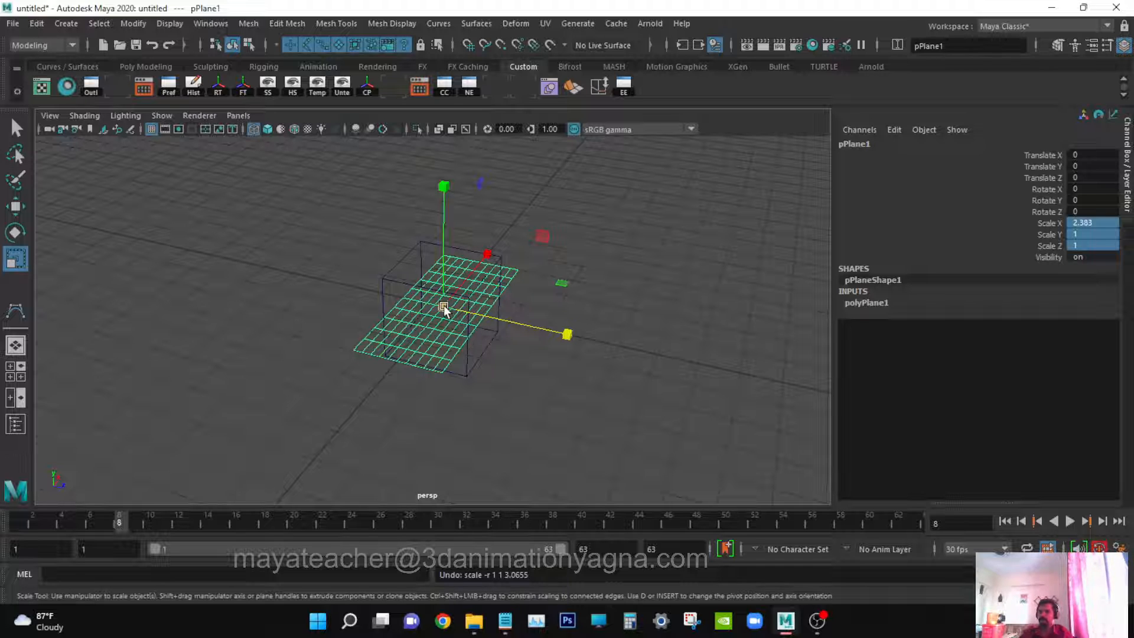
pyautogui.hotkey('ctrl', 'z')
pyautogui.moveTo(444, 306); pyautogui.dragTo(513, 295)
pyautogui.hotkey('ctrl', 'z')
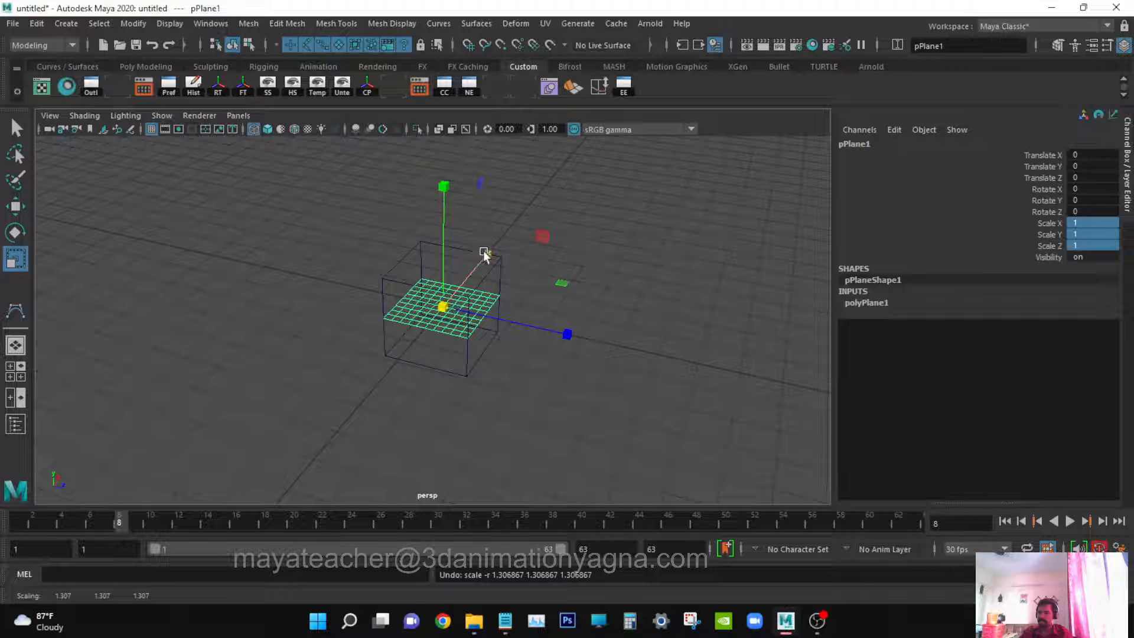
# Enlarge the plane uniformly and set its Scale X, Y and Z to exactly 7.
pyautogui.click(443, 307)
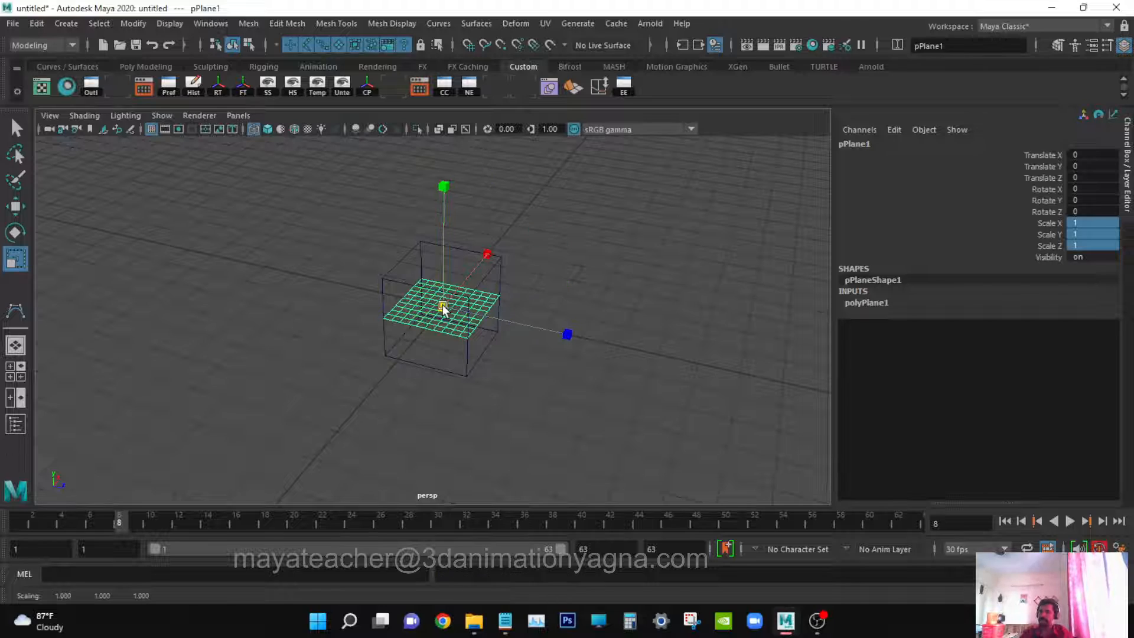
pyautogui.moveTo(443, 307); pyautogui.dragTo(790, 264)
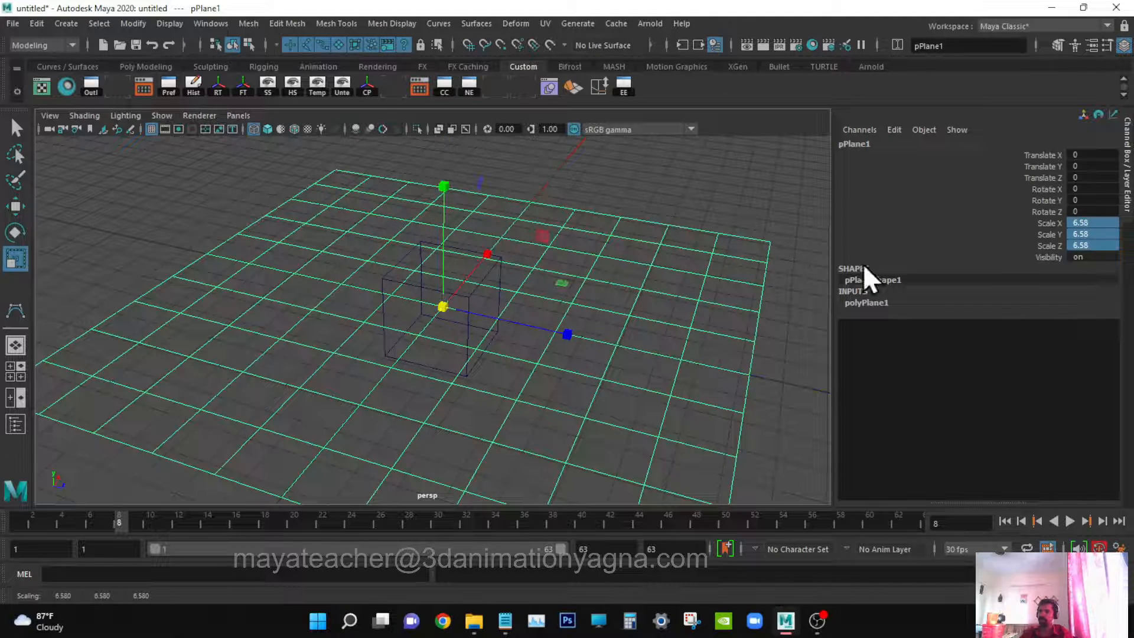
pyautogui.click(1102, 245)
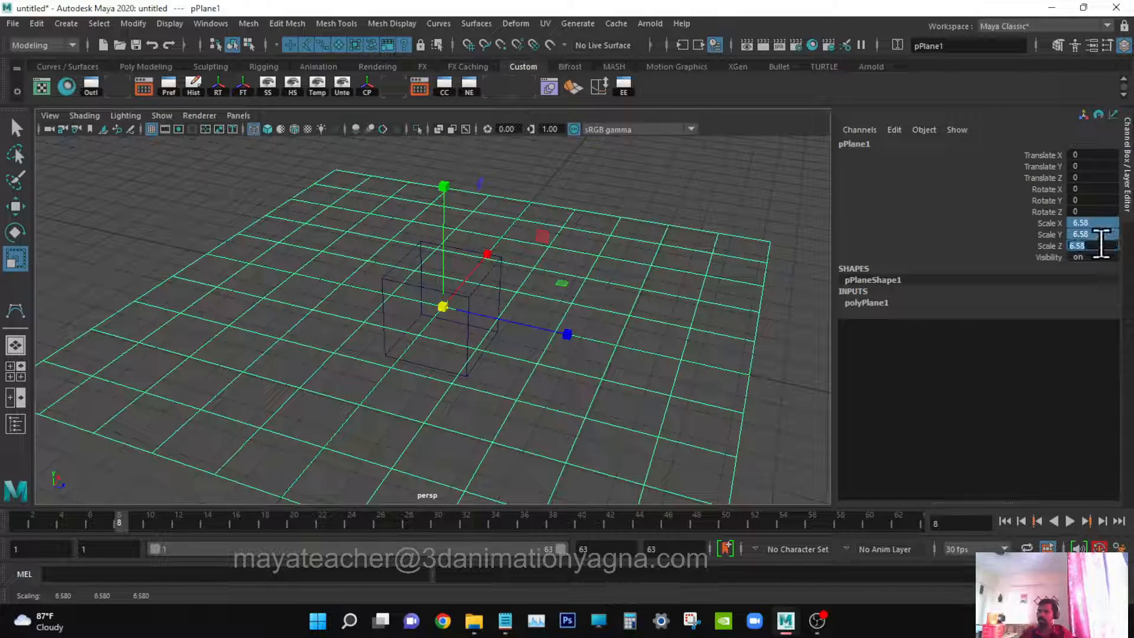
pyautogui.write('7')
pyautogui.press('Return')
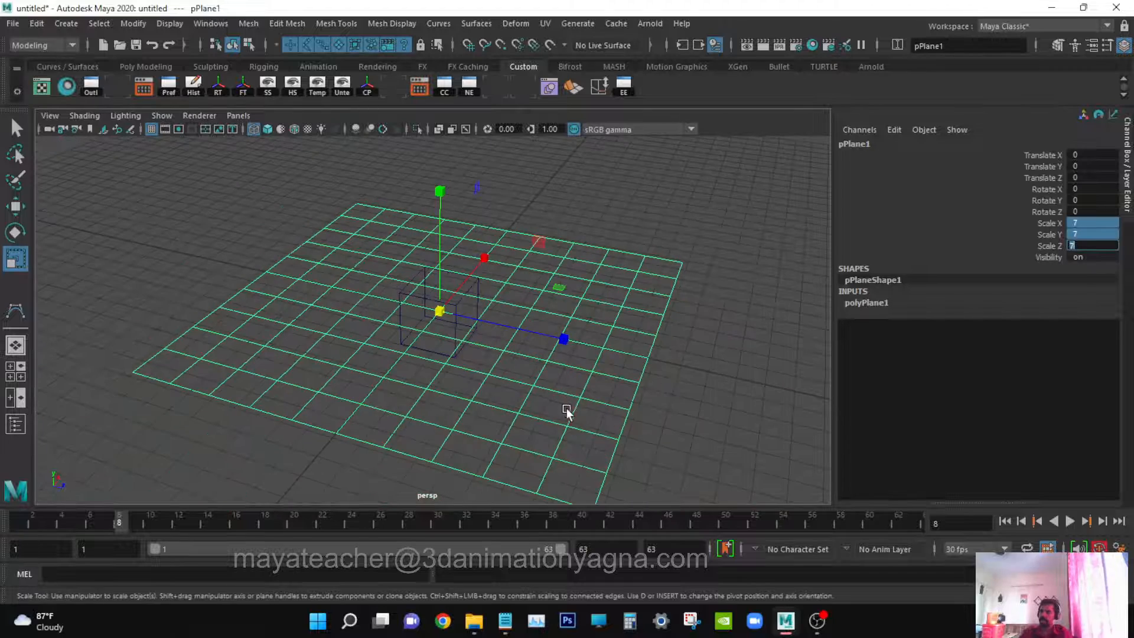
pyautogui.keyDown('alt'); pyautogui.moveTo(565, 407); pyautogui.dragTo(490, 358); pyautogui.keyUp('alt')
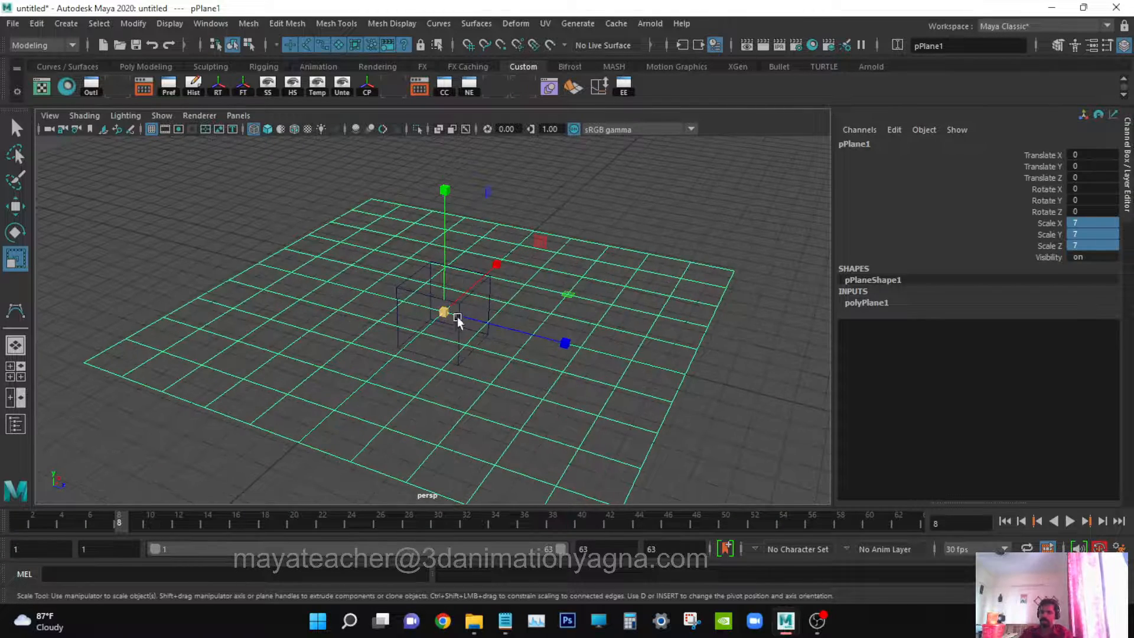
# Select the cube, raise it to about 0.517 in Translate Y so it sits on the plane, and switch to shaded display.
pyautogui.press('q')
pyautogui.click(402, 288)
pyautogui.press('w')
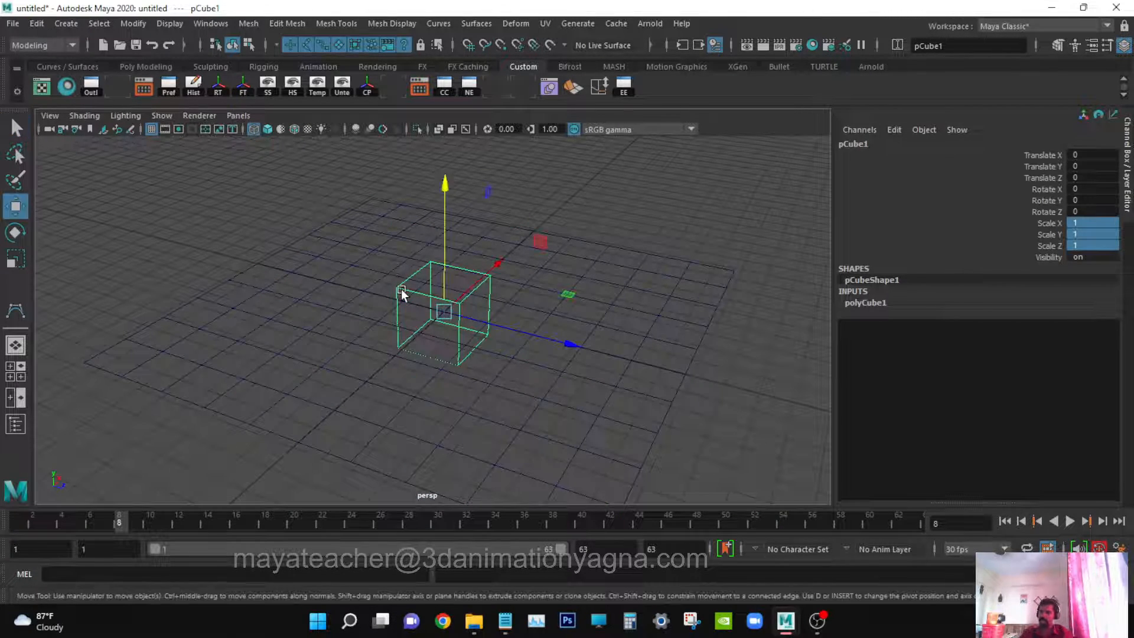
pyautogui.press('space')
pyautogui.moveTo(448, 214)
pyautogui.mouseDown()
pyautogui.moveTo(452, 175)
pyautogui.moveTo(418, 335)
pyautogui.moveTo(435, 334)
pyautogui.mouseUp()
pyautogui.press('5')
pyautogui.moveTo(431, 215); pyautogui.dragTo(557, 381)
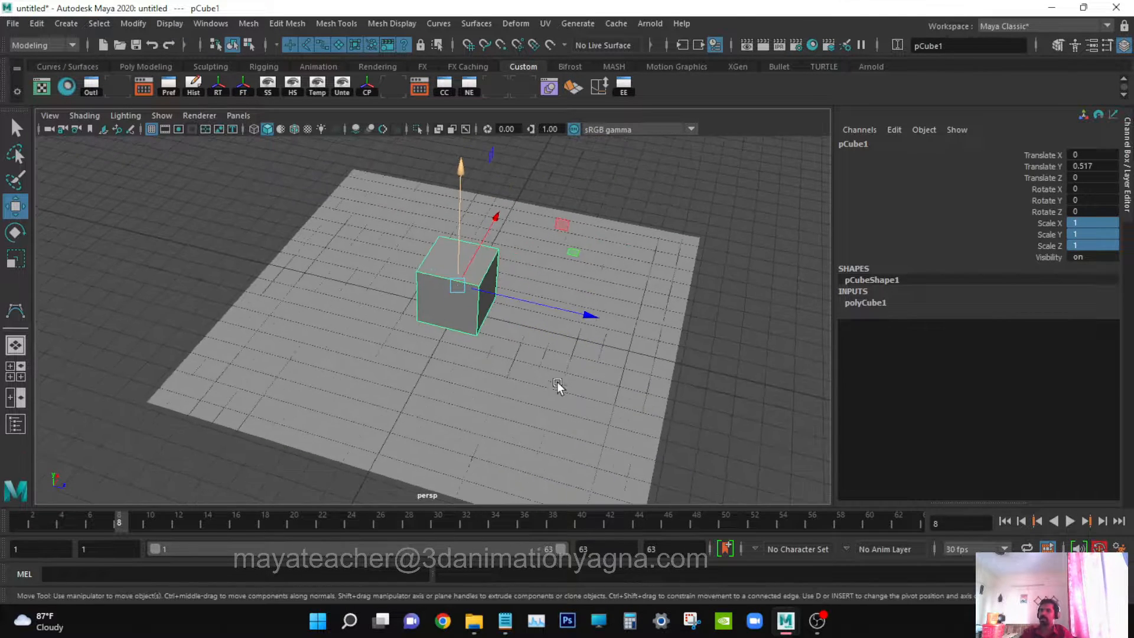
# Turn on the display of NURBS CVs and hide the grid with the perspective viewport's show filters.
pyautogui.scroll(-2, 558, 383)
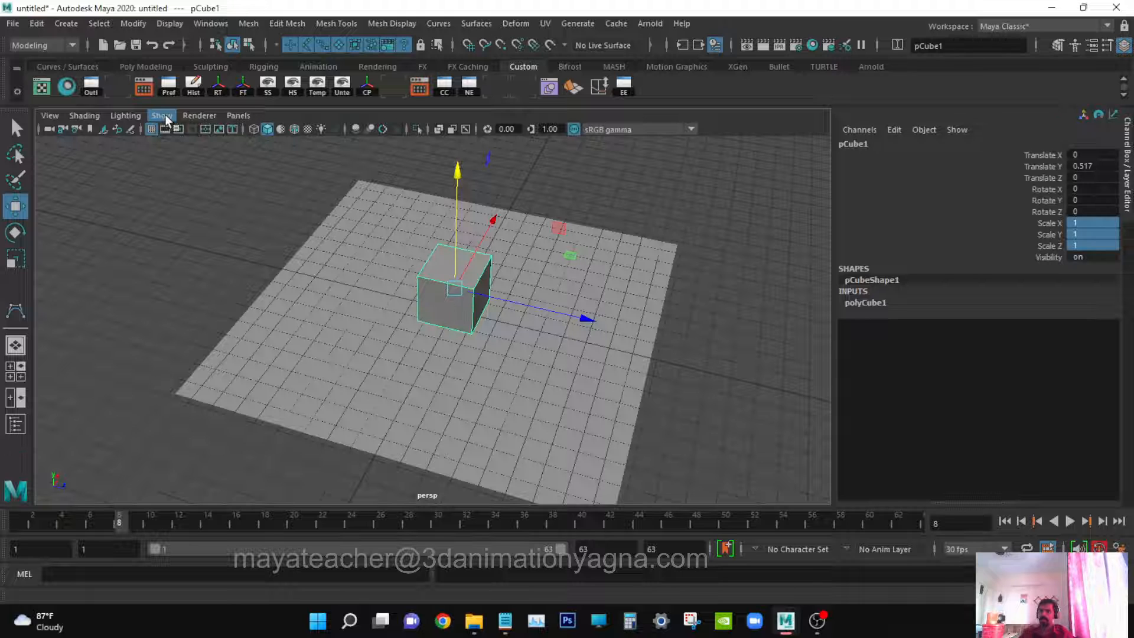
pyautogui.keyDown('alt'); pyautogui.moveTo(236, 301); pyautogui.dragTo(247, 232); pyautogui.keyUp('alt')
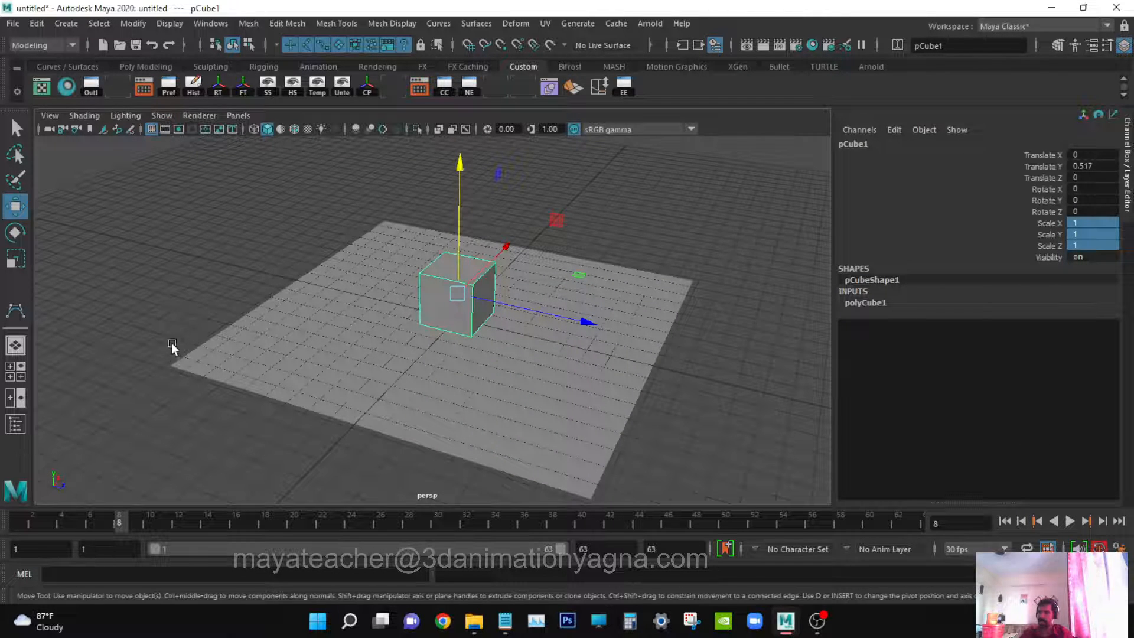
pyautogui.keyDown('alt'); pyautogui.moveTo(171, 342); pyautogui.dragTo(268, 286); pyautogui.keyUp('alt')
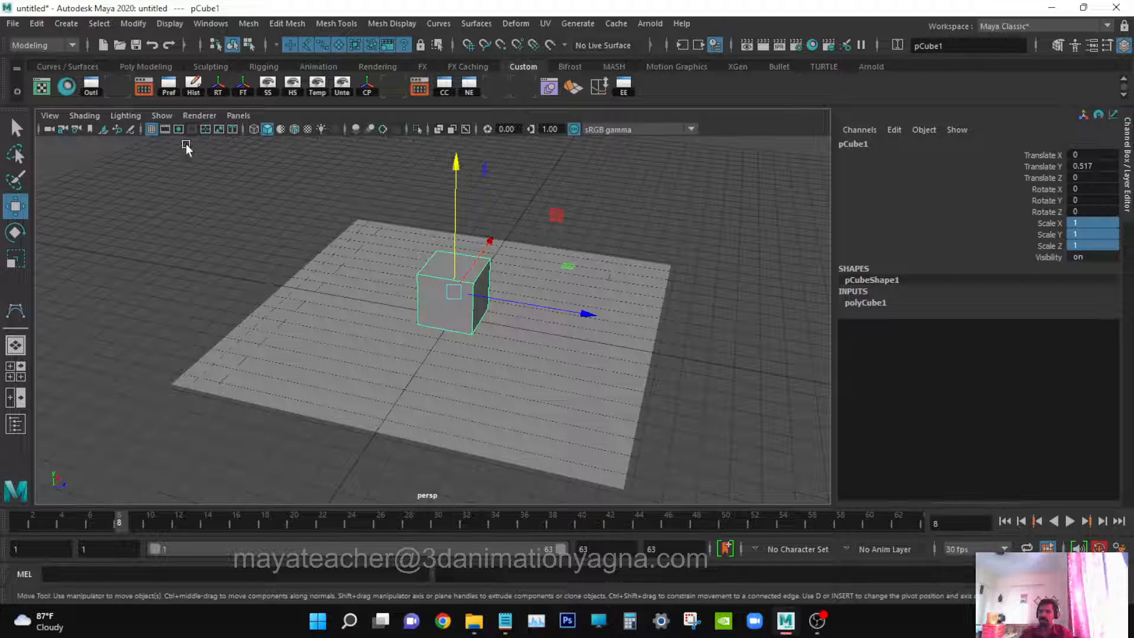
pyautogui.click(162, 115)
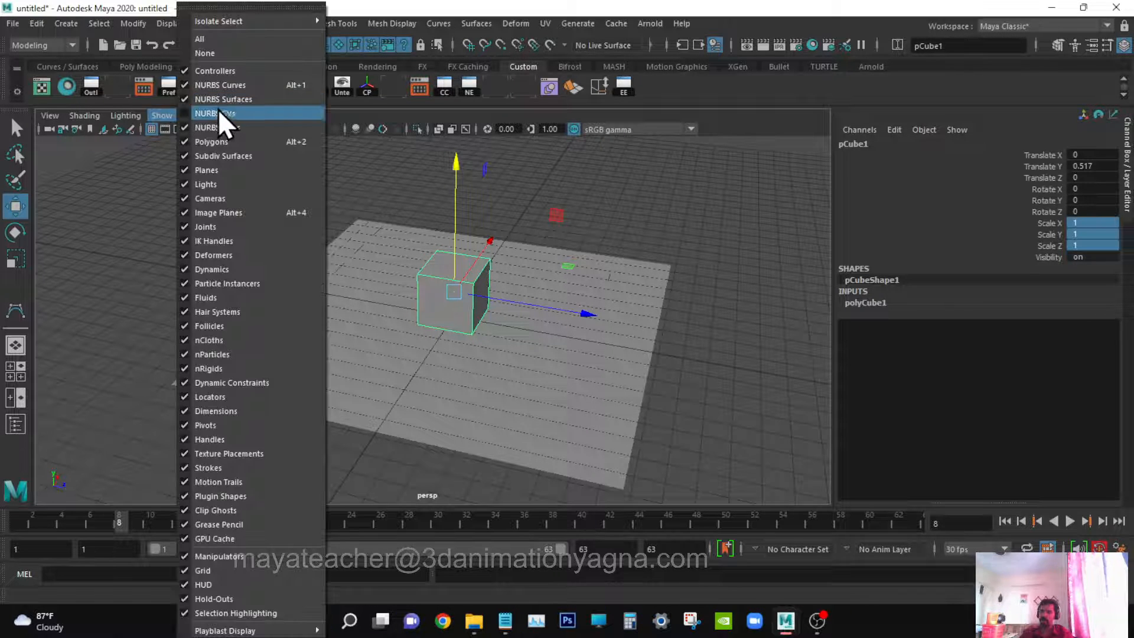
pyautogui.click(218, 111)
pyautogui.click(155, 114)
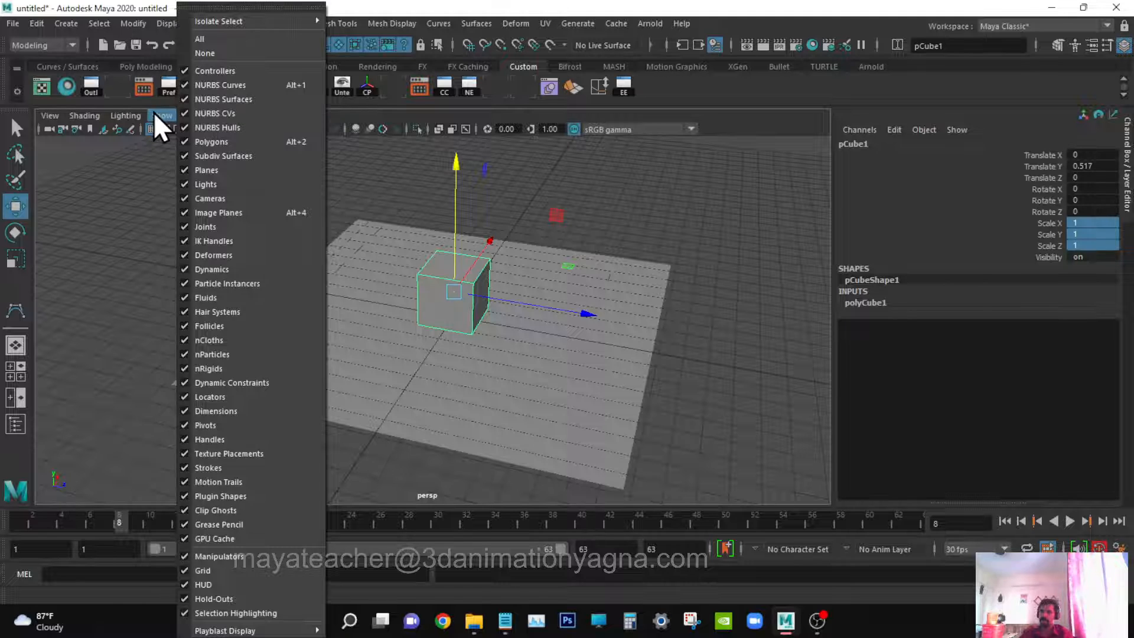
pyautogui.click(207, 571)
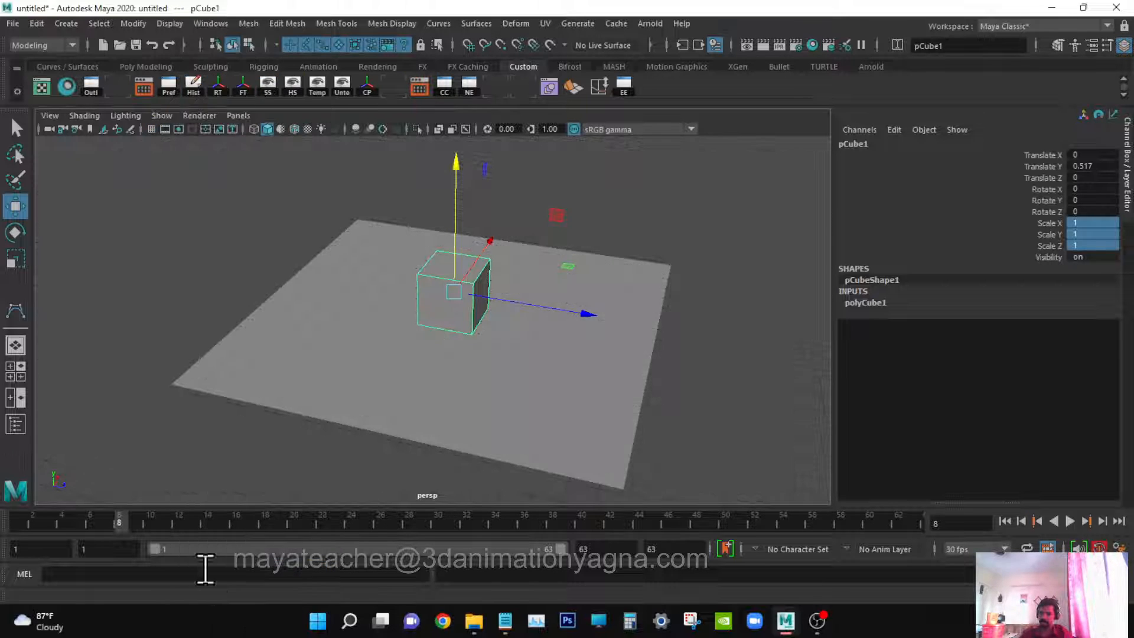
pyautogui.click(162, 118)
# Activate the Select tool, select the plane and reselect the cube in the gridless viewport.
pyautogui.keyDown('alt'); pyautogui.moveTo(514, 354); pyautogui.dragTo(533, 367); pyautogui.keyUp('alt')
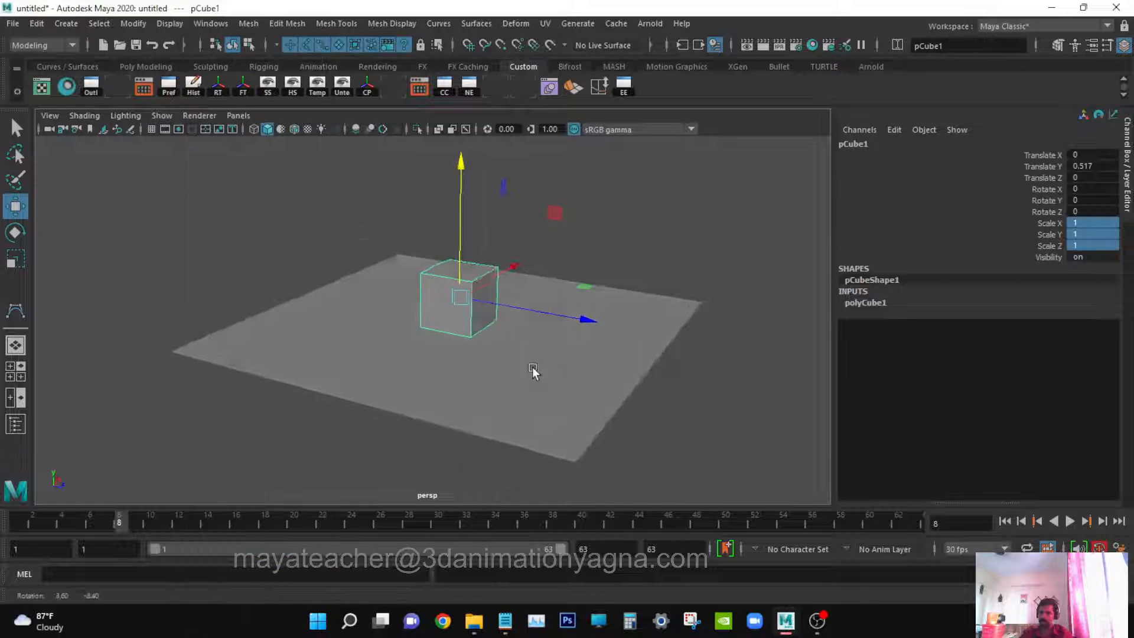
pyautogui.keyDown('alt'); pyautogui.moveTo(357, 311); pyautogui.dragTo(573, 263); pyautogui.keyUp('alt')
pyautogui.keyDown('alt'); pyautogui.moveTo(564, 352); pyautogui.dragTo(494, 372); pyautogui.keyUp('alt')
pyautogui.press('q')
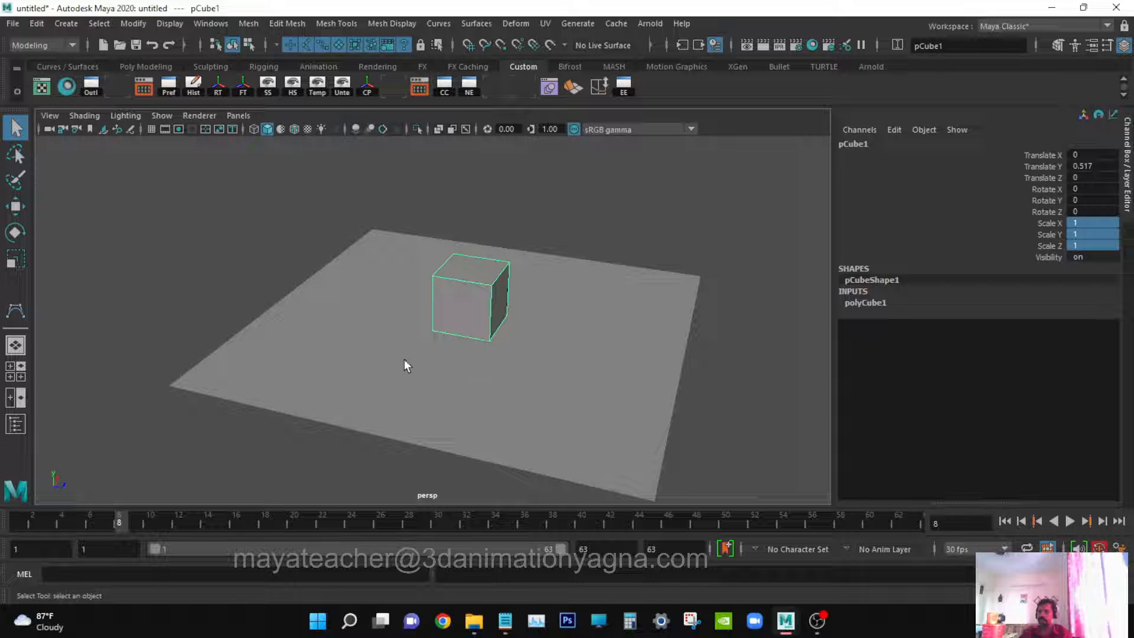
pyautogui.click(275, 312)
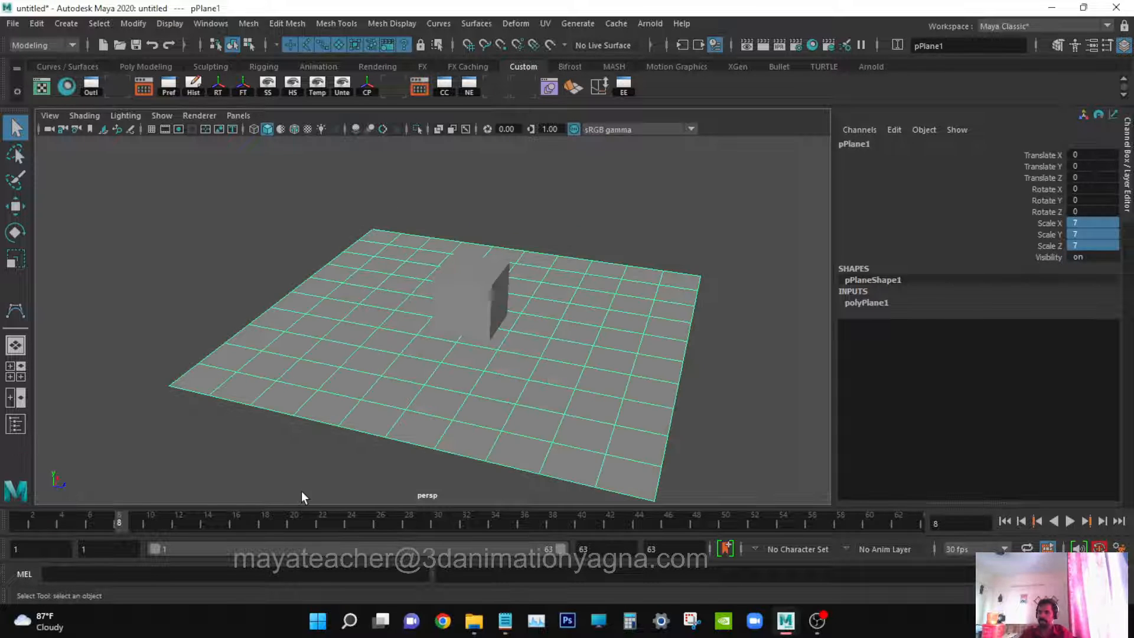
pyautogui.click(474, 292)
pyautogui.keyDown('alt'); pyautogui.moveTo(461, 337); pyautogui.dragTo(504, 375, button='right'); pyautogui.keyUp('alt')
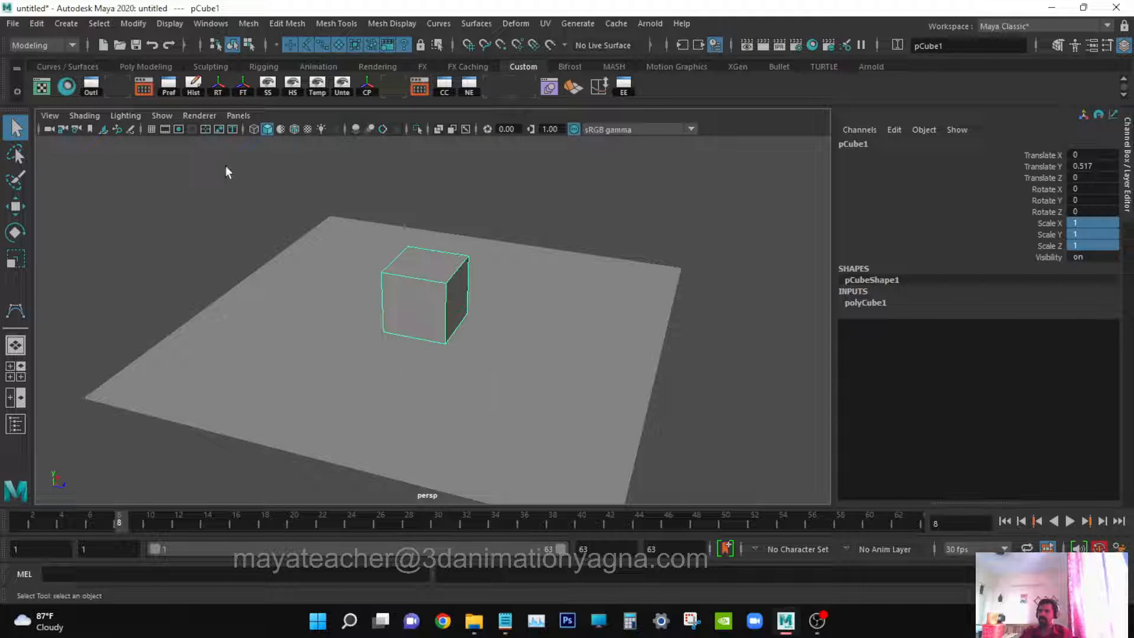
# Look through the persp camera and orbit around the cube and plane to examine them from several angles.
pyautogui.click(242, 115)
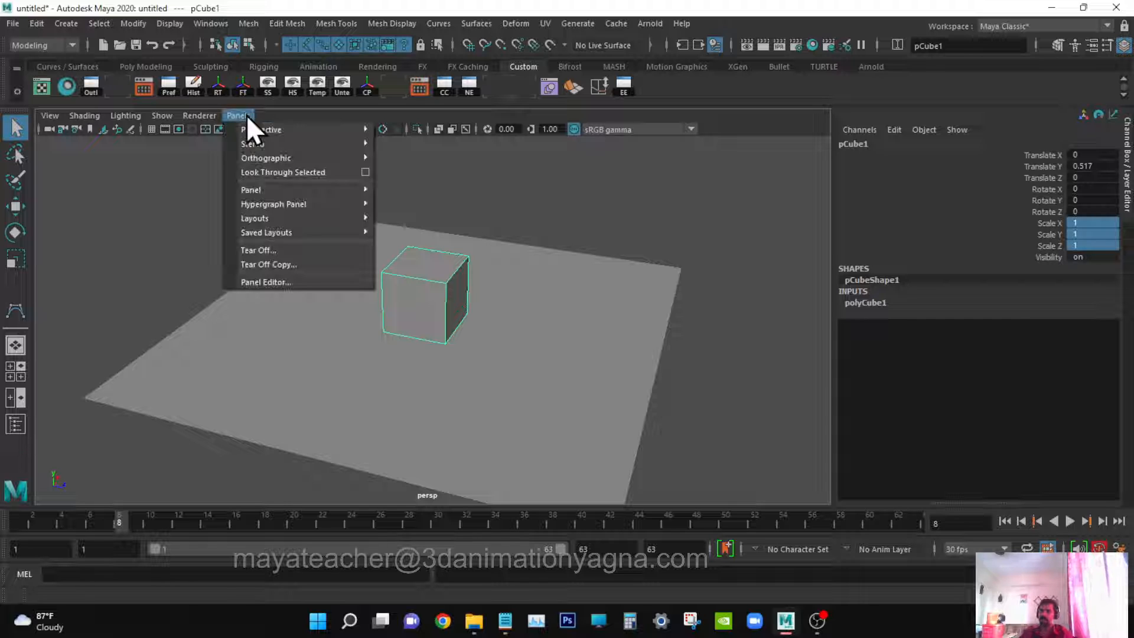
pyautogui.moveTo(267, 133)
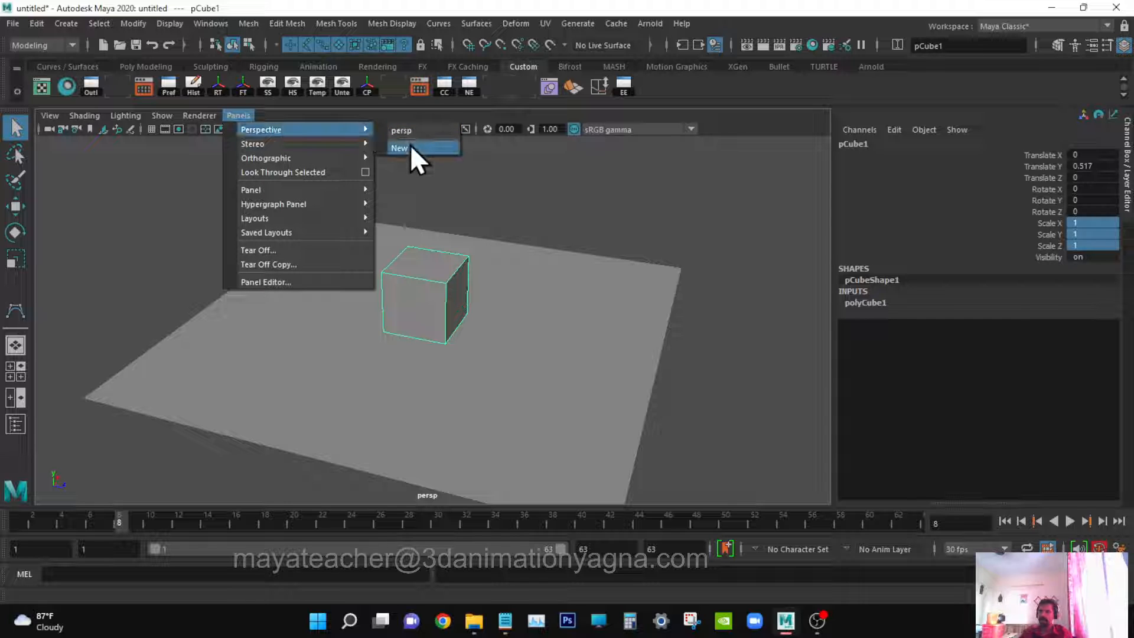
pyautogui.click(452, 129)
pyautogui.keyDown('alt'); pyautogui.moveTo(437, 319); pyautogui.dragTo(526, 335); pyautogui.keyUp('alt')
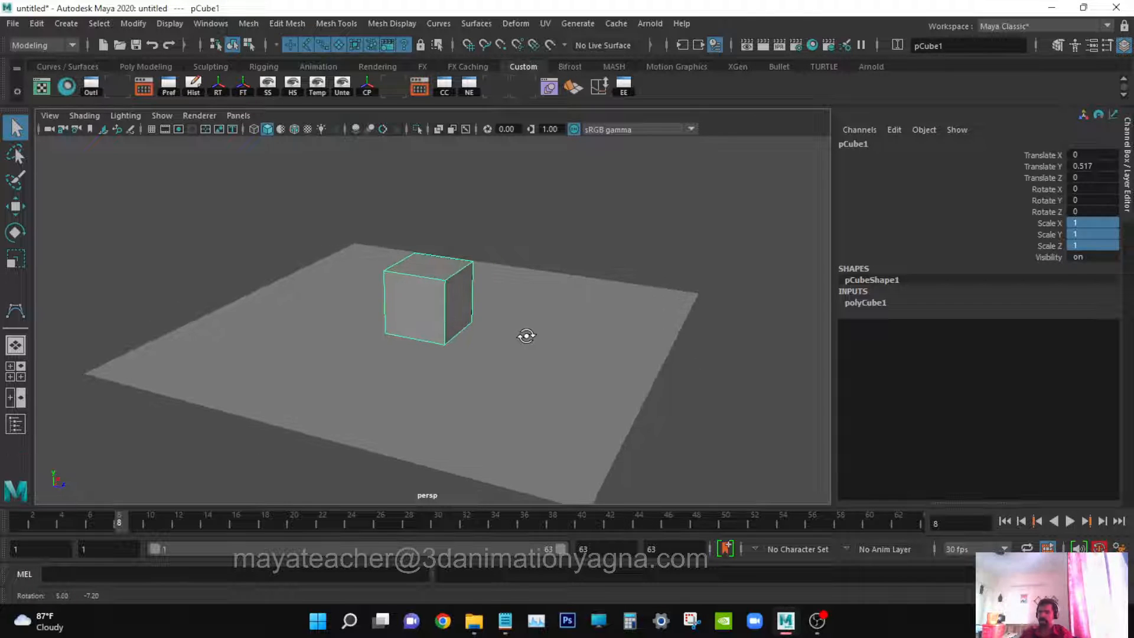
pyautogui.keyDown('alt'); pyautogui.moveTo(526, 334); pyautogui.dragTo(544, 338, button='right'); pyautogui.keyUp('alt')
pyautogui.keyDown('alt'); pyautogui.moveTo(544, 337); pyautogui.dragTo(524, 374); pyautogui.keyUp('alt')
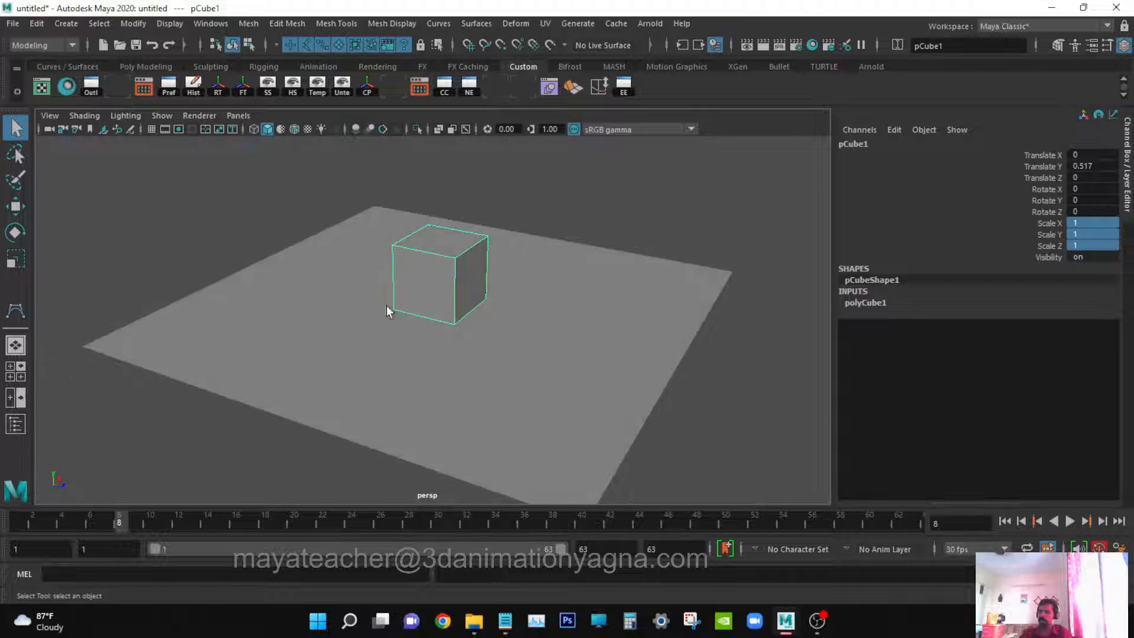
pyautogui.keyDown('alt'); pyautogui.moveTo(274, 244); pyautogui.dragTo(501, 417); pyautogui.keyUp('alt')
pyautogui.moveTo(433, 419)
pyautogui.keyDown('alt'); pyautogui.mouseDown()
pyautogui.moveTo(468, 410)
pyautogui.moveTo(416, 405)
pyautogui.mouseUp(); pyautogui.keyUp('alt')
pyautogui.keyDown('alt'); pyautogui.moveTo(478, 384); pyautogui.dragTo(495, 387); pyautogui.keyUp('alt')
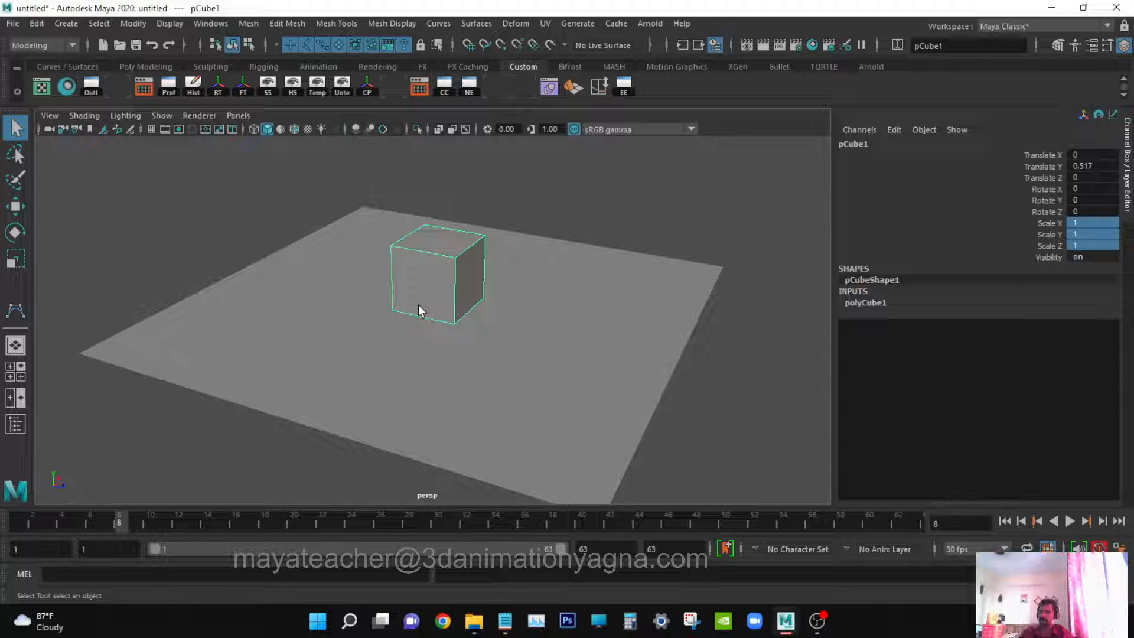
pyautogui.keyDown('alt'); pyautogui.moveTo(418, 306); pyautogui.dragTo(476, 349); pyautogui.keyUp('alt')
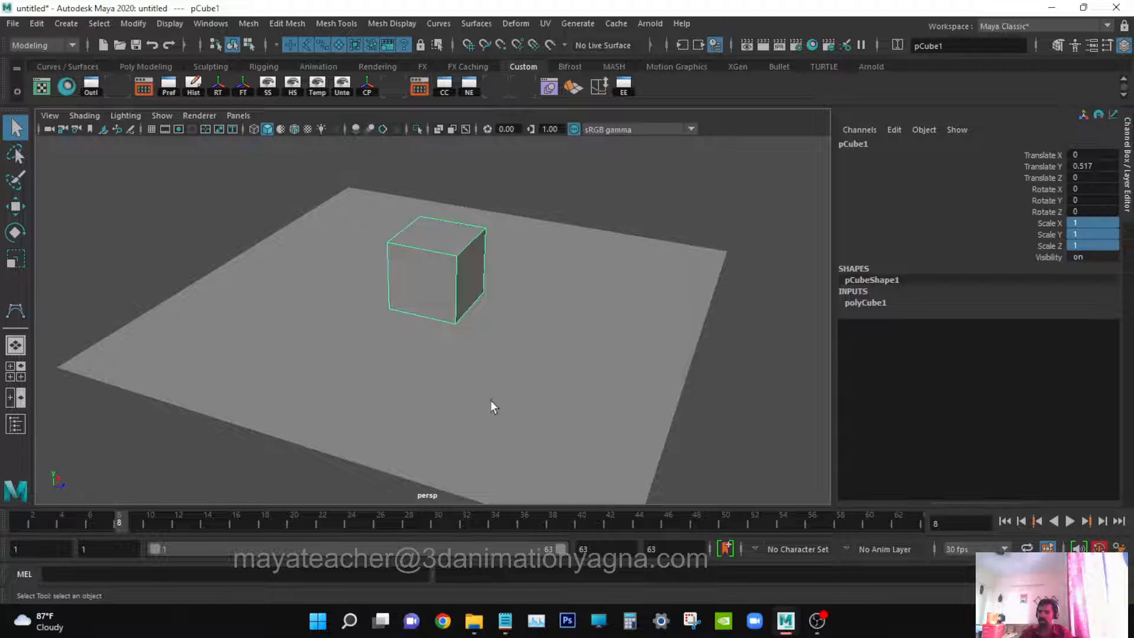
pyautogui.moveTo(532, 320)
pyautogui.keyDown('alt'); pyautogui.mouseDown()
pyautogui.moveTo(481, 366)
pyautogui.moveTo(496, 374)
pyautogui.moveTo(527, 340)
pyautogui.mouseUp(); pyautogui.keyUp('alt')
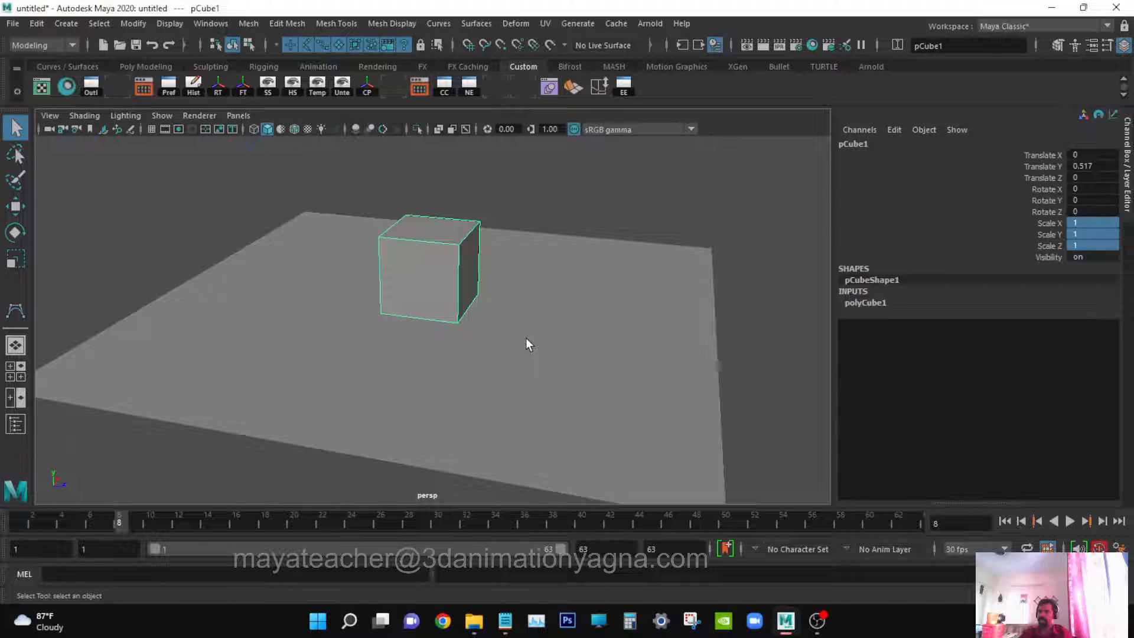
pyautogui.keyDown('alt'); pyautogui.moveTo(503, 331); pyautogui.dragTo(338, 258); pyautogui.keyUp('alt')
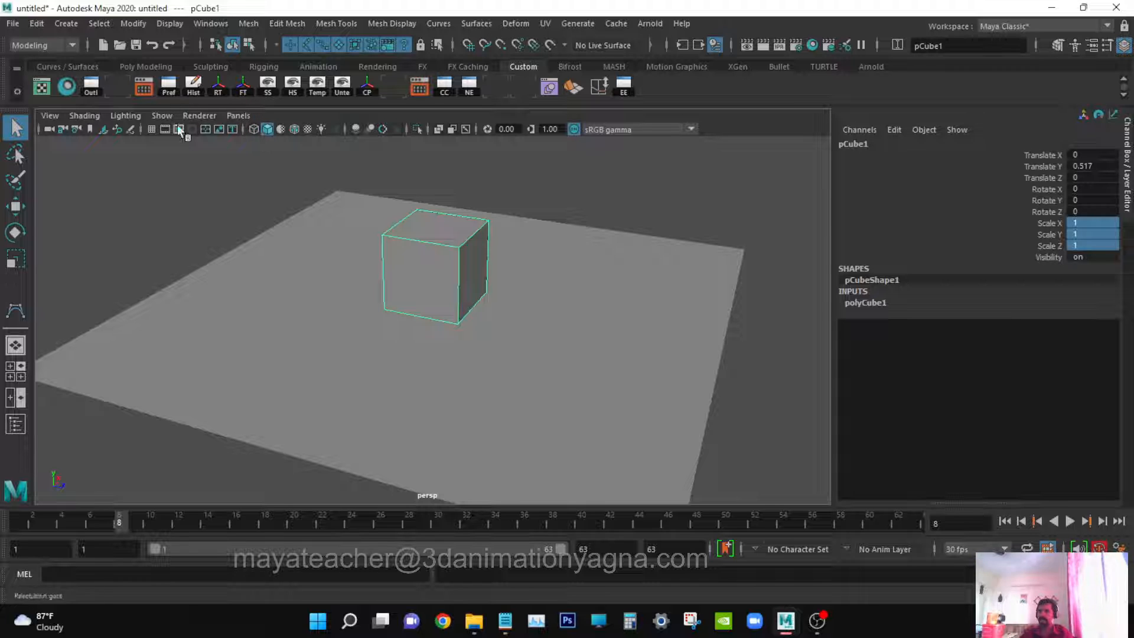
# Check the available perspective cameras and create a basic single-node camera in the scene.
pyautogui.click(243, 117)
pyautogui.moveTo(257, 133)
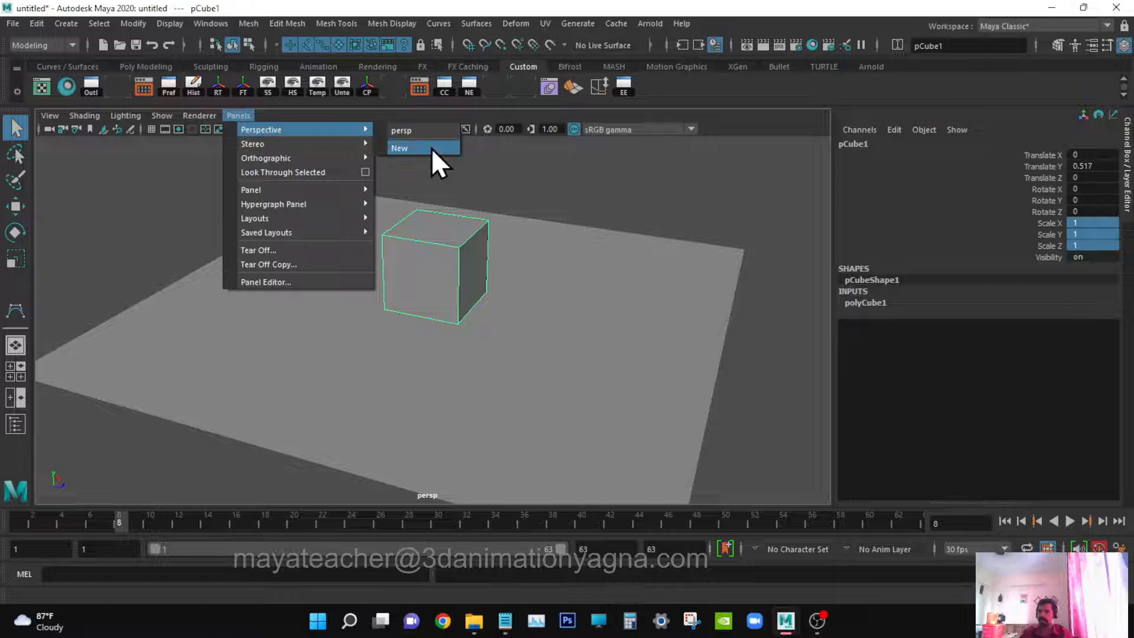
pyautogui.click(66, 23)
pyautogui.moveTo(108, 116)
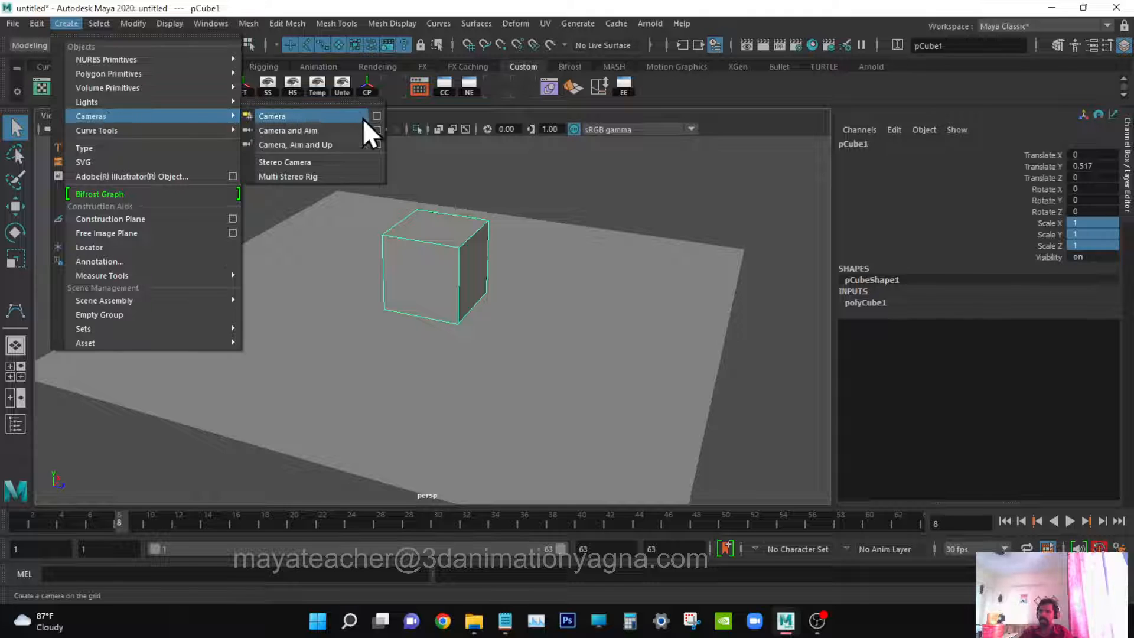
pyautogui.click(321, 117)
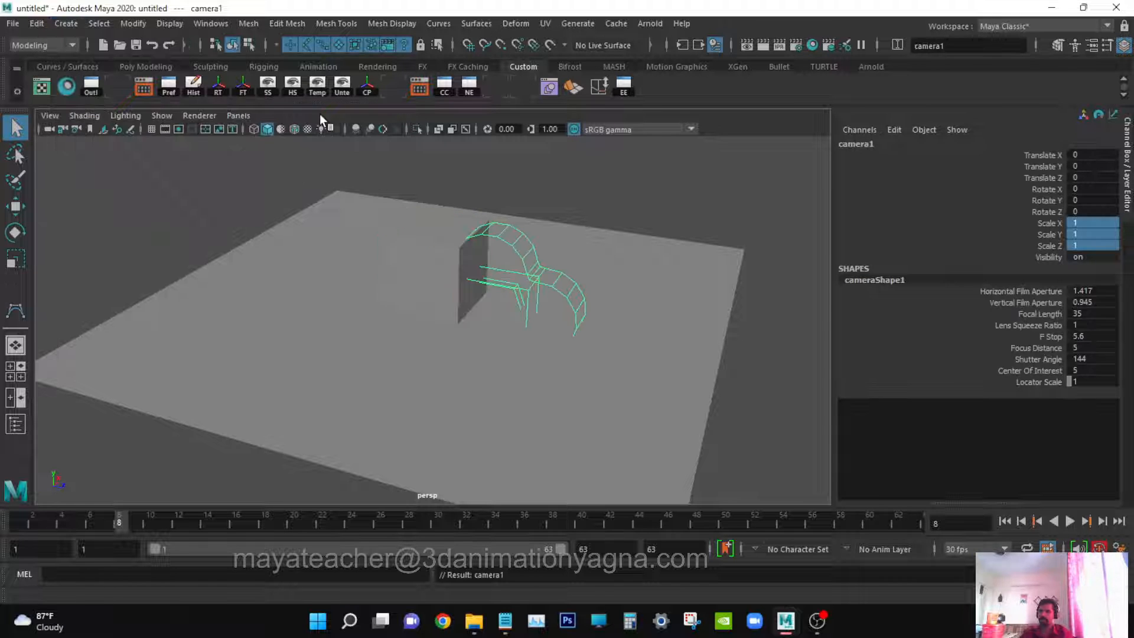
# Move the new camera along Z to about 4.373 in Translate Z, beyond the plane's edge.
pyautogui.keyDown('alt'); pyautogui.moveTo(504, 352); pyautogui.dragTo(528, 339); pyautogui.keyUp('alt')
pyautogui.scroll(-3, 529, 339)
pyautogui.keyDown('alt'); pyautogui.moveTo(528, 339); pyautogui.dragTo(499, 351, button='middle'); pyautogui.keyUp('alt')
pyautogui.press('w')
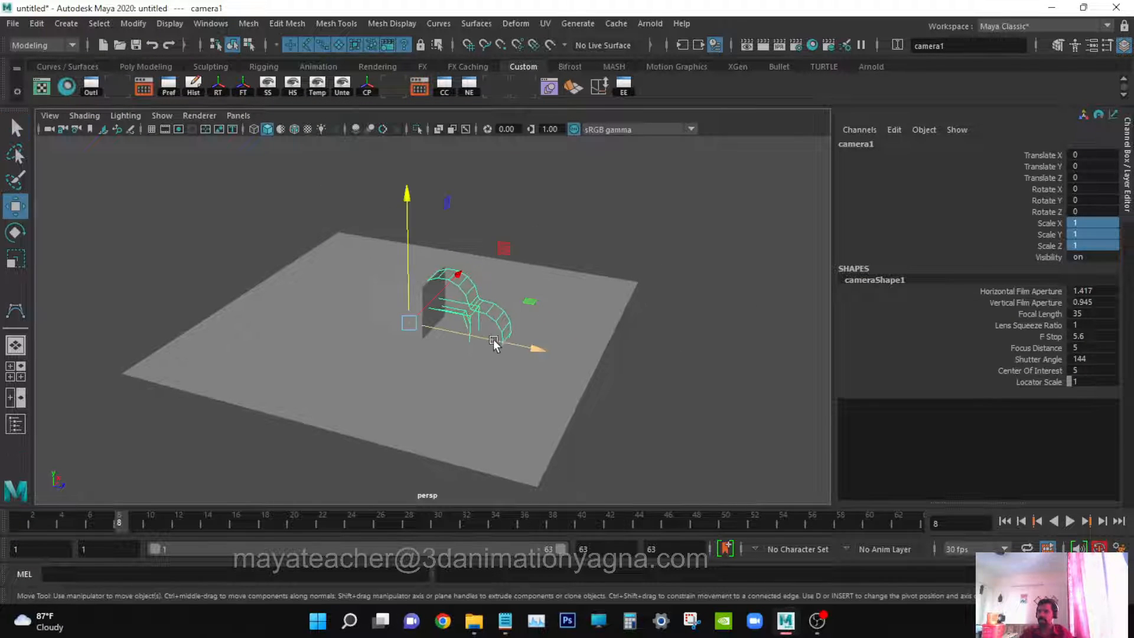
pyautogui.moveTo(502, 340); pyautogui.dragTo(660, 408)
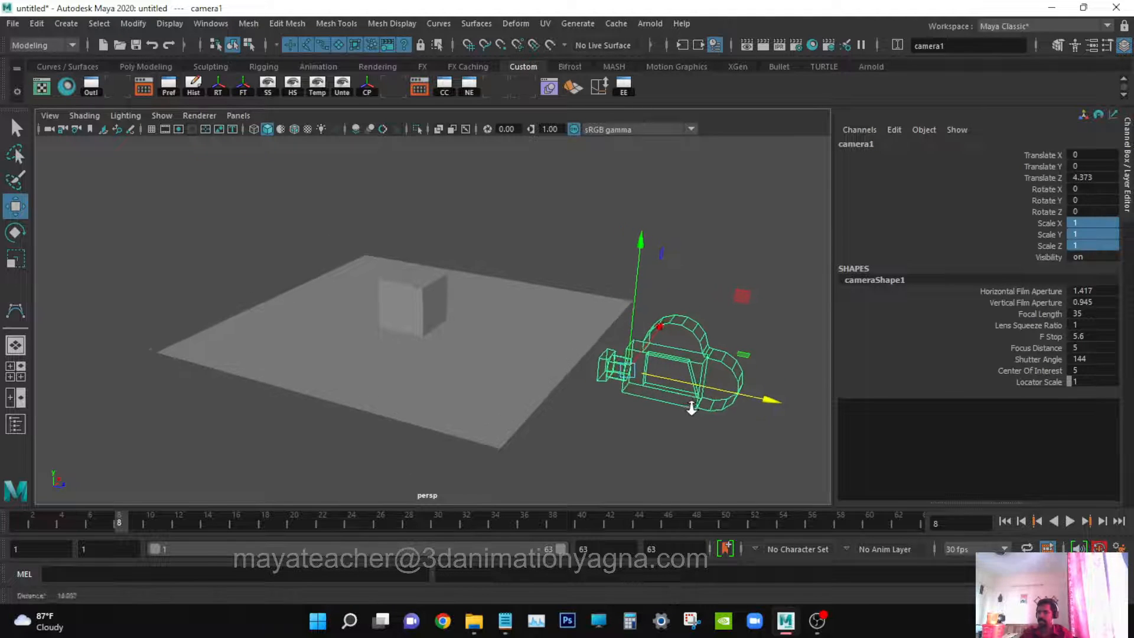
# Examine the camera's placement relative to the cube and switch the viewport to look through camera1.
pyautogui.scroll(5, 600, 378)
pyautogui.keyDown('alt'); pyautogui.moveTo(527, 377); pyautogui.dragTo(549, 384); pyautogui.keyUp('alt')
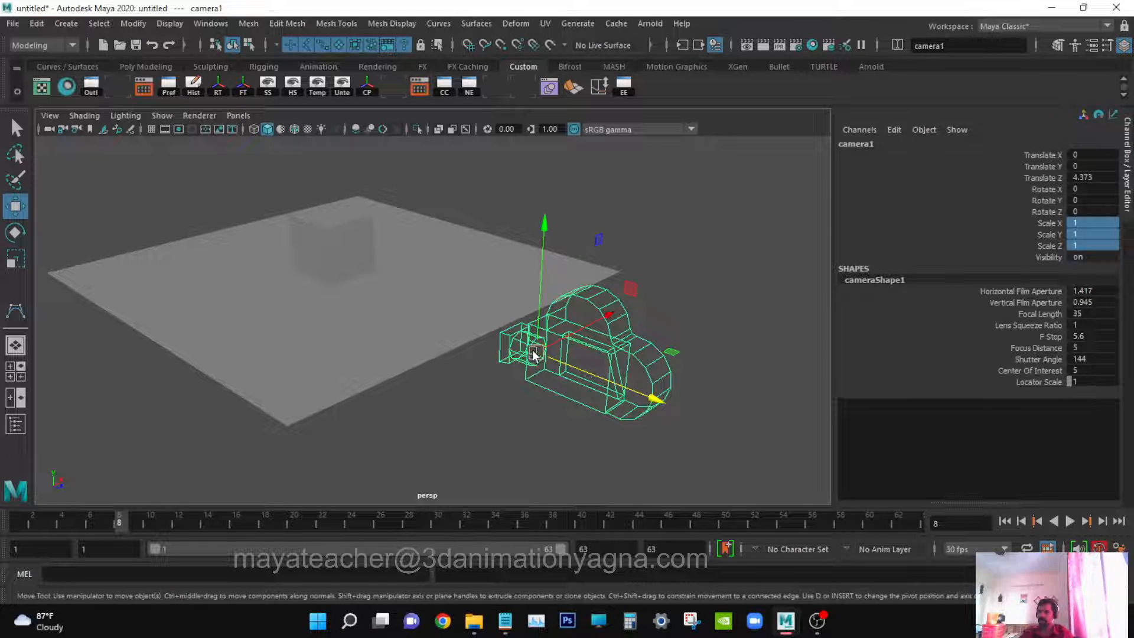
pyautogui.keyDown('alt'); pyautogui.moveTo(345, 235); pyautogui.dragTo(394, 281); pyautogui.keyUp('alt')
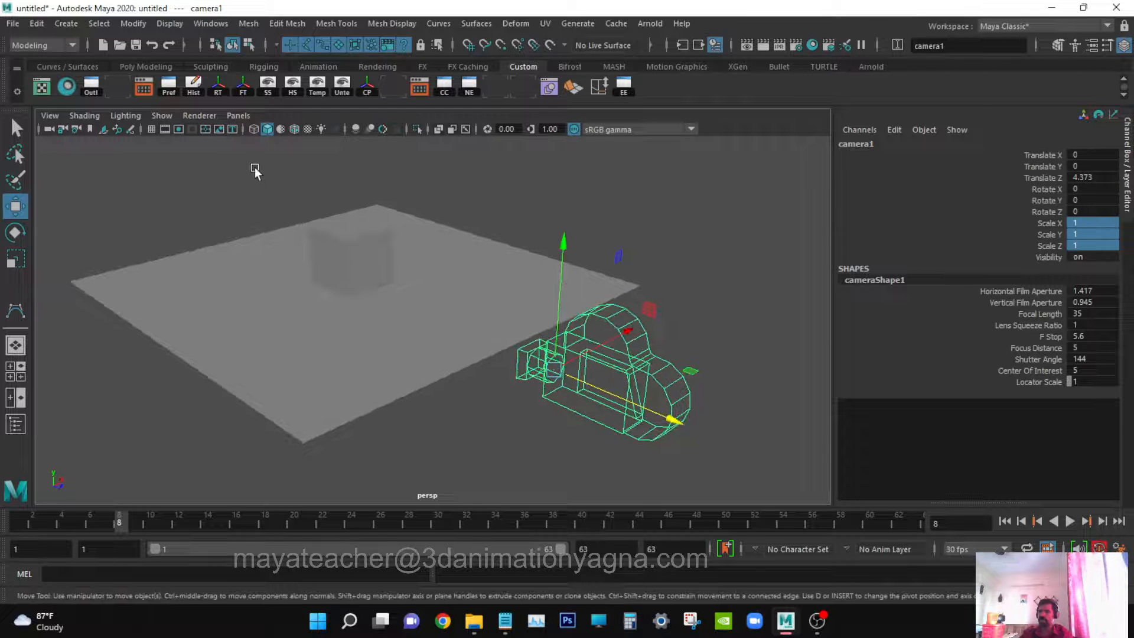
pyautogui.click(239, 115)
pyautogui.moveTo(252, 129)
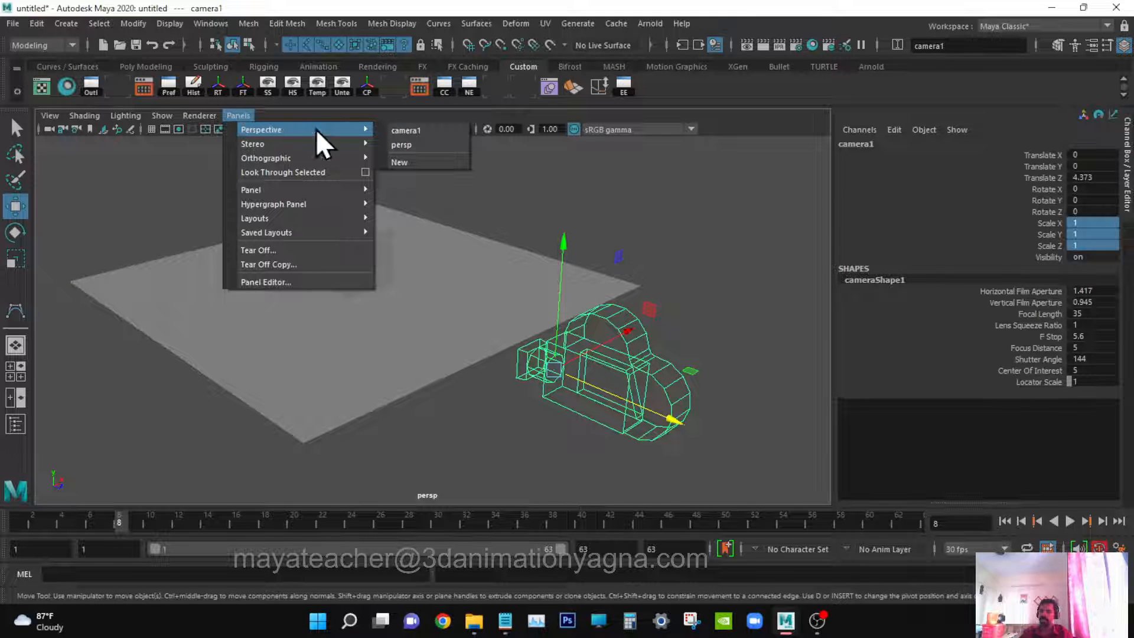
pyautogui.click(416, 130)
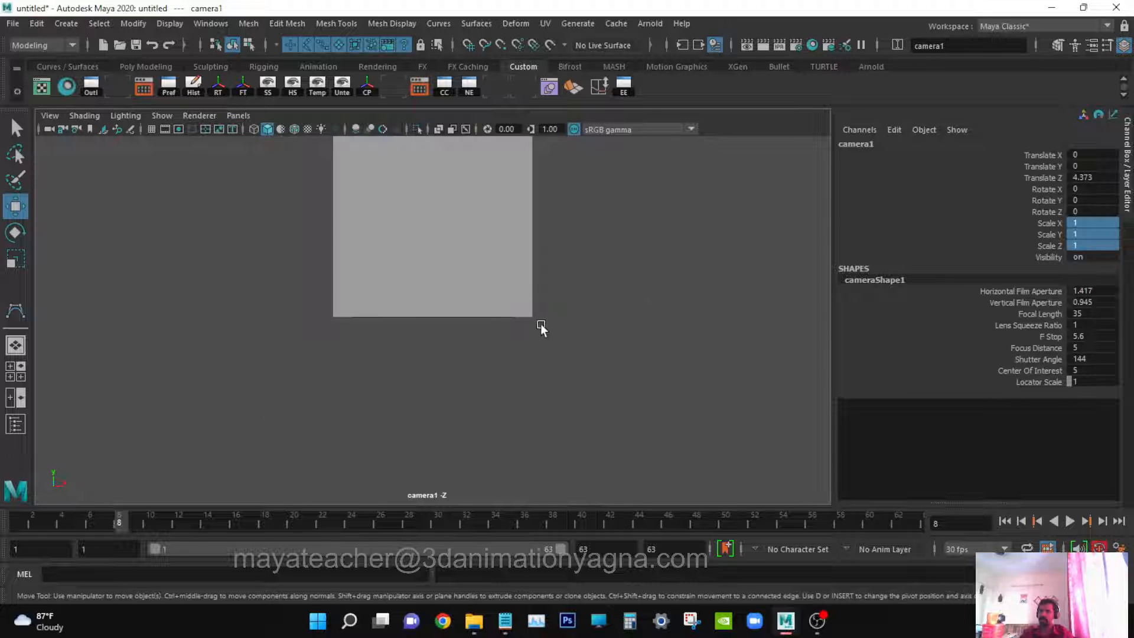
# Pull camera1 back and up to frame the whole plane, at about Translate 0.235, 5.917, 9.999 and Rotate -31.2, 2, 0.
pyautogui.keyDown('alt'); pyautogui.moveTo(531, 293); pyautogui.dragTo(576, 378); pyautogui.keyUp('alt')
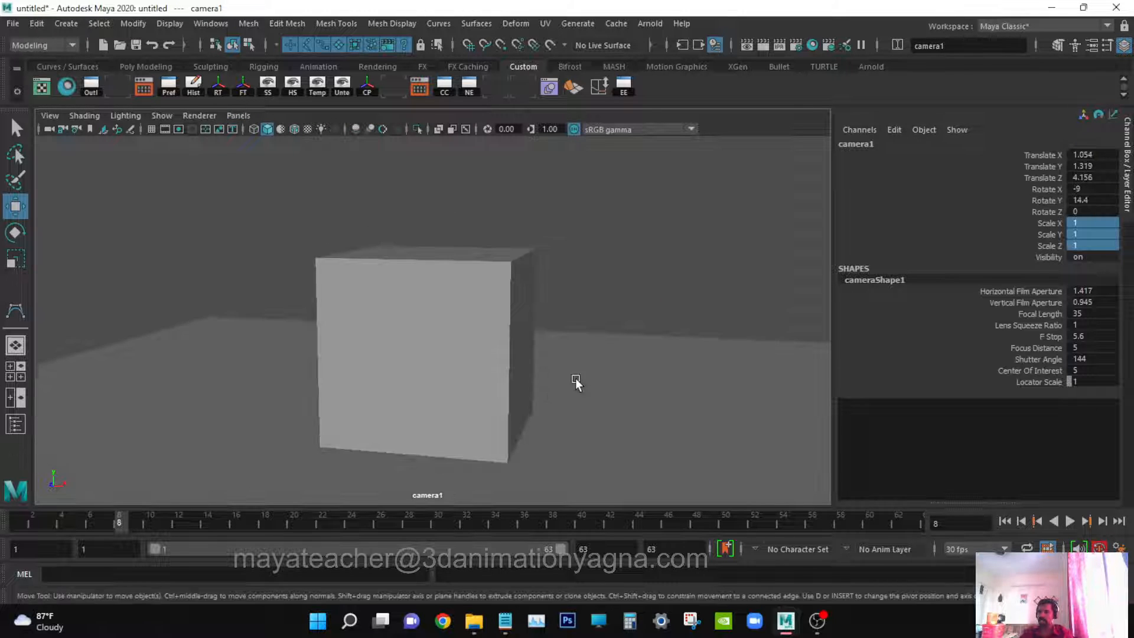
pyautogui.keyDown('alt'); pyautogui.moveTo(575, 379); pyautogui.dragTo(537, 361, button='right'); pyautogui.keyUp('alt')
pyautogui.keyDown('alt'); pyautogui.moveTo(537, 360); pyautogui.dragTo(603, 368); pyautogui.keyUp('alt')
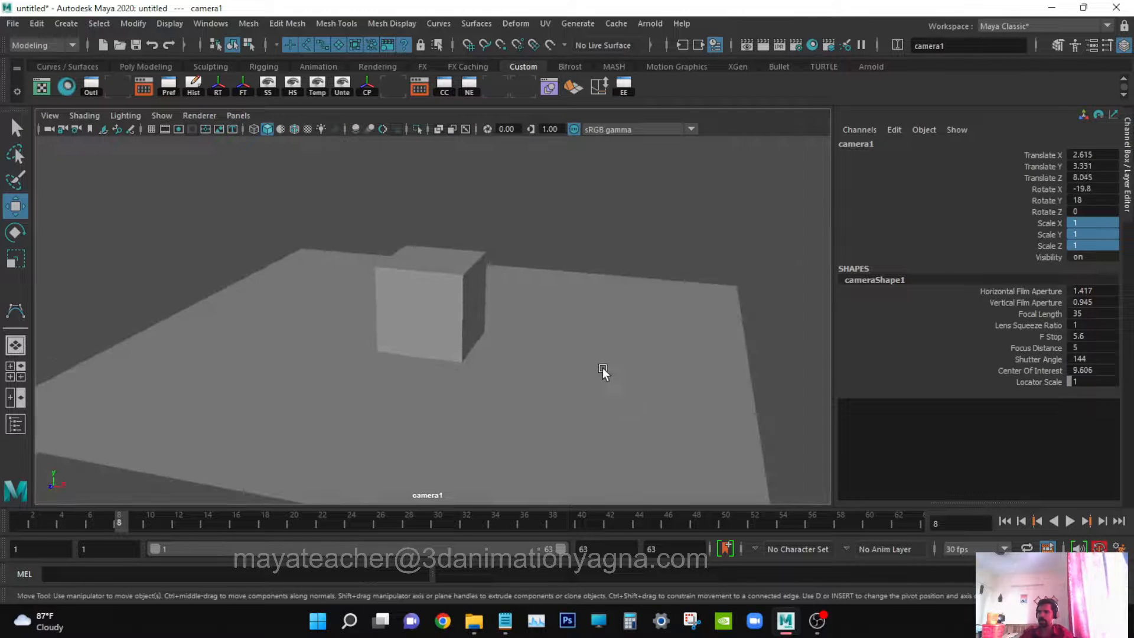
pyautogui.keyDown('alt'); pyautogui.moveTo(603, 368); pyautogui.dragTo(594, 373, button='right'); pyautogui.keyUp('alt')
pyautogui.keyDown('alt'); pyautogui.moveTo(594, 374); pyautogui.dragTo(573, 435); pyautogui.keyUp('alt')
pyautogui.keyDown('alt'); pyautogui.moveTo(572, 435); pyautogui.dragTo(537, 438, button='right'); pyautogui.keyUp('alt')
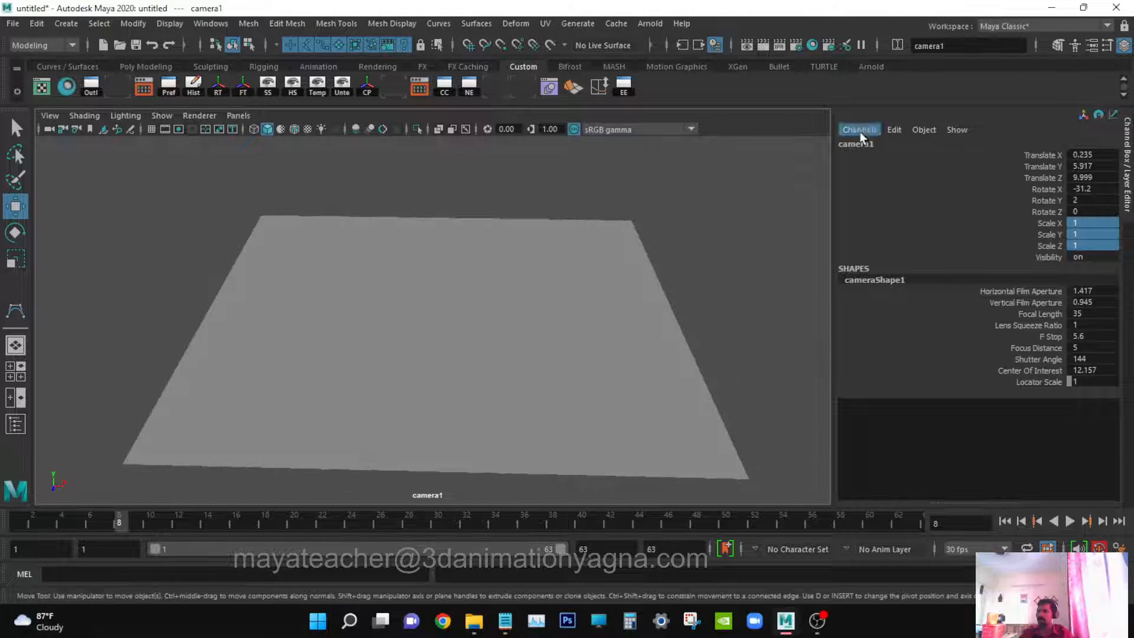
# Rename camera1 to cam.
pyautogui.doubleClick(870, 144)
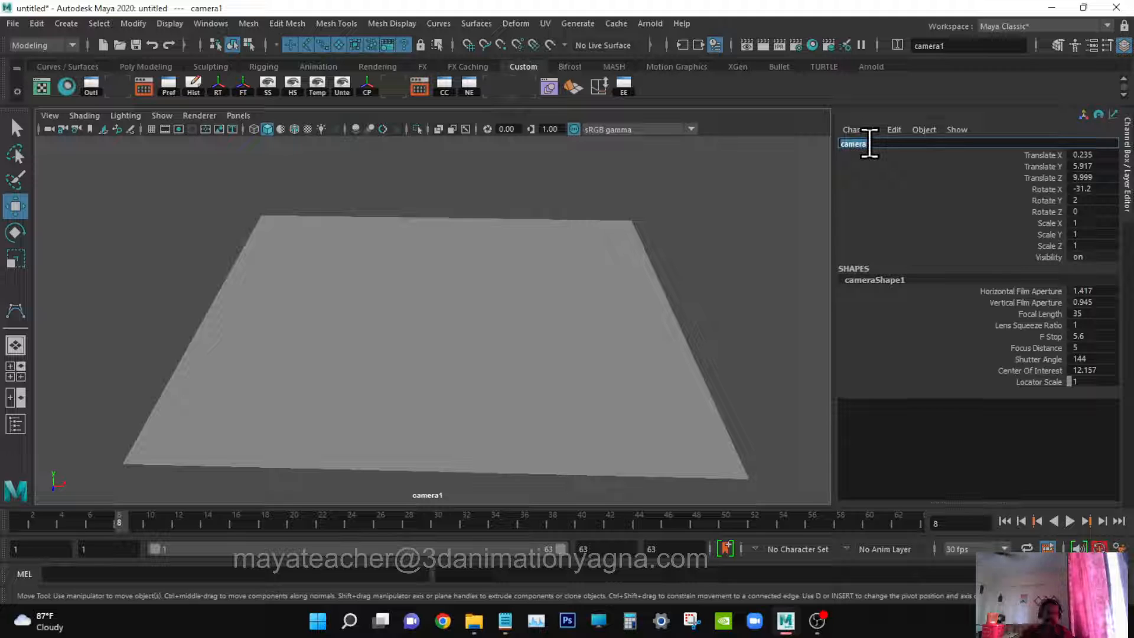
pyautogui.write('cam')
pyautogui.press('Return')
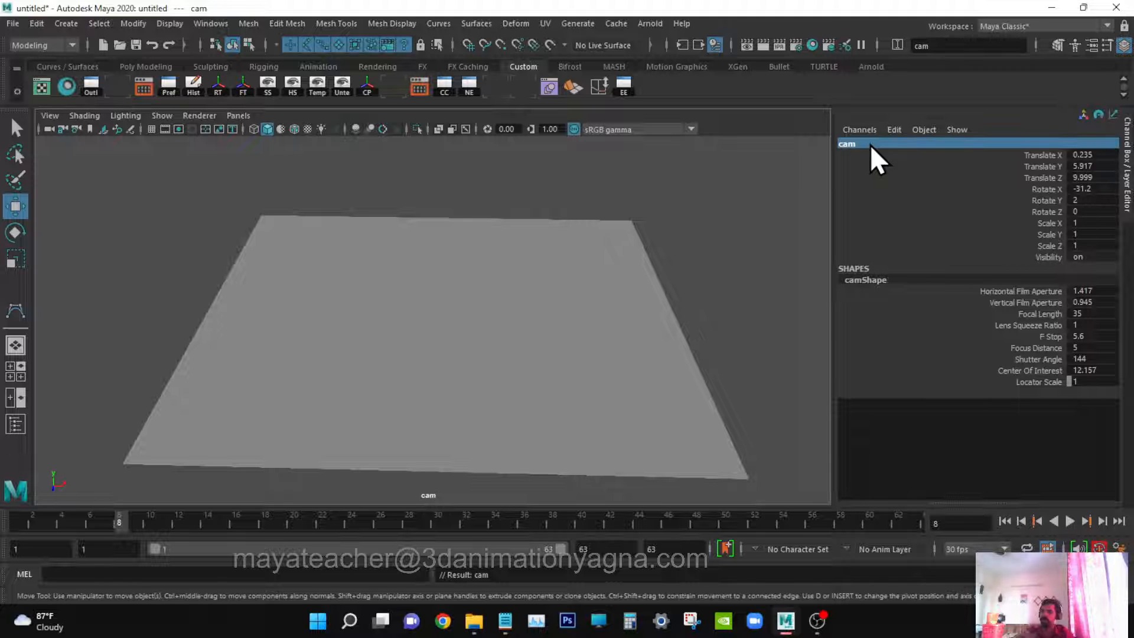
# Orbit the cam view to about Translate 3.487, 5.252, 9.756 with Rotate X -27.6 and Rotate Y 19.6.
pyautogui.keyDown('alt'); pyautogui.moveTo(570, 279); pyautogui.dragTo(485, 281); pyautogui.keyUp('alt')
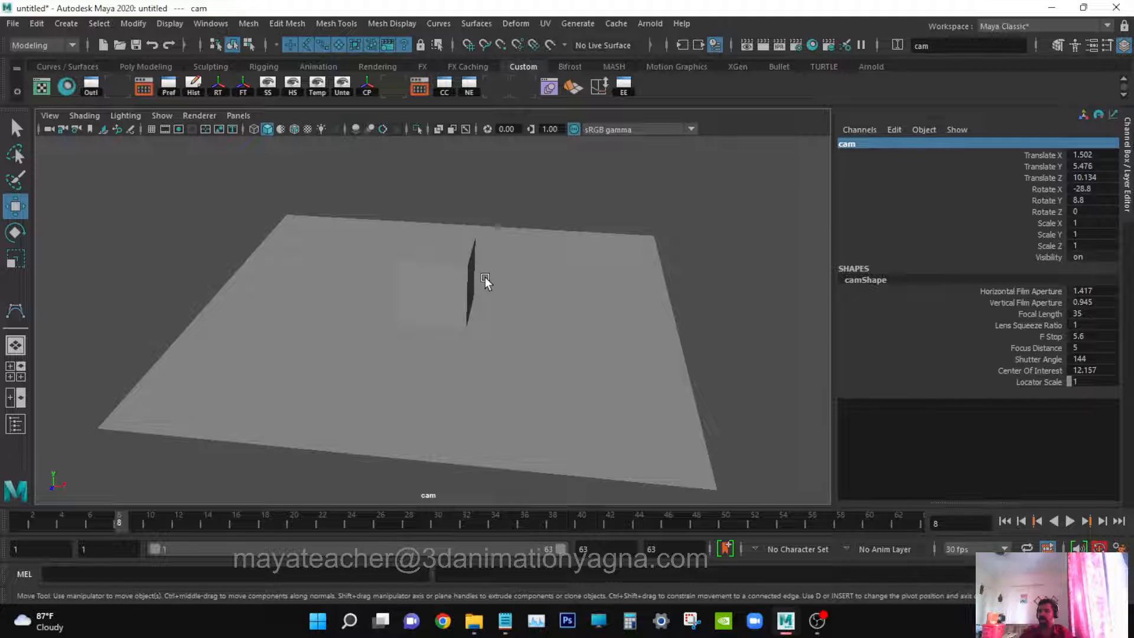
pyautogui.keyDown('alt'); pyautogui.moveTo(547, 314); pyautogui.dragTo(525, 309); pyautogui.keyUp('alt')
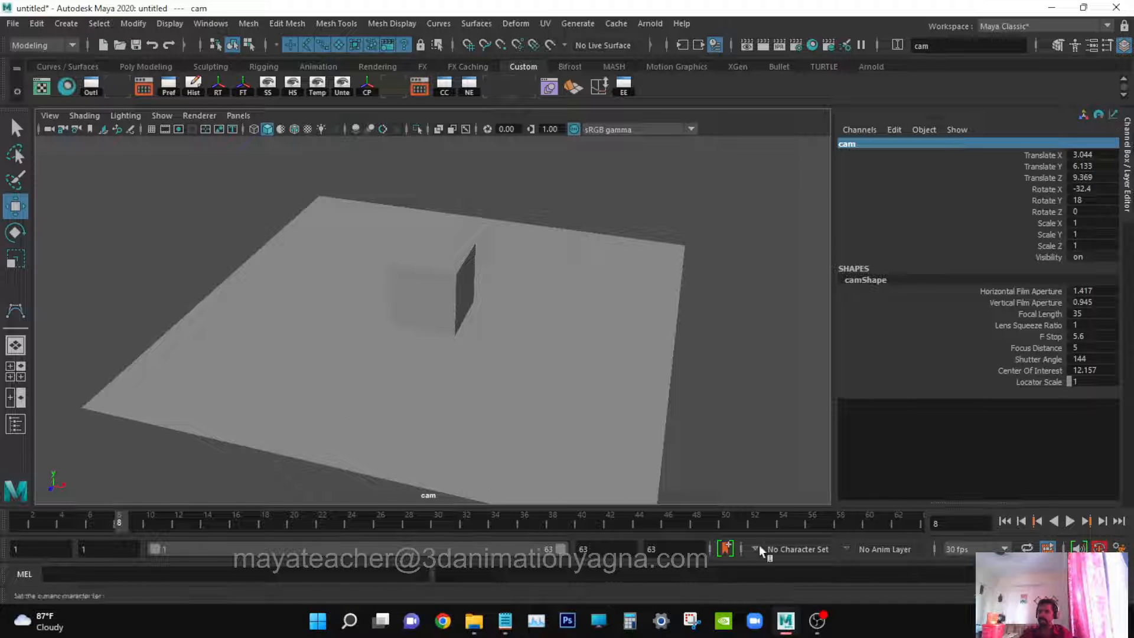
pyautogui.keyDown('alt'); pyautogui.moveTo(618, 197); pyautogui.dragTo(565, 286); pyautogui.keyUp('alt')
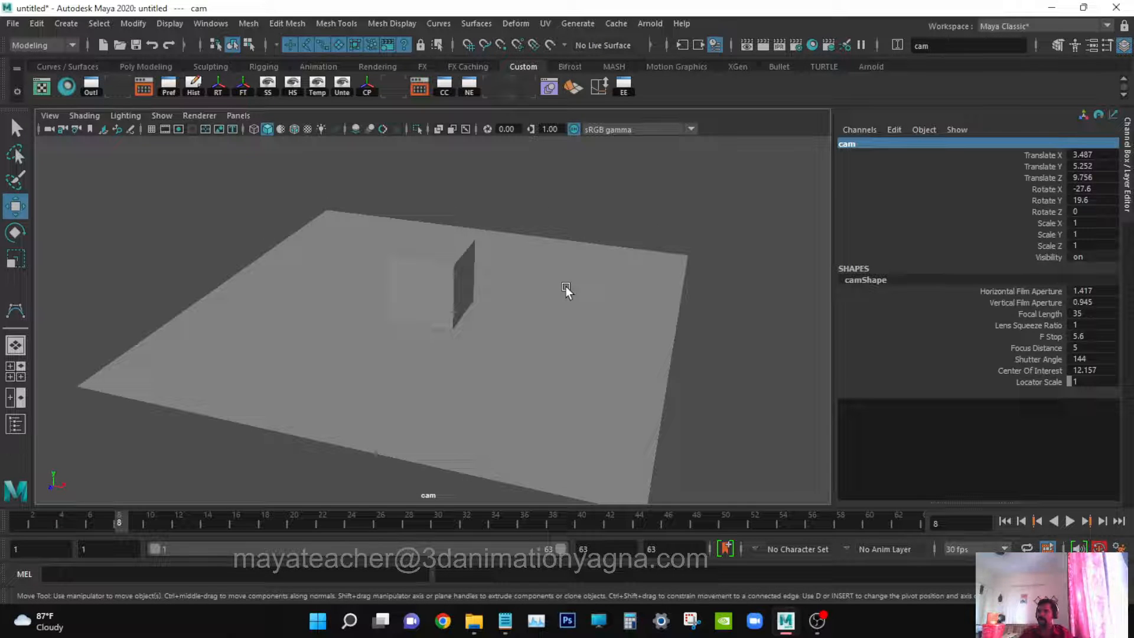
# Select the ground plane and examine its initialShadingGroup and lambert1 material attributes in the Attribute Editor.
pyautogui.keyDown('alt'); pyautogui.moveTo(566, 286); pyautogui.dragTo(538, 371); pyautogui.keyUp('alt')
pyautogui.moveTo(636, 225); pyautogui.dragTo(688, 395)
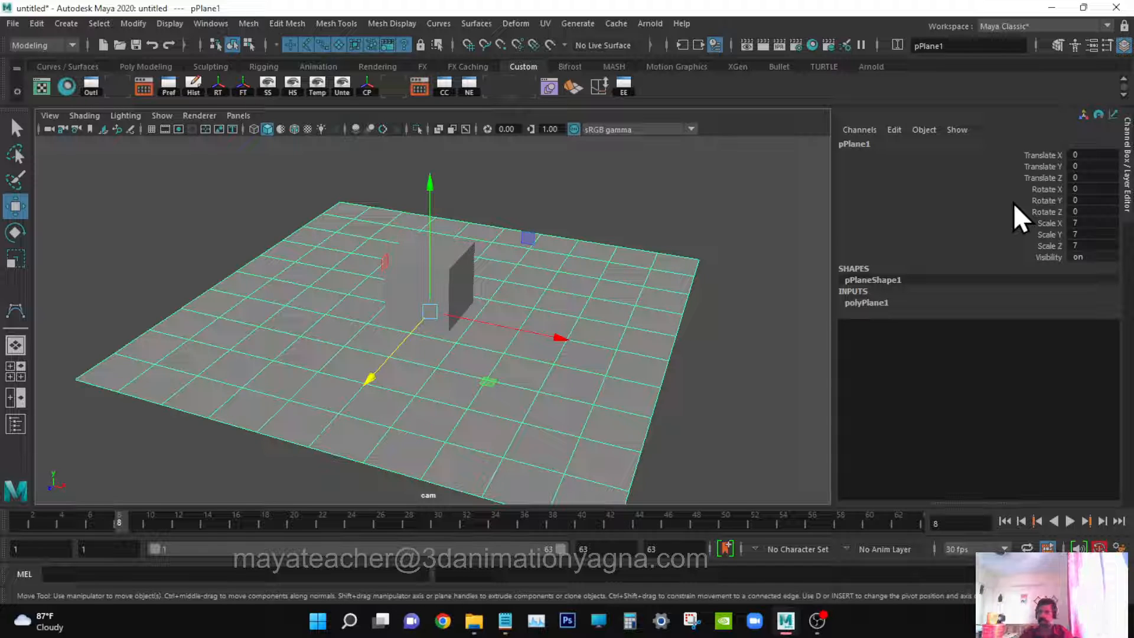
pyautogui.hotkey('ctrl', 'a')
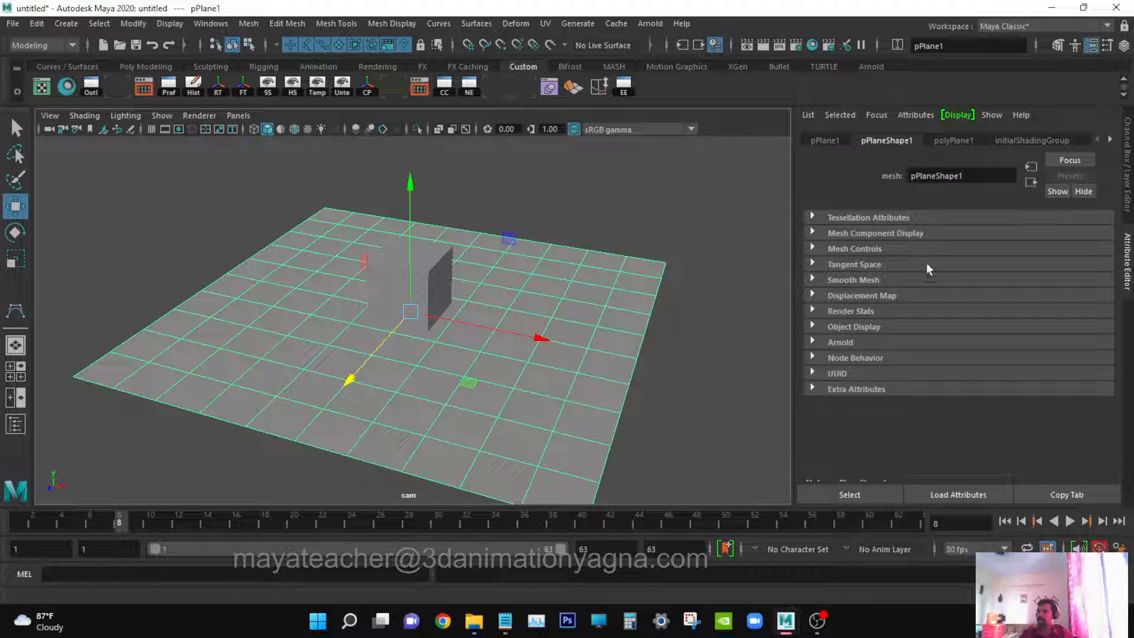
pyautogui.click(1039, 140)
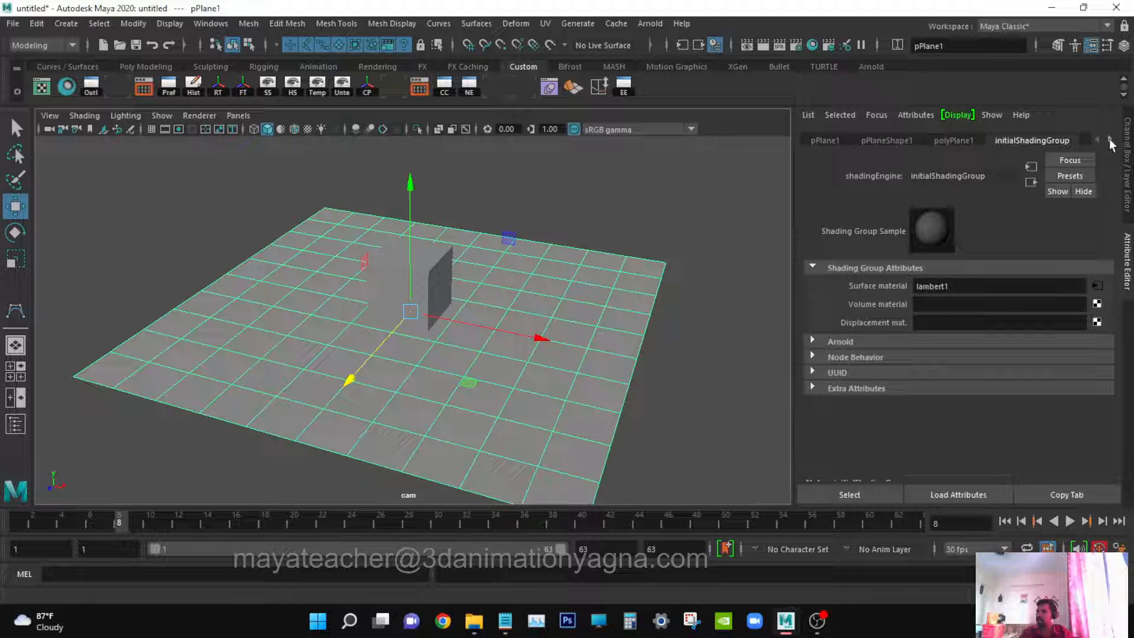
pyautogui.click(1110, 140)
pyautogui.click(1067, 140)
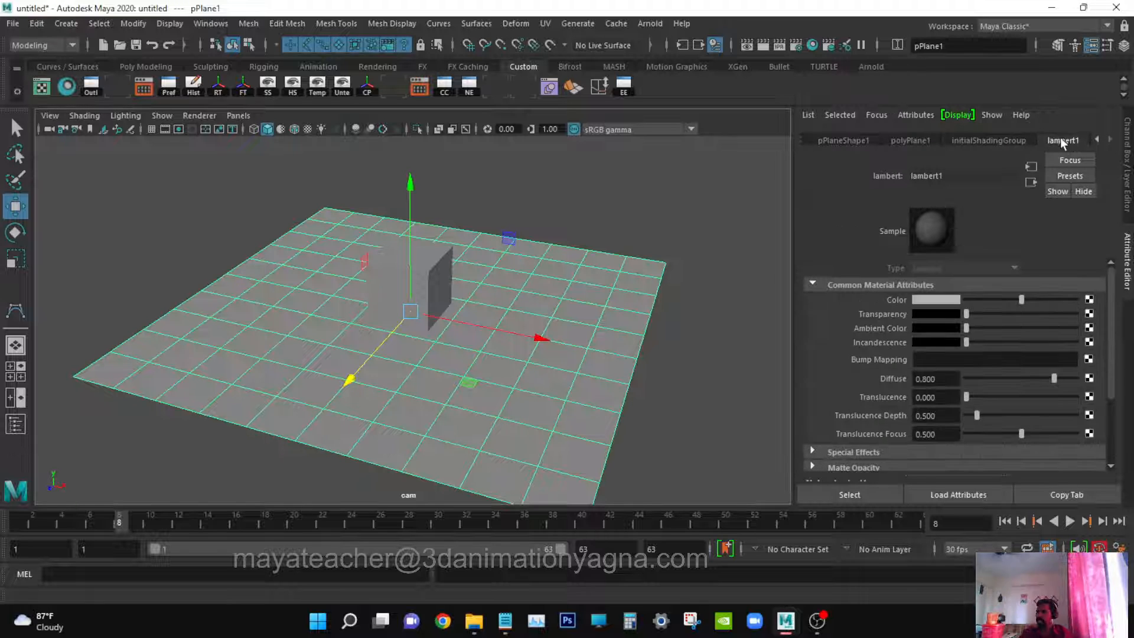
# Examine the plane's polyPlane1 history, pPlaneShape1 shape and pPlane1 transform attributes.
pyautogui.click(908, 140)
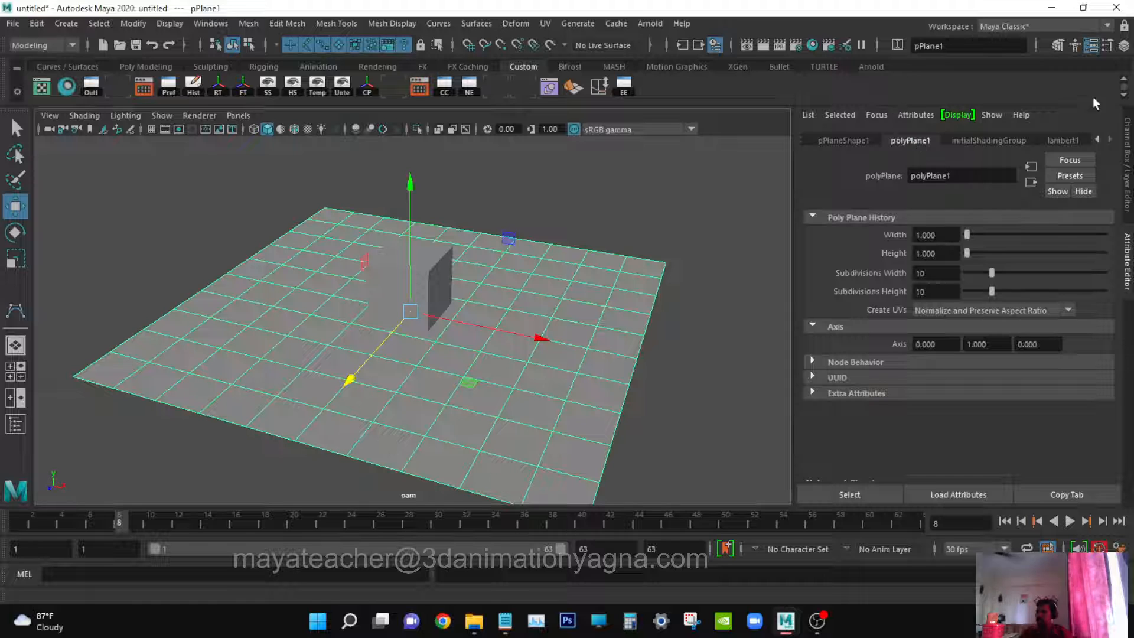
pyautogui.click(861, 141)
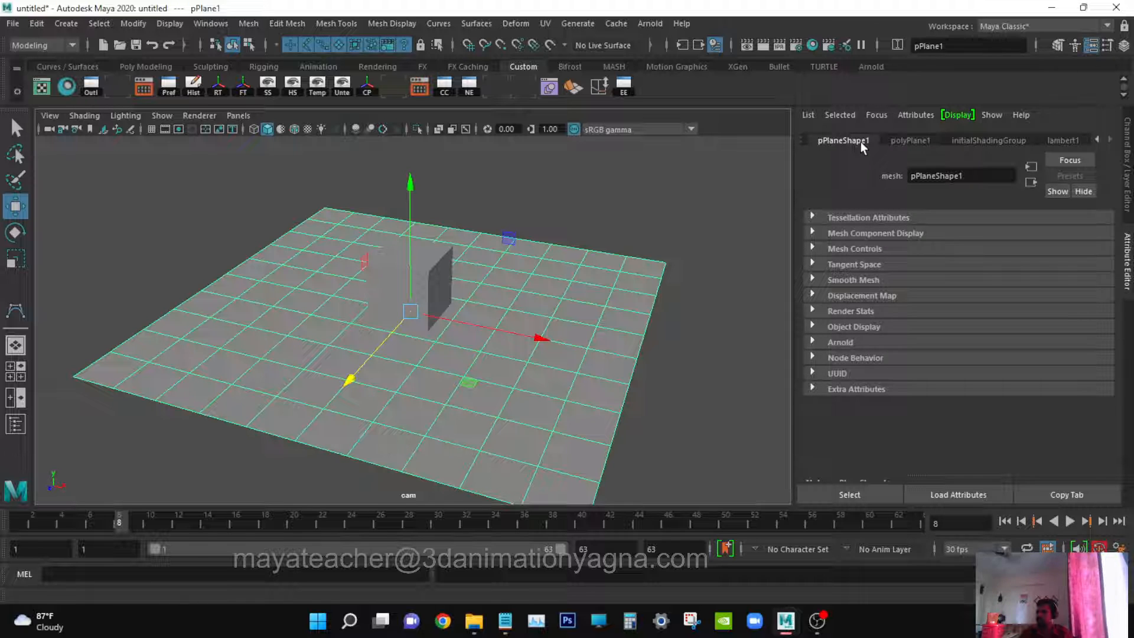
pyautogui.click(1097, 141)
pyautogui.click(826, 140)
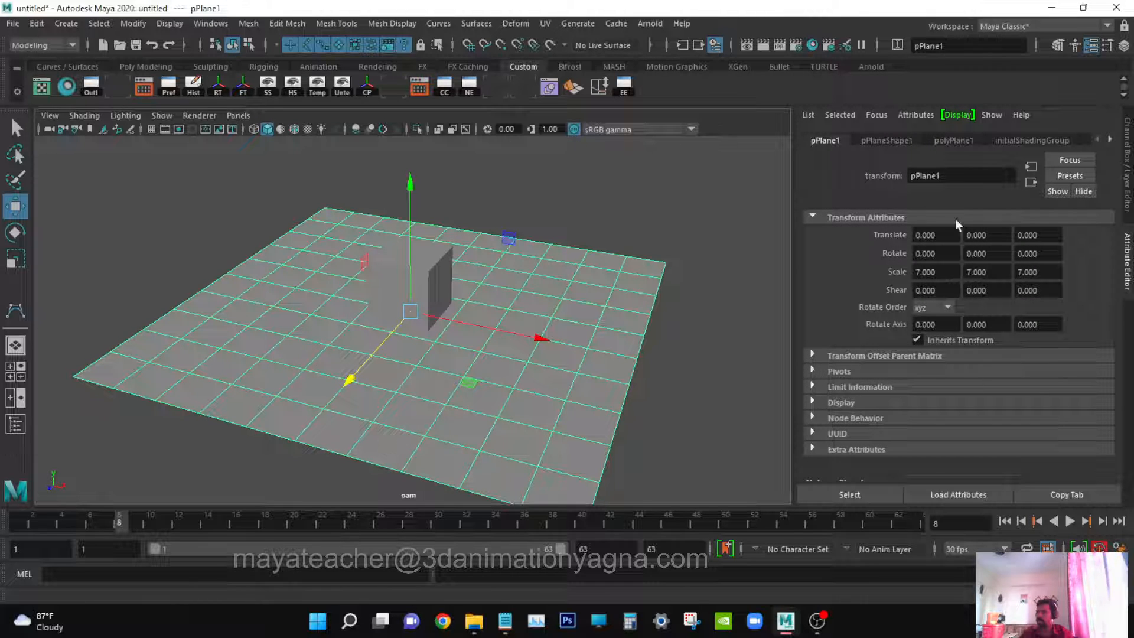
pyautogui.click(885, 140)
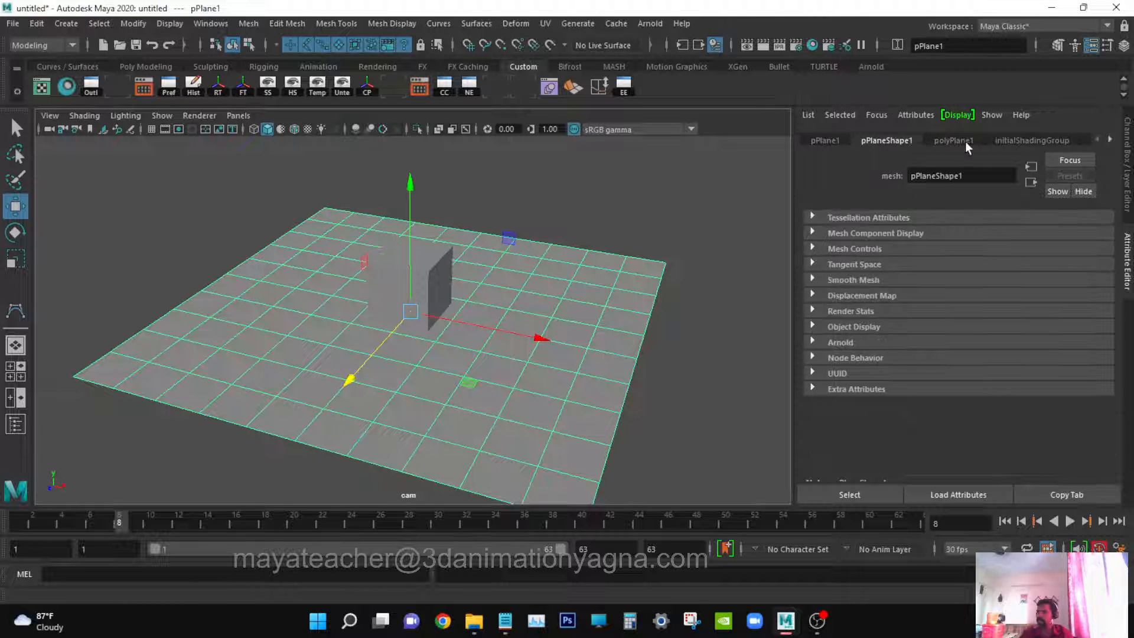
pyautogui.click(967, 140)
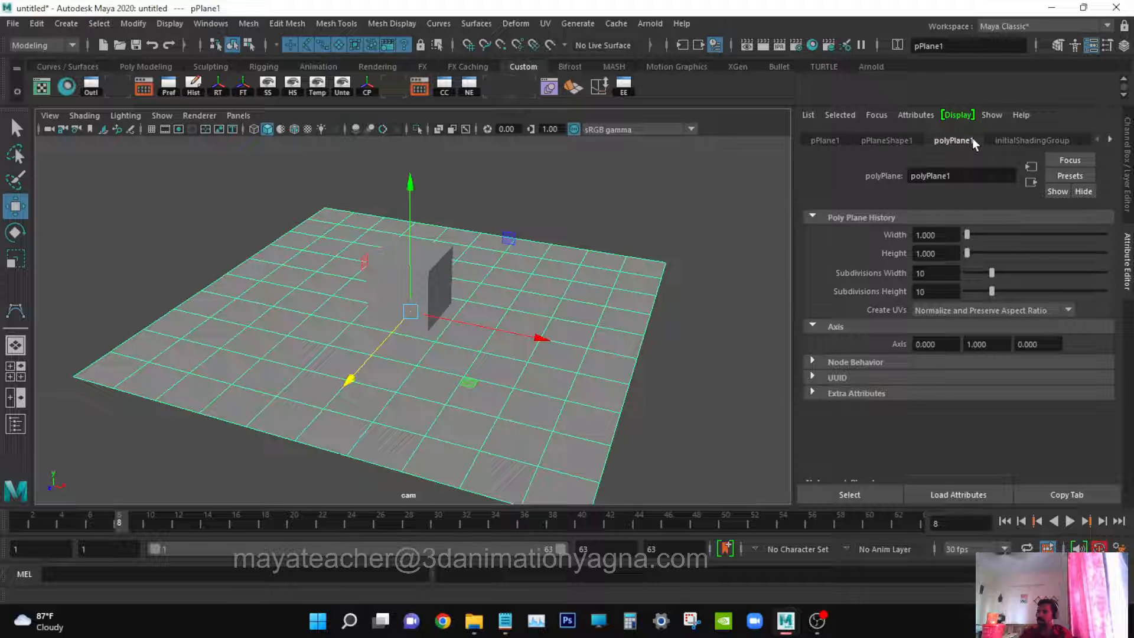
# Compare the plane's polyPlane1 inputs in the Channel Box with the same attributes in the Attribute Editor.
pyautogui.click(1093, 47)
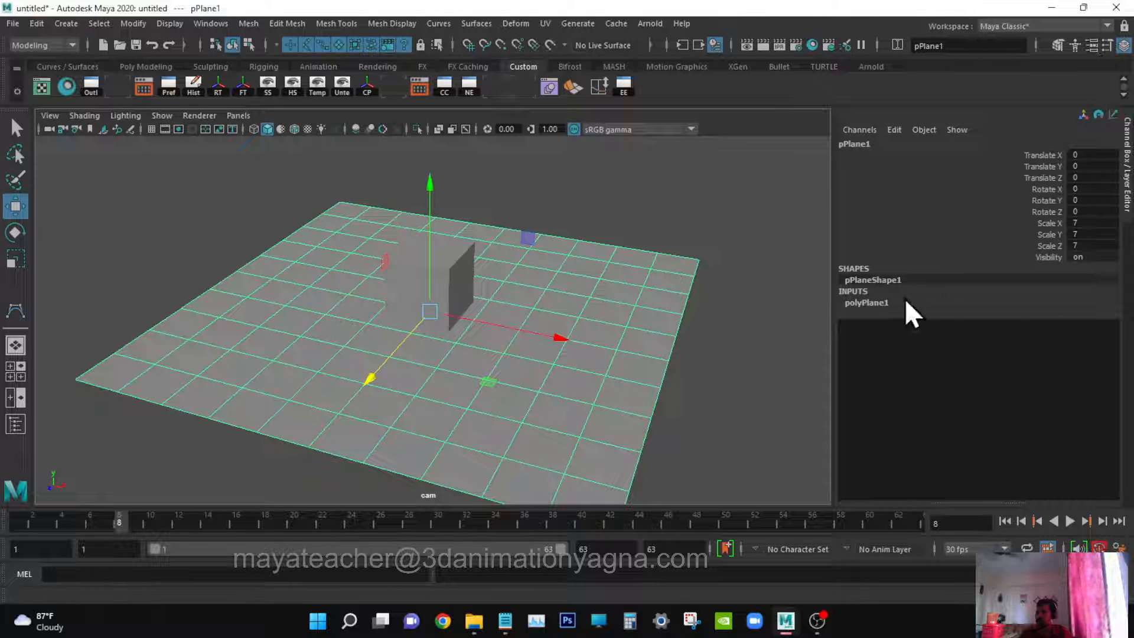
pyautogui.click(867, 302)
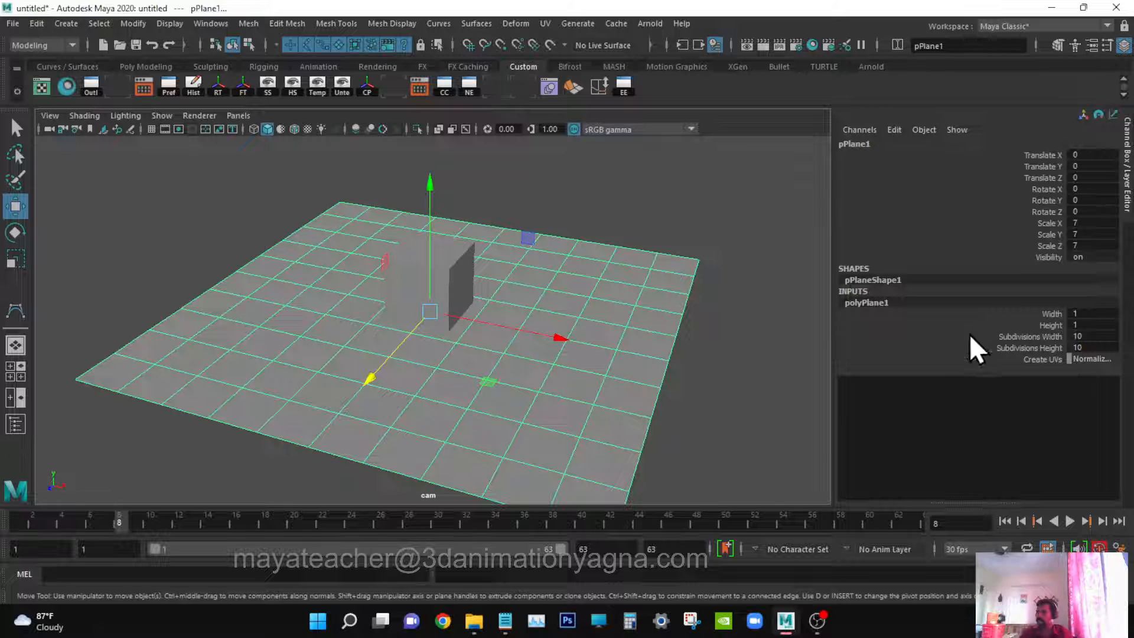
pyautogui.hotkey('ctrl', 'a')
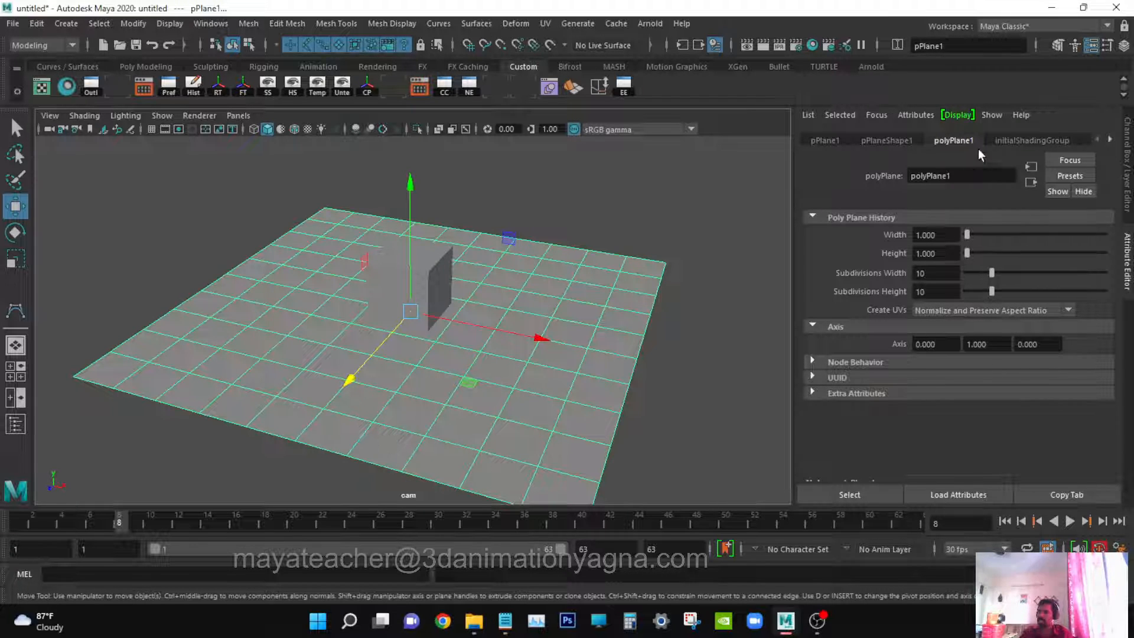
pyautogui.click(1127, 133)
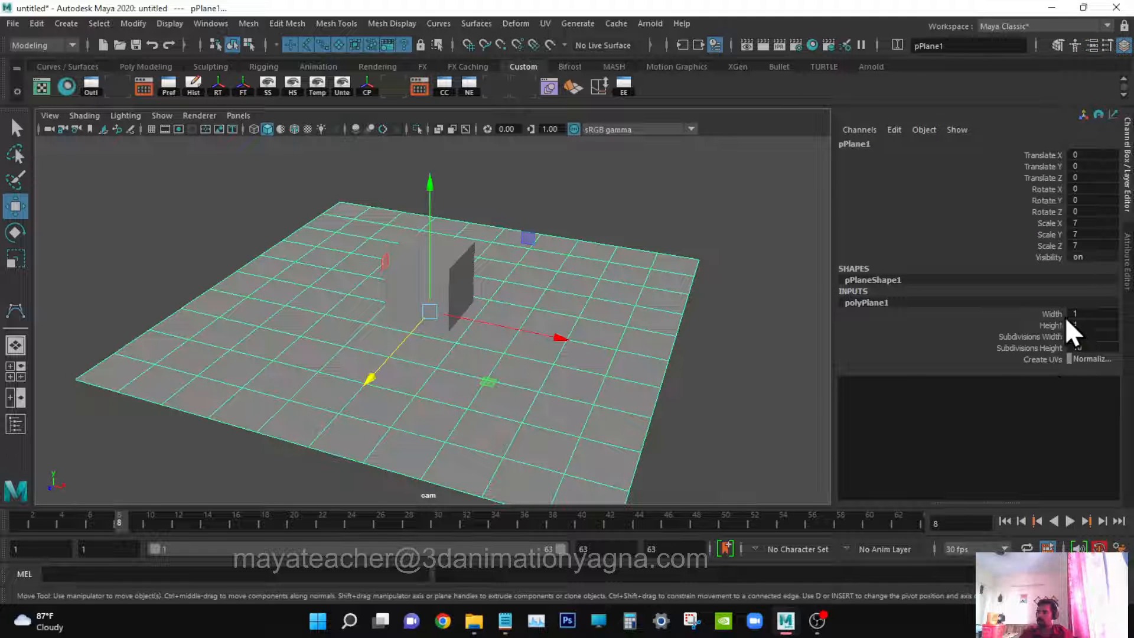
pyautogui.hotkey('ctrl', 'a')
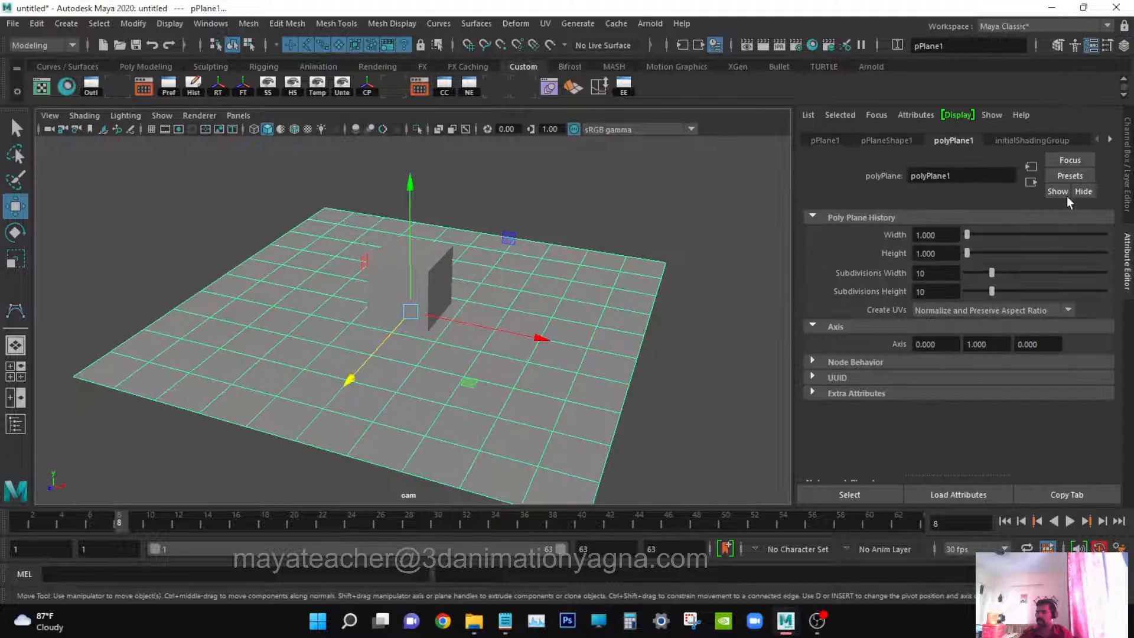
# Orbit cam to about Translate 5.045, 6.868, 7.883 and Rotate -36.6, 32, 0, and select the viewport's camera in place of the geometry.
pyautogui.moveTo(642, 324)
pyautogui.keyDown('alt'); pyautogui.mouseDown()
pyautogui.moveTo(610, 304)
pyautogui.moveTo(626, 331)
pyautogui.mouseUp(); pyautogui.keyUp('alt')
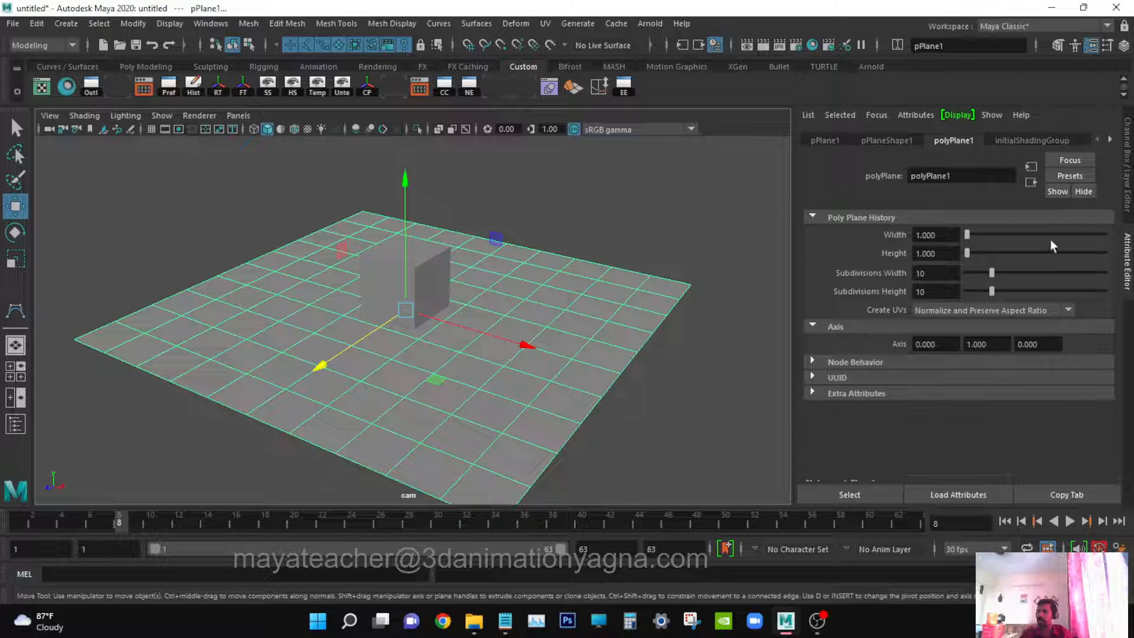
pyautogui.keyDown('alt'); pyautogui.moveTo(680, 302); pyautogui.dragTo(624, 311); pyautogui.keyUp('alt')
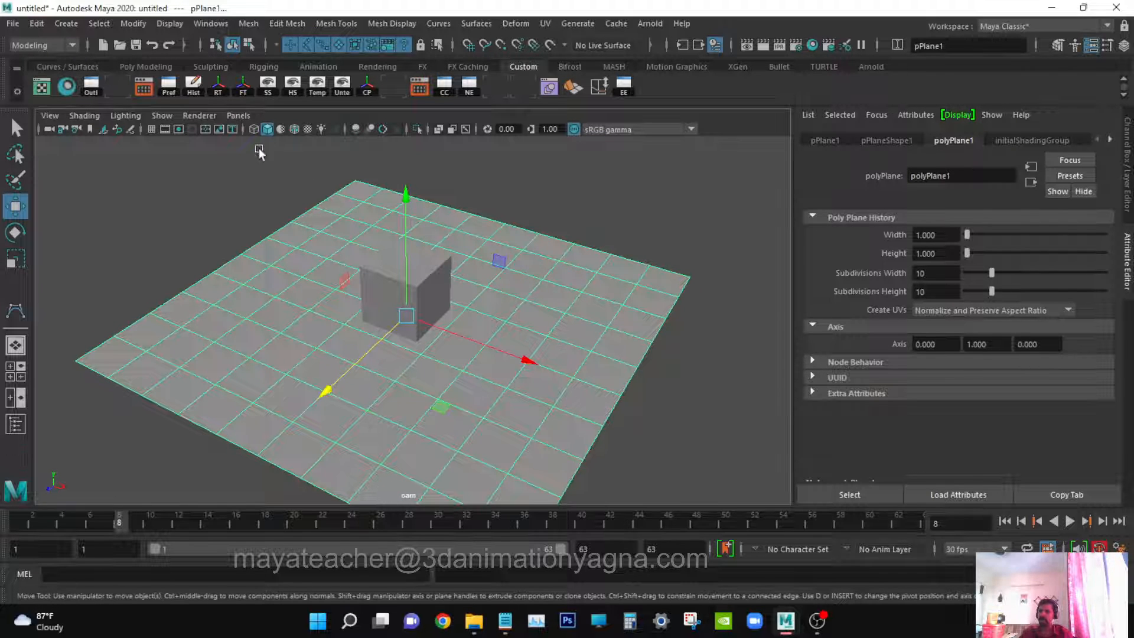
pyautogui.click(245, 118)
pyautogui.click(118, 226)
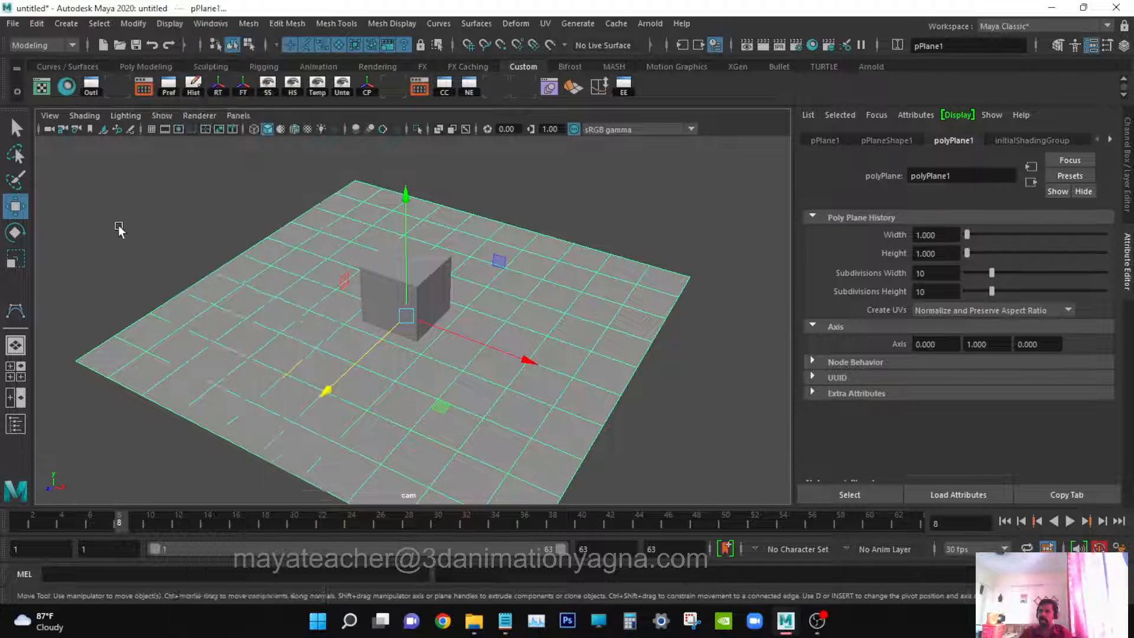
pyautogui.click(1092, 46)
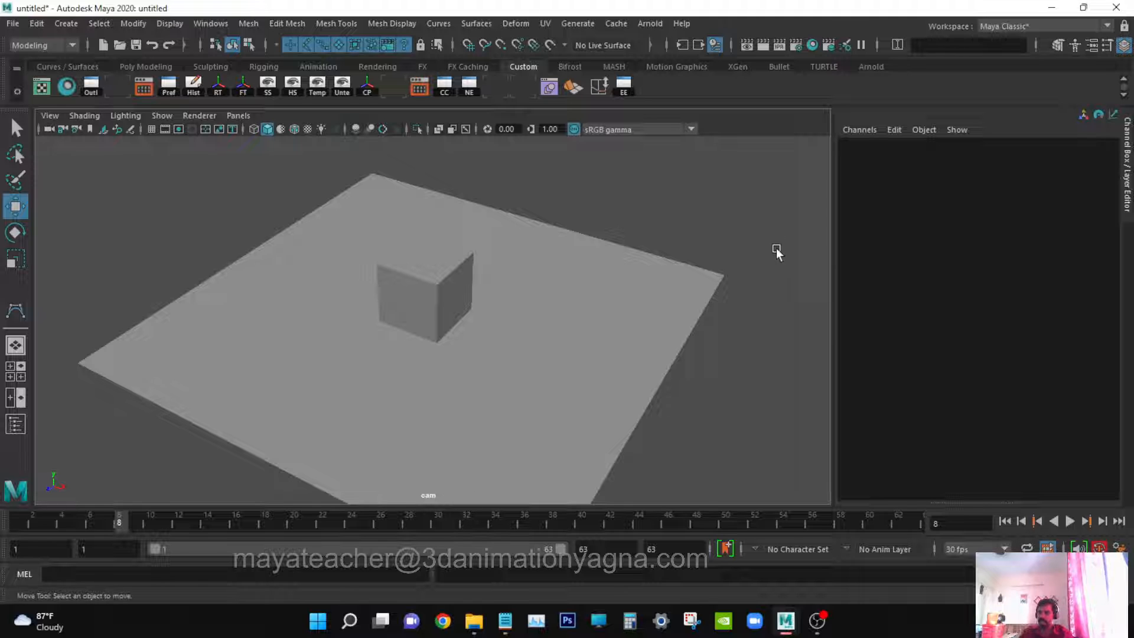
pyautogui.moveTo(398, 228); pyautogui.dragTo(438, 297)
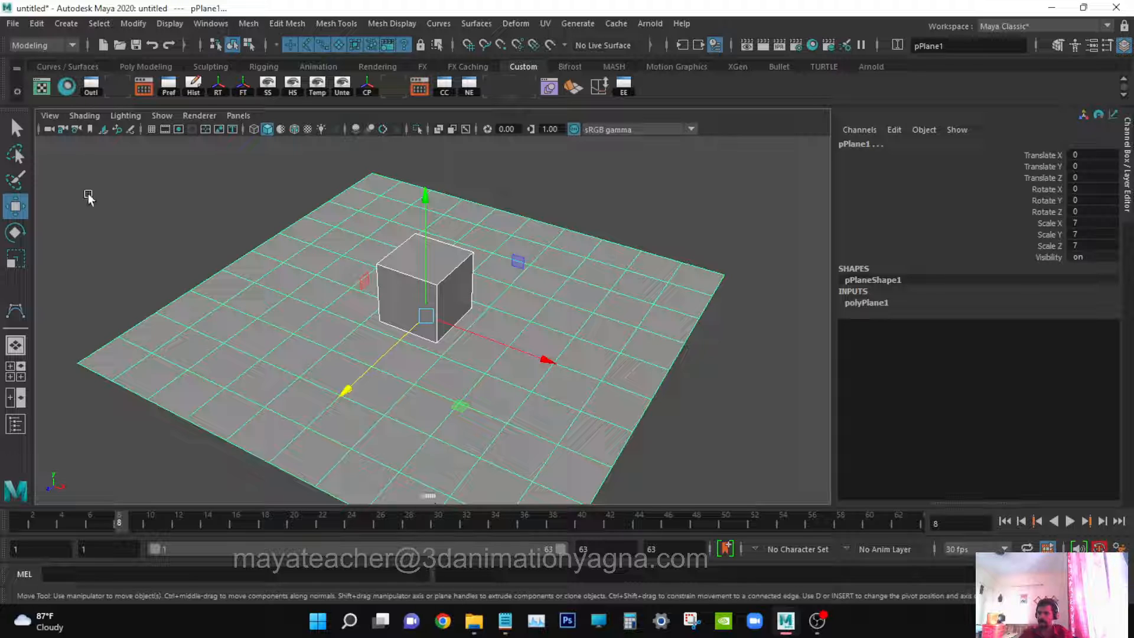
pyautogui.click(47, 128)
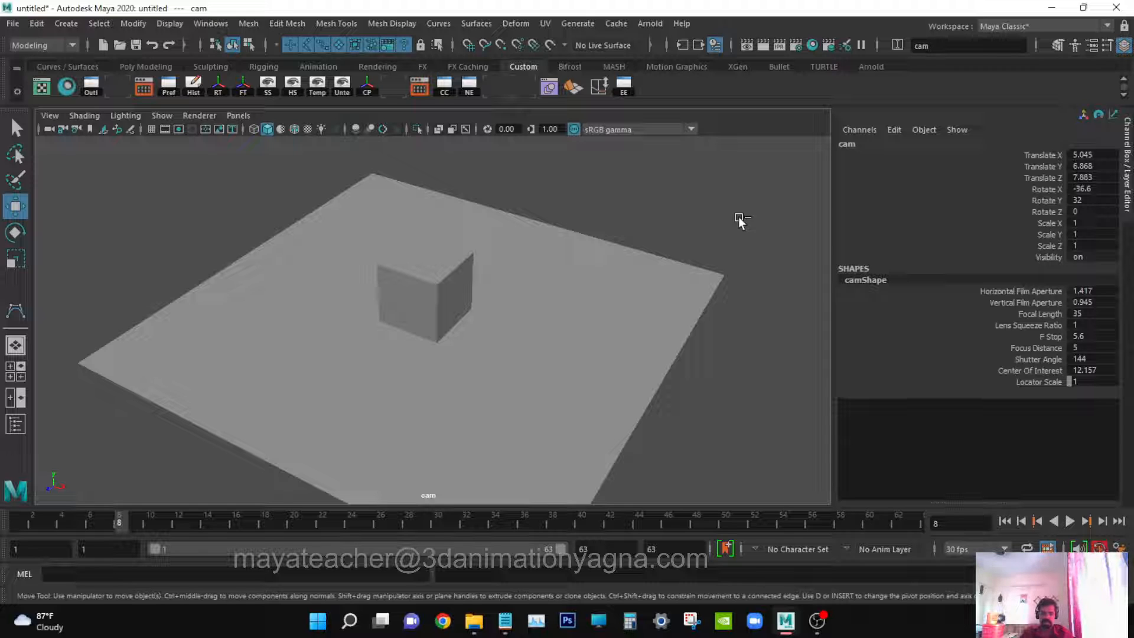
# Examine the camShape attributes in the Attribute Editor, including Focal Length and the Film Back settings.
pyautogui.hotkey('ctrl', 'a')
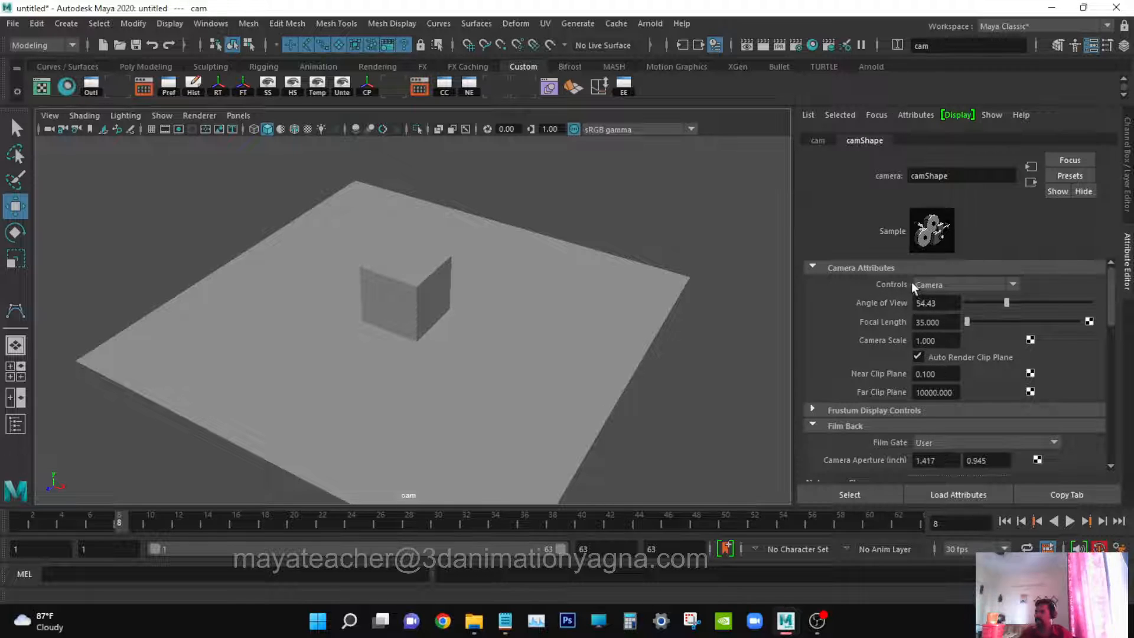
pyautogui.click(956, 322)
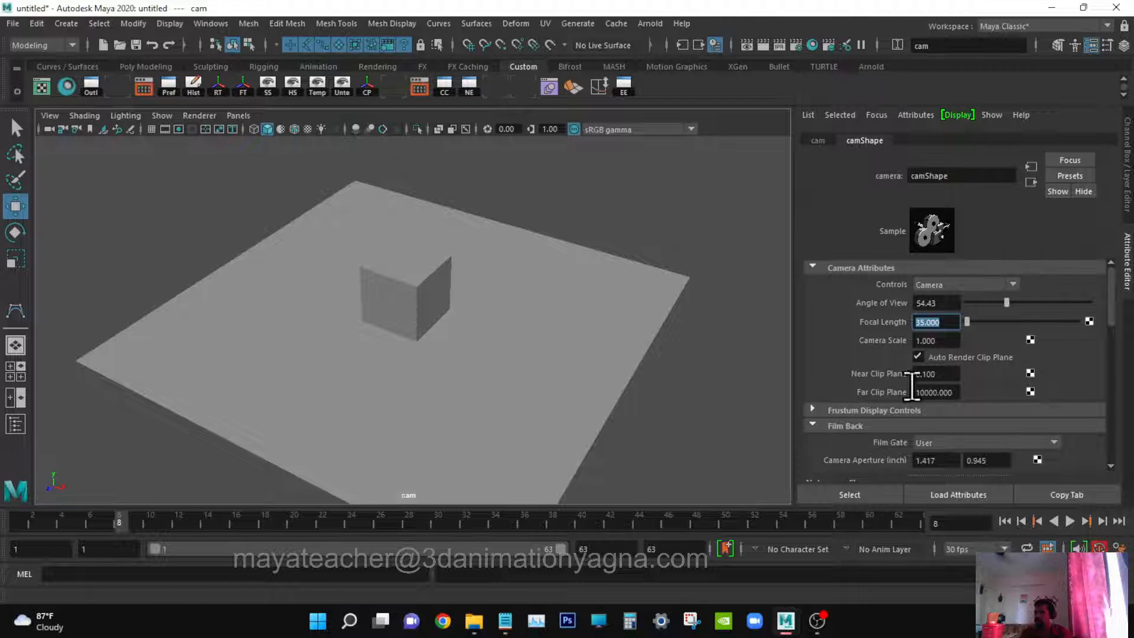
pyautogui.scroll(-3, 957, 384)
pyautogui.scroll(-3, 958, 363)
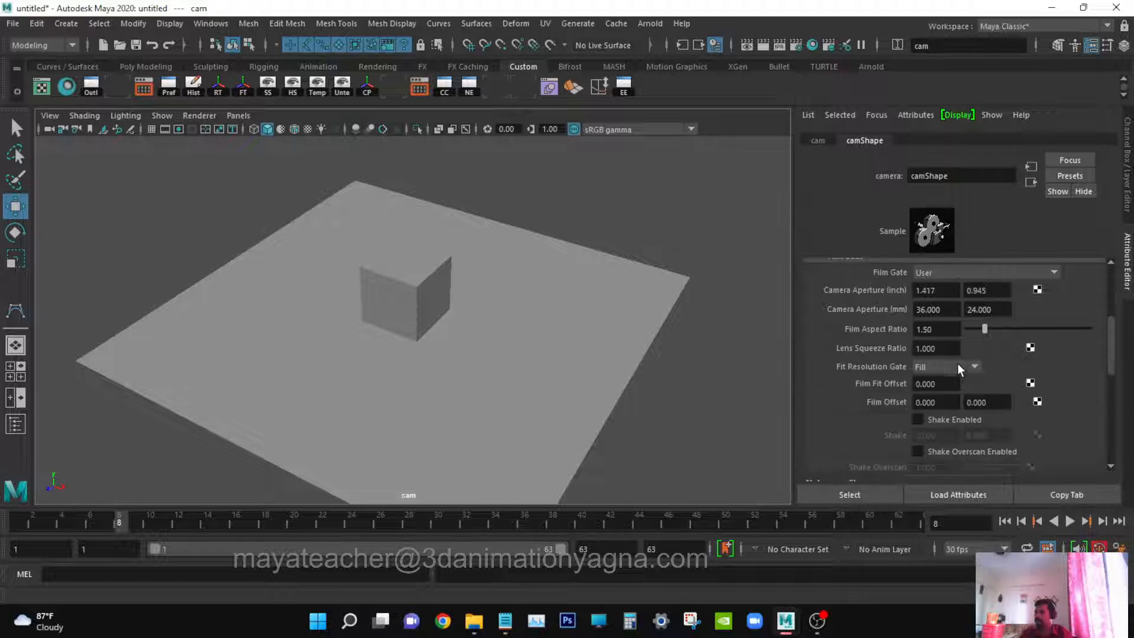
pyautogui.scroll(6, 963, 364)
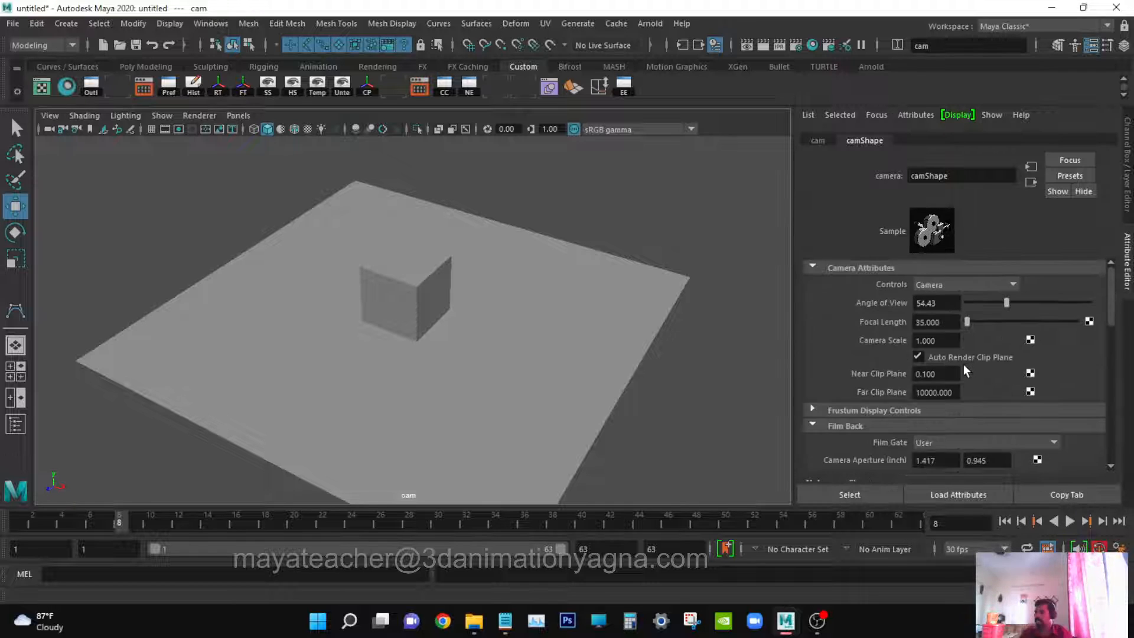
# Set the cam camera's Focal Length to 10.
pyautogui.click(951, 320)
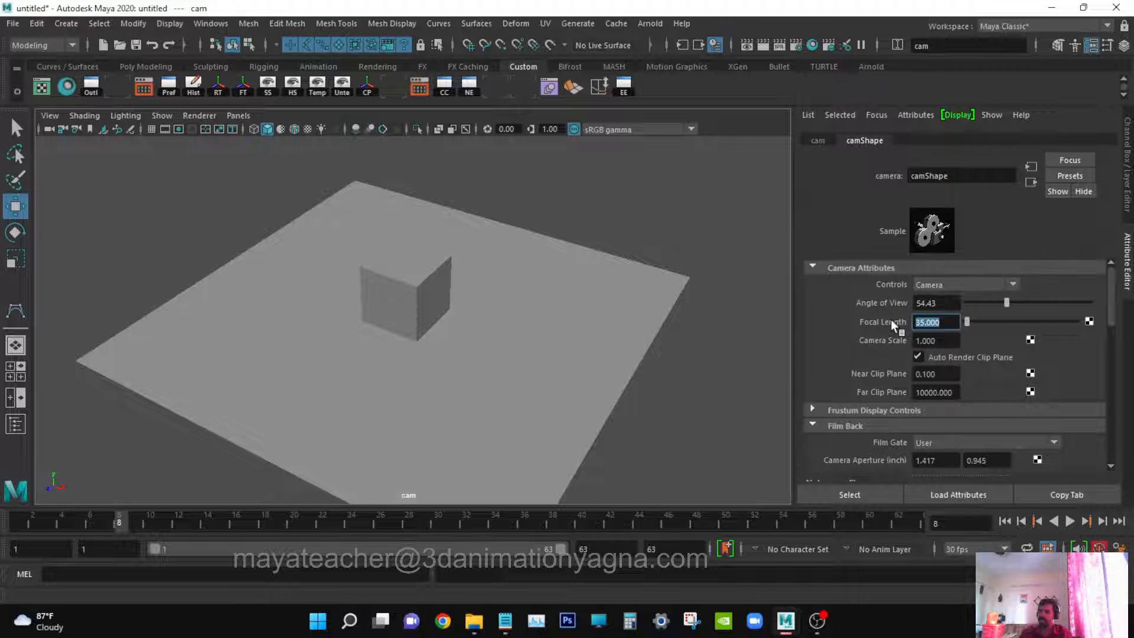
pyautogui.write('10')
pyautogui.press('Return')
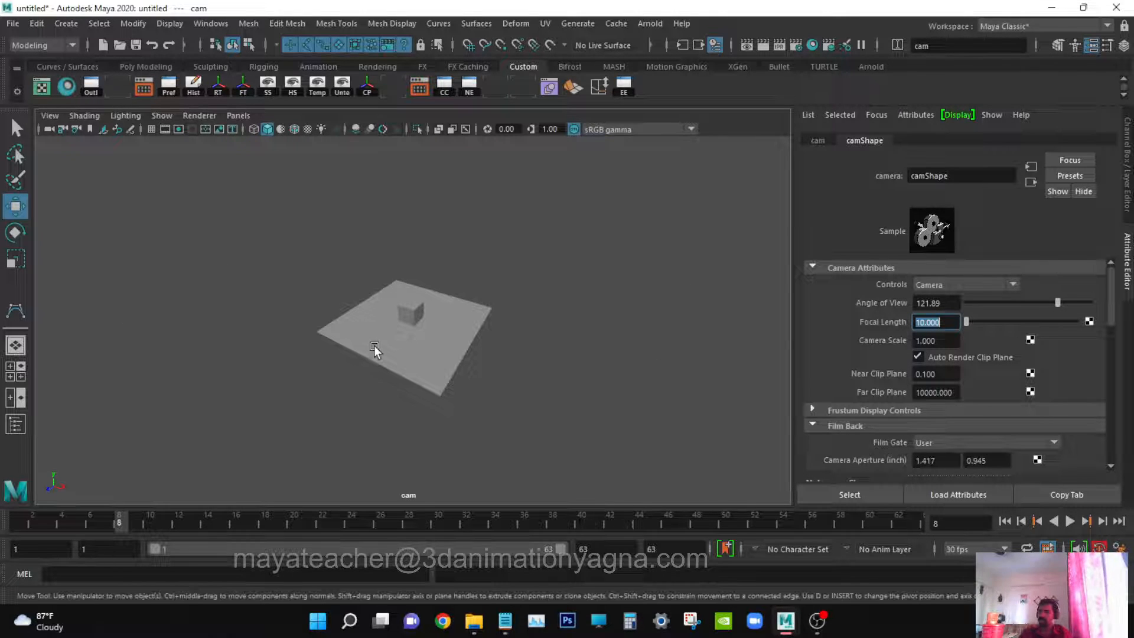
# Dolly and orbit cam close to the cube and plane to inspect the perspective at this focal length.
pyautogui.scroll(6, 376, 345)
pyautogui.keyDown('alt'); pyautogui.moveTo(406, 424); pyautogui.dragTo(447, 358); pyautogui.keyUp('alt')
pyautogui.scroll(-5, 451, 349)
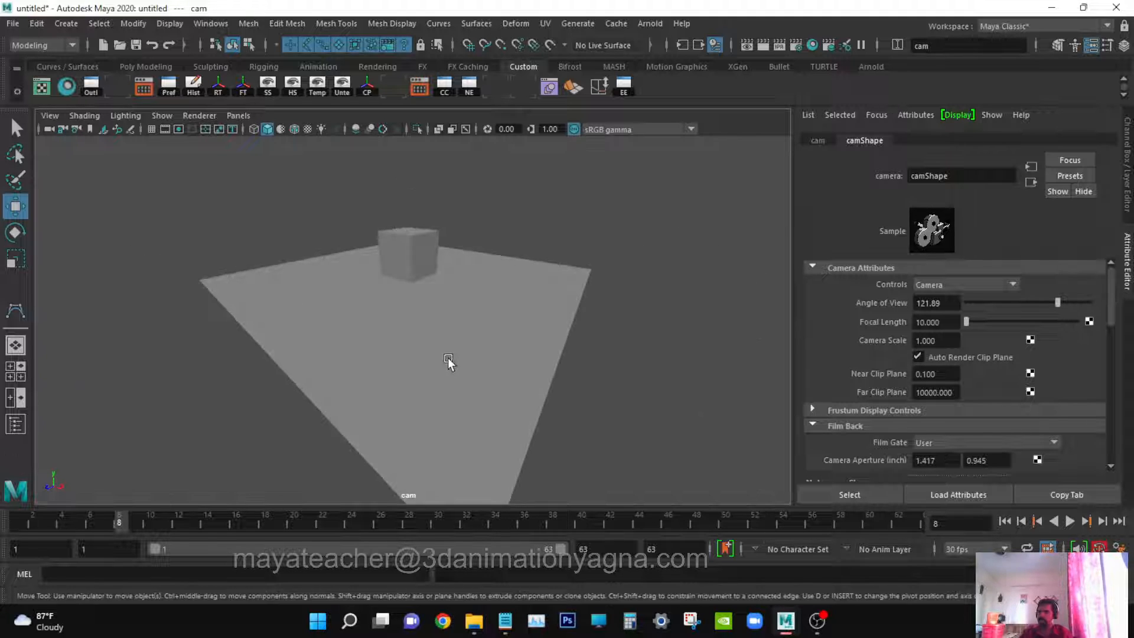
pyautogui.keyDown('alt'); pyautogui.moveTo(446, 357); pyautogui.dragTo(477, 359, button='right'); pyautogui.keyUp('alt')
pyautogui.keyDown('alt'); pyautogui.moveTo(427, 360); pyautogui.dragTo(427, 374); pyautogui.keyUp('alt')
pyautogui.keyDown('alt'); pyautogui.moveTo(426, 375); pyautogui.dragTo(452, 376, button='right'); pyautogui.keyUp('alt')
# Set the cam camera's Focal Length to 40 and pull the camera back to frame the whole plane.
pyautogui.doubleClick(921, 322)
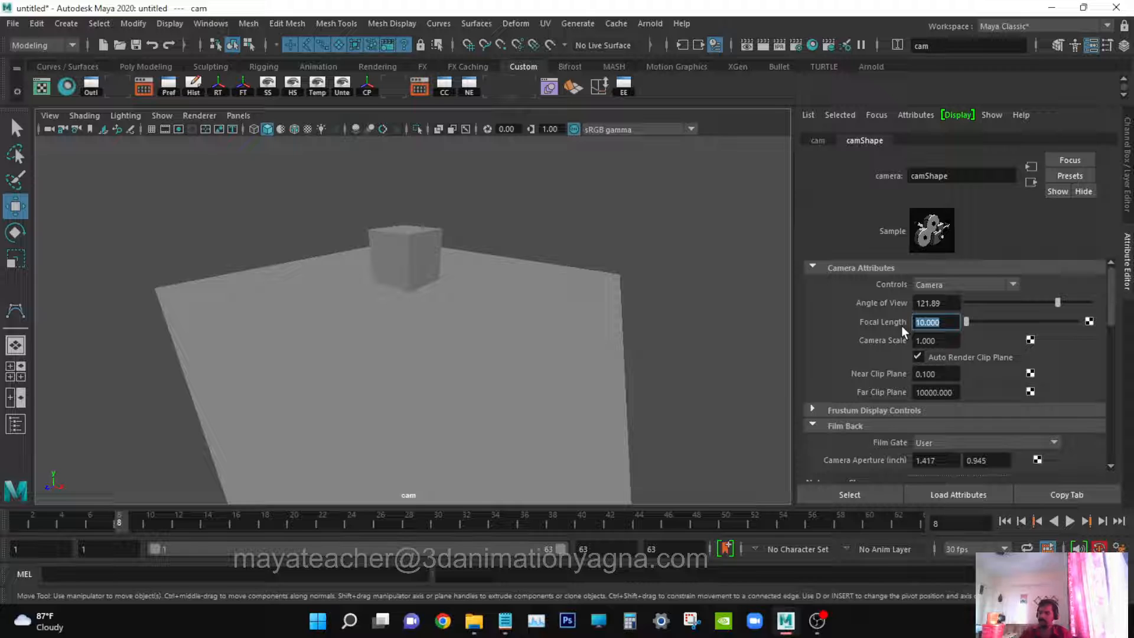
pyautogui.write('40')
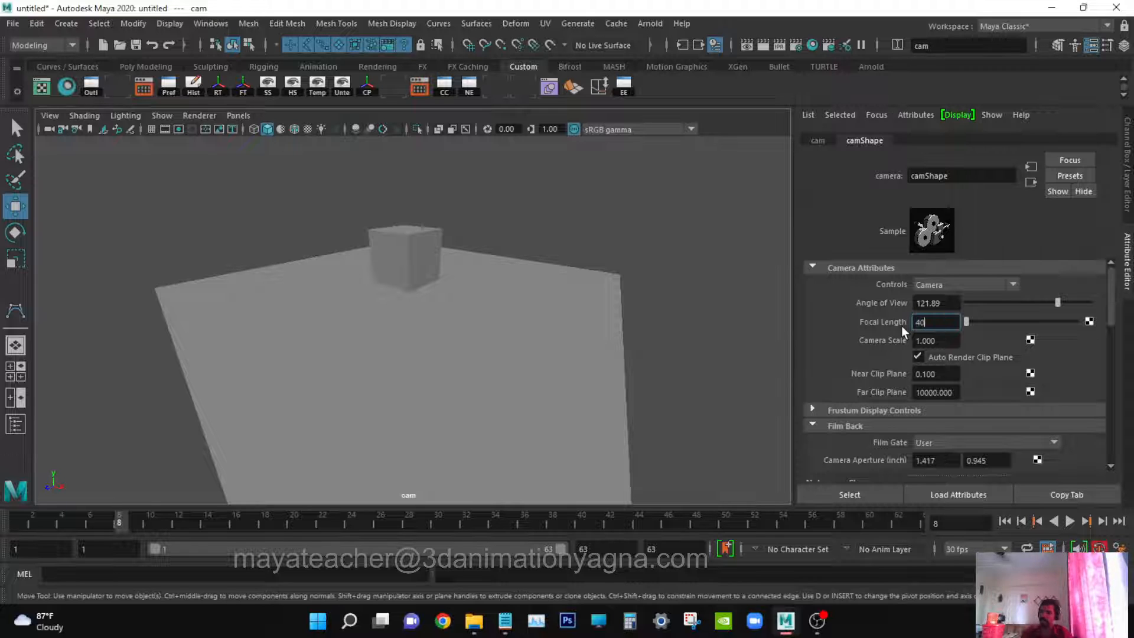
pyautogui.press('Return')
pyautogui.scroll(-6, 572, 289)
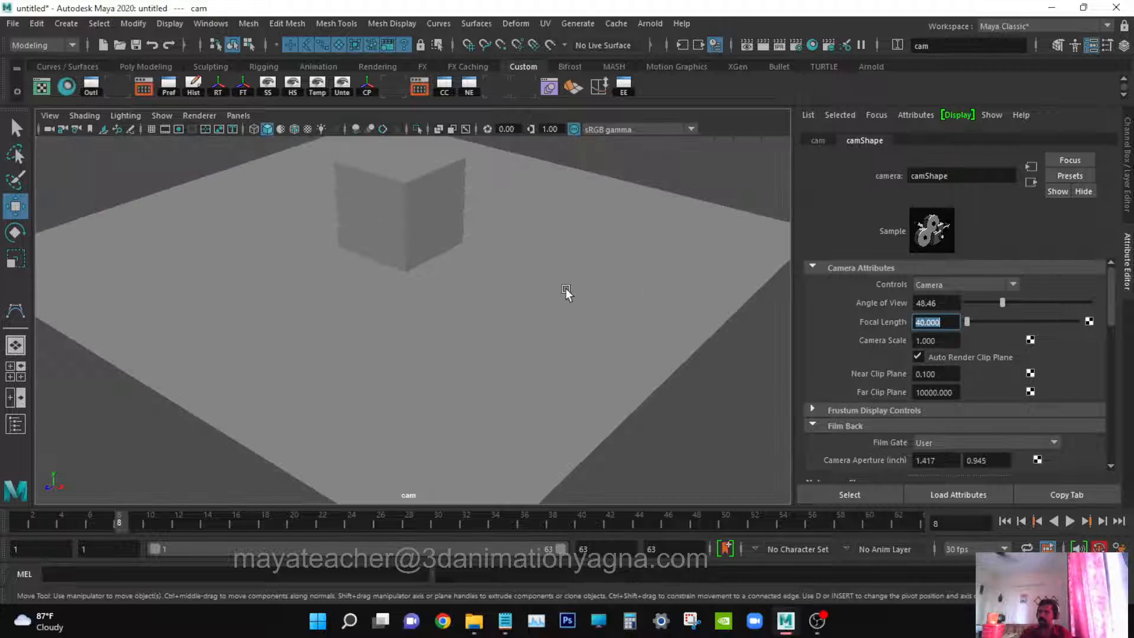
pyautogui.keyDown('alt'); pyautogui.moveTo(523, 345); pyautogui.dragTo(540, 372); pyautogui.keyUp('alt')
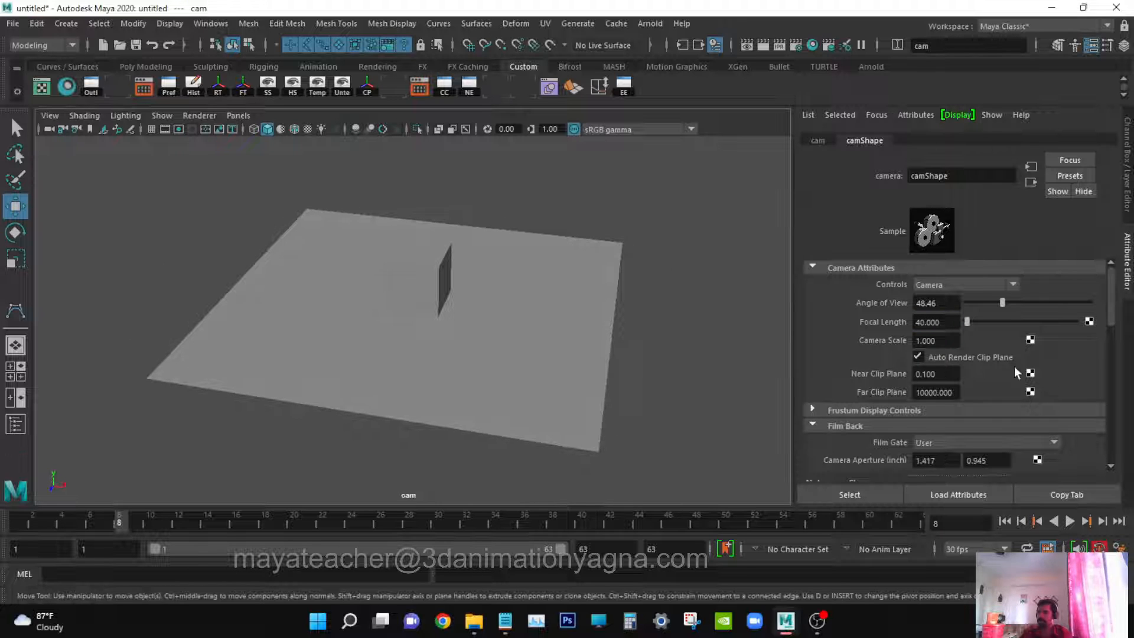
# Review camShape's clip plane and Film Back attributes, and orbit cam to a raised three-quarter view of the cube and plane.
pyautogui.scroll(-1, 966, 357)
pyautogui.scroll(-1, 969, 362)
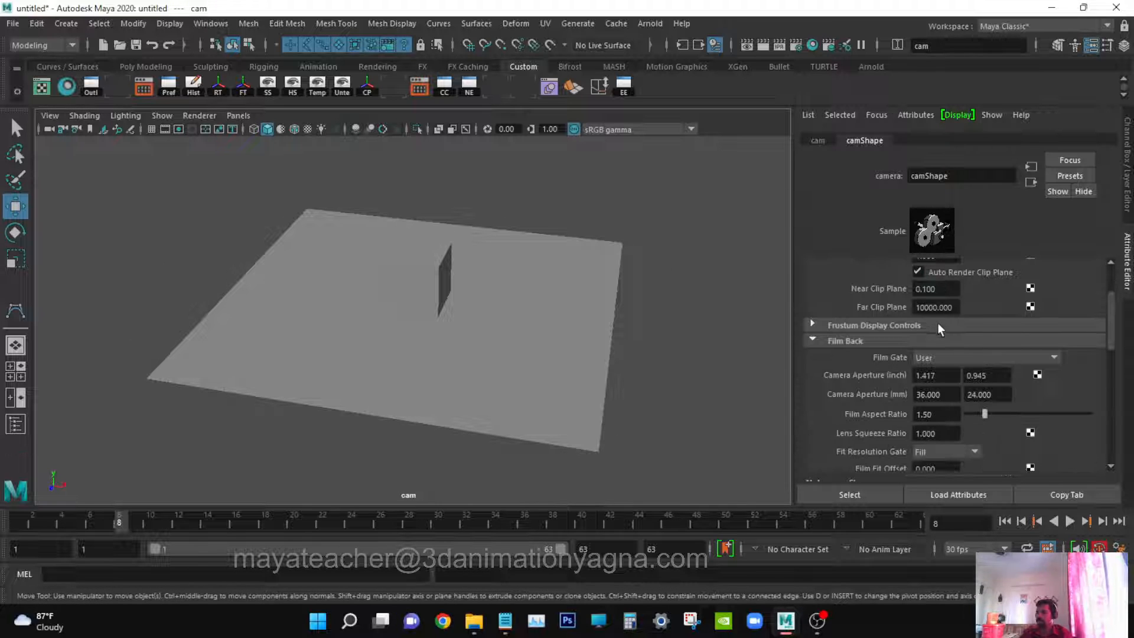
pyautogui.scroll(1, 938, 324)
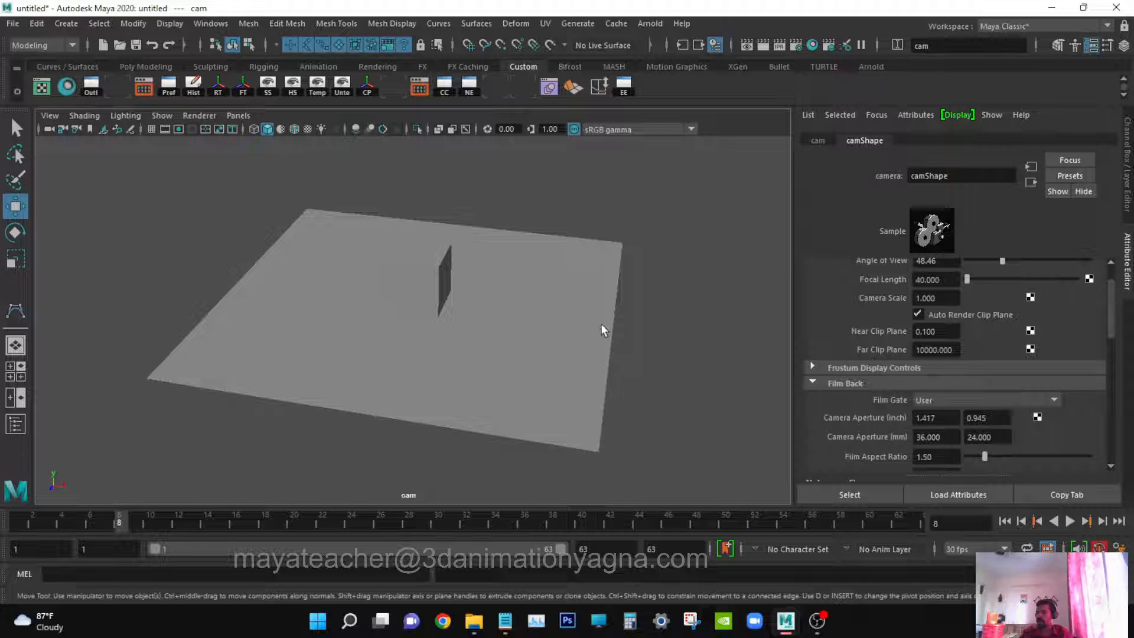
pyautogui.keyDown('alt'); pyautogui.moveTo(601, 324); pyautogui.dragTo(539, 397); pyautogui.keyUp('alt')
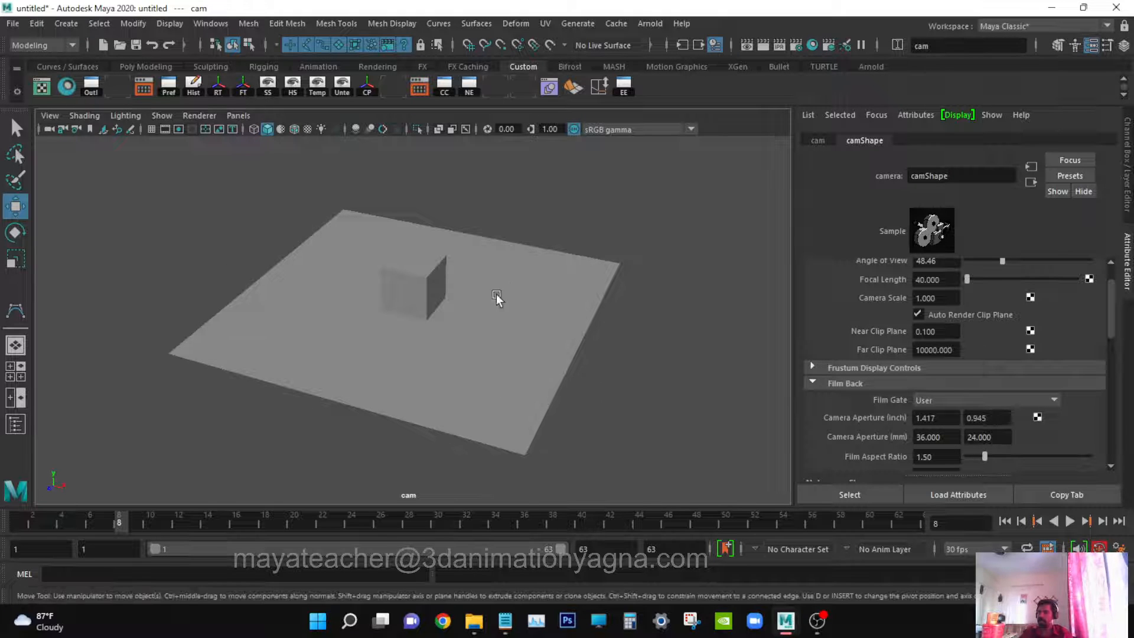
pyautogui.keyDown('alt'); pyautogui.moveTo(496, 293); pyautogui.dragTo(544, 327); pyautogui.keyUp('alt')
pyautogui.keyDown('alt'); pyautogui.moveTo(527, 370); pyautogui.dragTo(516, 362); pyautogui.keyUp('alt')
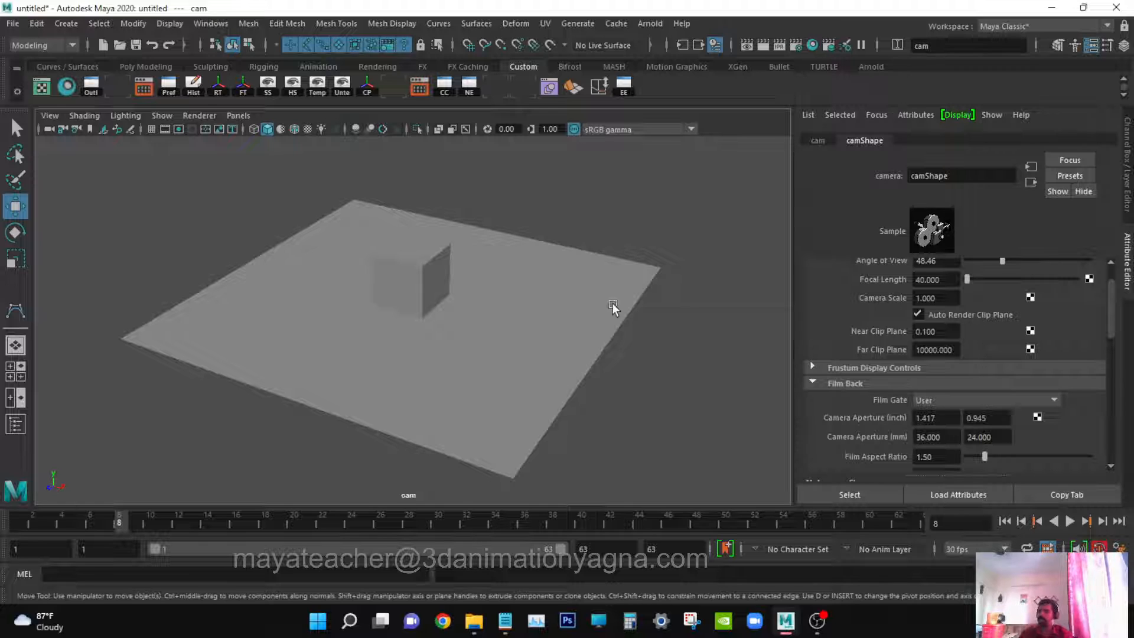
# Examine camShape's Near Clip Plane and Far Clip Plane values and the remaining Film Back attributes.
pyautogui.click(942, 331)
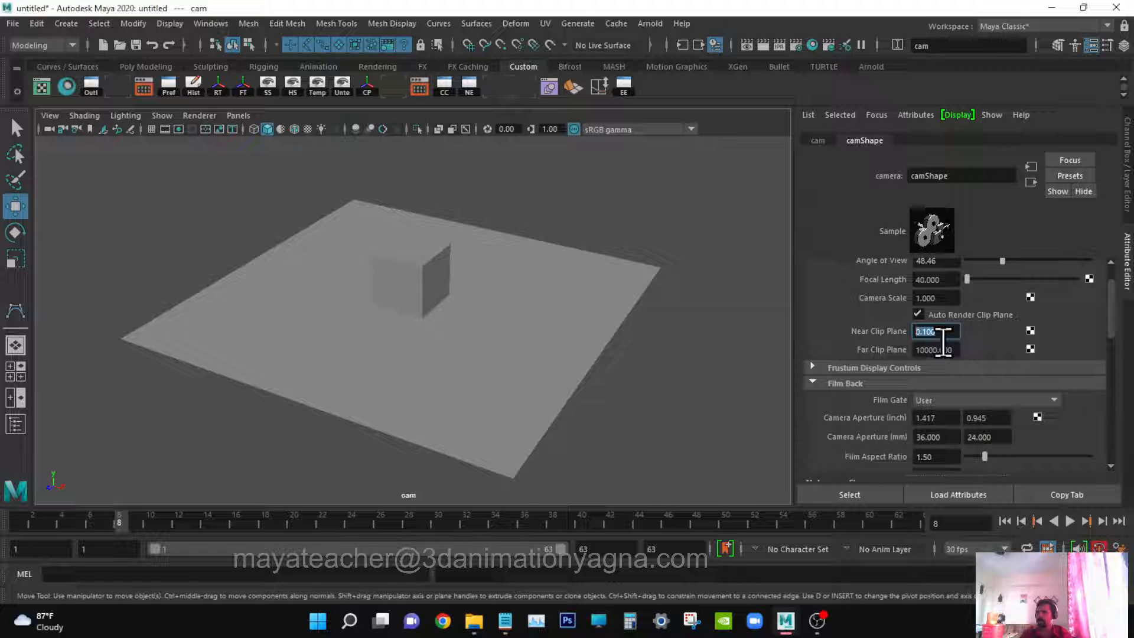
pyautogui.click(943, 349)
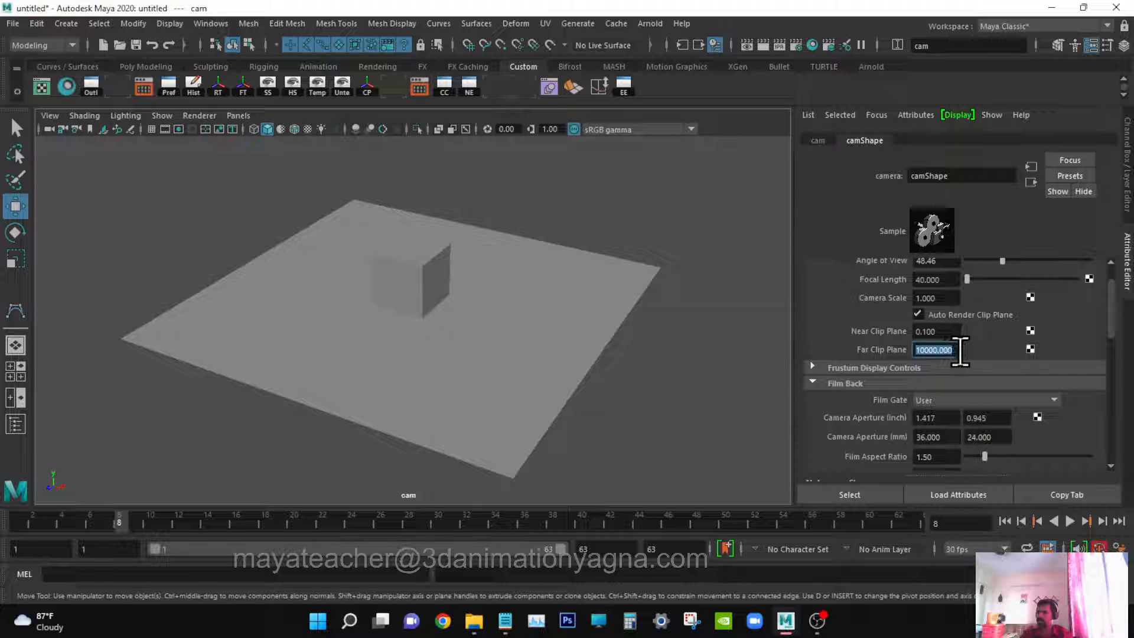
pyautogui.moveTo(921, 348); pyautogui.dragTo(859, 366)
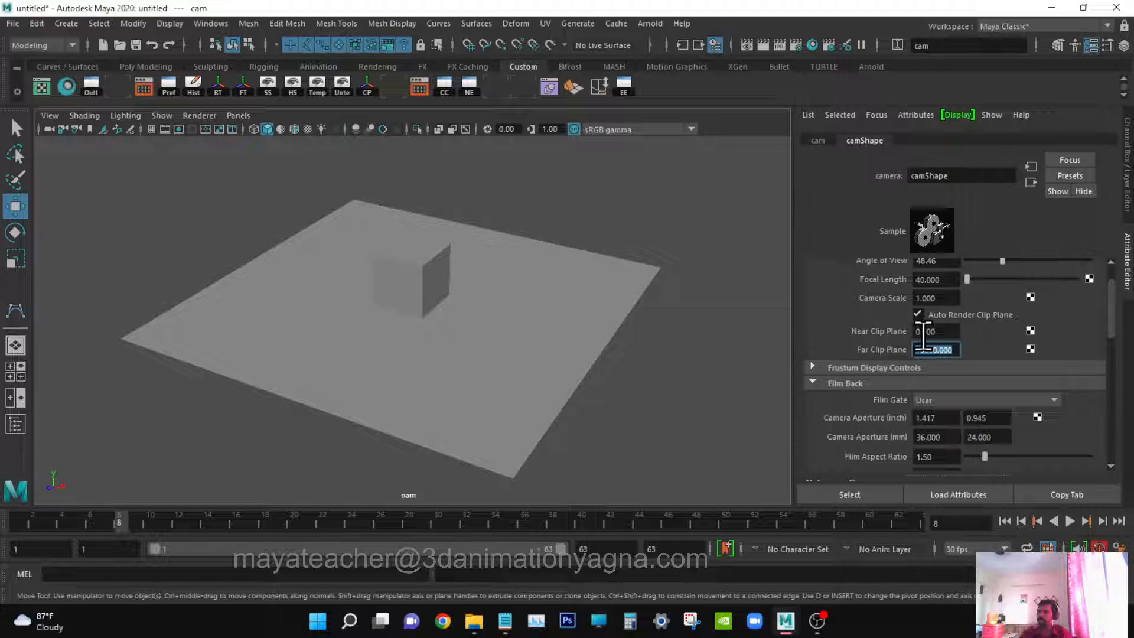
pyautogui.scroll(-3, 1006, 384)
pyautogui.scroll(-6, 1002, 381)
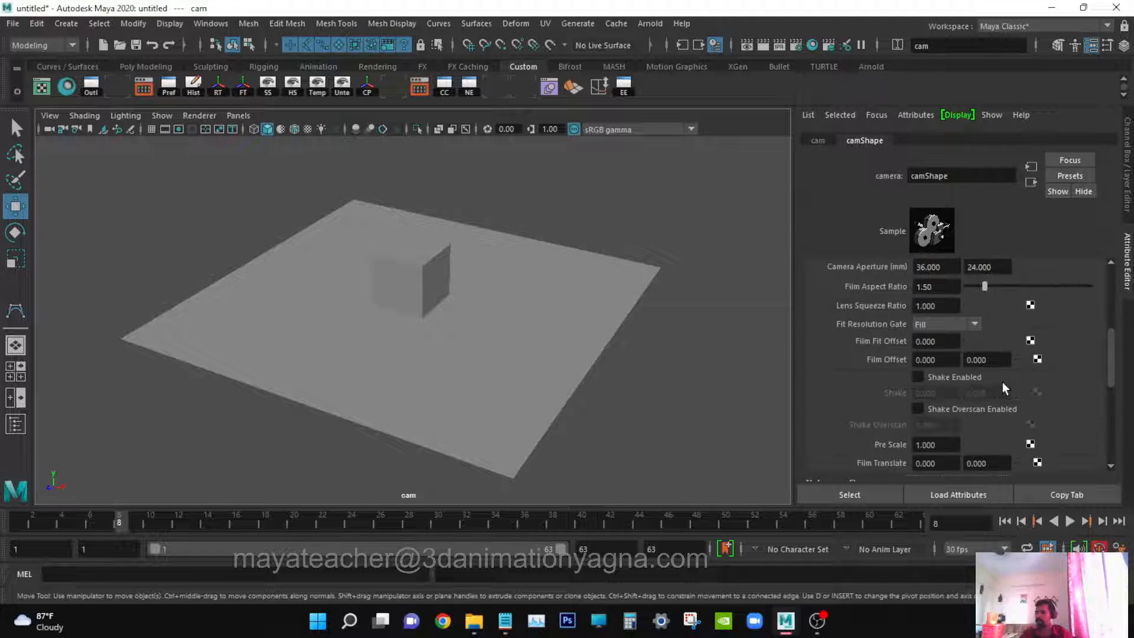
pyautogui.scroll(6, 957, 372)
pyautogui.scroll(-4, 933, 336)
pyautogui.scroll(-6, 933, 335)
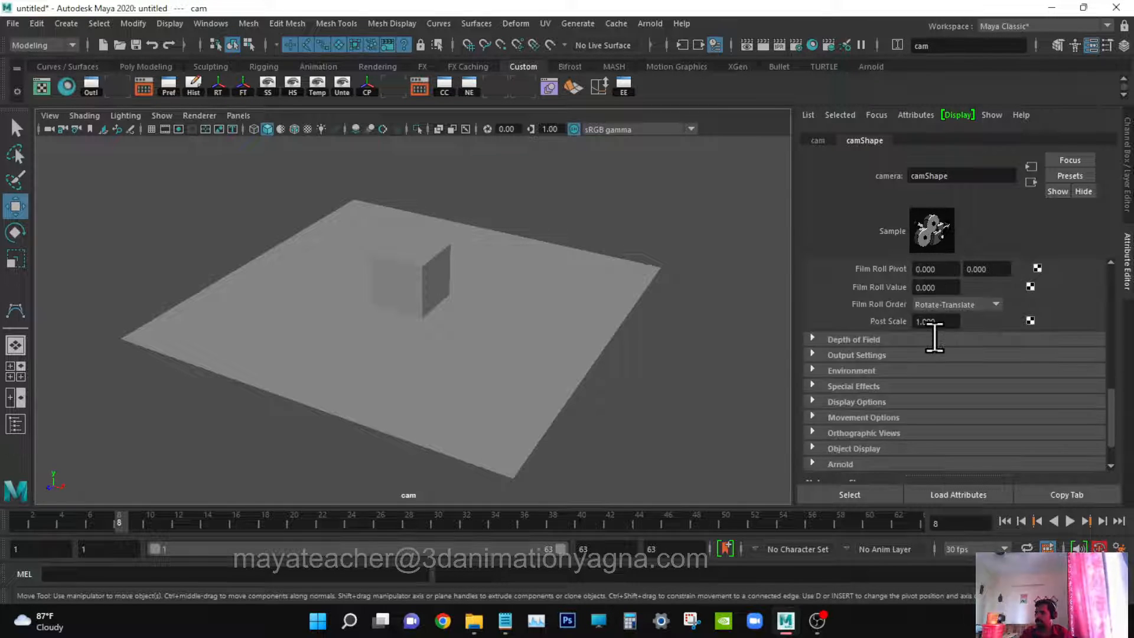
# Make cam Renderable in camShape's Output Settings and check its Environment attributes.
pyautogui.click(884, 356)
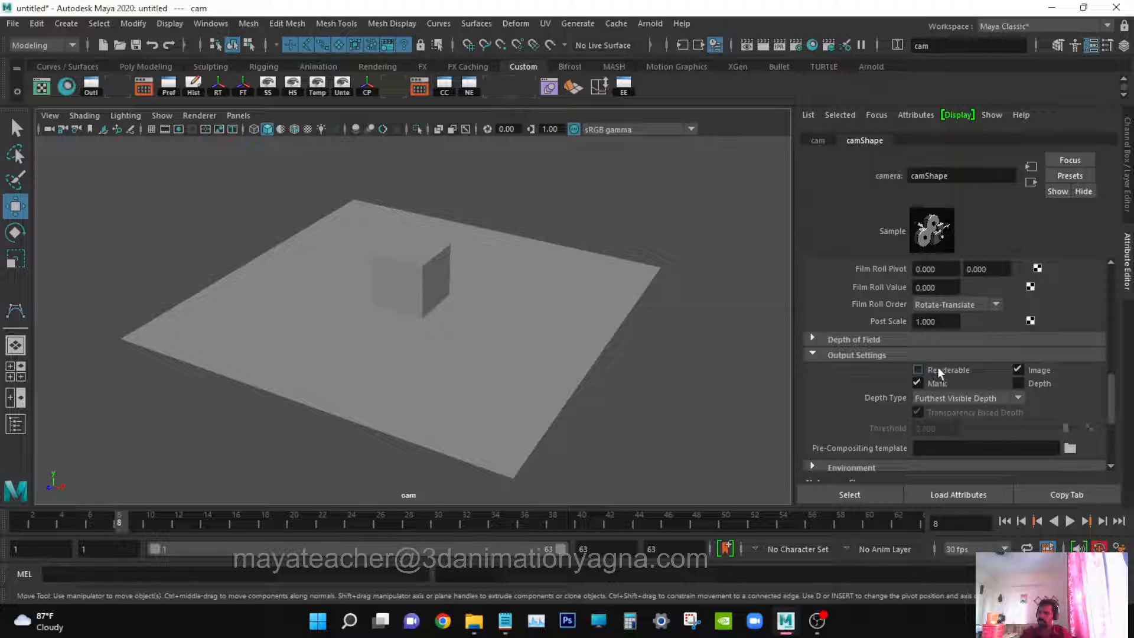
pyautogui.click(957, 372)
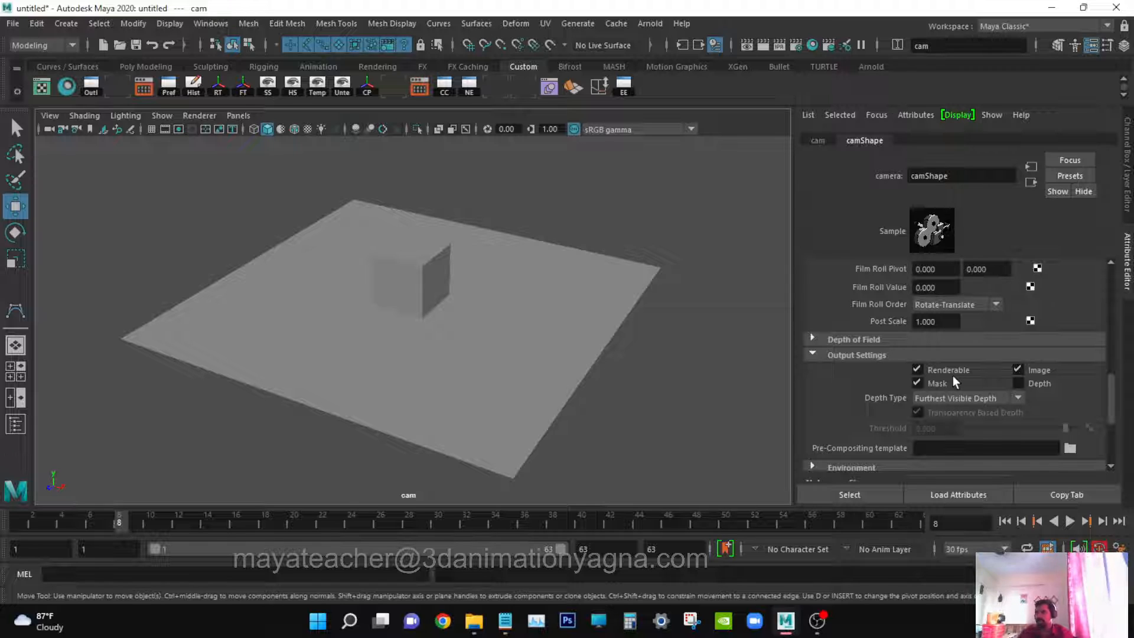
pyautogui.scroll(-3, 952, 376)
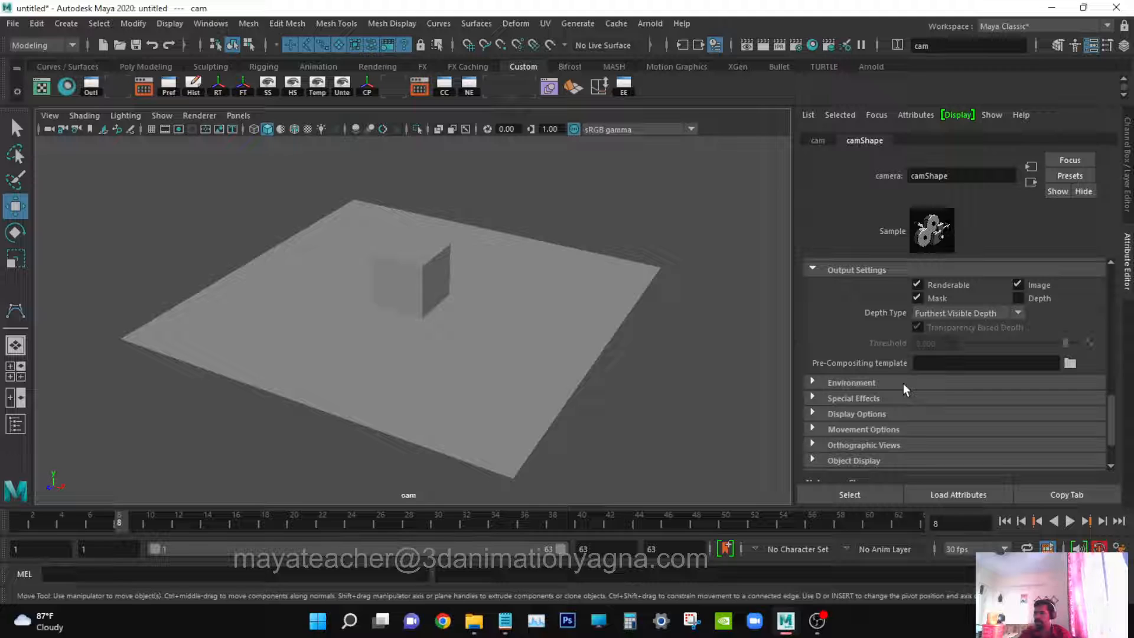
pyautogui.scroll(-2, 920, 381)
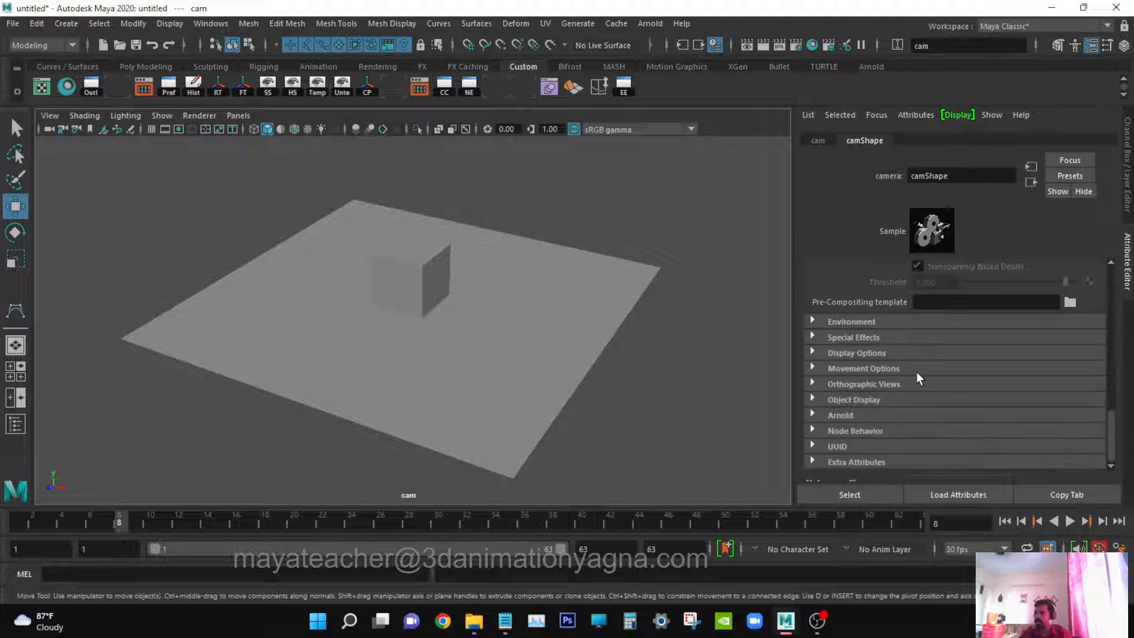
pyautogui.click(909, 320)
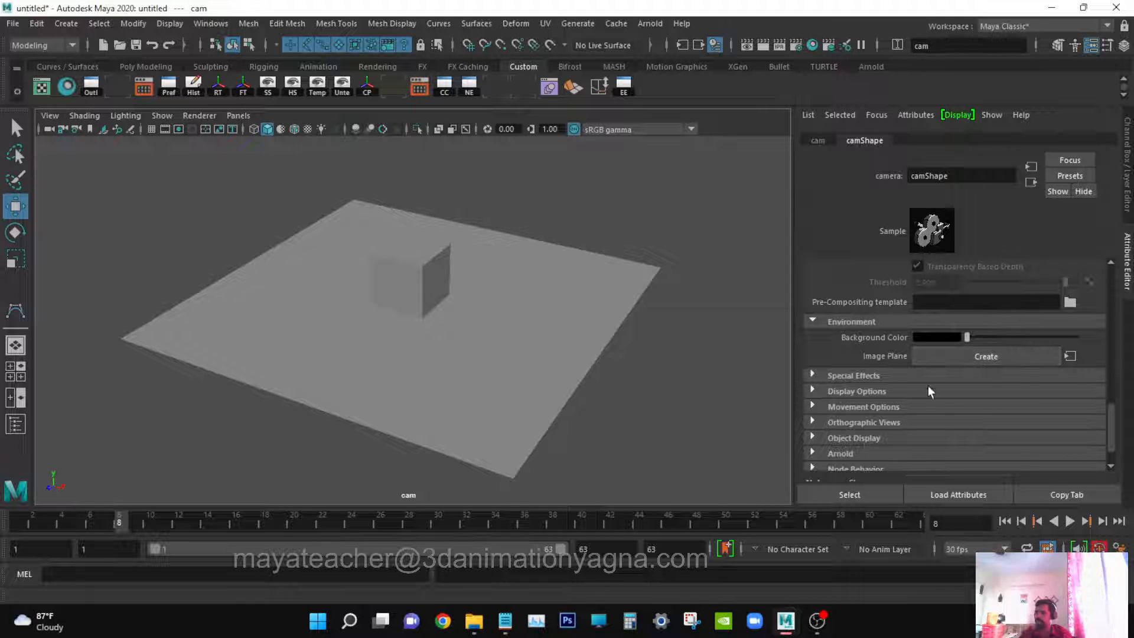
pyautogui.click(913, 321)
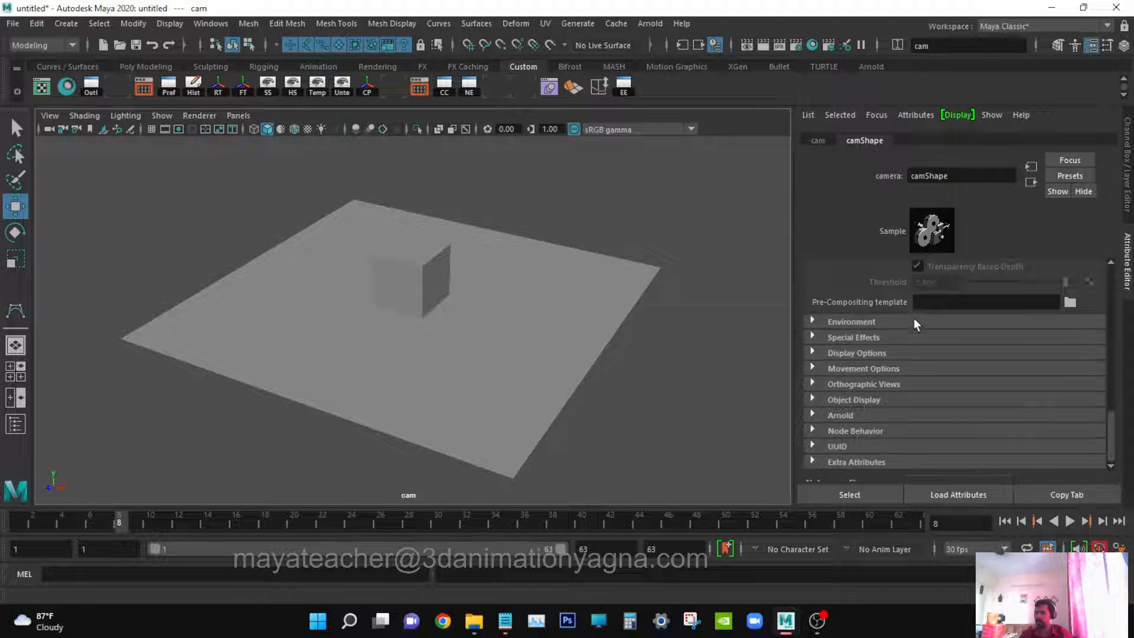
# Turn on Display Resolution in camShape's Display Options, with the cube and plane shifted slightly in the camera's view.
pyautogui.click(882, 353)
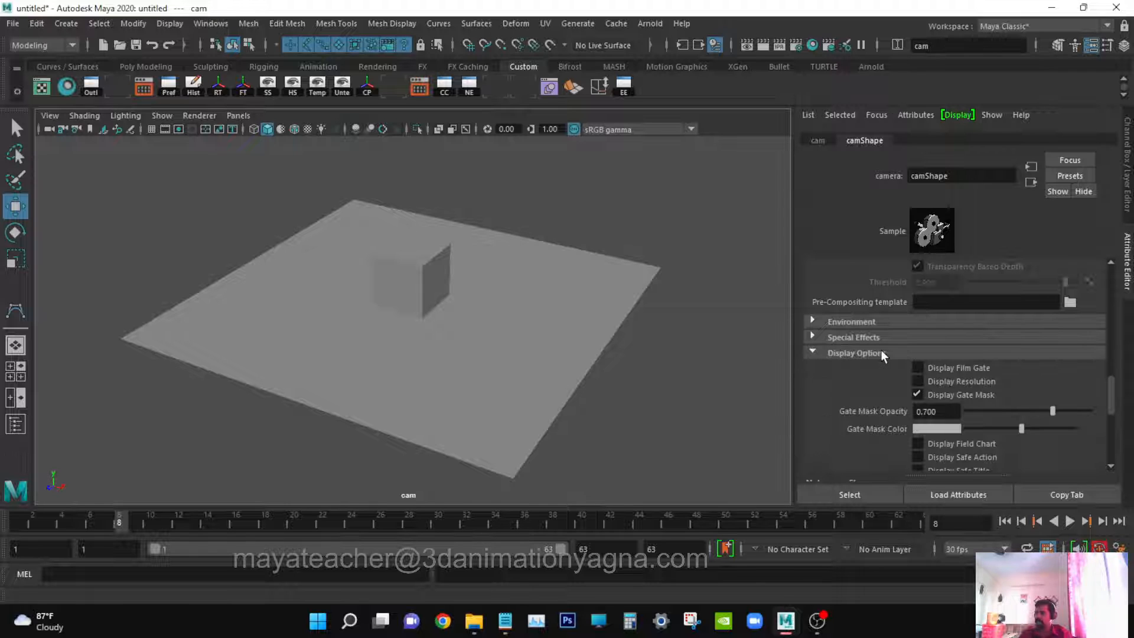
pyautogui.scroll(-2, 922, 353)
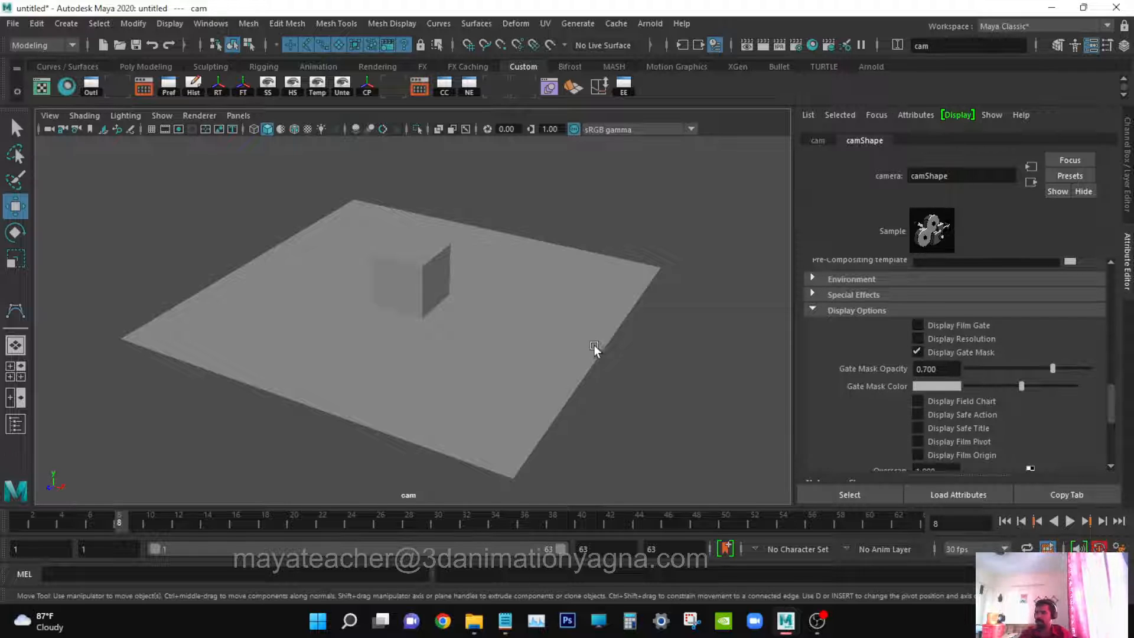
pyautogui.keyDown('alt'); pyautogui.moveTo(594, 345); pyautogui.dragTo(609, 352, button='middle'); pyautogui.keyUp('alt')
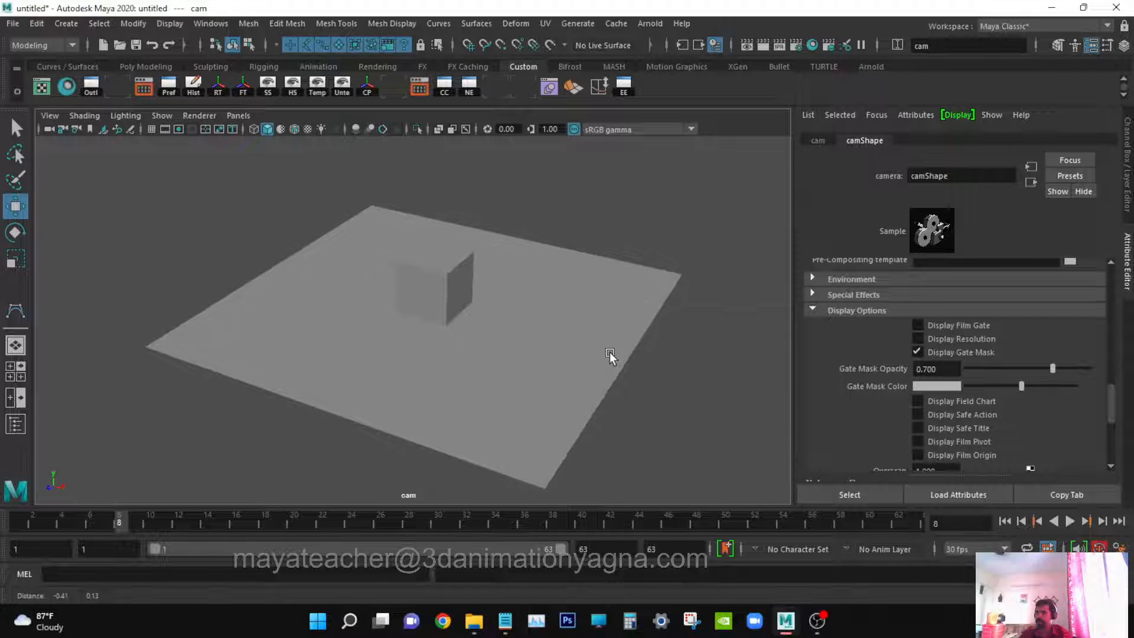
pyautogui.click(969, 340)
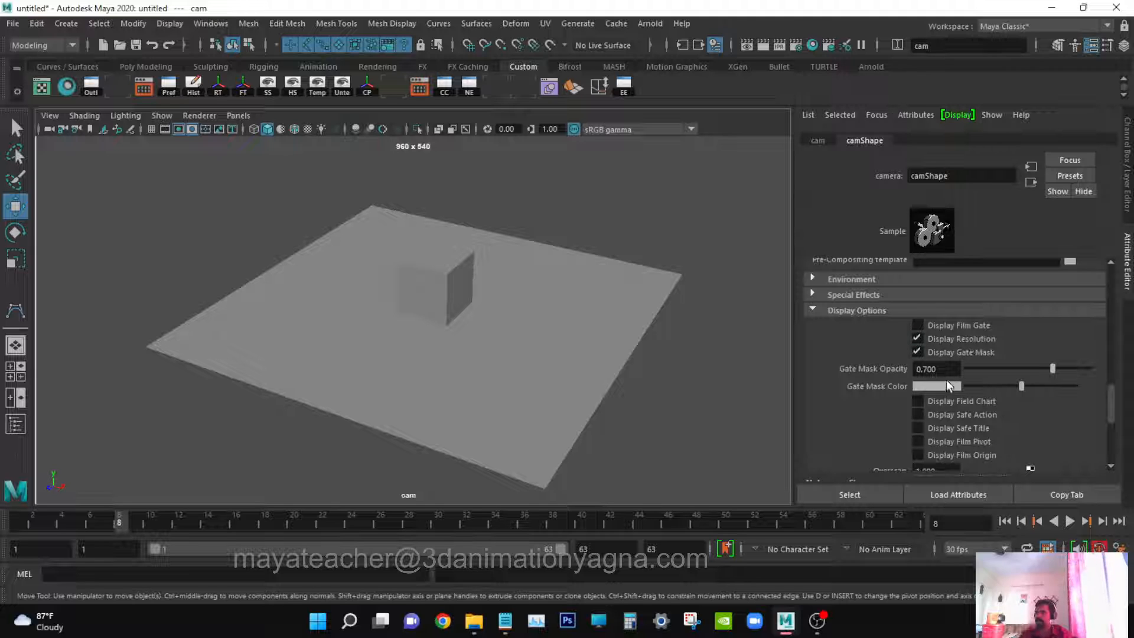
# Set camShape's Gate Mask Opacity to 1 and its Gate Mask Color to black.
pyautogui.moveTo(944, 369); pyautogui.dragTo(877, 373)
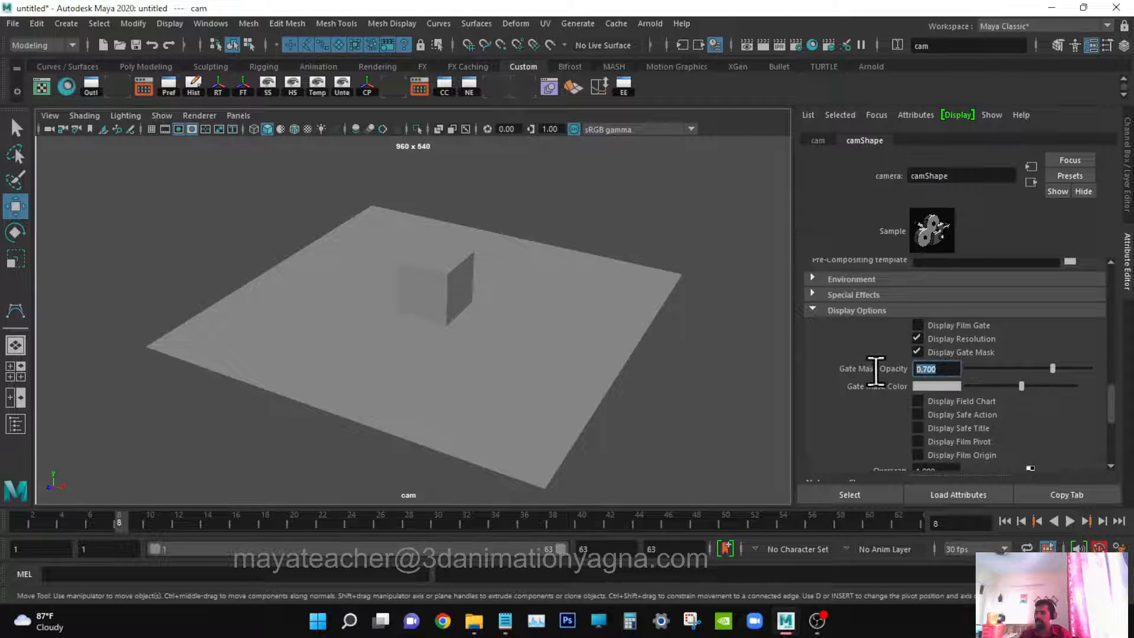
pyautogui.write('1')
pyautogui.press('Tab')
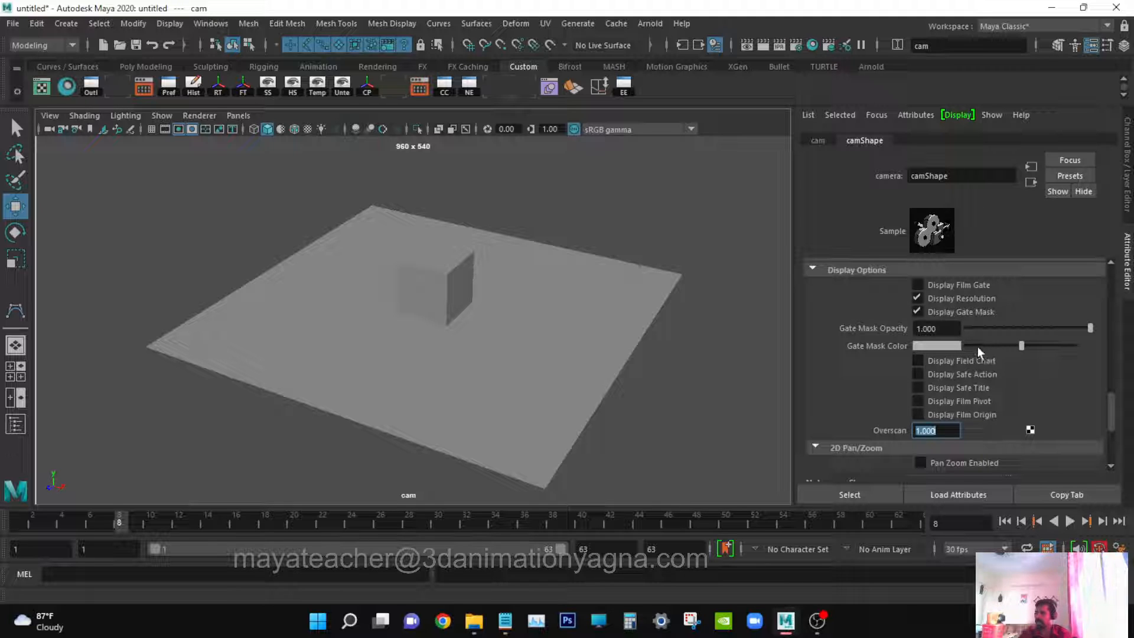
pyautogui.moveTo(977, 347); pyautogui.dragTo(939, 345)
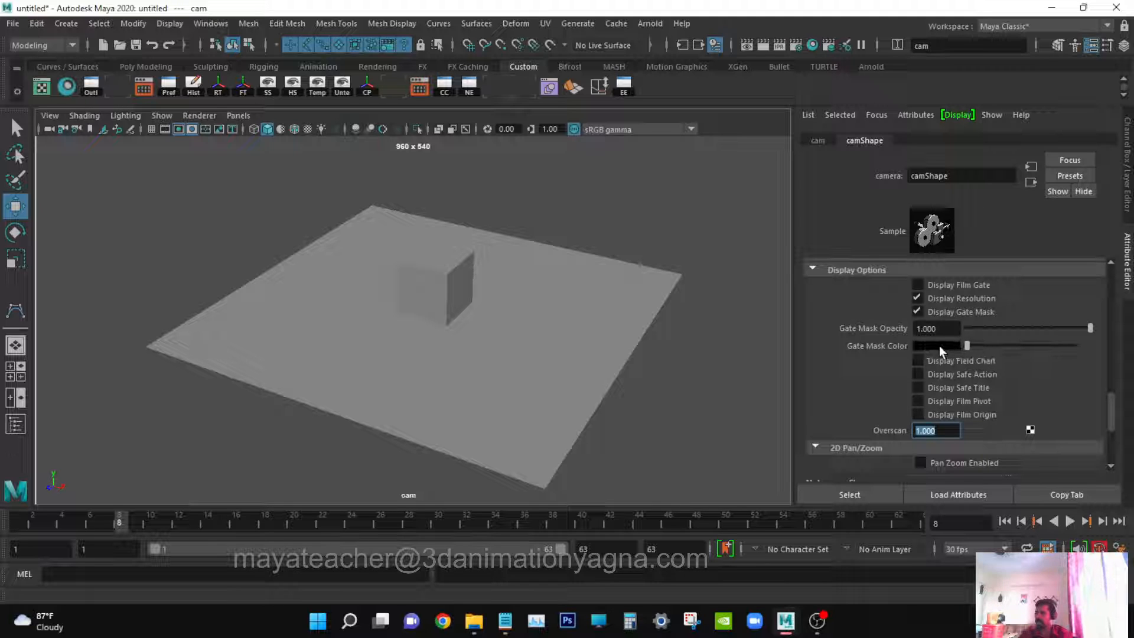
# Enable Display Safe Action and Display Safe Title for camShape and set Overscan to 1.5.
pyautogui.click(960, 378)
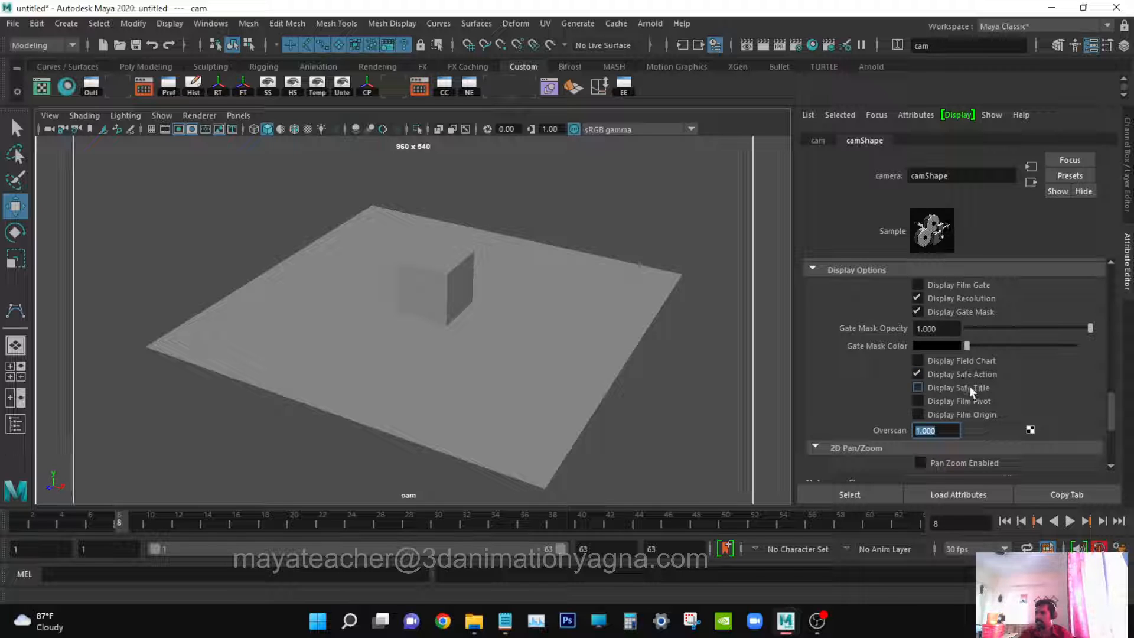
pyautogui.click(970, 386)
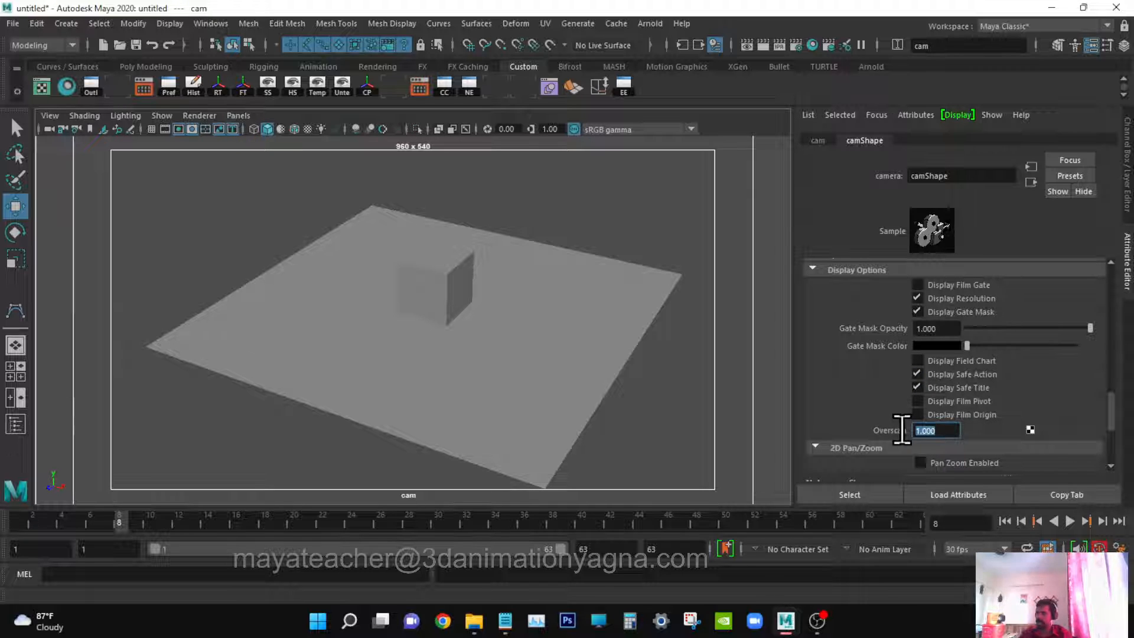
pyautogui.write('1.5')
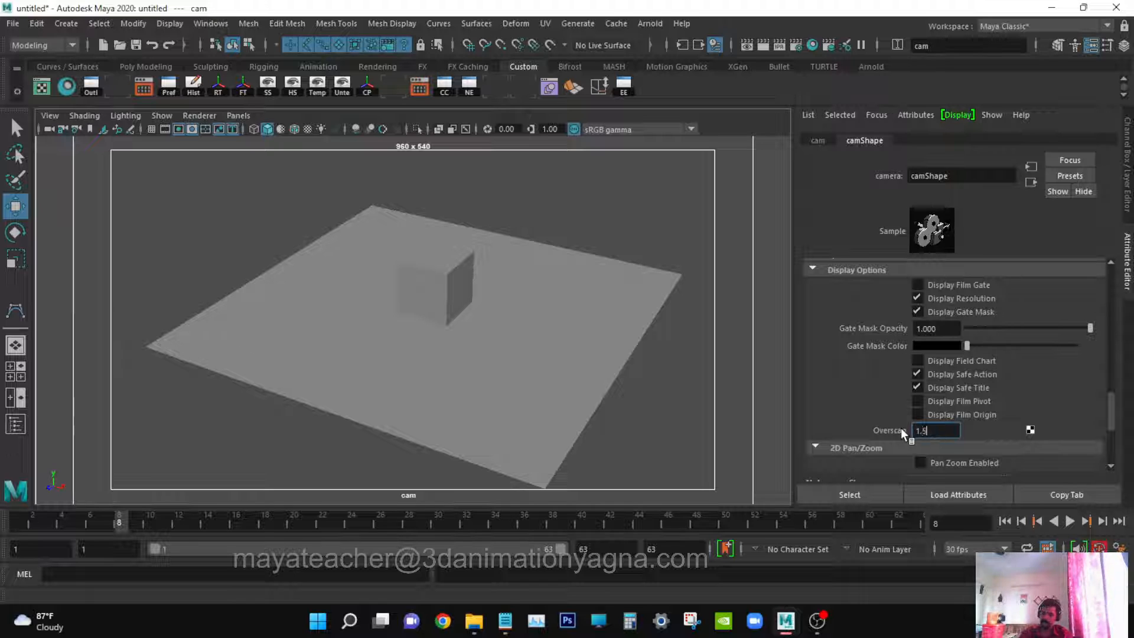
pyautogui.press('Return')
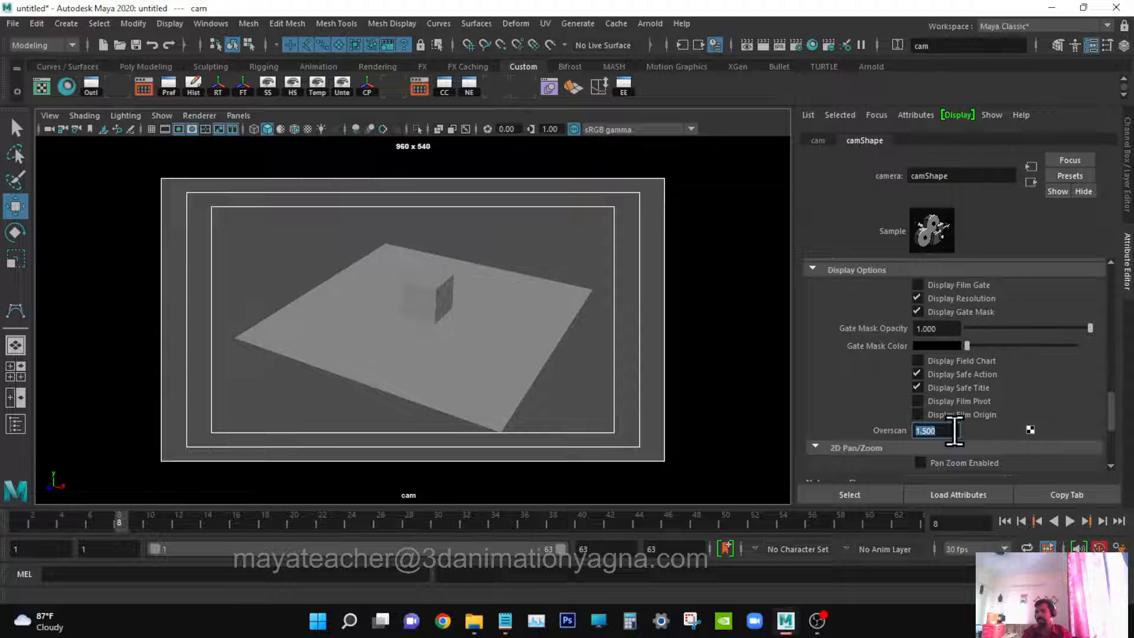
# Reframe cam closer to the cube within the safe areas, with the camera's transform values shown in the Channel Box.
pyautogui.keyDown('alt'); pyautogui.moveTo(446, 389); pyautogui.dragTo(555, 375, button='right'); pyautogui.keyUp('alt')
pyautogui.keyDown('alt'); pyautogui.moveTo(555, 375); pyautogui.dragTo(526, 397, button='middle'); pyautogui.keyUp('alt')
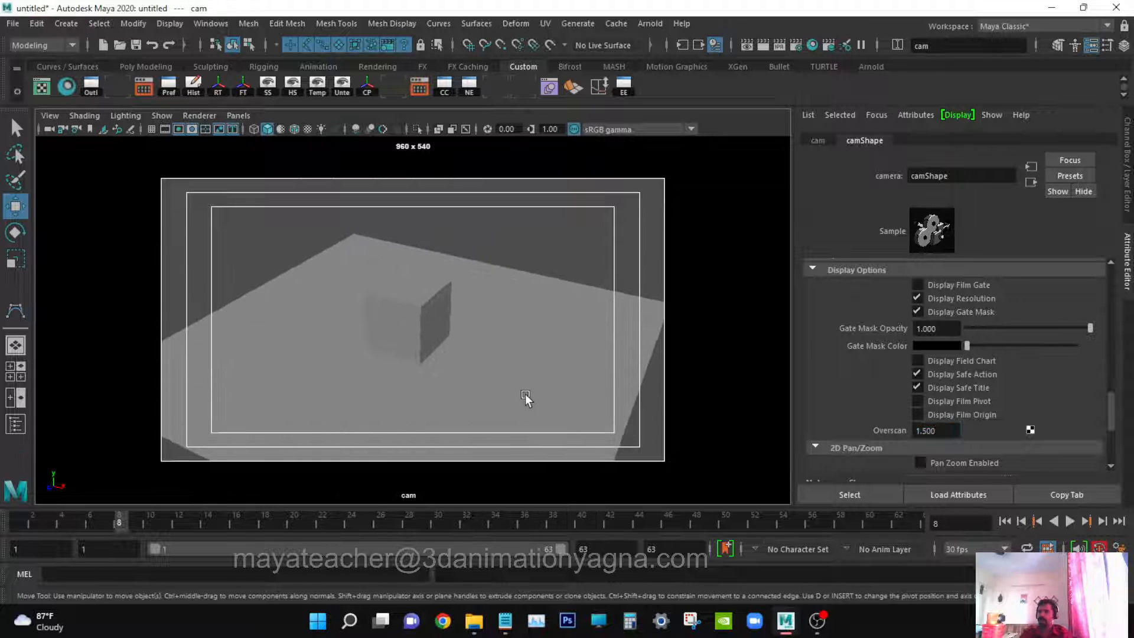
pyautogui.keyDown('alt'); pyautogui.moveTo(540, 377); pyautogui.dragTo(597, 360); pyautogui.keyUp('alt')
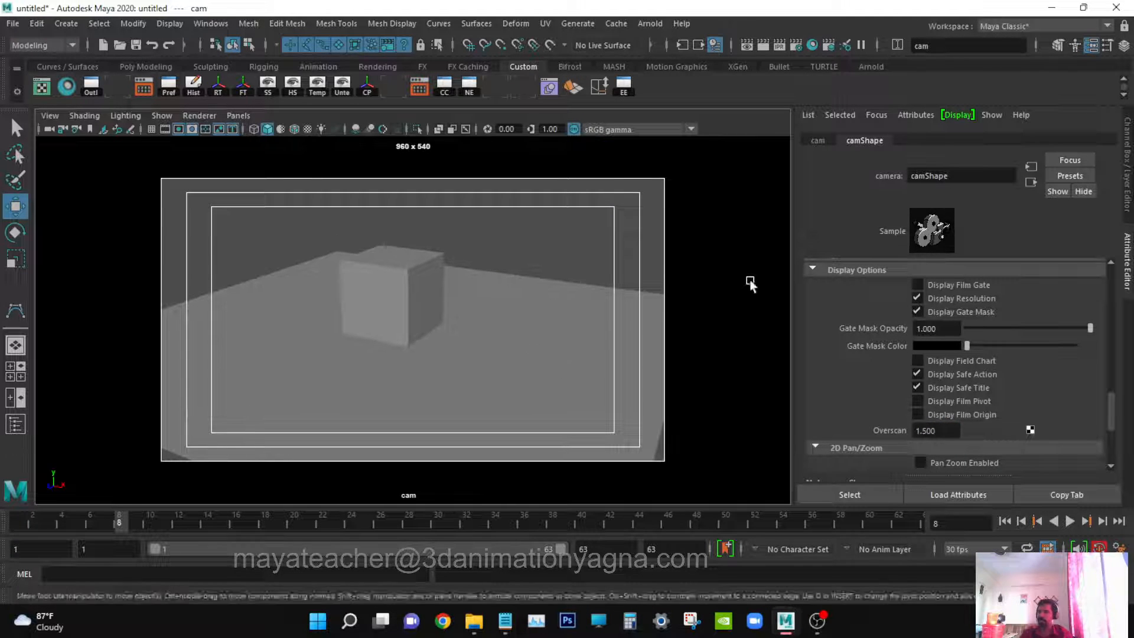
pyautogui.click(1090, 47)
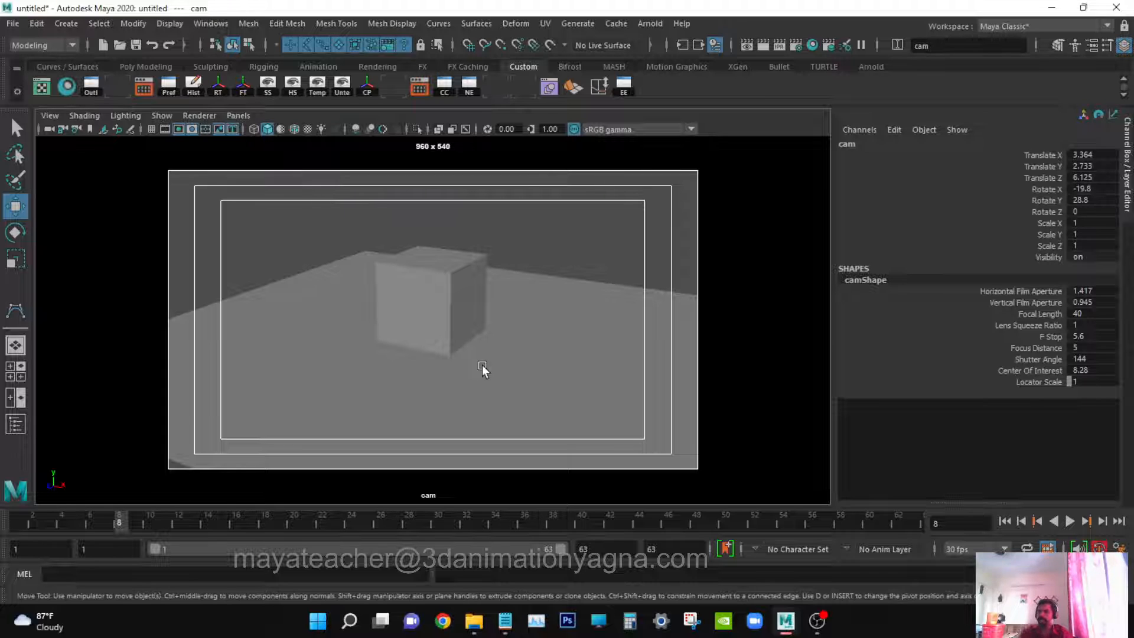
pyautogui.moveTo(499, 353)
pyautogui.keyDown('alt'); pyautogui.mouseDown()
pyautogui.moveTo(516, 345)
pyautogui.moveTo(506, 346)
pyautogui.mouseUp(); pyautogui.keyUp('alt')
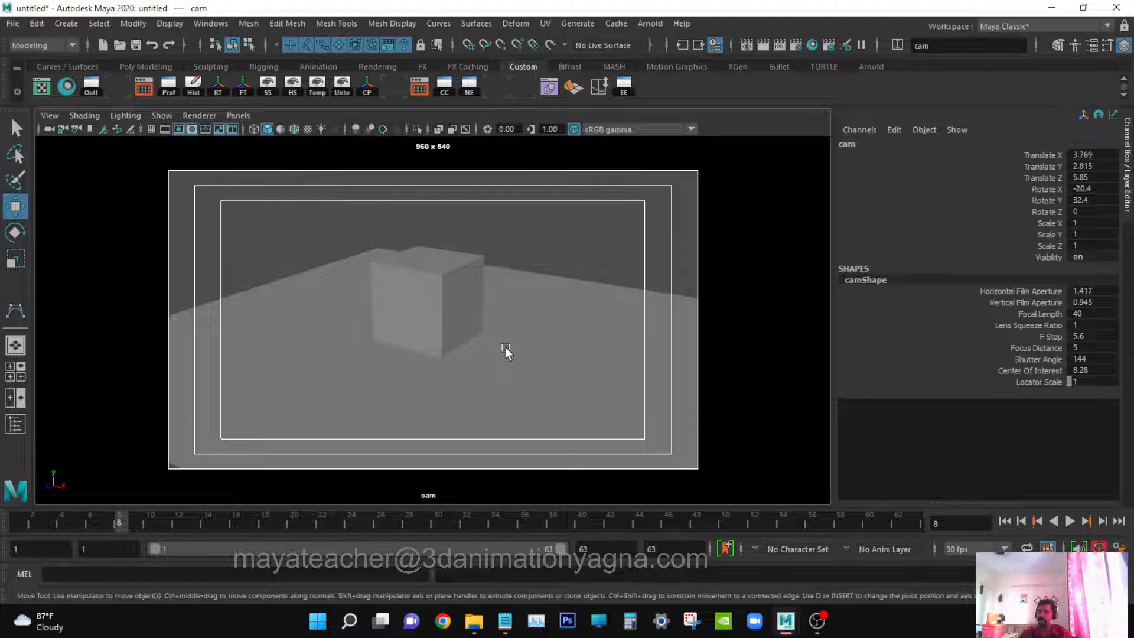
pyautogui.keyDown('alt'); pyautogui.moveTo(506, 348); pyautogui.dragTo(482, 371); pyautogui.keyUp('alt')
pyautogui.moveTo(482, 371)
pyautogui.keyDown('alt'); pyautogui.mouseDown(button='middle')
pyautogui.moveTo(492, 385)
pyautogui.moveTo(503, 378)
pyautogui.mouseUp(button='middle'); pyautogui.keyUp('alt')
pyautogui.keyDown('alt'); pyautogui.moveTo(502, 379); pyautogui.dragTo(497, 406); pyautogui.keyUp('alt')
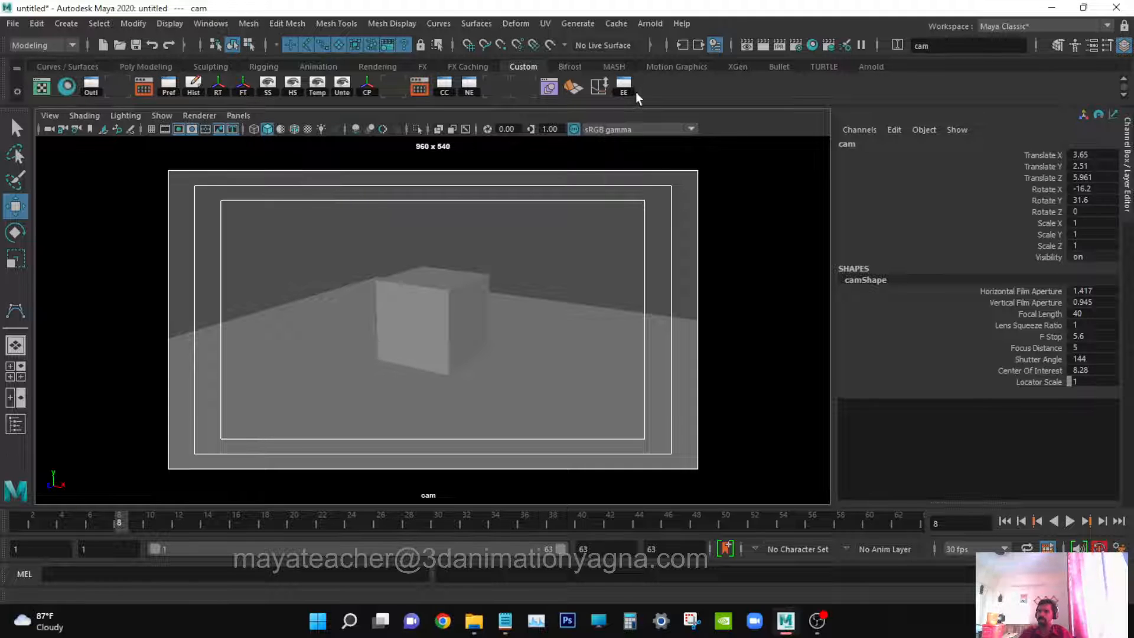
# Create a spot light and raise it to a Translate Y of about 1.37, above the cube.
pyautogui.click(60, 27)
pyautogui.moveTo(140, 105)
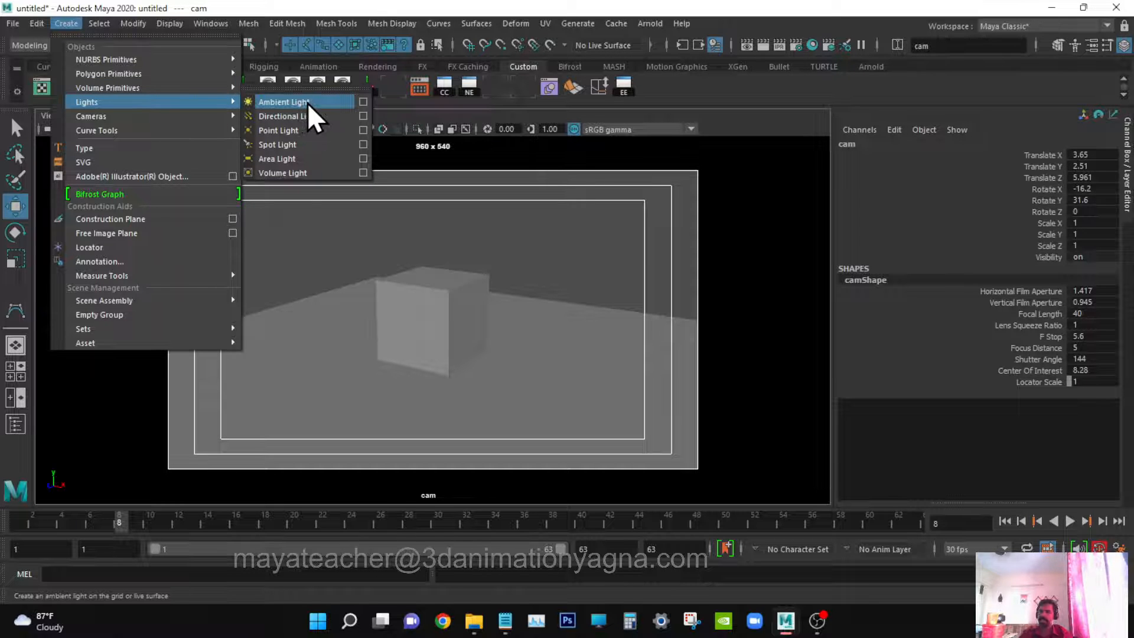
pyautogui.click(299, 145)
pyautogui.moveTo(431, 303); pyautogui.dragTo(461, 275)
pyautogui.keyDown('alt'); pyautogui.moveTo(499, 321); pyautogui.dragTo(449, 321); pyautogui.keyUp('alt')
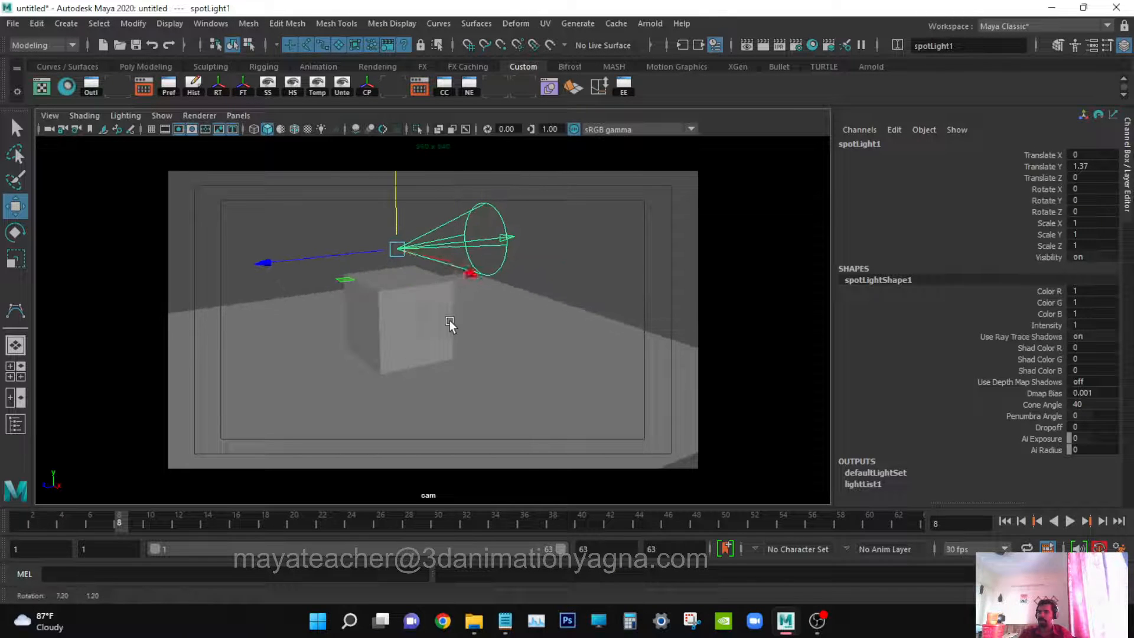
# Scale the spot light uniformly to about 2.38 and raise it to a Translate Y of about 2.86.
pyautogui.press('r')
pyautogui.moveTo(398, 249); pyautogui.dragTo(471, 309)
pyautogui.press('w')
pyautogui.moveTo(418, 220); pyautogui.dragTo(416, 126)
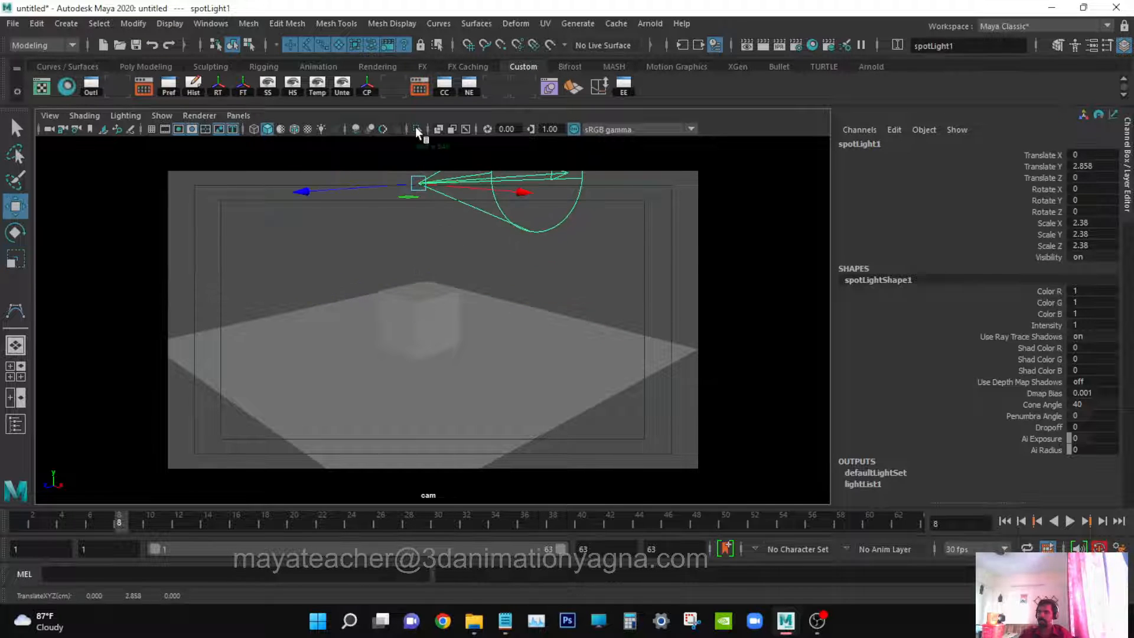
# Rotate the spot light downward toward the cube and set its Rotate X to -90.
pyautogui.press('e')
pyautogui.moveTo(331, 232); pyautogui.dragTo(506, 120)
pyautogui.doubleClick(1088, 189)
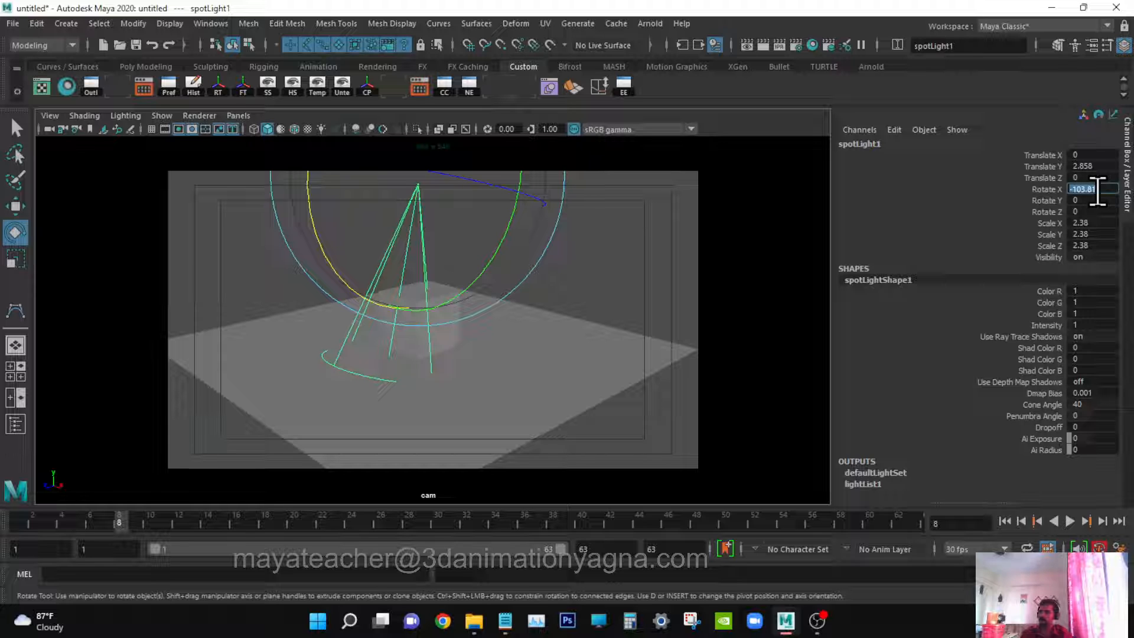
pyautogui.write('-90')
pyautogui.press('Return')
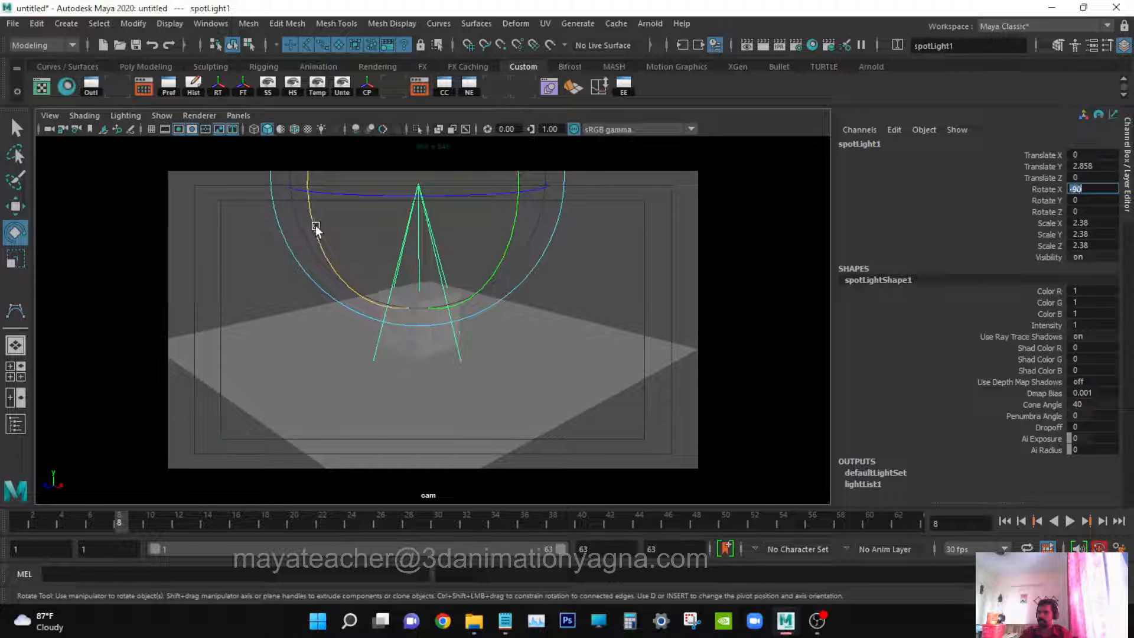
# Tilt the spot light slightly about its X axis and set its Rotate X to 90.
pyautogui.moveTo(315, 225)
pyautogui.mouseDown()
pyautogui.moveTo(337, 291)
pyautogui.moveTo(335, 232)
pyautogui.mouseUp()
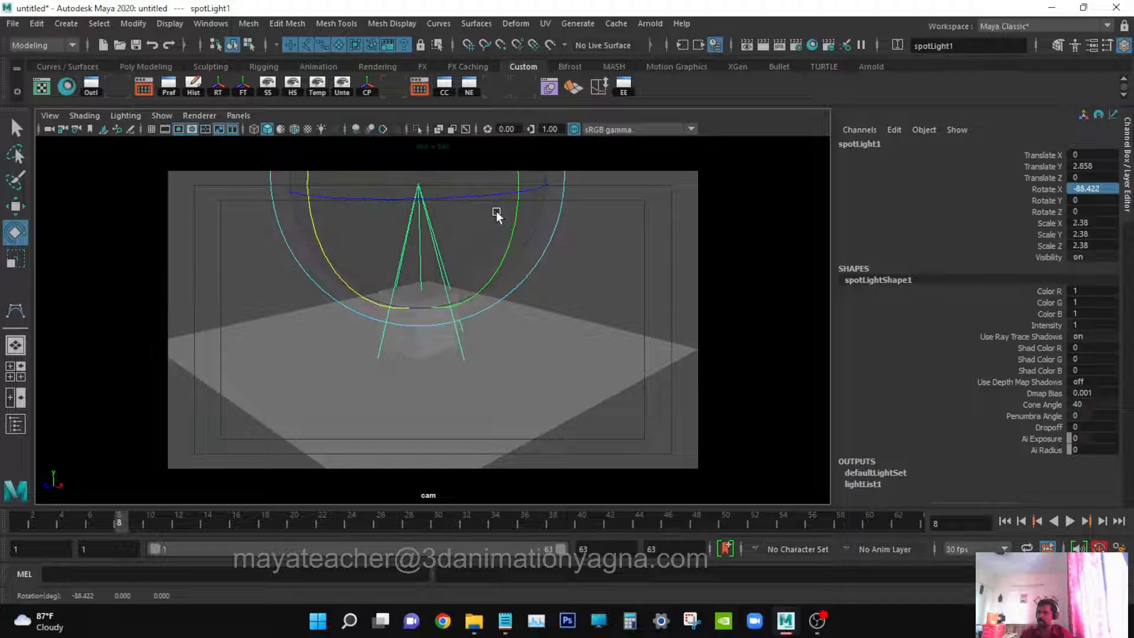
pyautogui.click(1104, 190)
pyautogui.write('9')
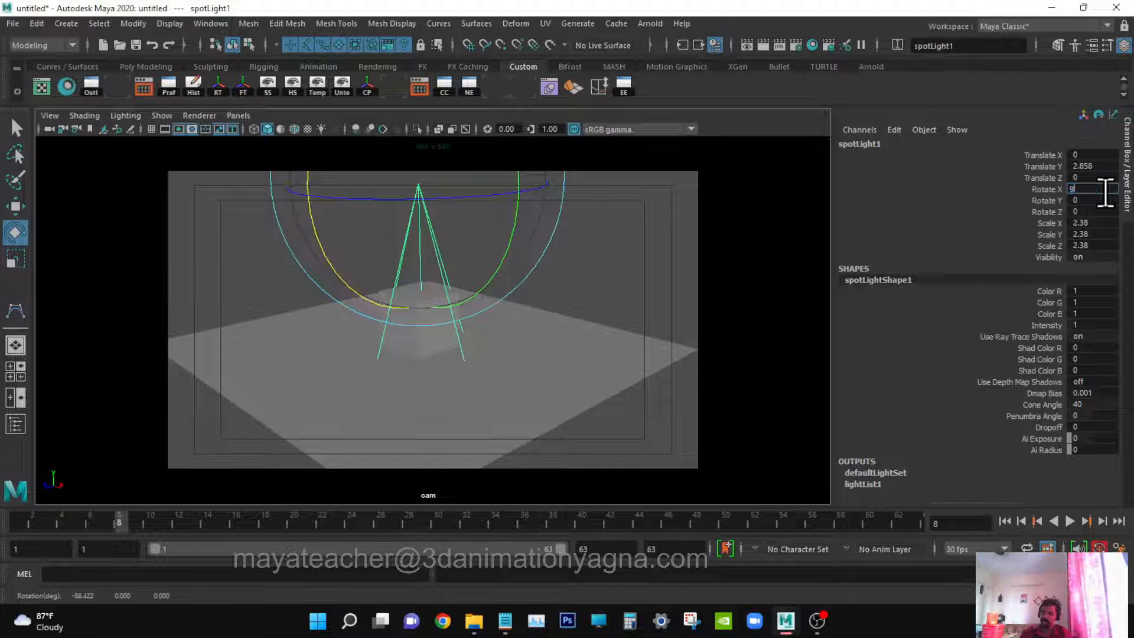
pyautogui.write('0')
pyautogui.press('Return')
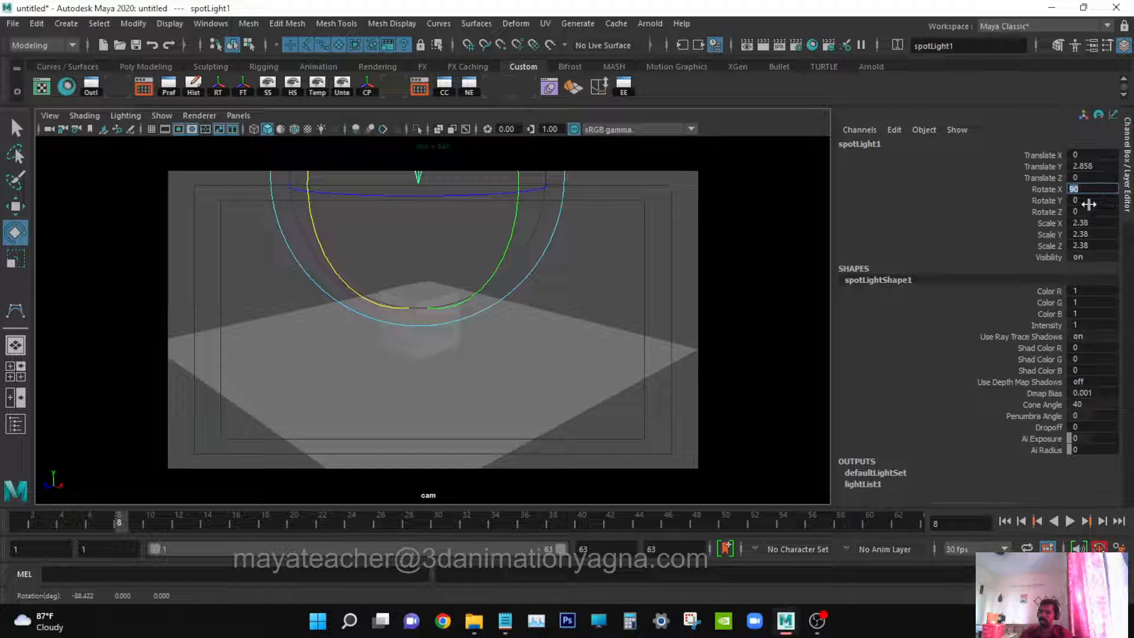
# Set the spot light's Rotate X to -90 and raise it to a Translate Y of about 6.08.
pyautogui.press('BackSpace')
pyautogui.write('-90')
pyautogui.press('Return')
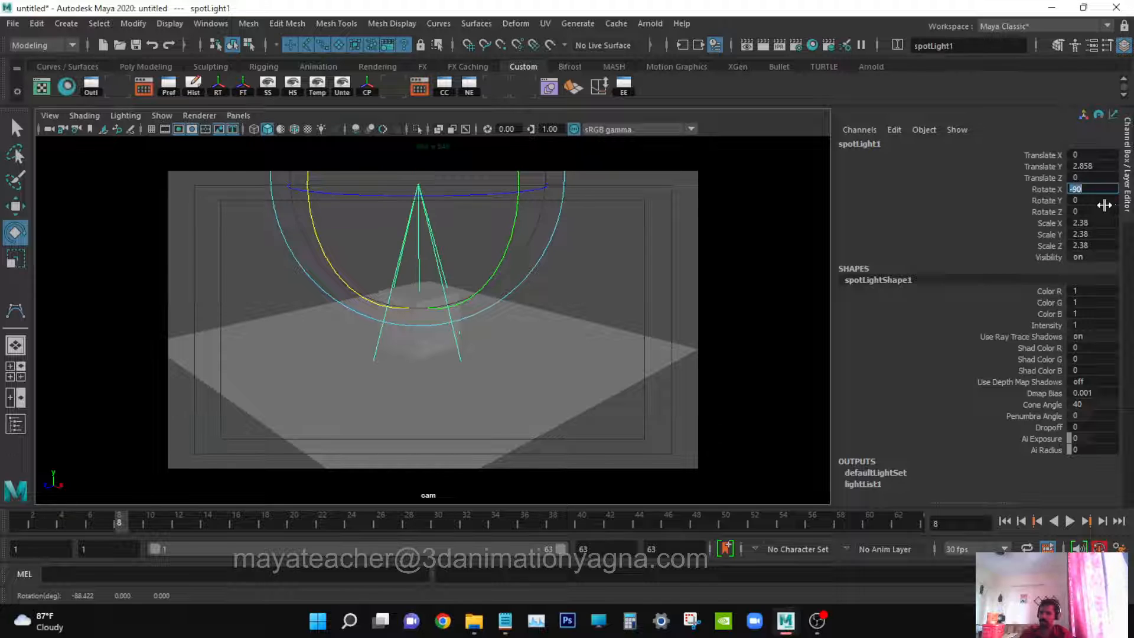
pyautogui.keyDown('alt'); pyautogui.moveTo(506, 348); pyautogui.dragTo(509, 403, button='middle'); pyautogui.keyUp('alt')
pyautogui.press('w')
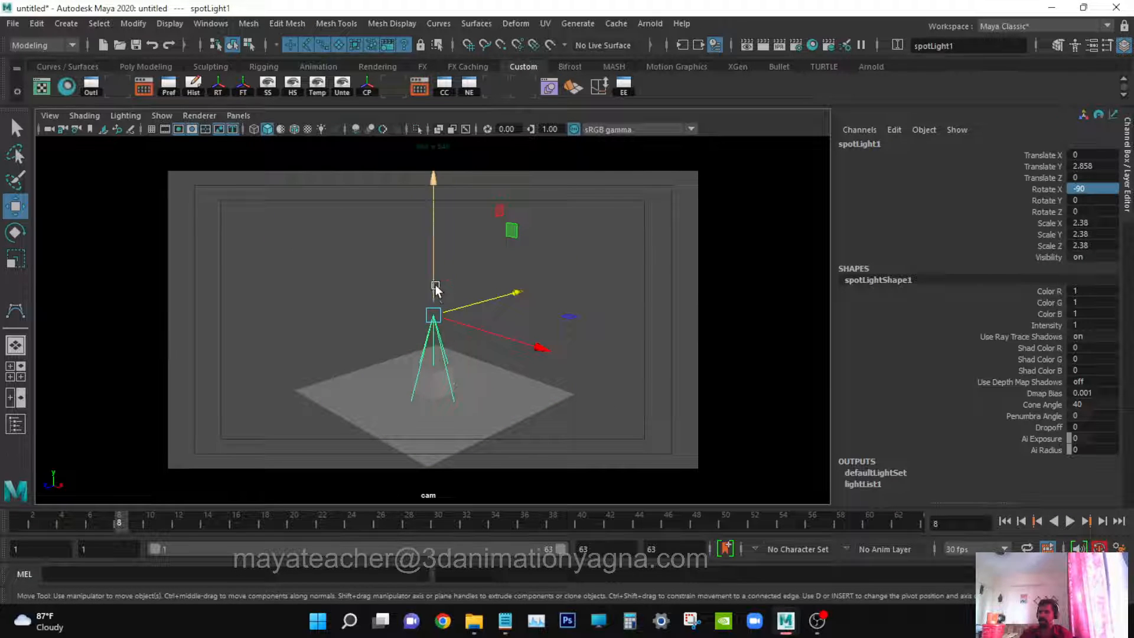
pyautogui.moveTo(435, 285); pyautogui.dragTo(449, 182)
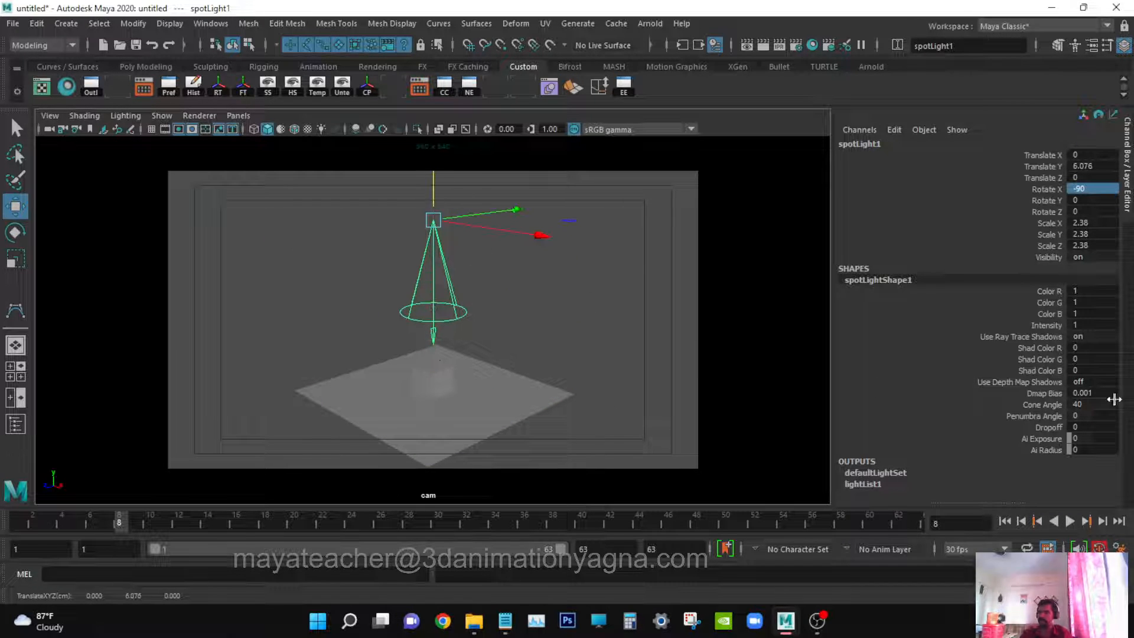
# Scale the spot light uniformly to about 4.13 so its cone reaches down to the plane.
pyautogui.press('r')
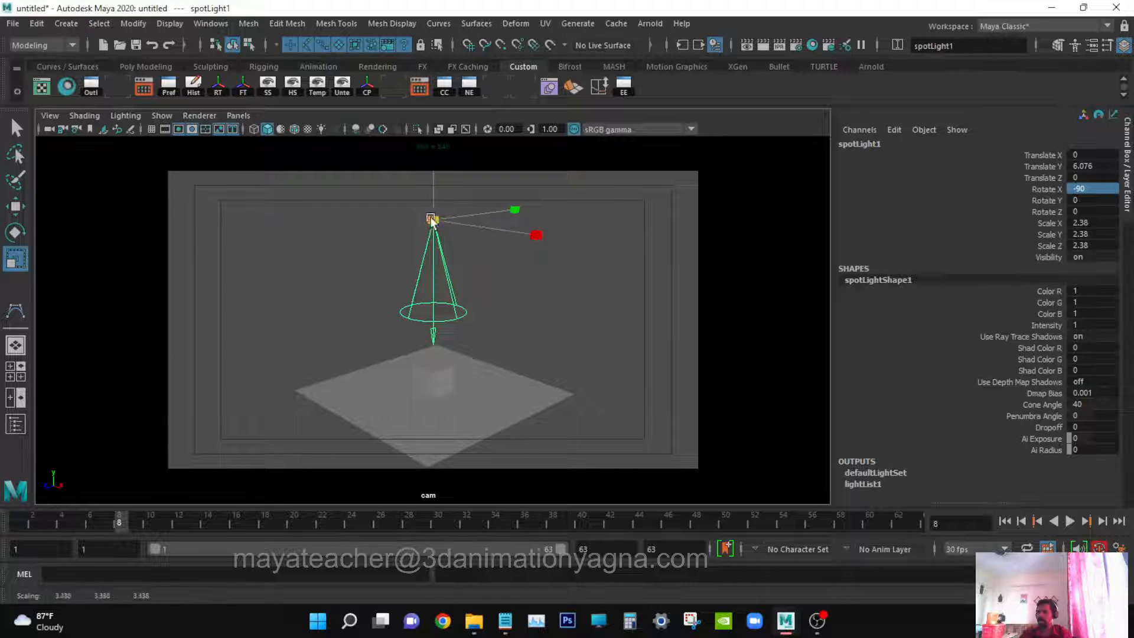
pyautogui.moveTo(438, 220); pyautogui.dragTo(555, 203)
pyautogui.hotkey('ctrl', 'z')
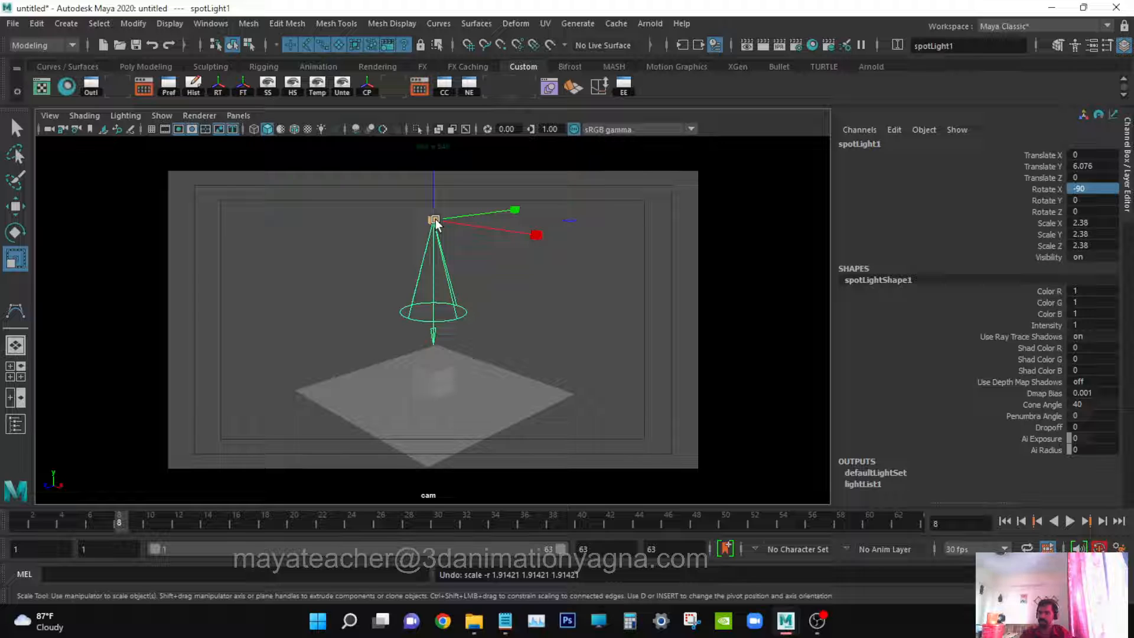
pyautogui.moveTo(435, 218); pyautogui.dragTo(526, 228)
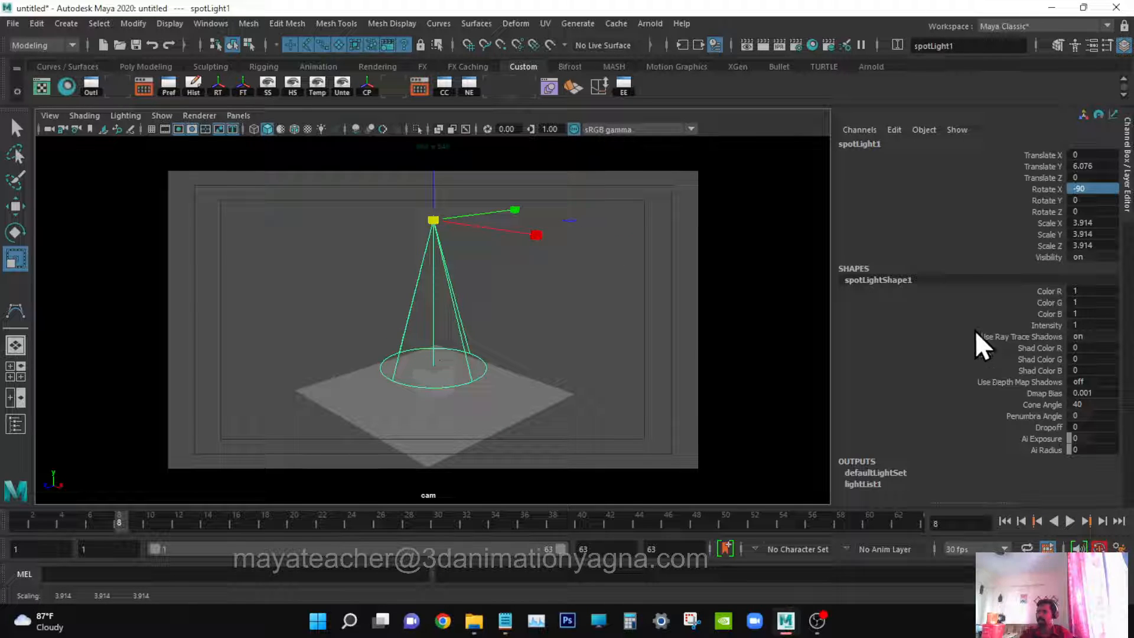
pyautogui.moveTo(434, 217); pyautogui.dragTo(448, 215)
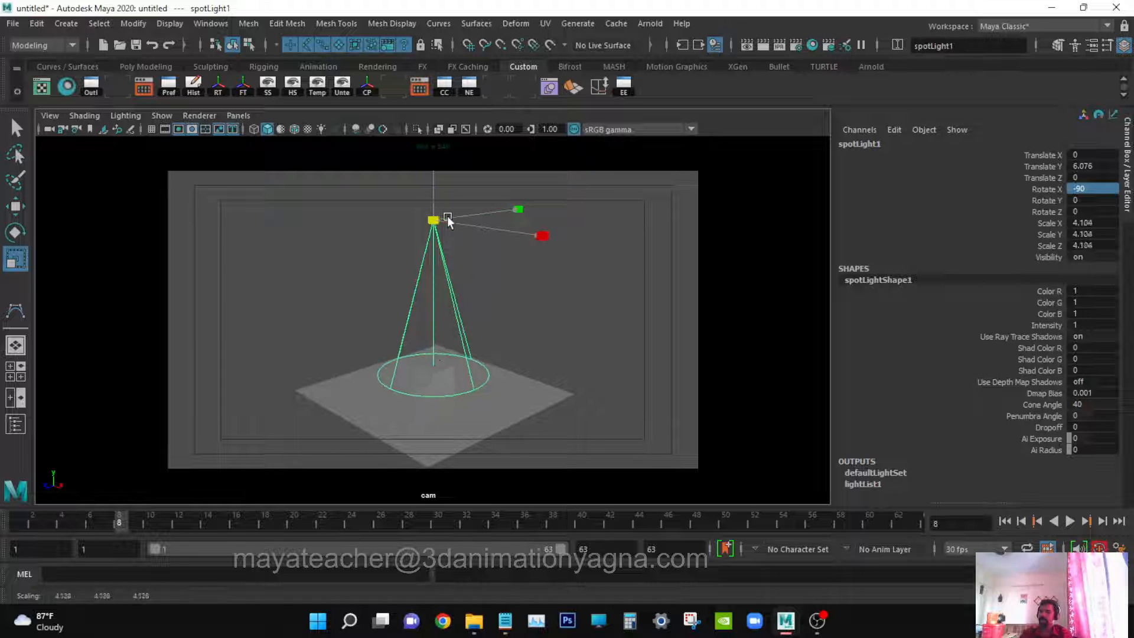
# Cycle the camera view through wireframe, smooth shaded and textured display, ending with the scene lit by the spot light.
pyautogui.scroll(5, 526, 366)
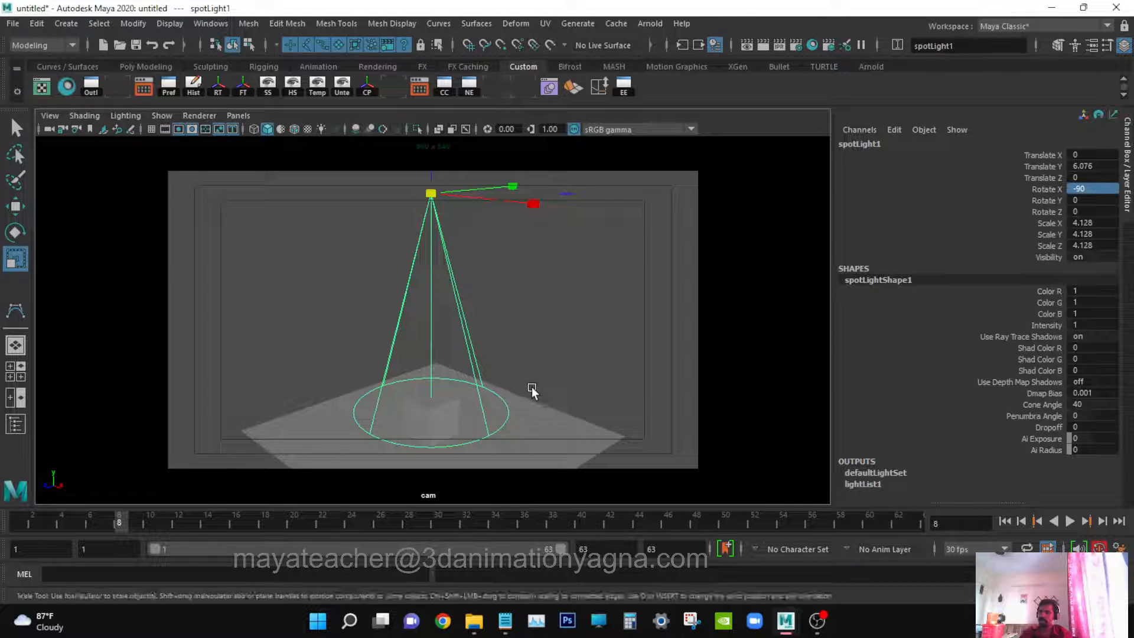
pyautogui.keyDown('alt'); pyautogui.moveTo(531, 386); pyautogui.dragTo(530, 367, button='middle'); pyautogui.keyUp('alt')
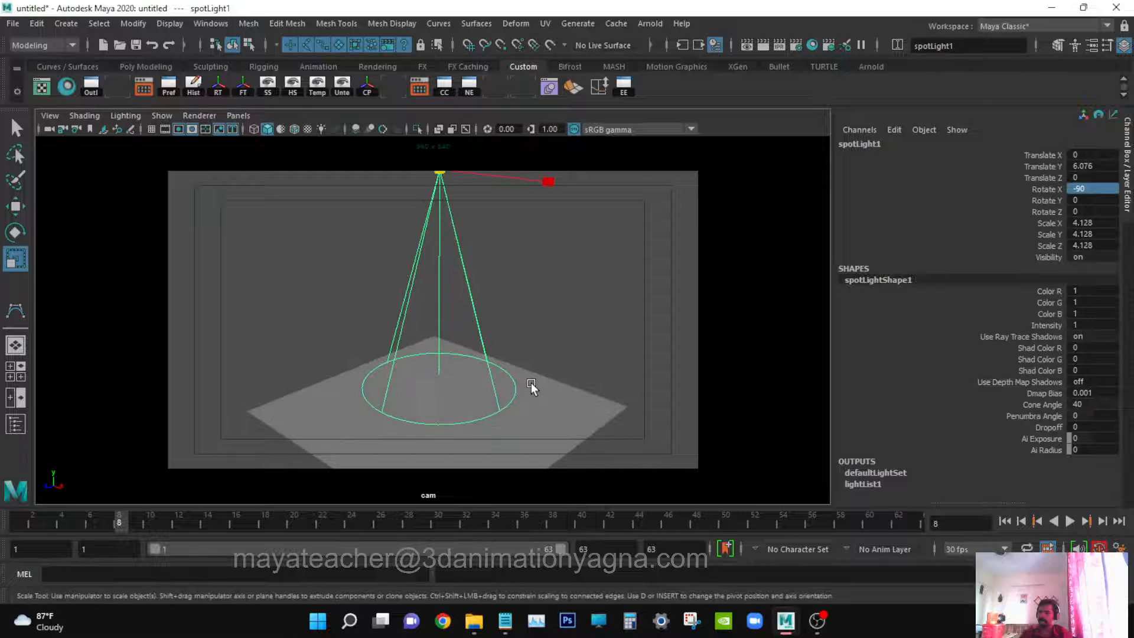
pyautogui.keyDown('alt'); pyautogui.moveTo(531, 382); pyautogui.dragTo(543, 381, button='right'); pyautogui.keyUp('alt')
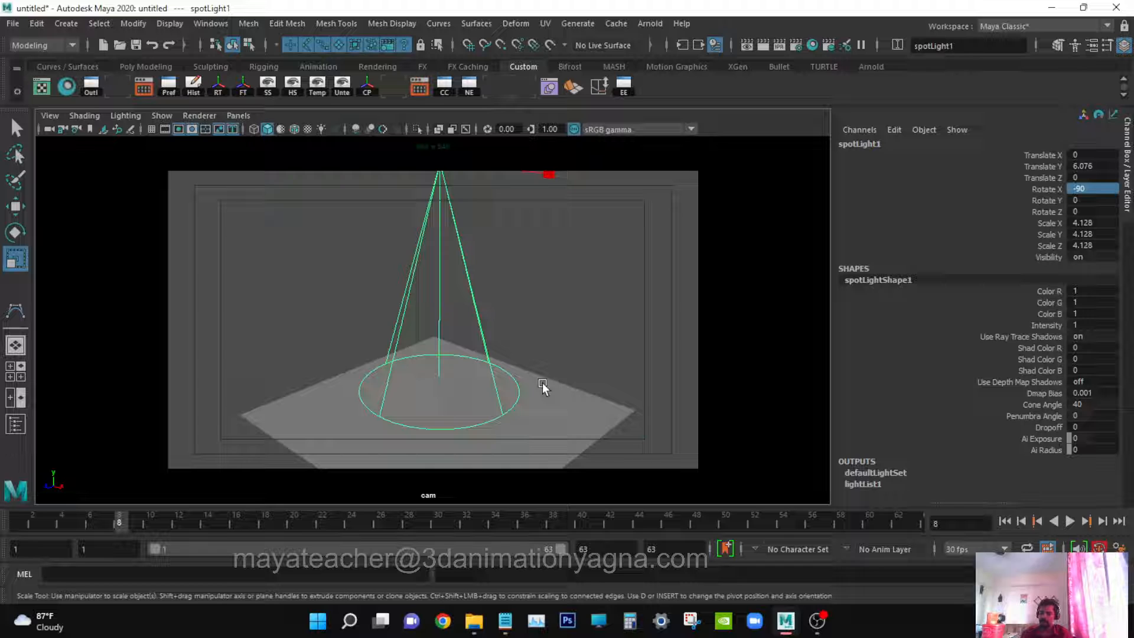
pyautogui.press('4')
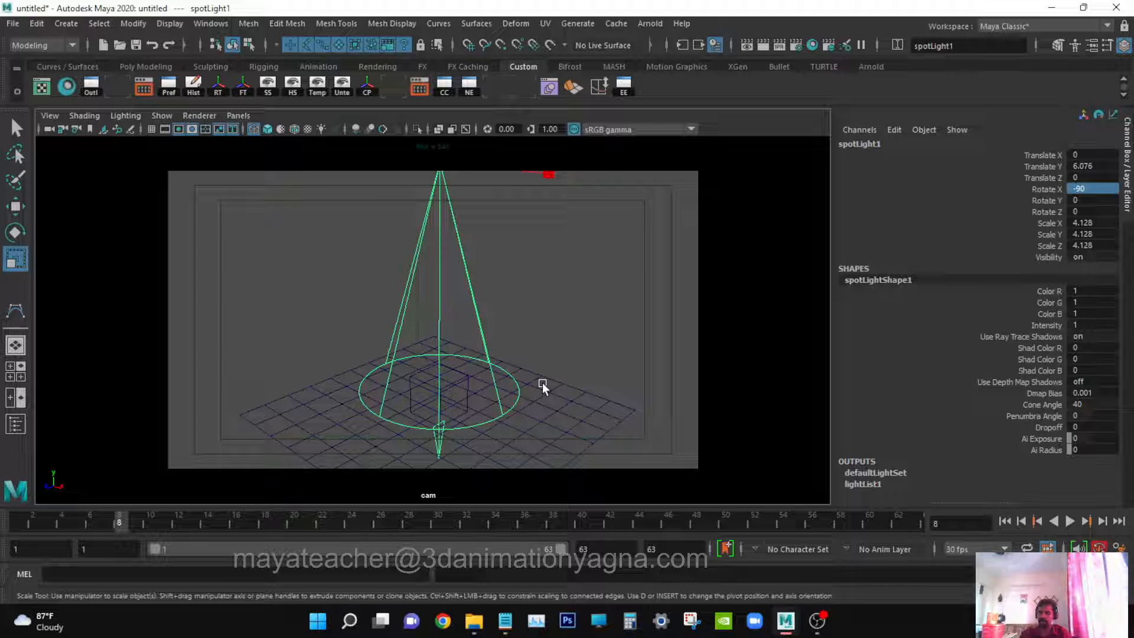
pyautogui.press('5')
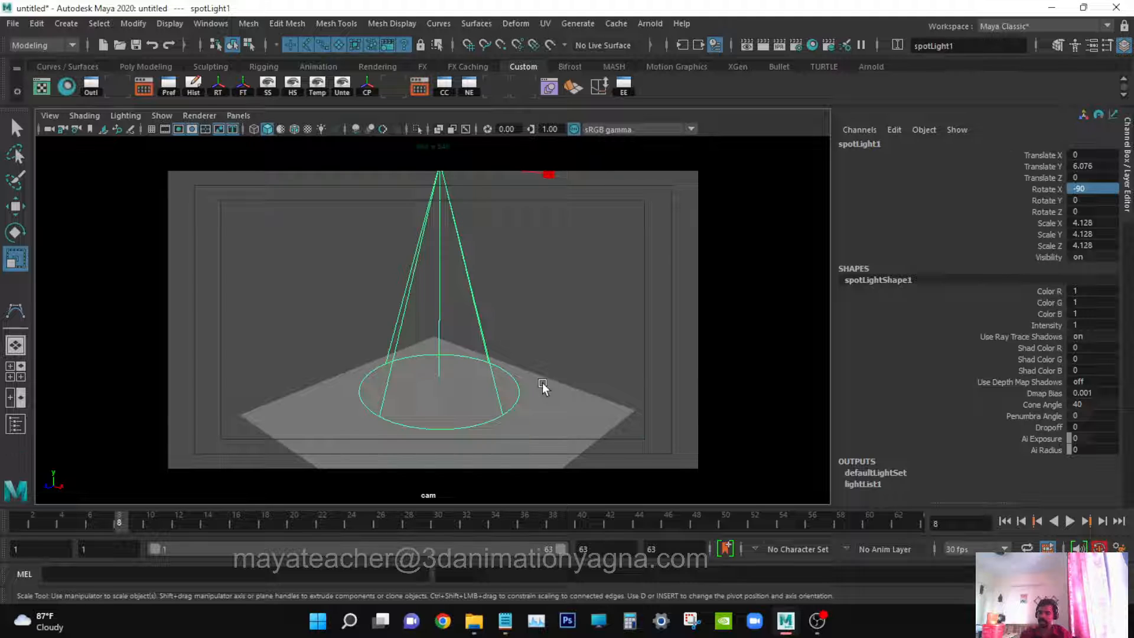
pyautogui.press('6')
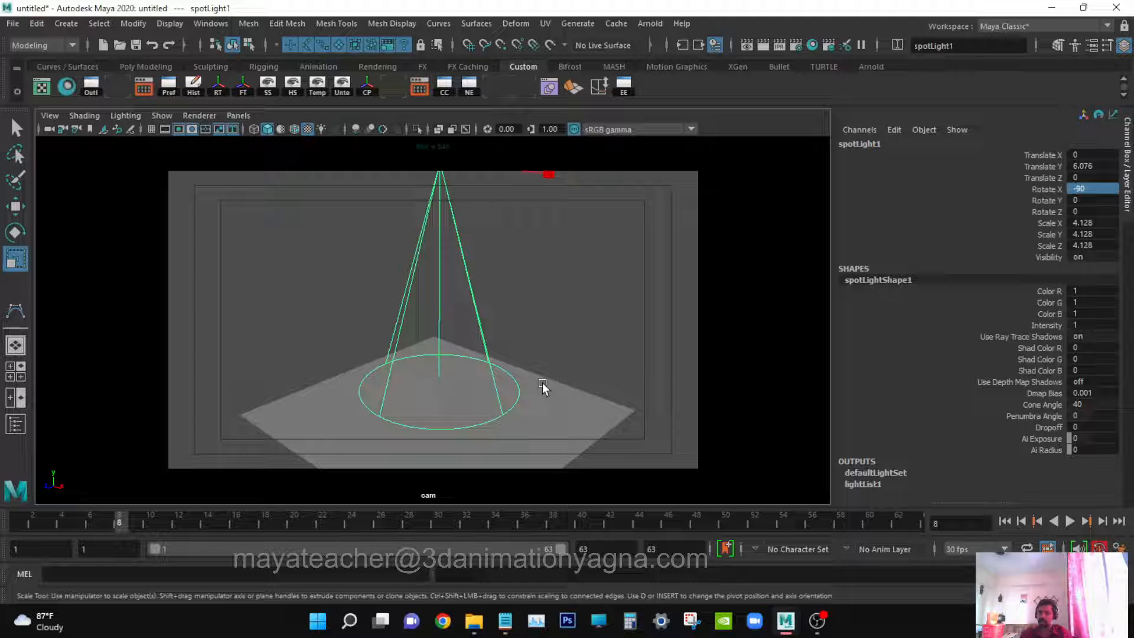
pyautogui.press('7')
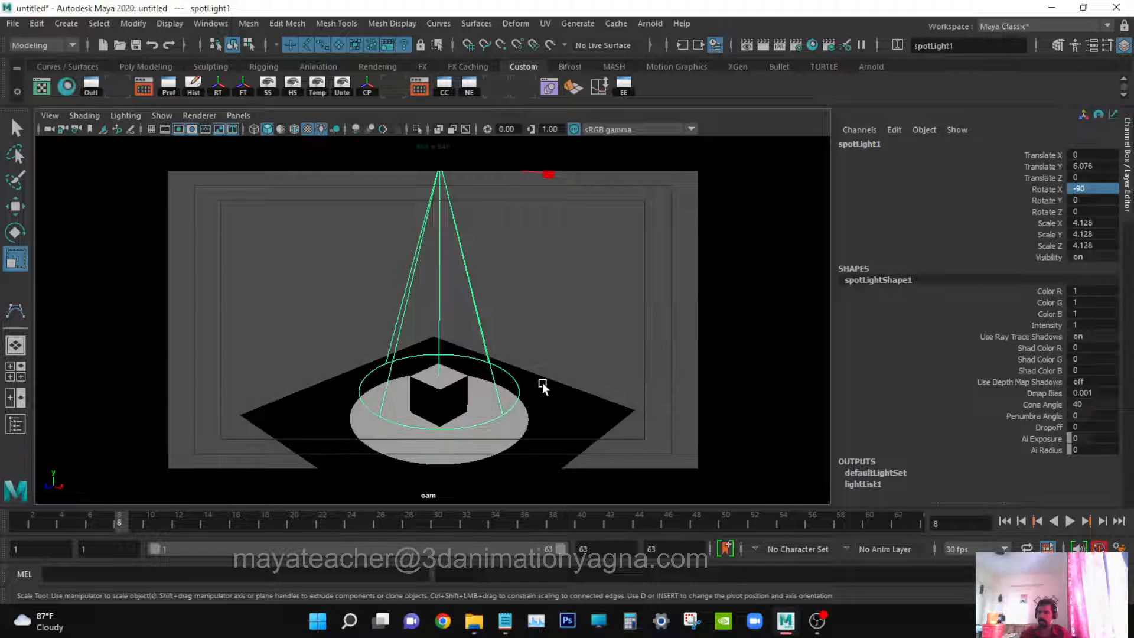
pyautogui.keyDown('alt'); pyautogui.moveTo(542, 382); pyautogui.dragTo(478, 362); pyautogui.keyUp('alt')
pyautogui.scroll(-3, 477, 363)
pyautogui.keyDown('alt'); pyautogui.moveTo(477, 363); pyautogui.dragTo(519, 368, button='right'); pyautogui.keyUp('alt')
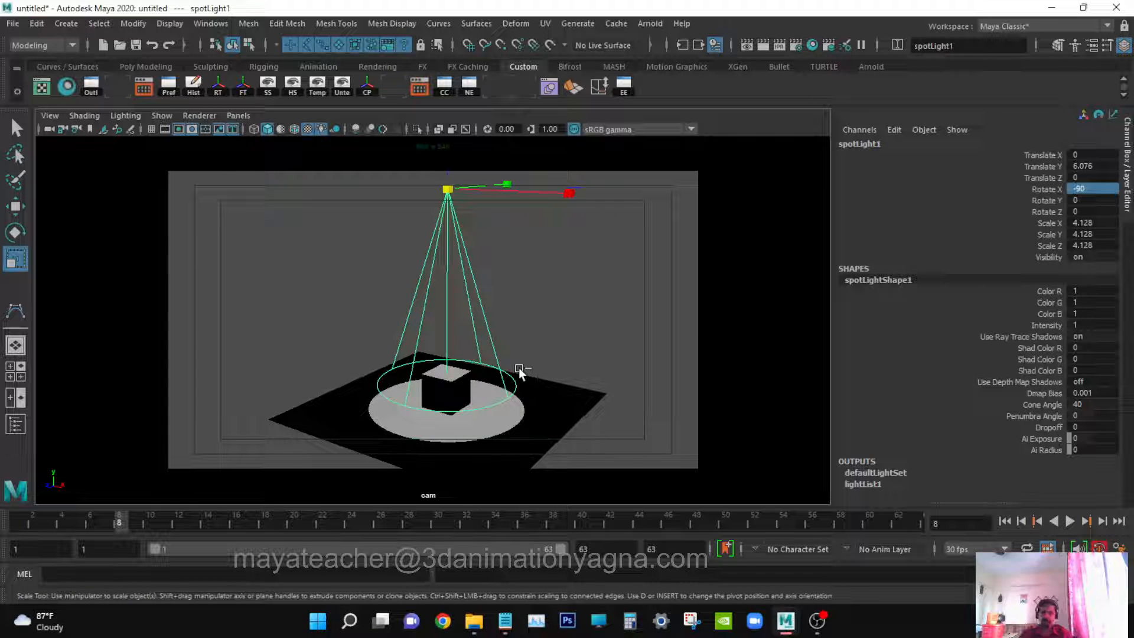
# Show the spot light's shape attributes in the Attribute Editor and change its color to light blue.
pyautogui.hotkey('ctrl', 'a')
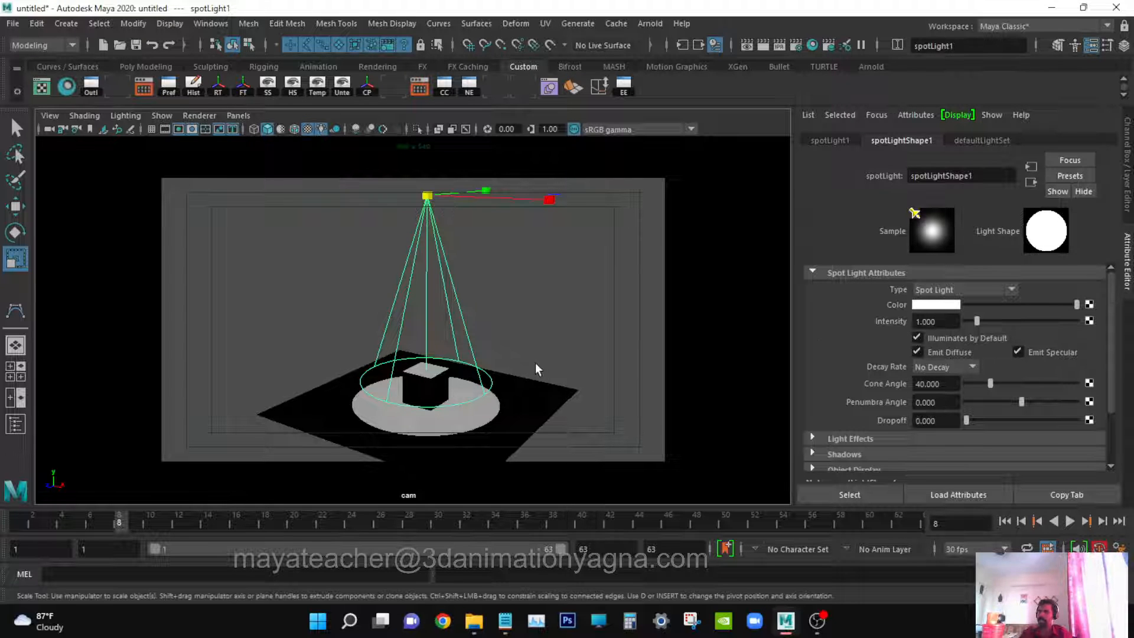
pyautogui.click(558, 435)
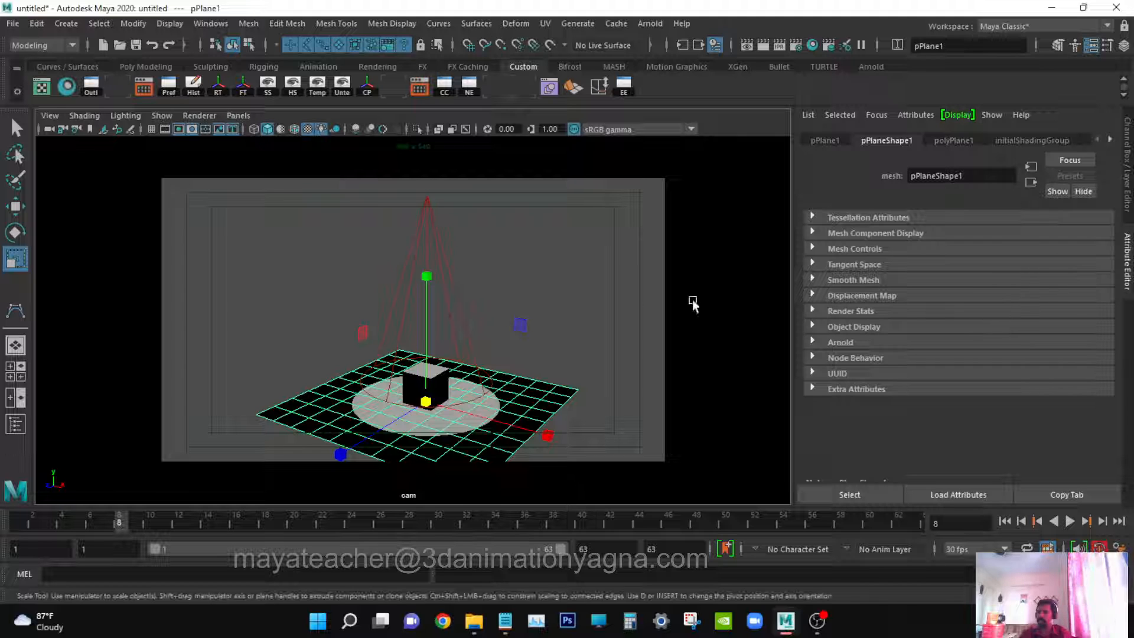
pyautogui.moveTo(405, 200); pyautogui.dragTo(474, 227)
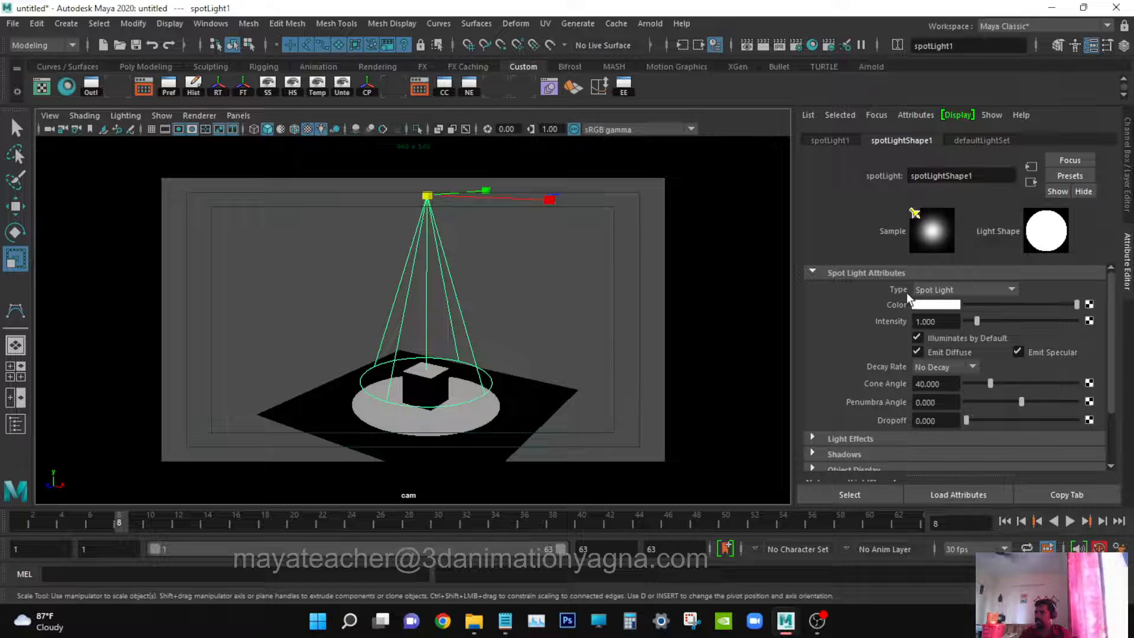
pyautogui.click(942, 308)
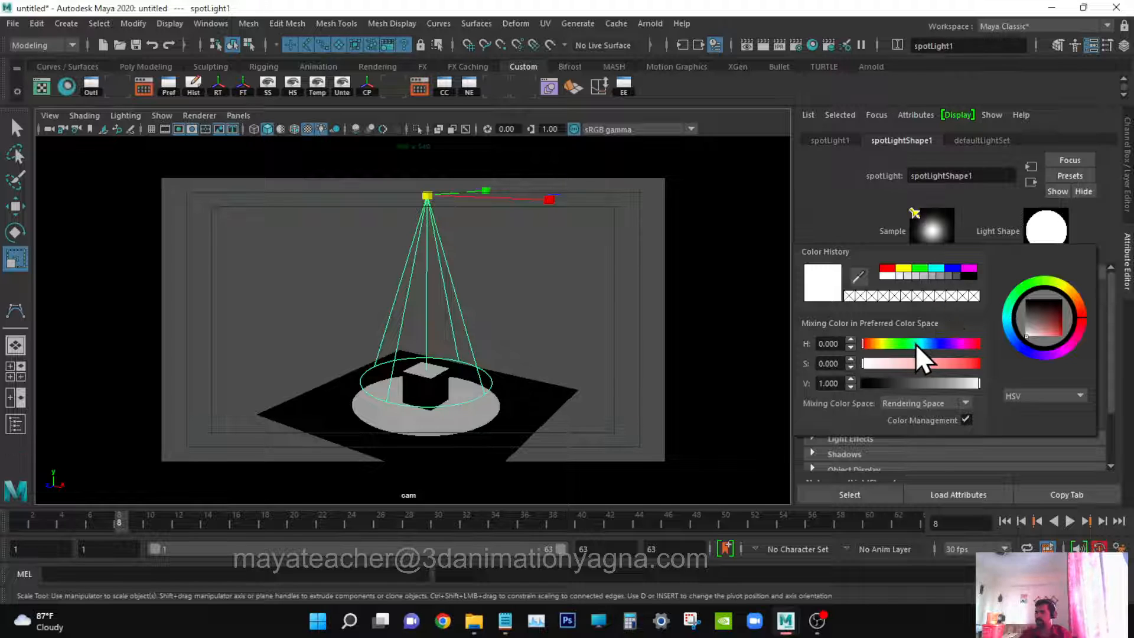
pyautogui.moveTo(915, 344); pyautogui.dragTo(948, 363)
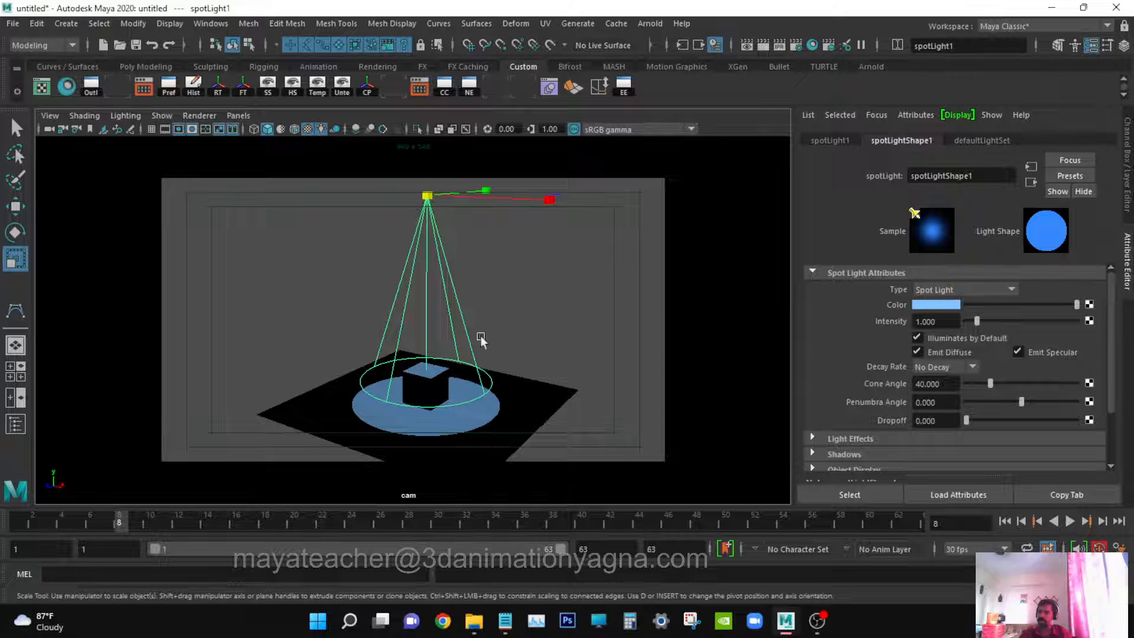
# Try a red hue for the spot light's color, and settle on a slightly desaturated blue with a hue of about 226.
pyautogui.click(931, 305)
pyautogui.moveTo(893, 344); pyautogui.dragTo(842, 344)
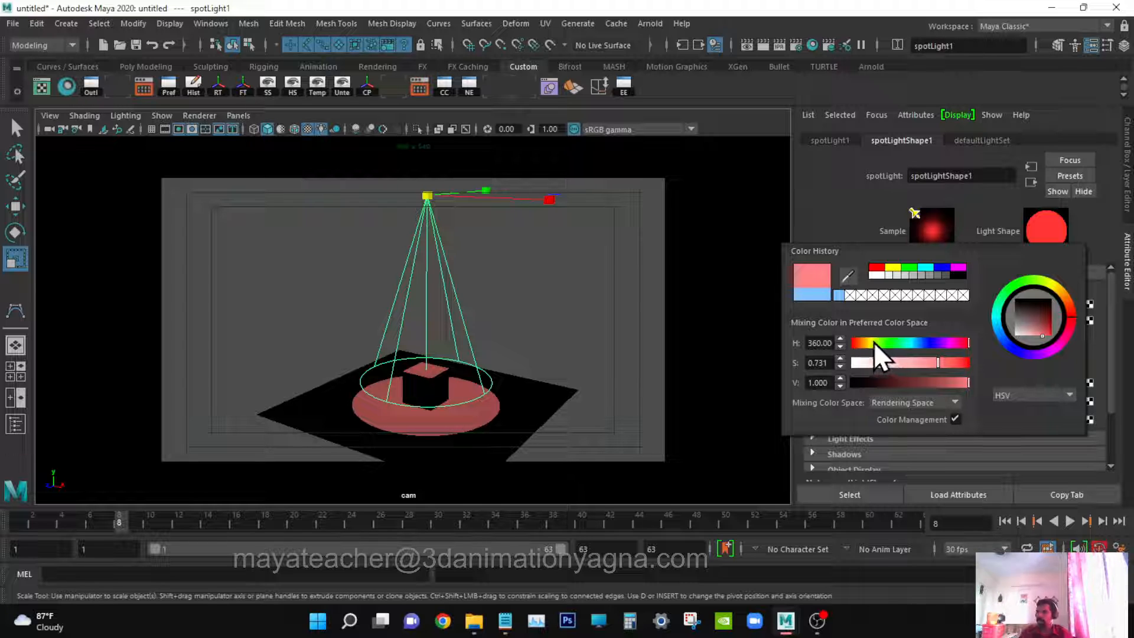
pyautogui.moveTo(874, 342); pyautogui.dragTo(926, 347)
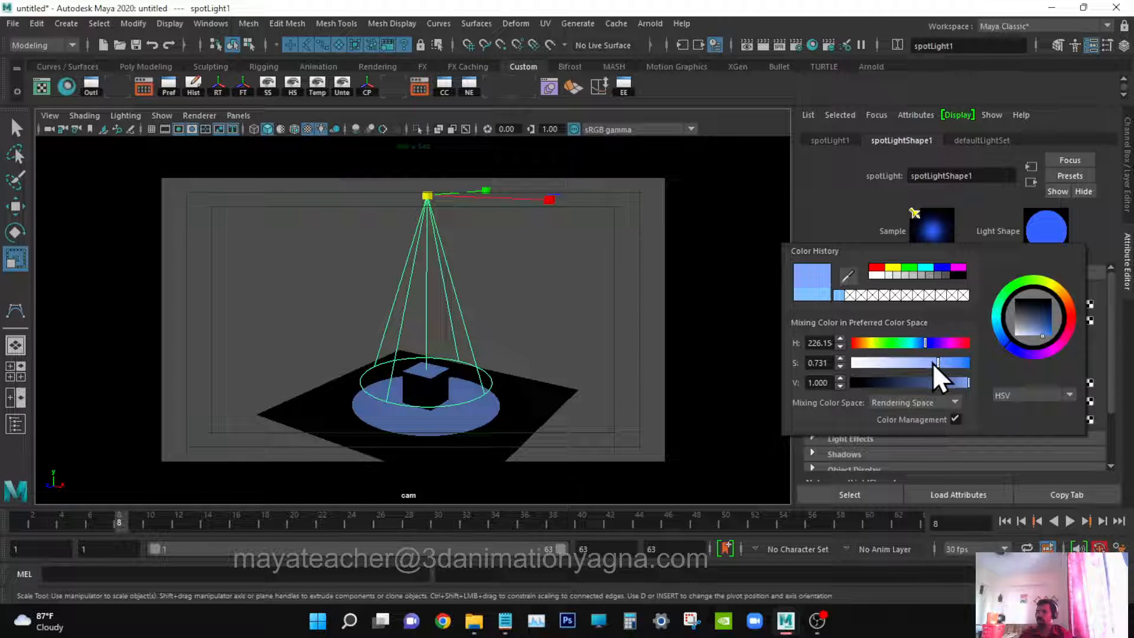
pyautogui.moveTo(934, 363); pyautogui.dragTo(986, 363)
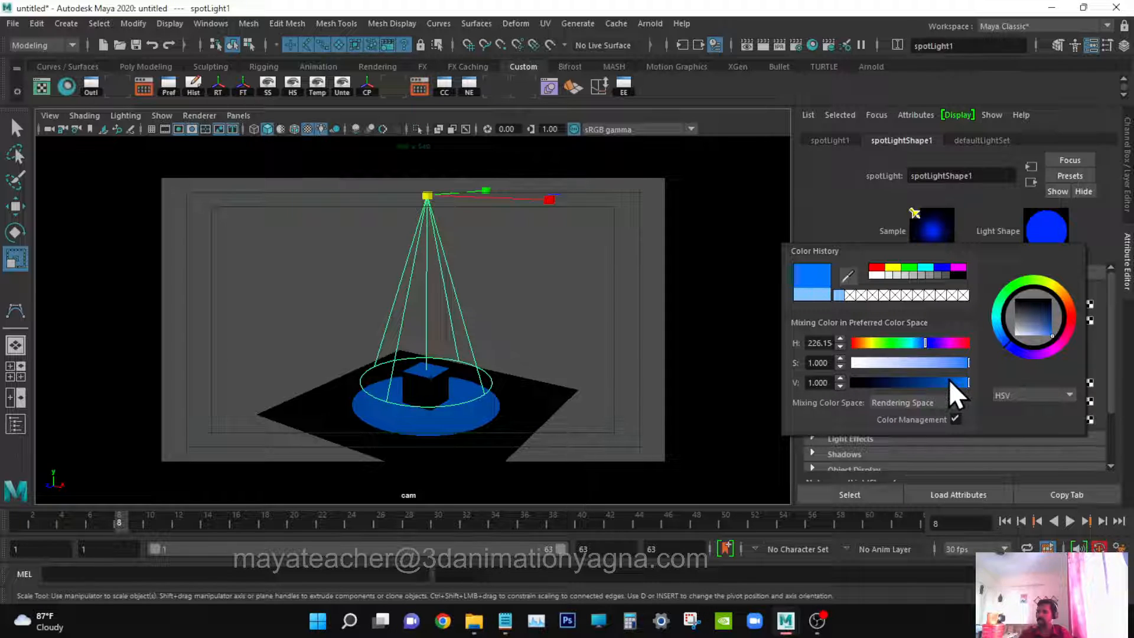
pyautogui.moveTo(948, 379); pyautogui.dragTo(986, 373)
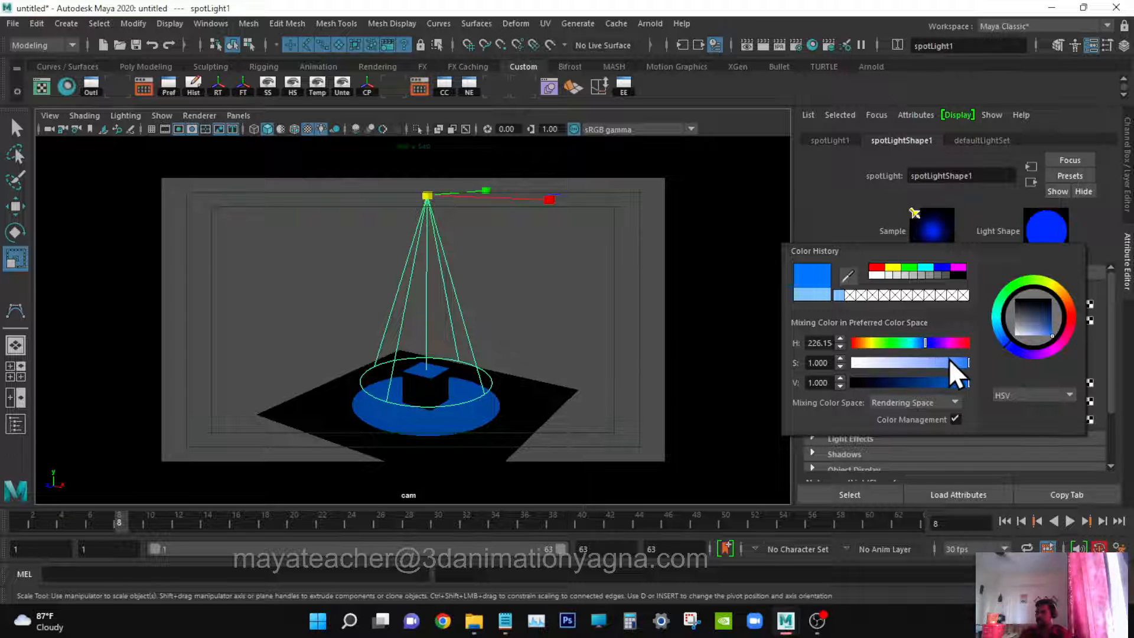
pyautogui.moveTo(951, 359); pyautogui.dragTo(942, 359)
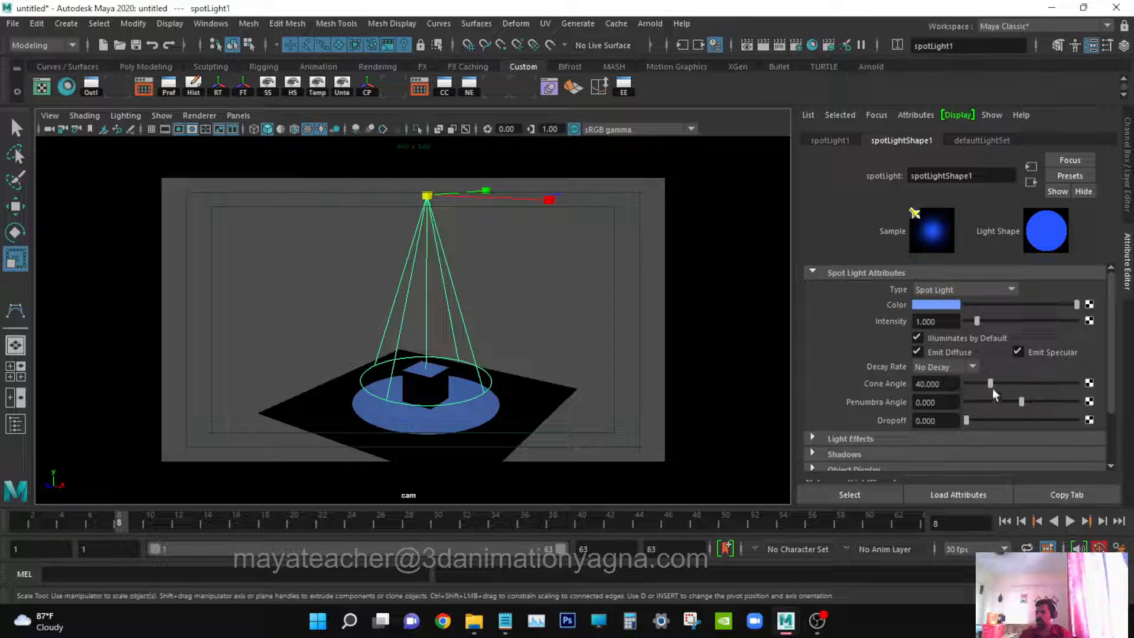
# Widen the spot light's Cone Angle to about 42.08 and inspect the cone in a temporarily full-screen viewport.
pyautogui.moveTo(990, 385)
pyautogui.mouseDown()
pyautogui.moveTo(1007, 385)
pyautogui.moveTo(990, 386)
pyautogui.mouseUp()
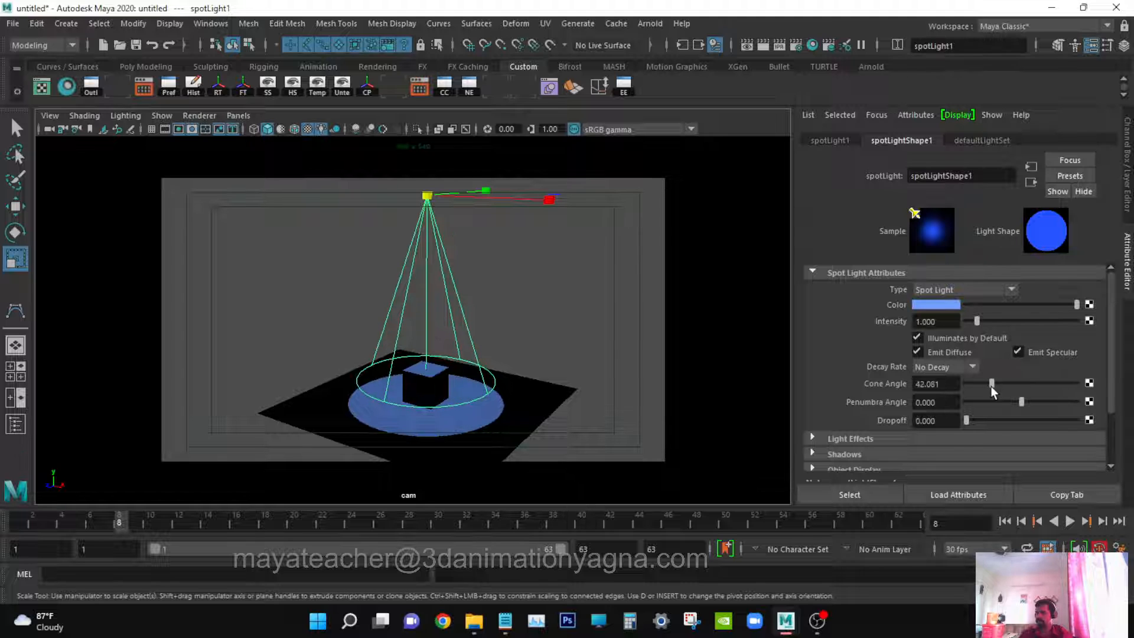
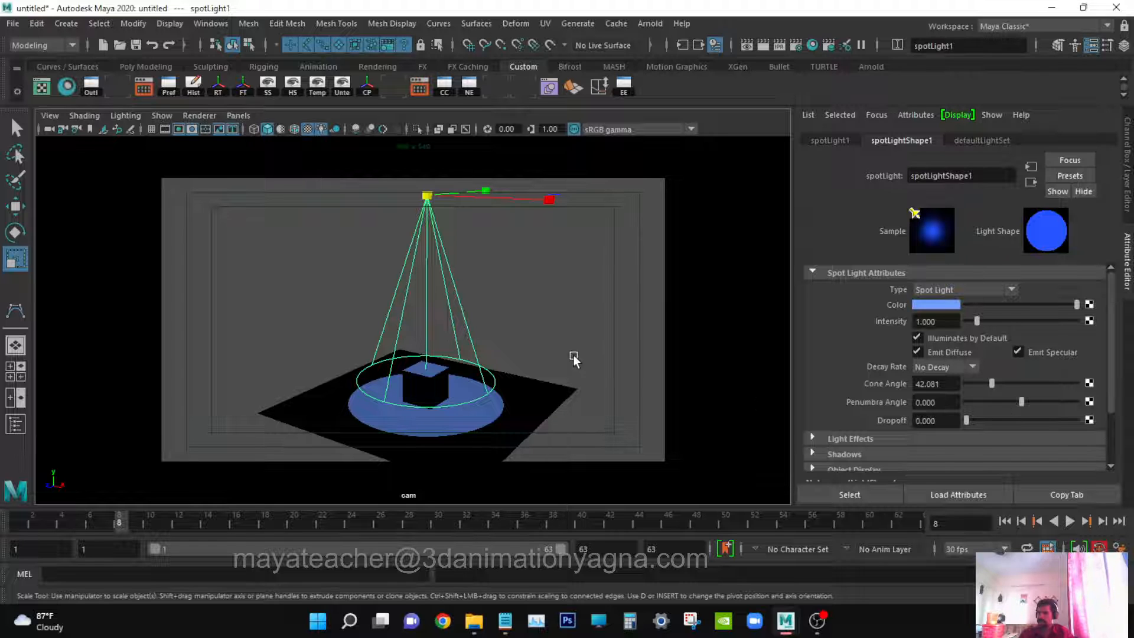
pyautogui.hotkey('ctrl', 'space')
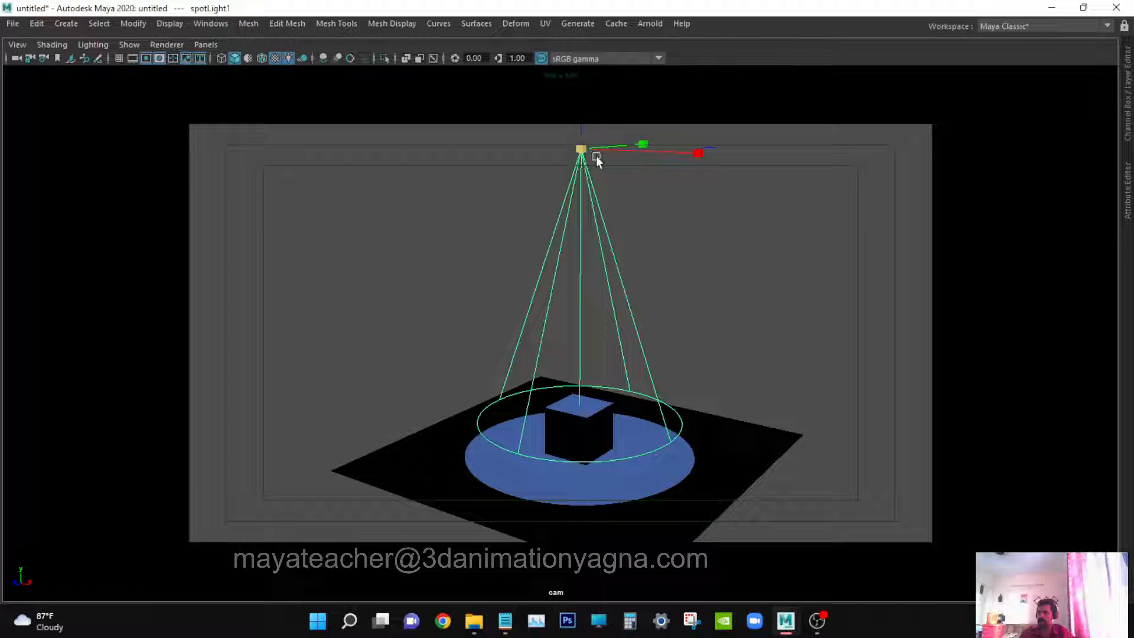
pyautogui.click(582, 149)
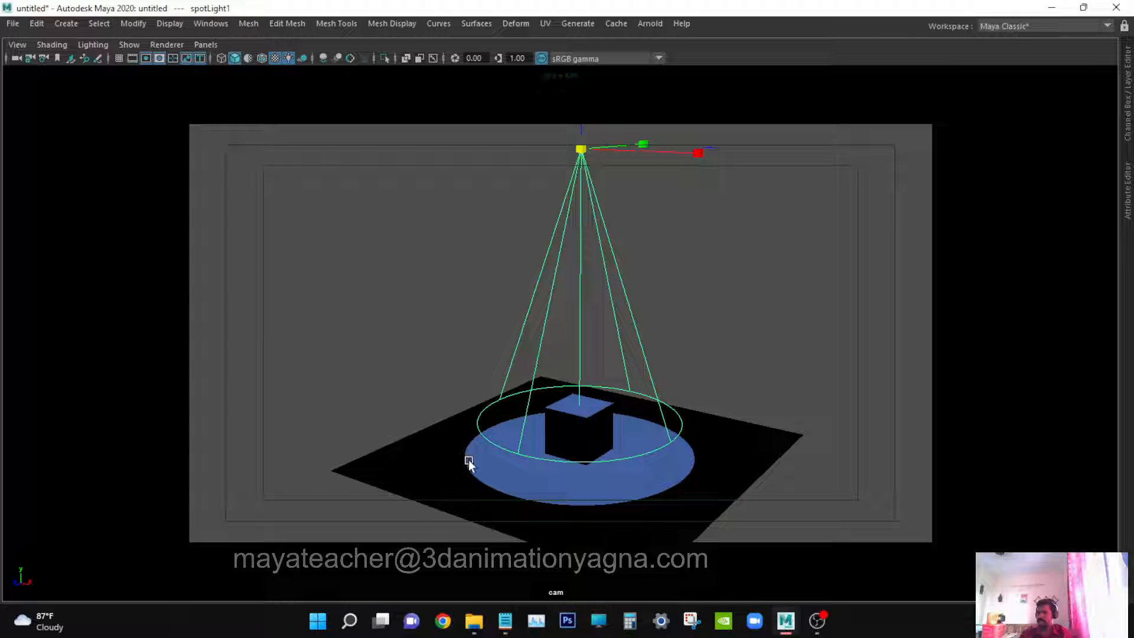
pyautogui.hotkey('ctrl', 'space')
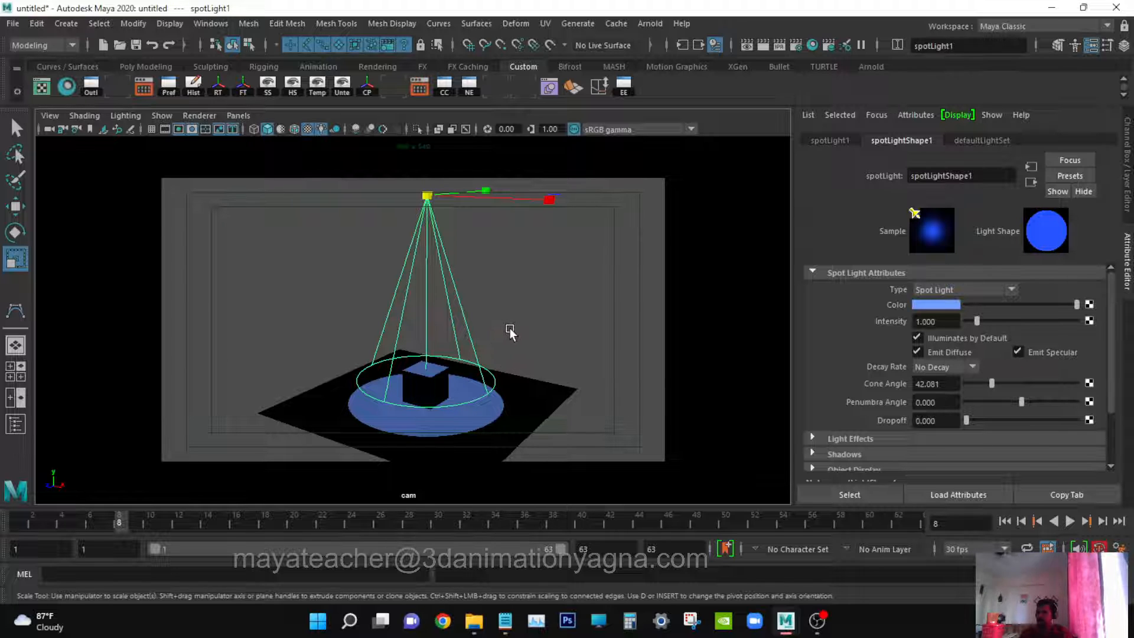
# Soften the edge of the spot light's pool by raising its Penumbra Angle to about 6.62.
pyautogui.scroll(3, 511, 331)
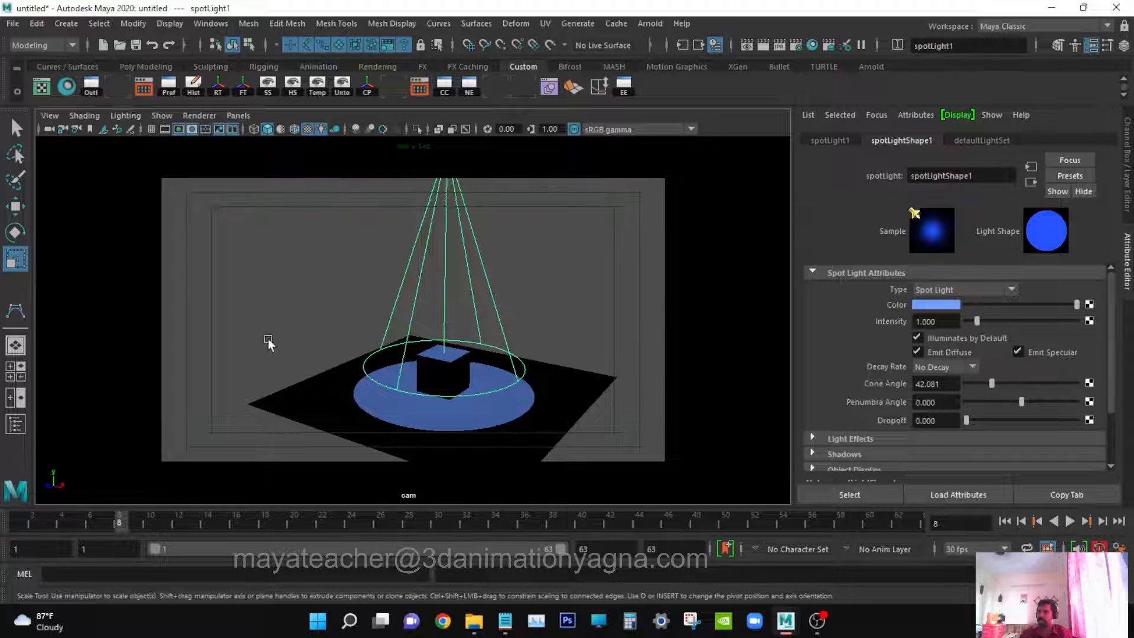
pyautogui.keyDown('alt'); pyautogui.moveTo(488, 347); pyautogui.dragTo(470, 348, button='middle'); pyautogui.keyUp('alt')
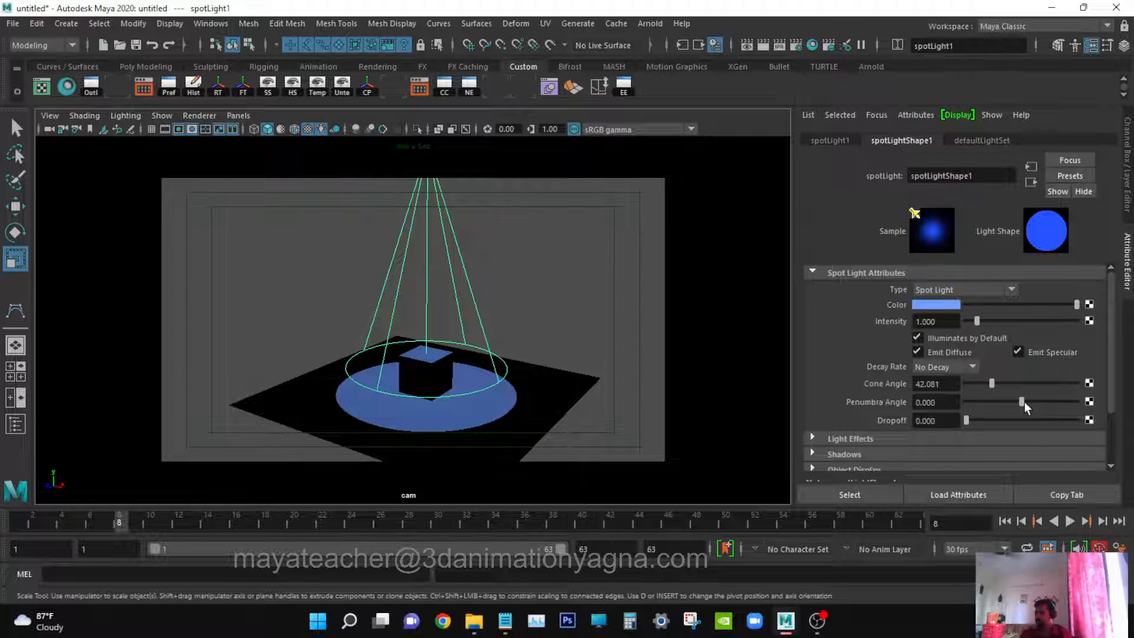
pyautogui.moveTo(1022, 402); pyautogui.dragTo(1042, 402)
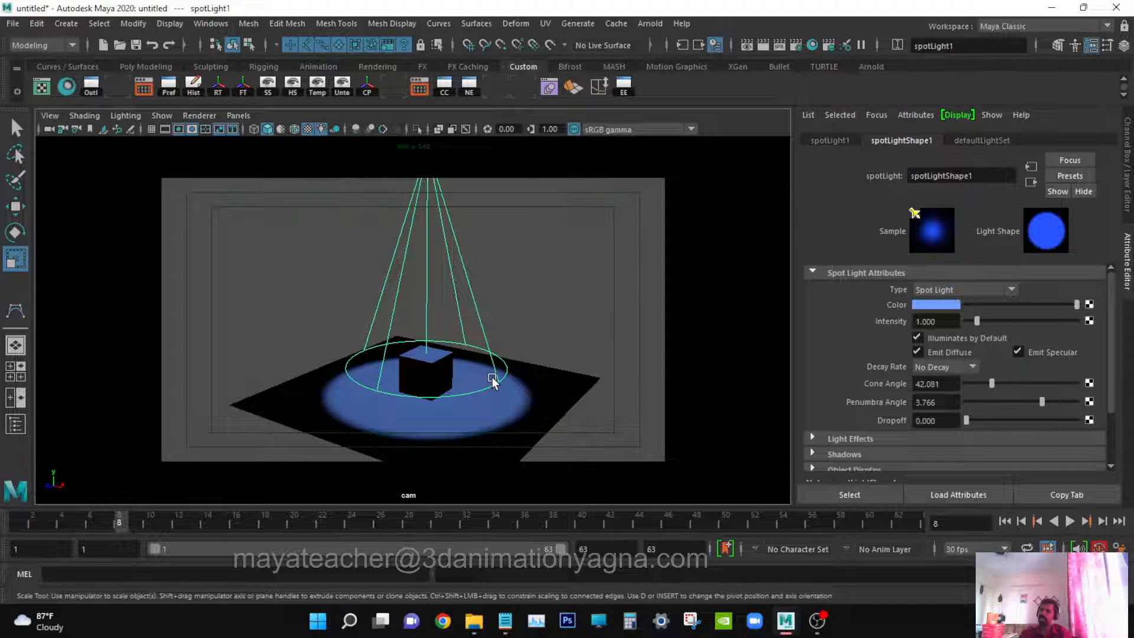
pyautogui.click(1046, 402)
pyautogui.moveTo(1045, 402); pyautogui.dragTo(1057, 404)
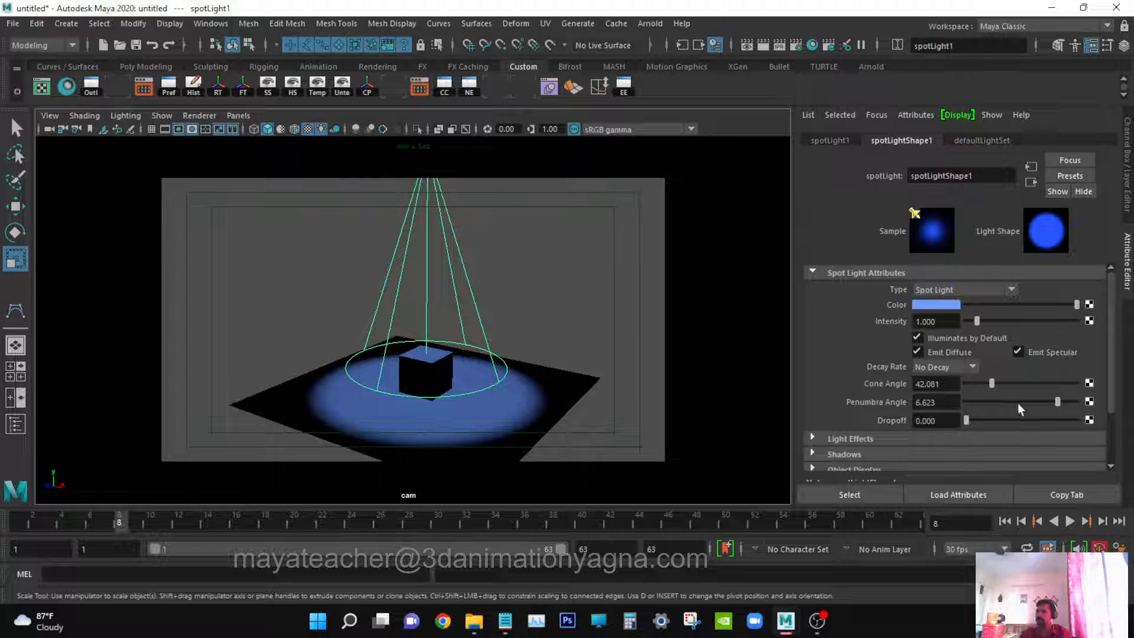
pyautogui.scroll(-2, 1038, 389)
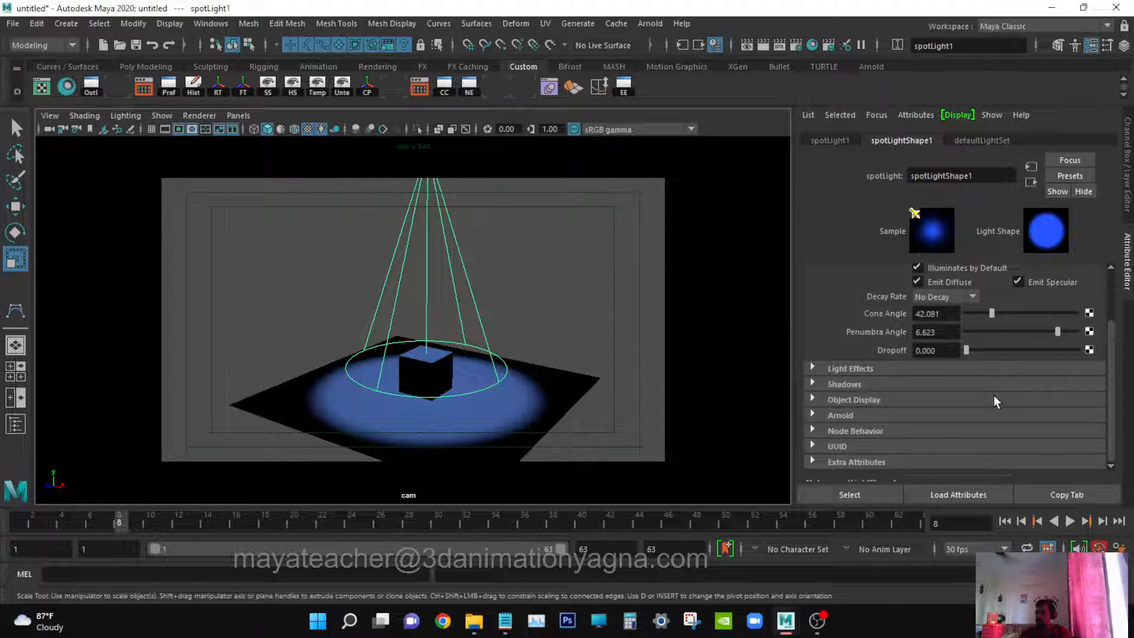
# Expand the spot light's Shadows section and examine its depth map and raytrace shadow attributes.
pyautogui.click(875, 385)
pyautogui.scroll(-2, 998, 347)
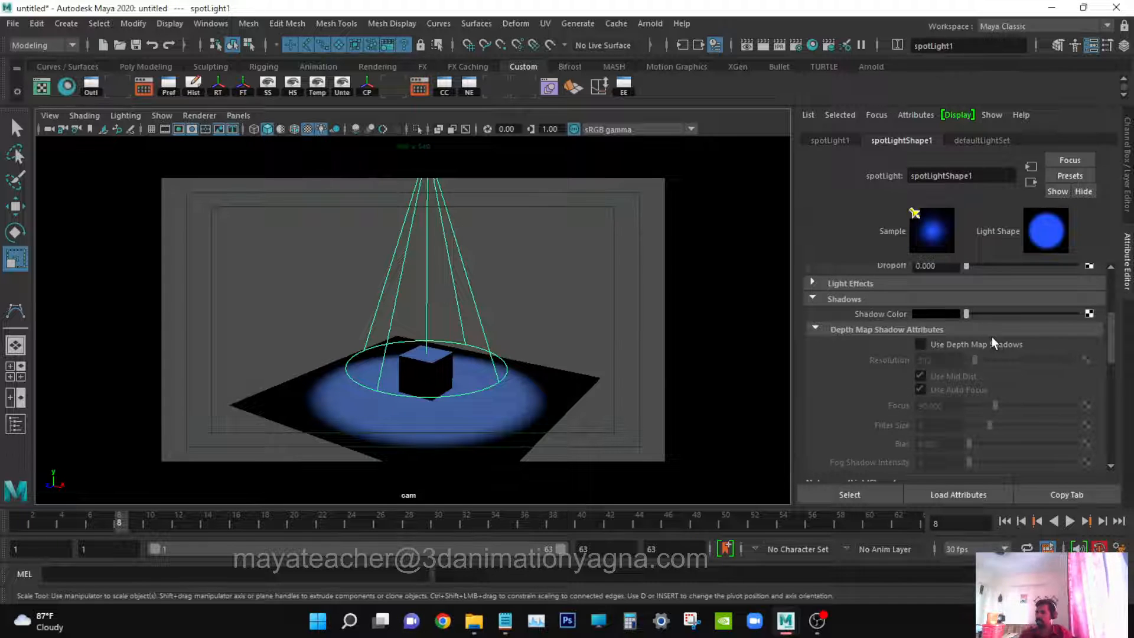
pyautogui.scroll(-6, 965, 350)
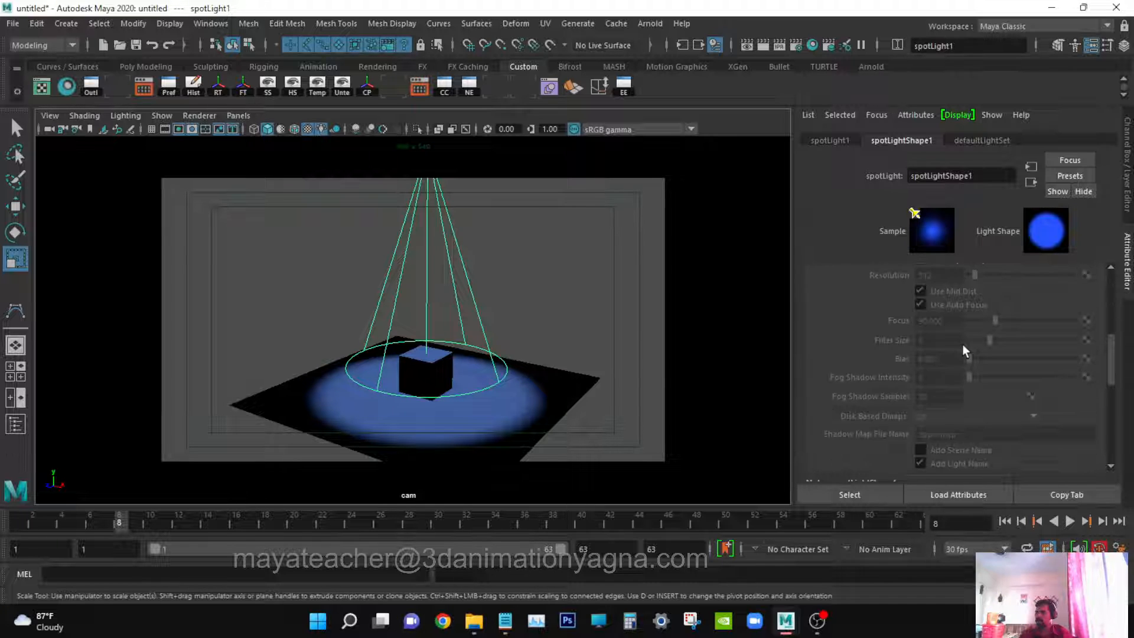
pyautogui.scroll(-2, 965, 350)
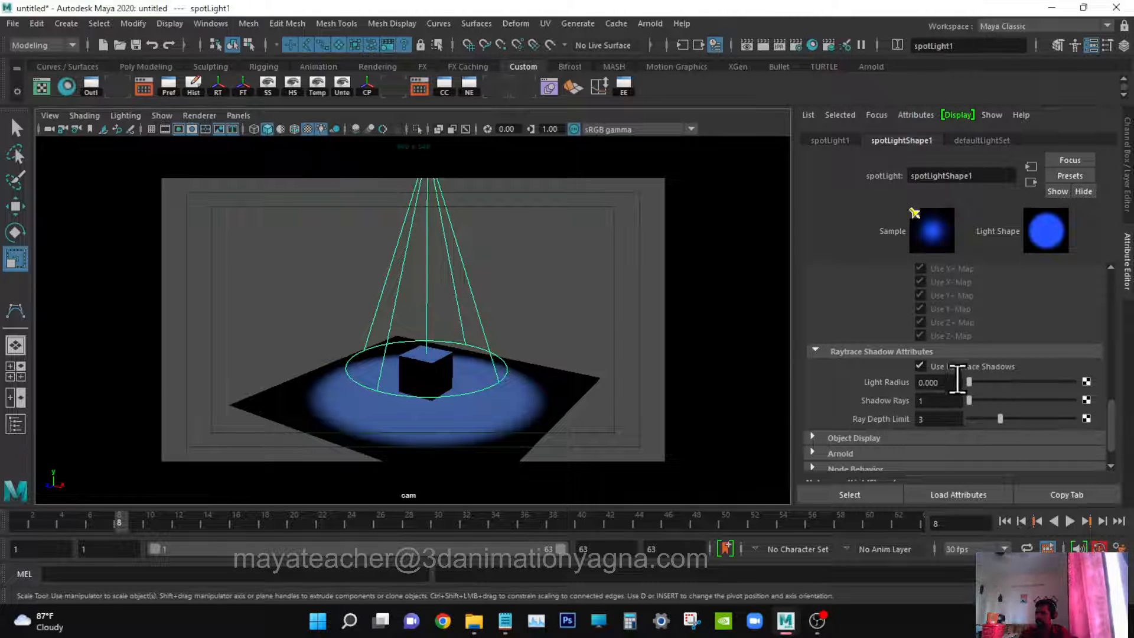
pyautogui.scroll(4, 1009, 364)
pyautogui.scroll(3, 1008, 365)
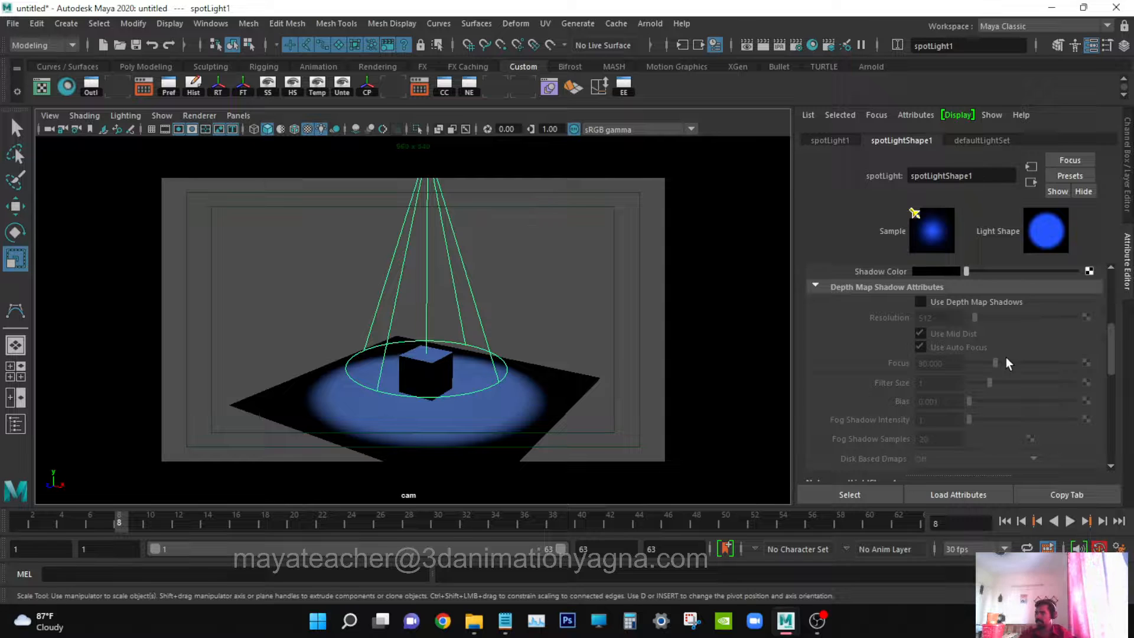
pyautogui.scroll(1, 1009, 365)
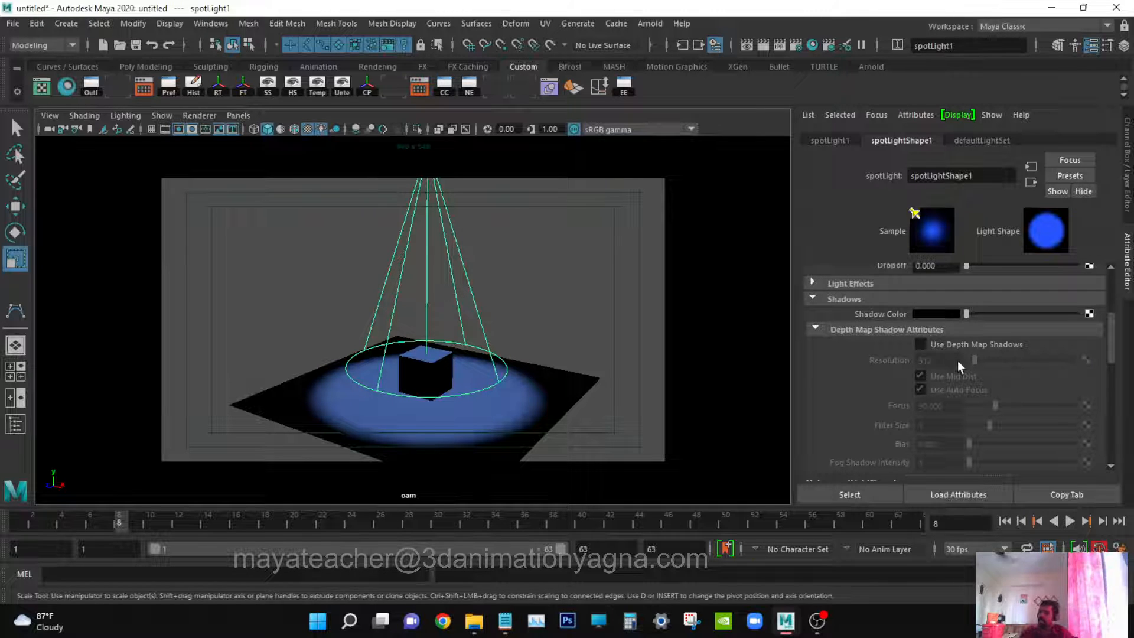
pyautogui.scroll(-8, 952, 367)
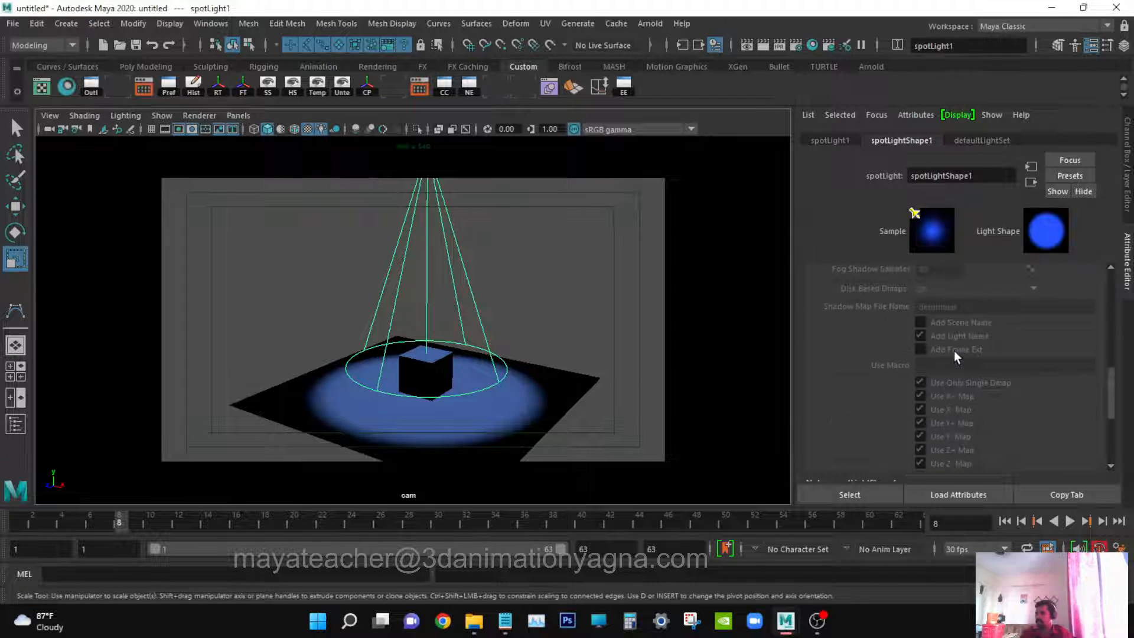
pyautogui.scroll(8, 998, 313)
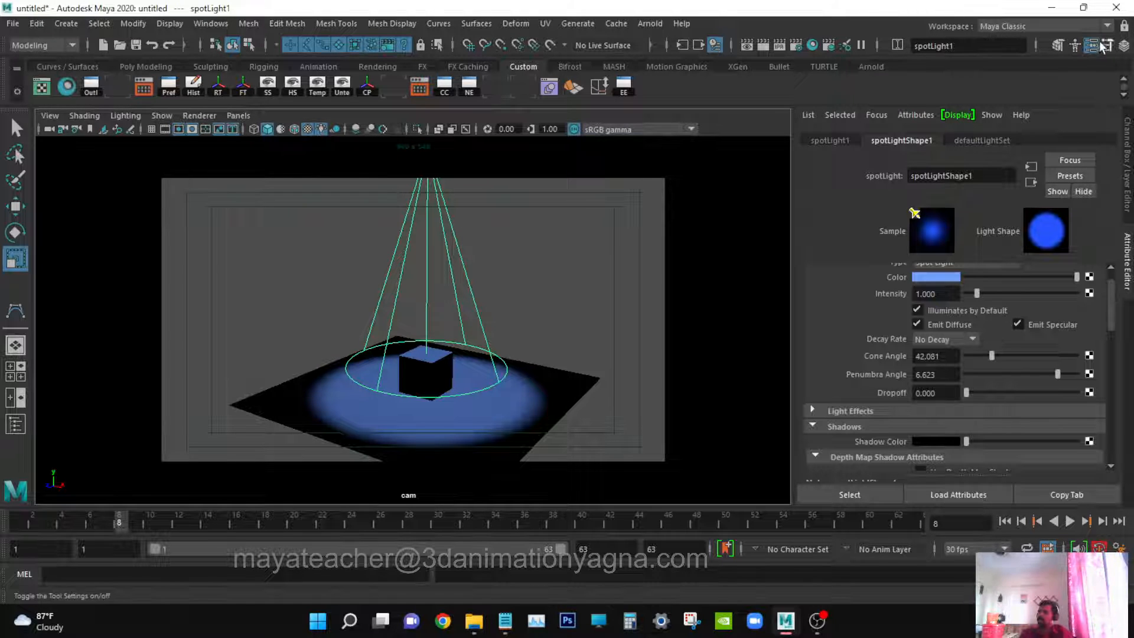
# Replace the Attribute Editor with the Channel Box and select the ground plane in a closer camera view.
pyautogui.hotkey('ctrl', 'a')
pyautogui.keyDown('alt'); pyautogui.moveTo(429, 357); pyautogui.dragTo(582, 359, button='right'); pyautogui.keyUp('alt')
pyautogui.keyDown('alt'); pyautogui.moveTo(577, 399); pyautogui.dragTo(565, 359, button='middle'); pyautogui.keyUp('alt')
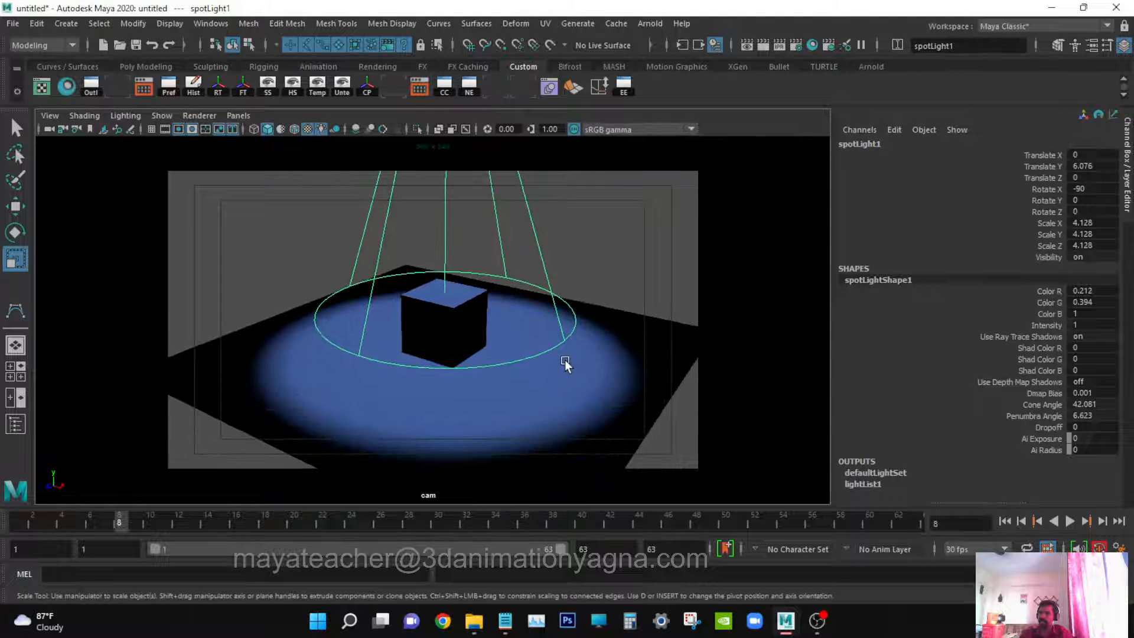
pyautogui.press('q')
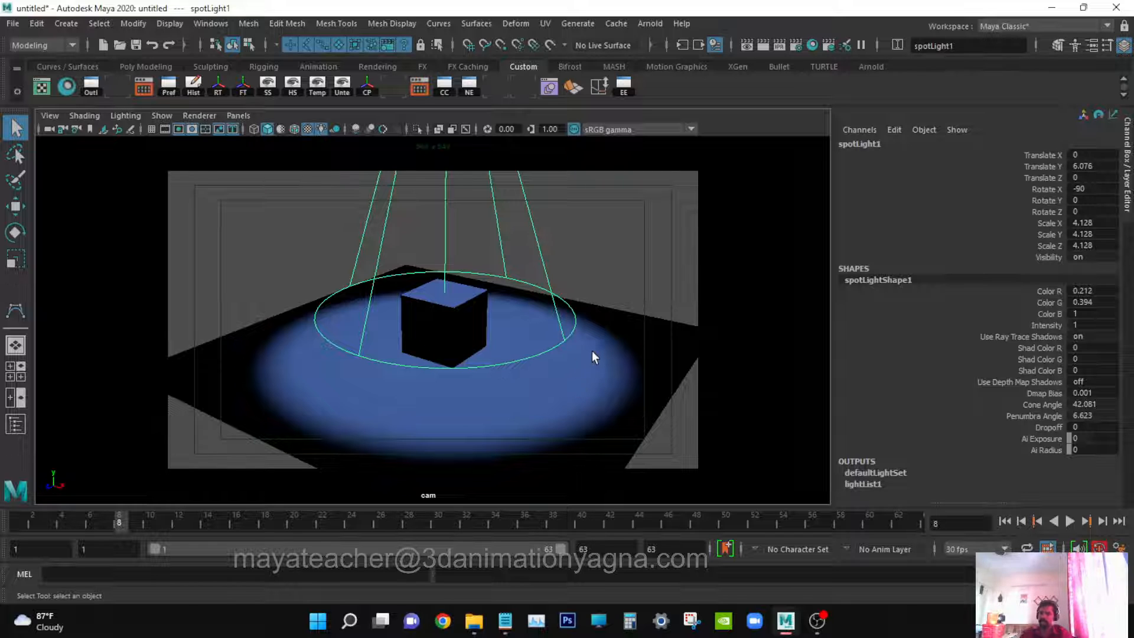
pyautogui.click(611, 333)
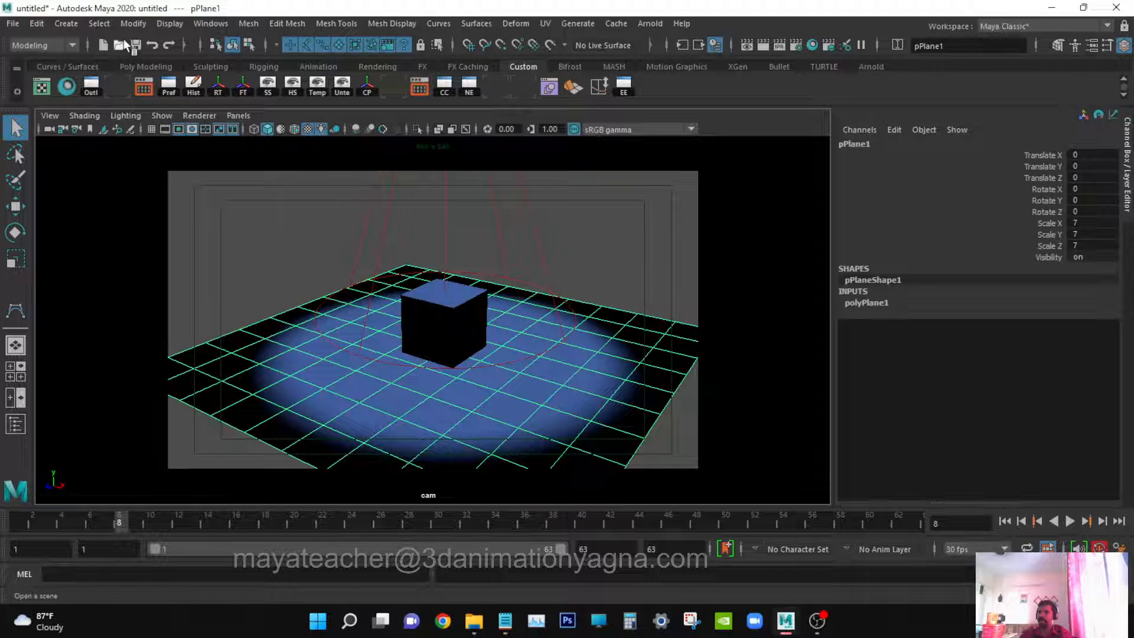
# Open the Hypershade from the rendering editors, clear the selection and enlarge its material browser area.
pyautogui.click(211, 23)
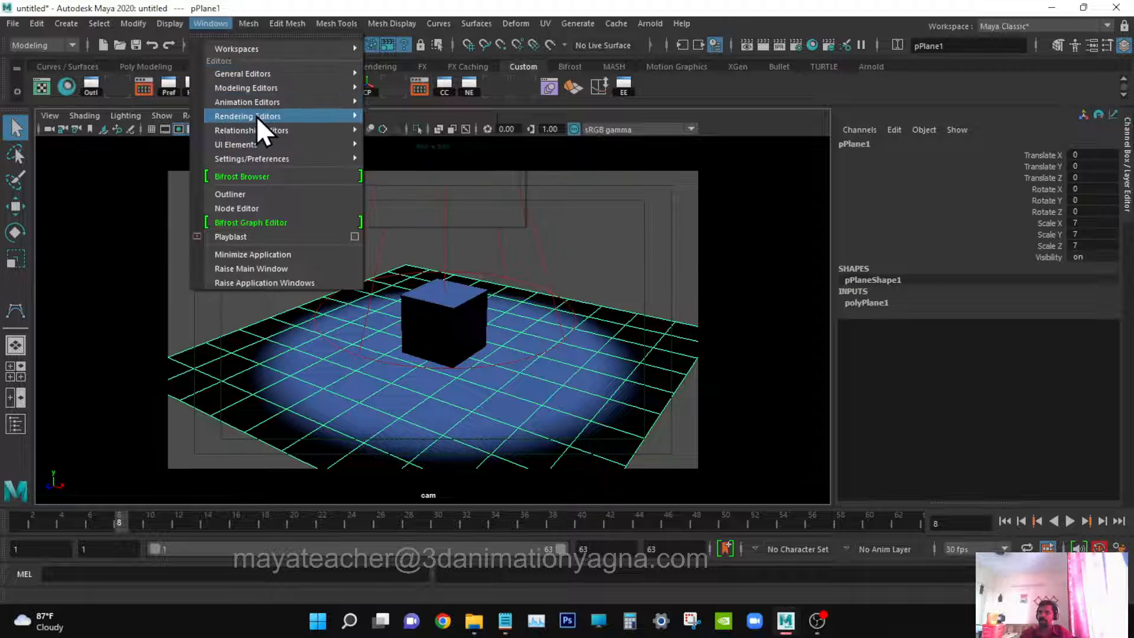
pyautogui.moveTo(257, 116)
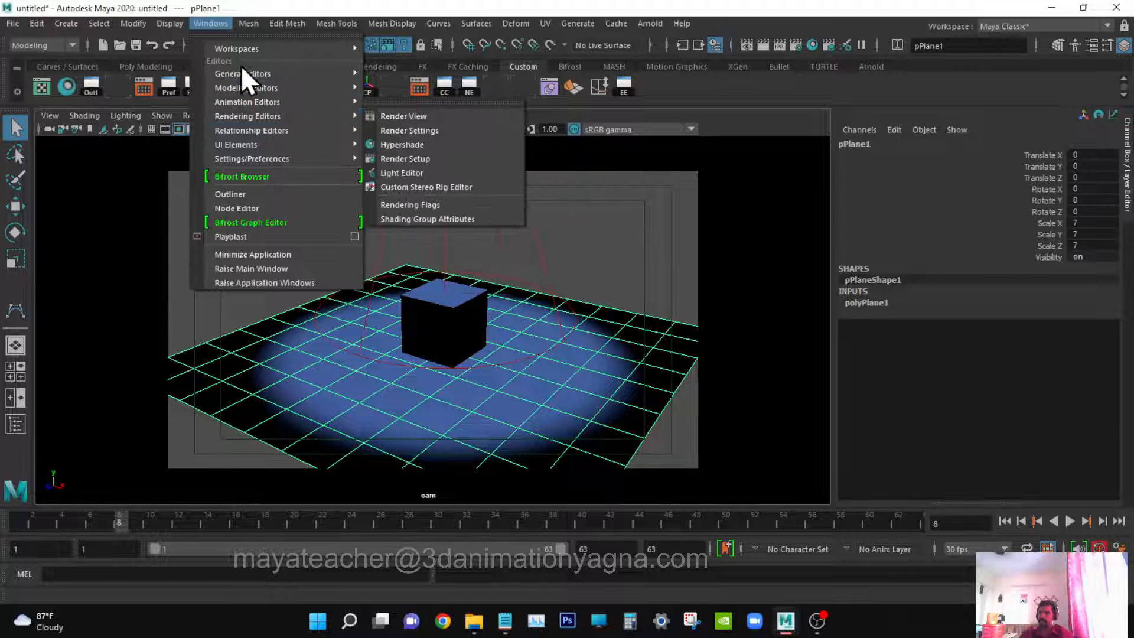
pyautogui.click(424, 142)
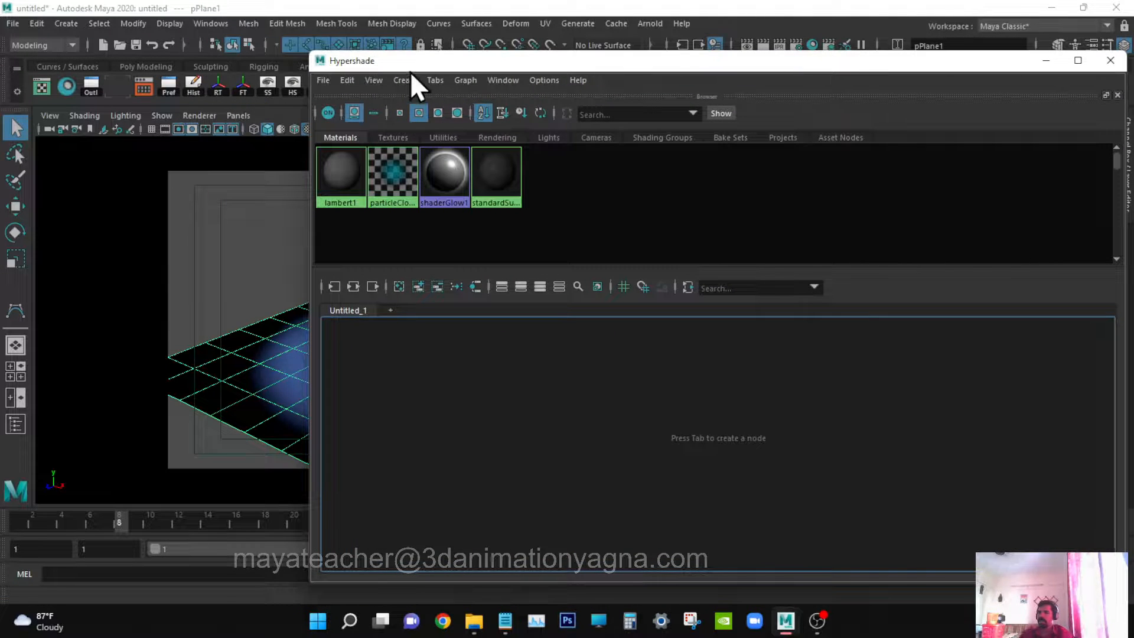
pyautogui.moveTo(417, 66); pyautogui.dragTo(350, 76)
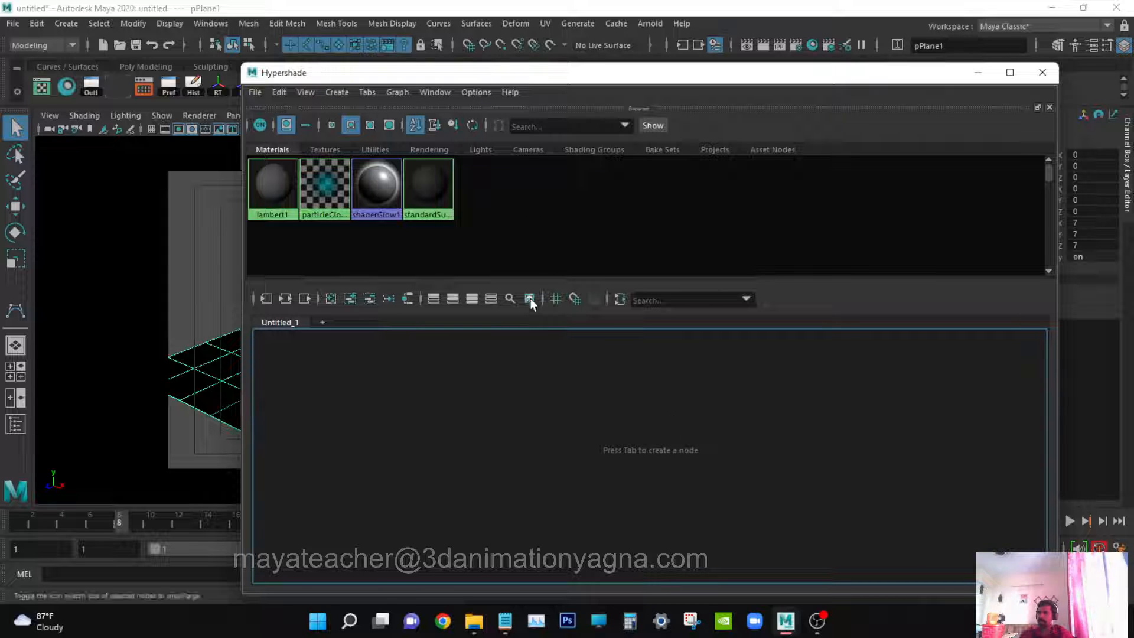
pyautogui.click(542, 206)
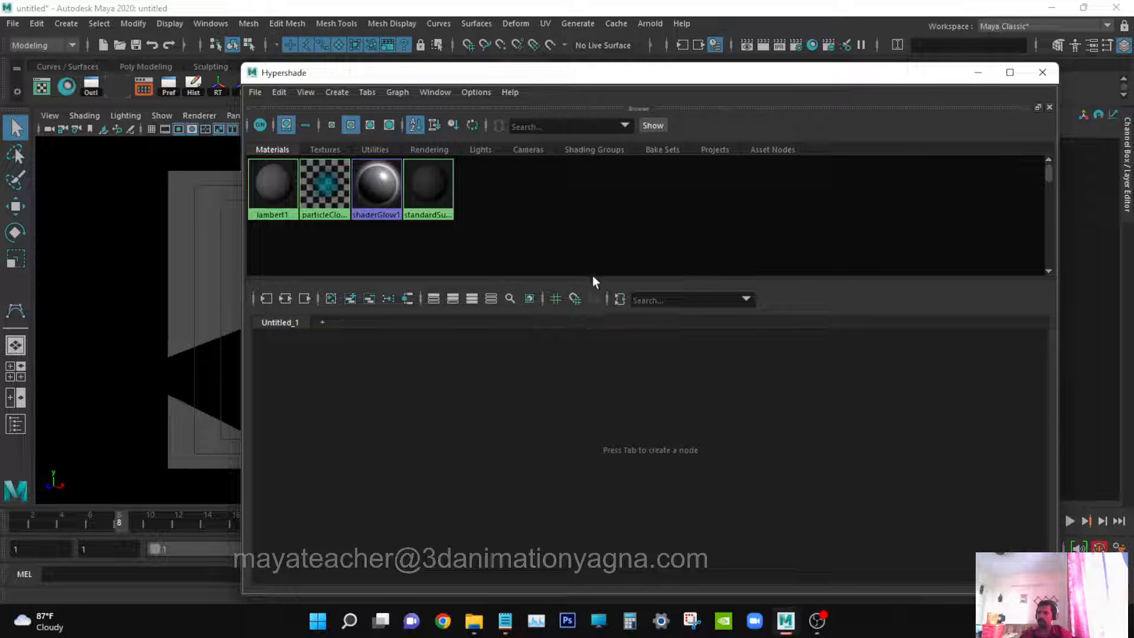
pyautogui.moveTo(593, 276); pyautogui.dragTo(567, 476)
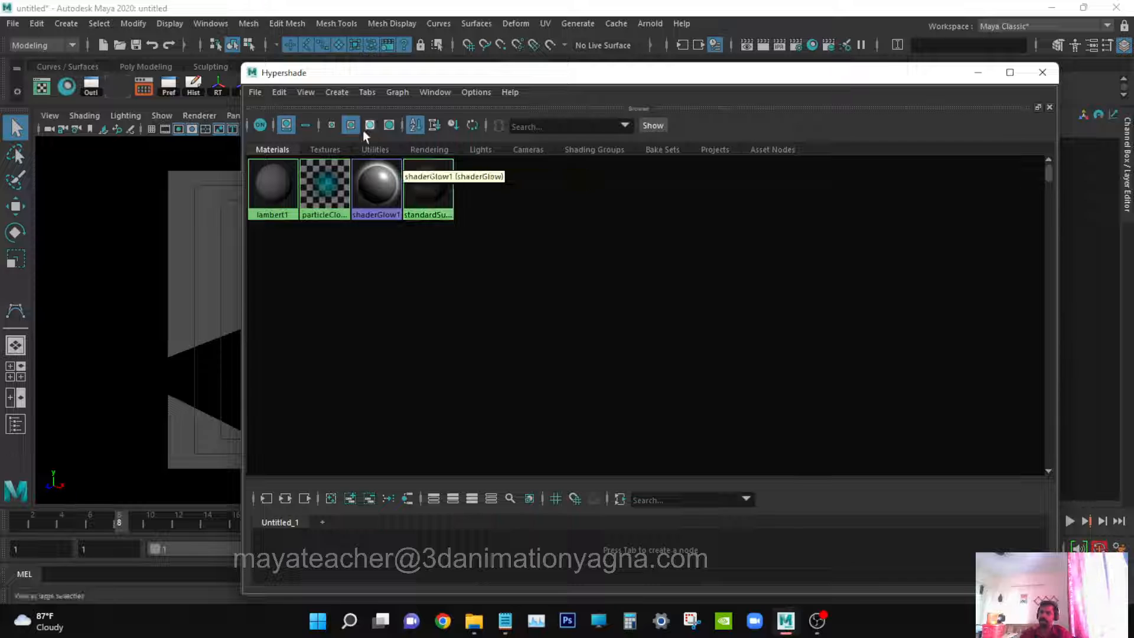
# Create a new Blinn material in the Hypershade.
pyautogui.click(342, 94)
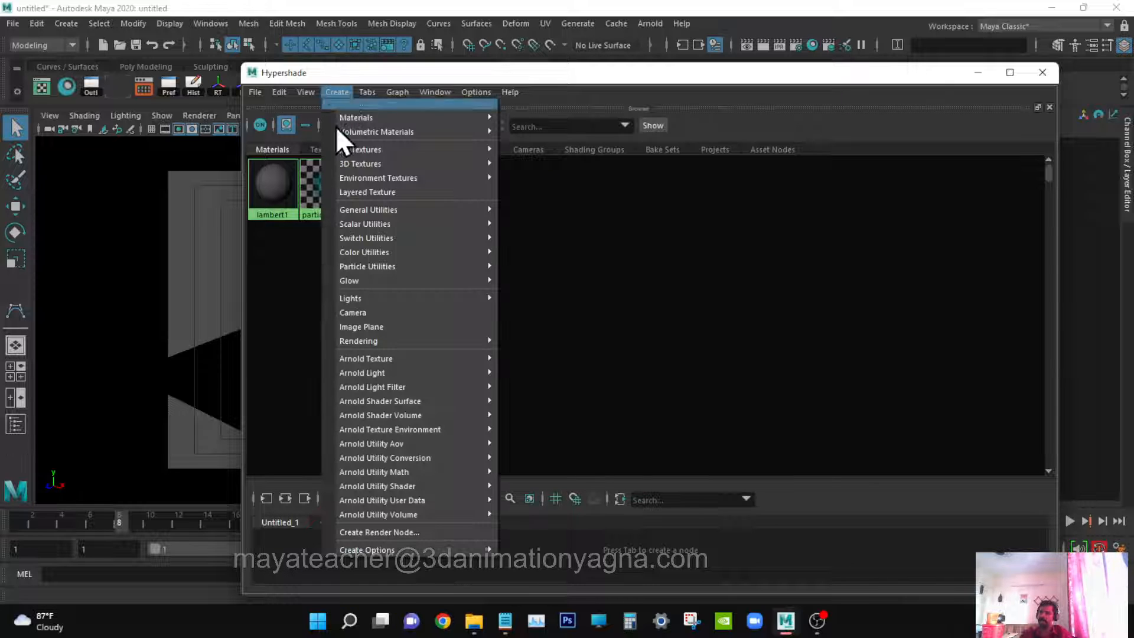
pyautogui.moveTo(404, 148)
pyautogui.moveTo(403, 116)
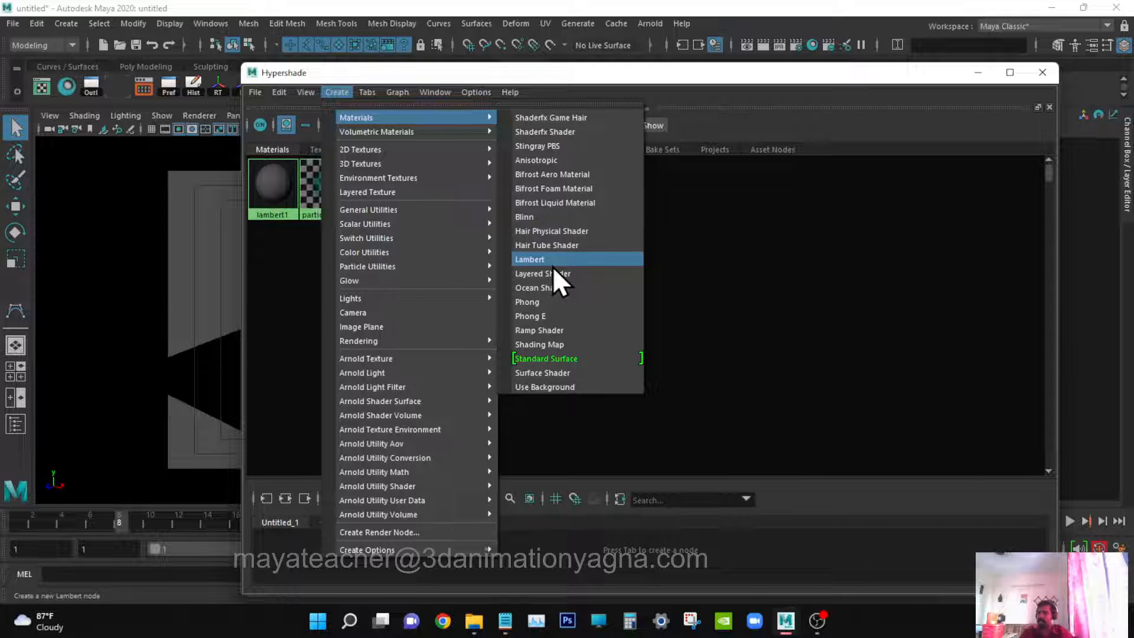
pyautogui.click(552, 217)
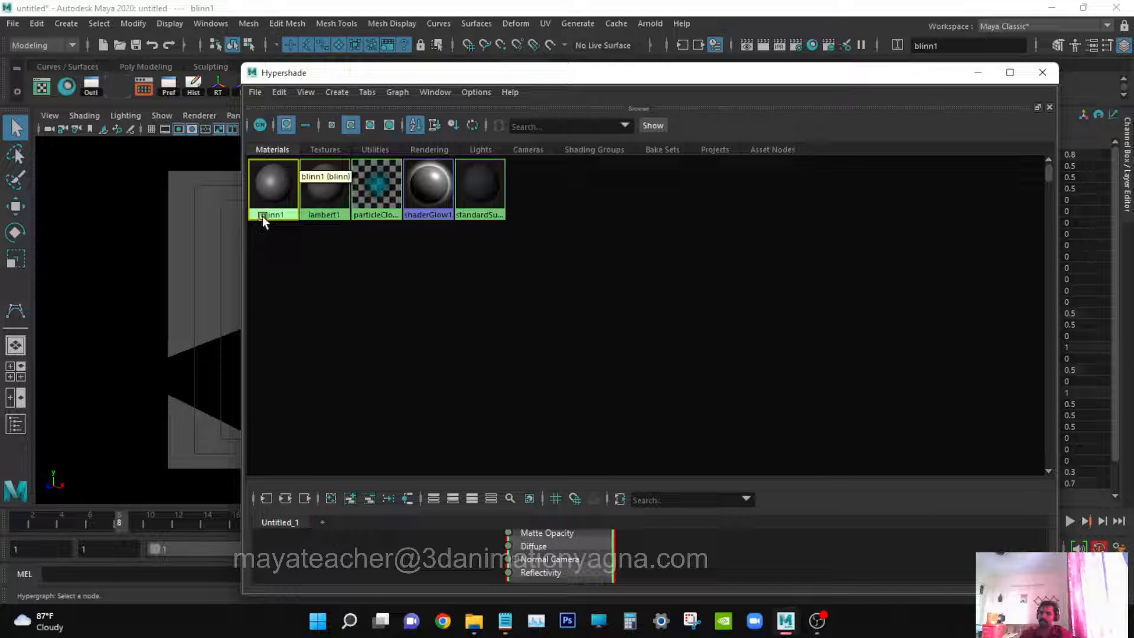
# Show the Blinn material's attributes and move the Hypershade window clear of the viewport and Attribute Editor.
pyautogui.doubleClick(273, 185)
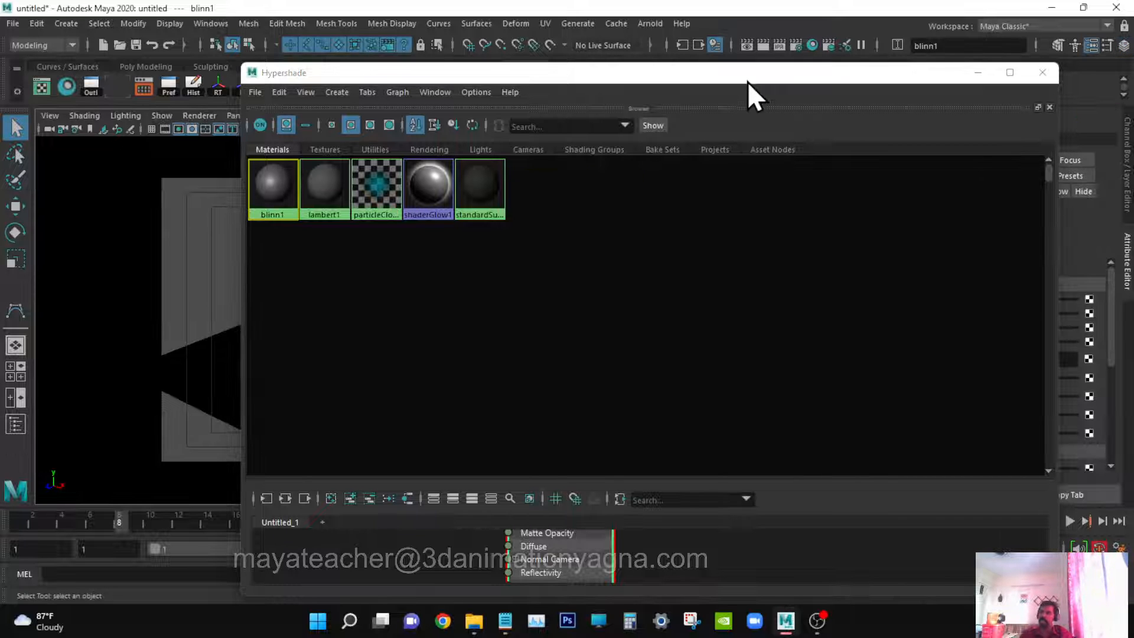
pyautogui.moveTo(744, 78); pyautogui.dragTo(605, 413)
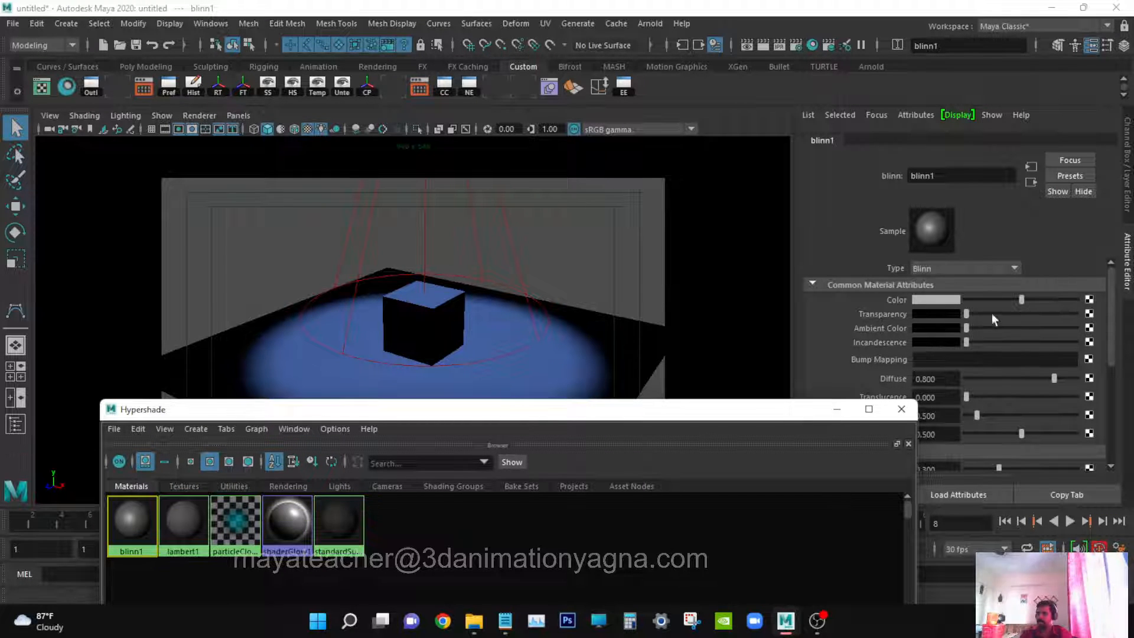
pyautogui.moveTo(961, 172); pyautogui.dragTo(889, 170)
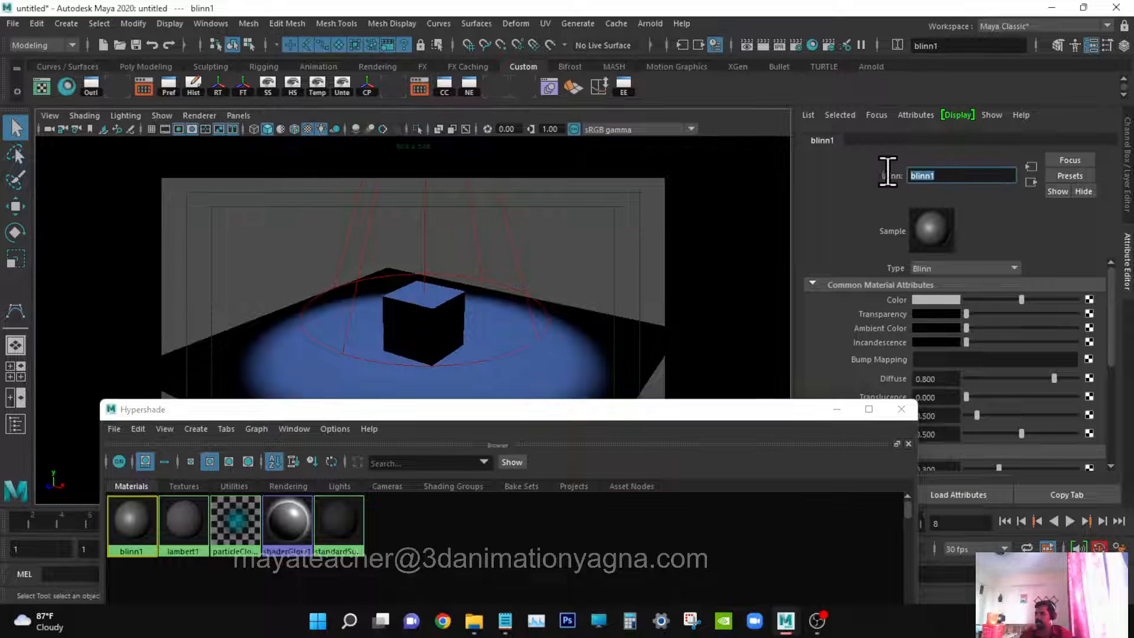
pyautogui.moveTo(650, 407); pyautogui.dragTo(597, 538)
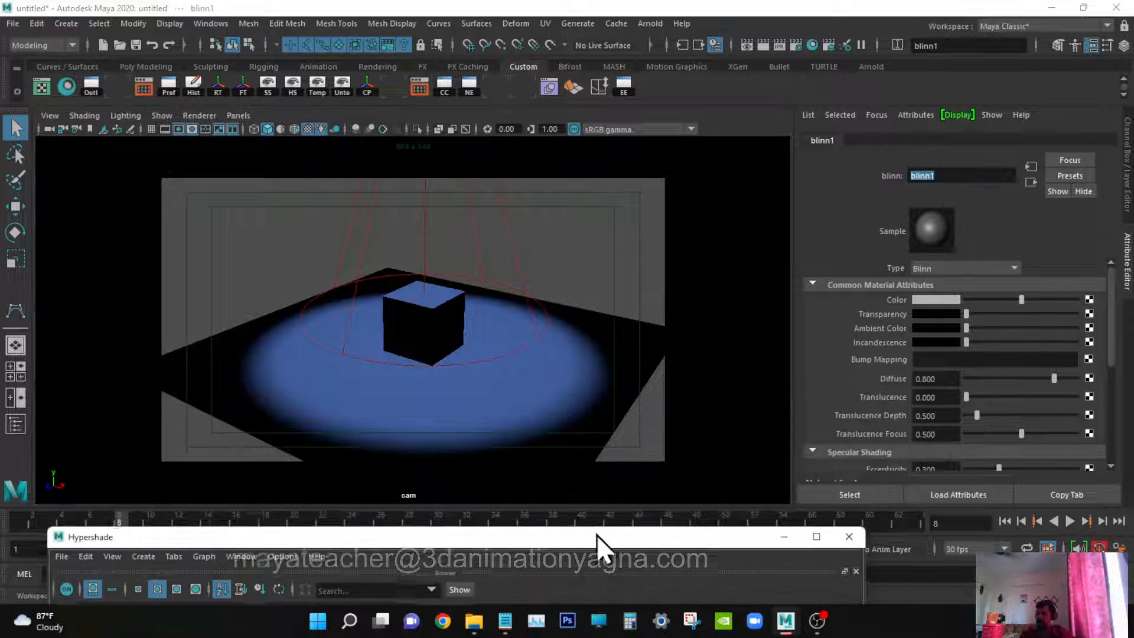
# Brighten the Blinn material's Color to a very light grey.
pyautogui.moveTo(1022, 299)
pyautogui.mouseDown()
pyautogui.moveTo(1053, 299)
pyautogui.moveTo(1028, 300)
pyautogui.mouseUp()
pyautogui.click(954, 301)
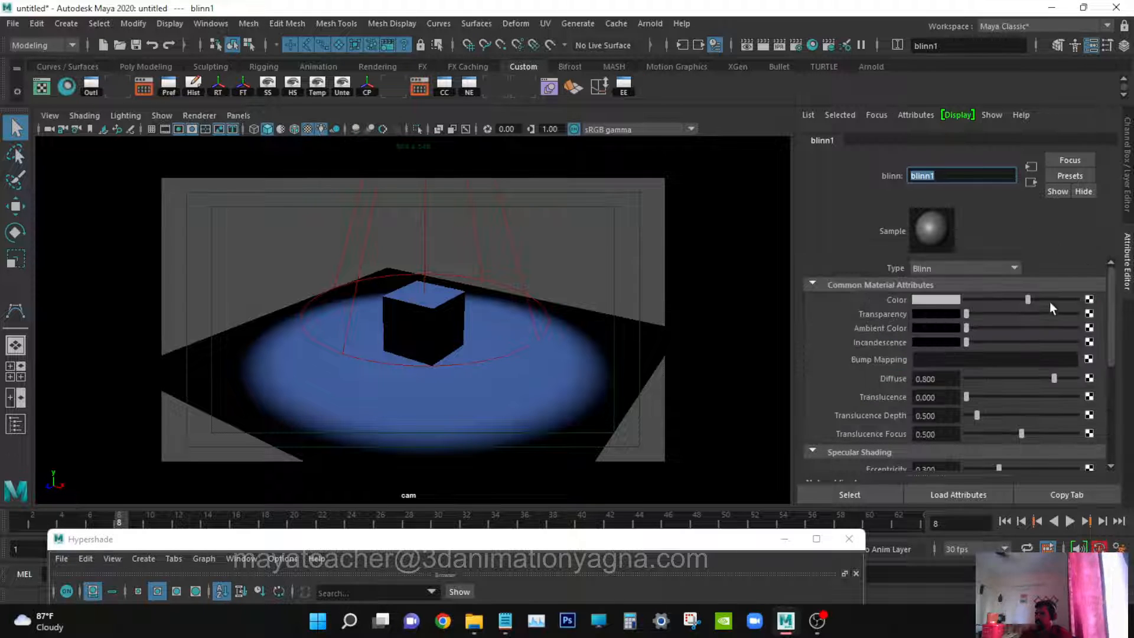
pyautogui.moveTo(1028, 300); pyautogui.dragTo(1044, 299)
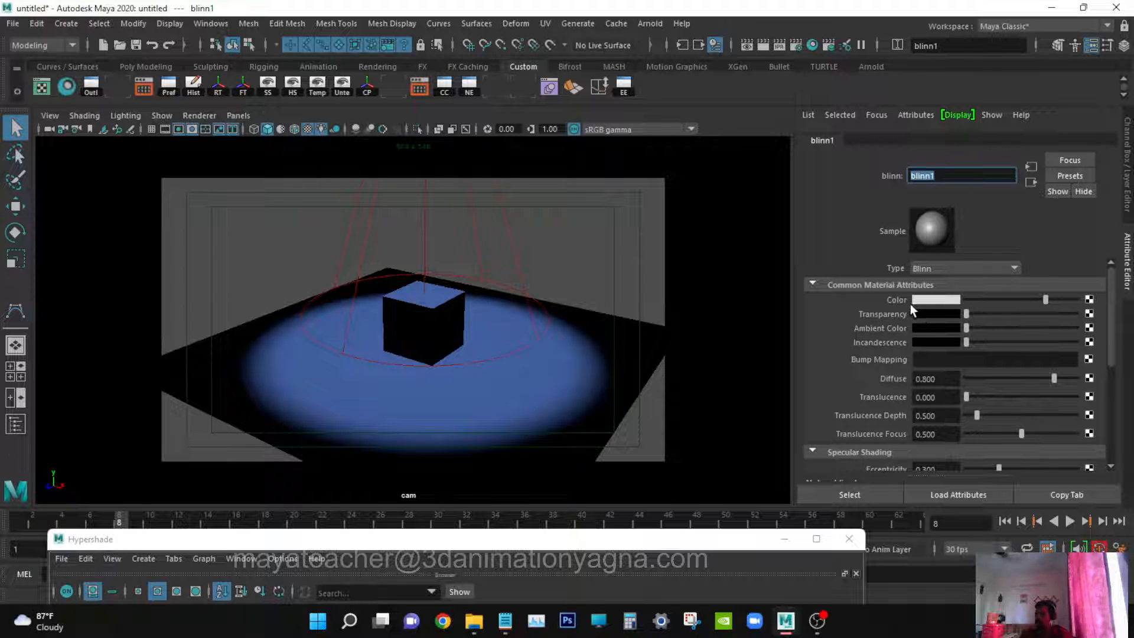
# Map a File texture node onto the Blinn material's Color.
pyautogui.click(1090, 300)
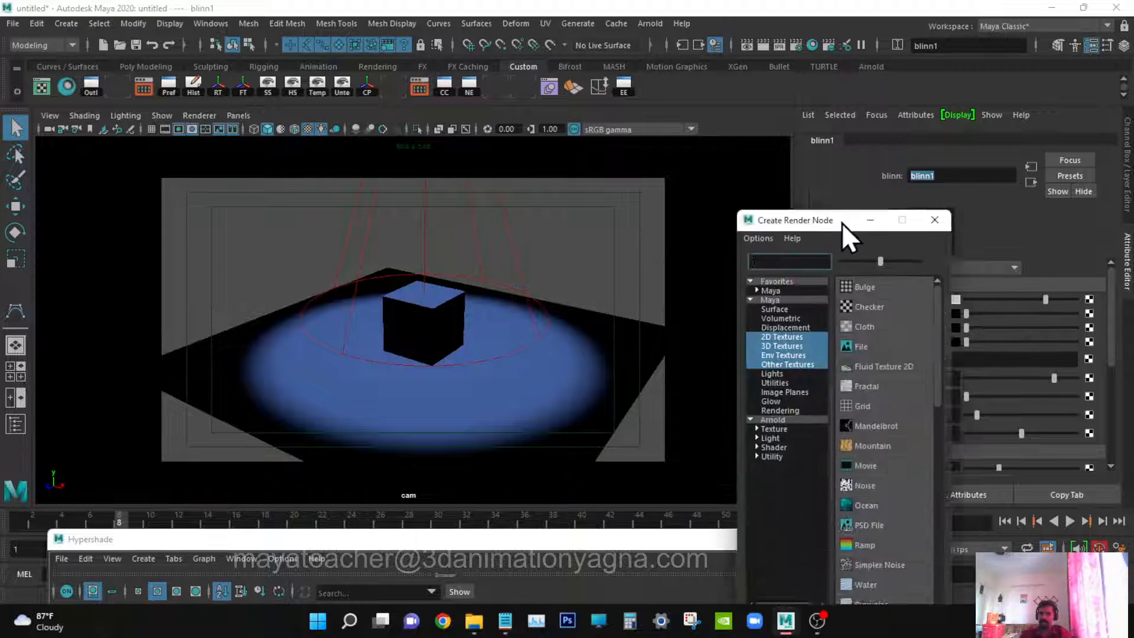
pyautogui.moveTo(842, 222); pyautogui.dragTo(832, 138)
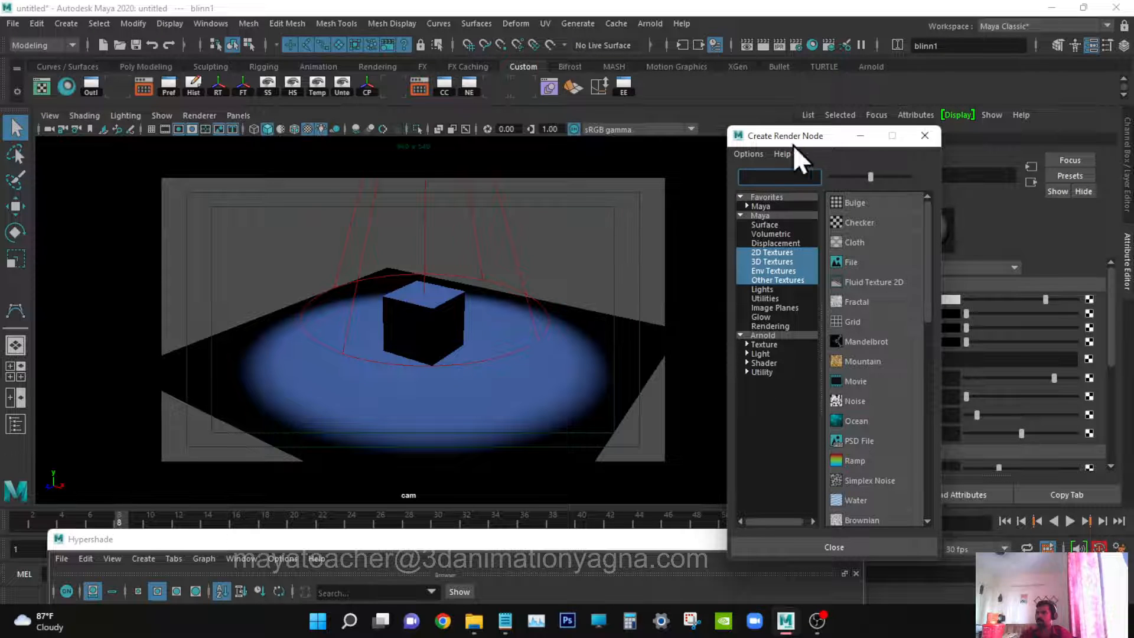
pyautogui.click(855, 261)
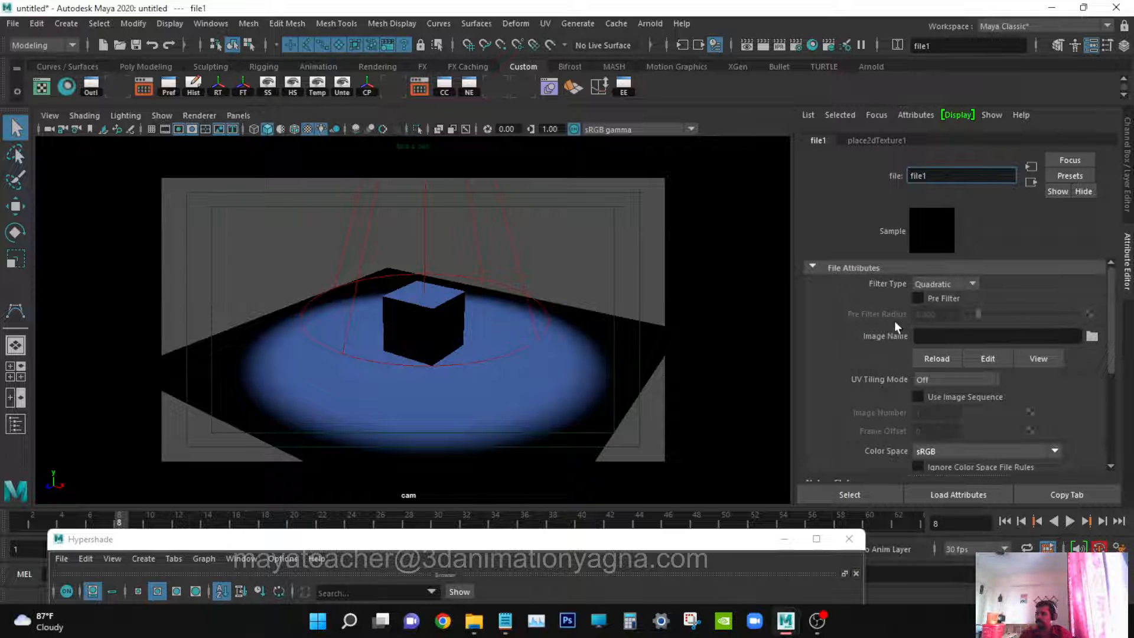
# Open the image chooser for the File texture's Image Name and go up to the root of the D: drive.
pyautogui.click(1093, 336)
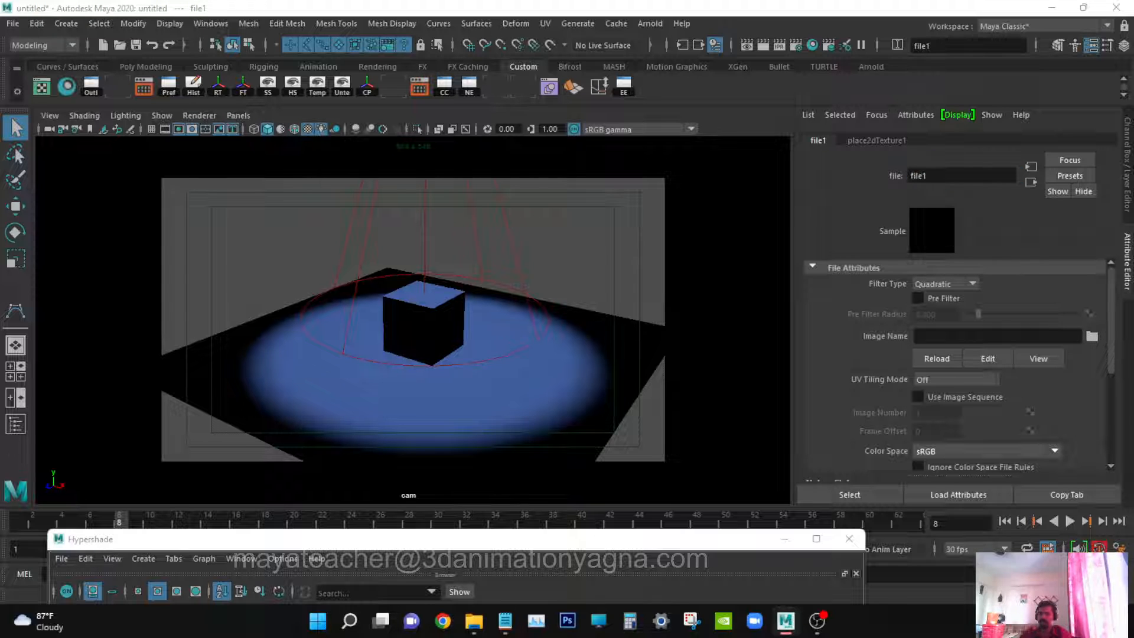
pyautogui.click(1093, 336)
pyautogui.moveTo(456, 240); pyautogui.dragTo(732, 115)
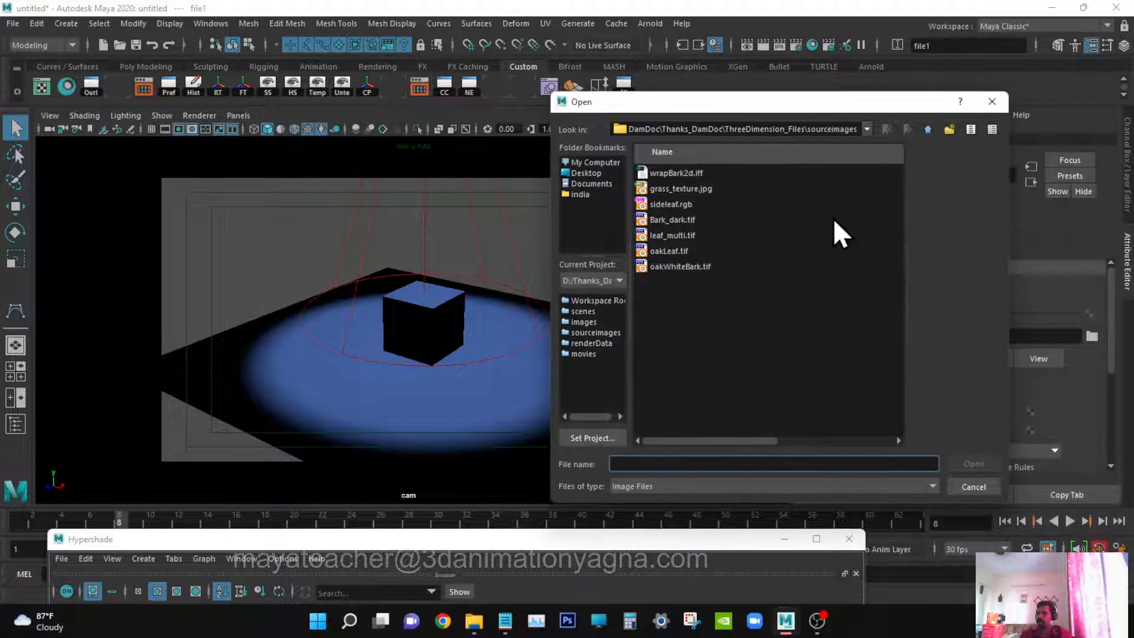
pyautogui.click(930, 129)
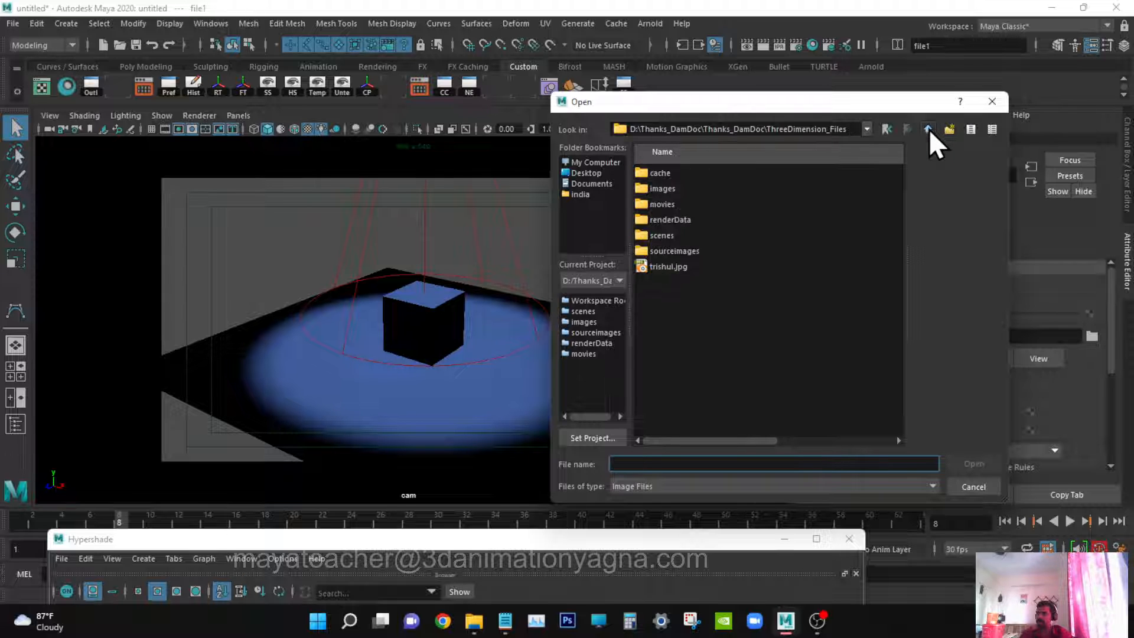
pyautogui.click(929, 129)
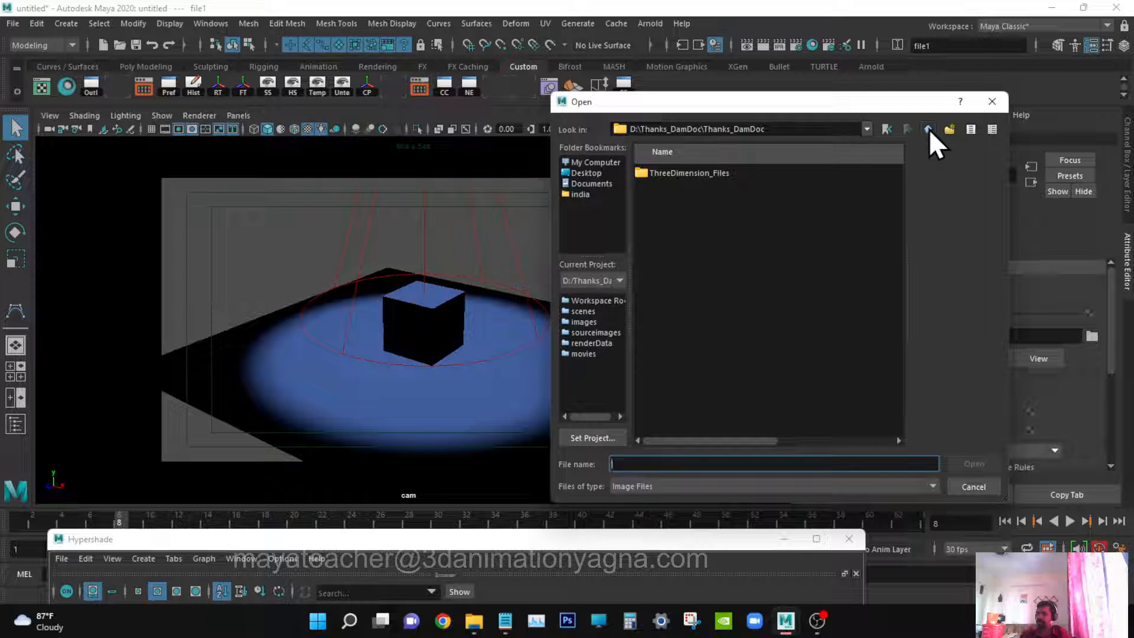
pyautogui.click(929, 129)
pyautogui.click(928, 130)
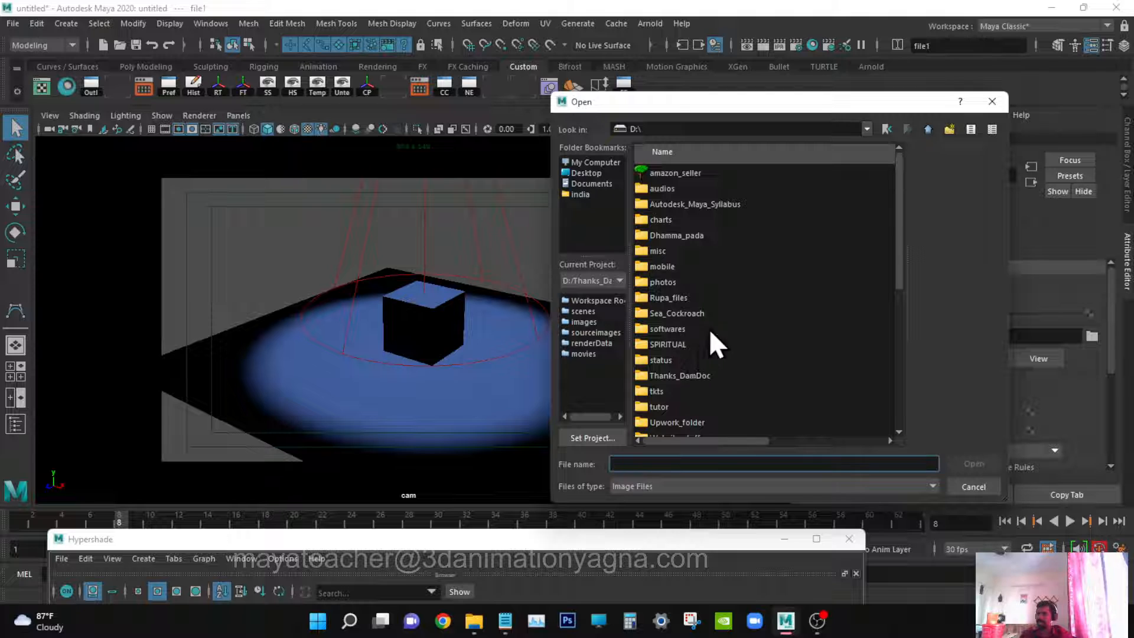
# Load absorption_in_Self7.jpg from the D: drive as the File texture's image.
pyautogui.scroll(-2, 734, 307)
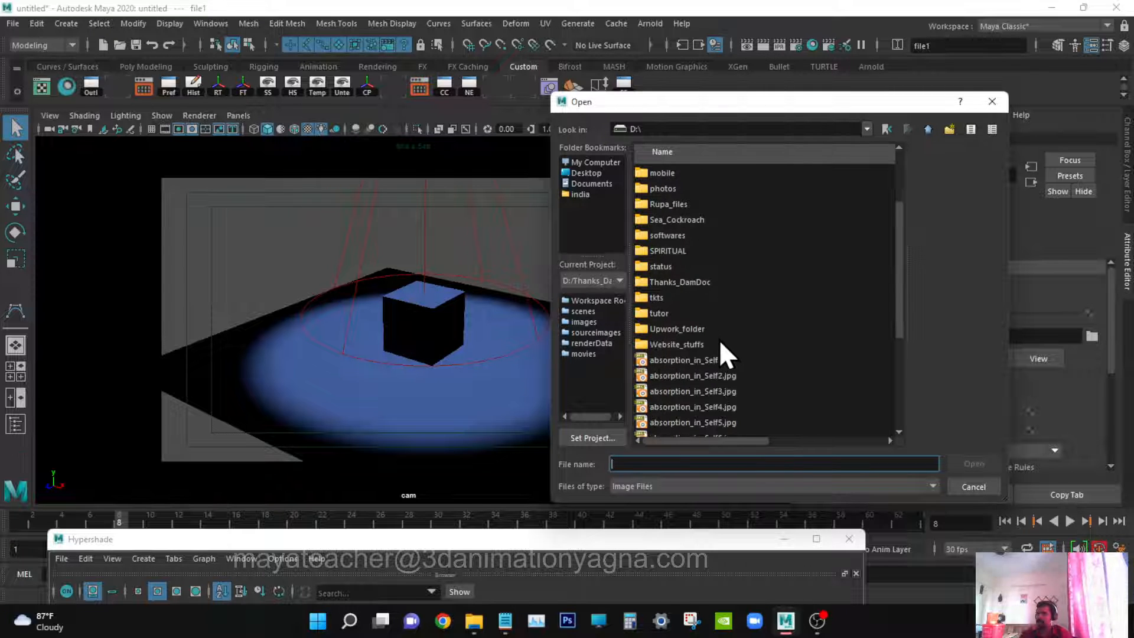
pyautogui.scroll(-2, 718, 339)
pyautogui.click(724, 316)
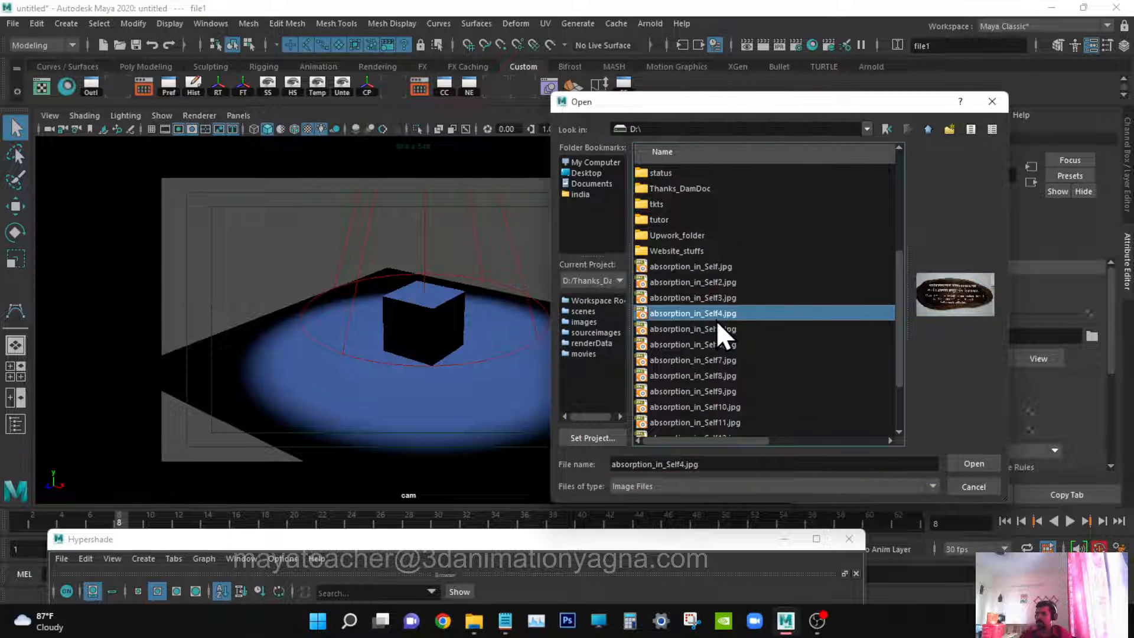
pyautogui.click(703, 341)
pyautogui.click(696, 359)
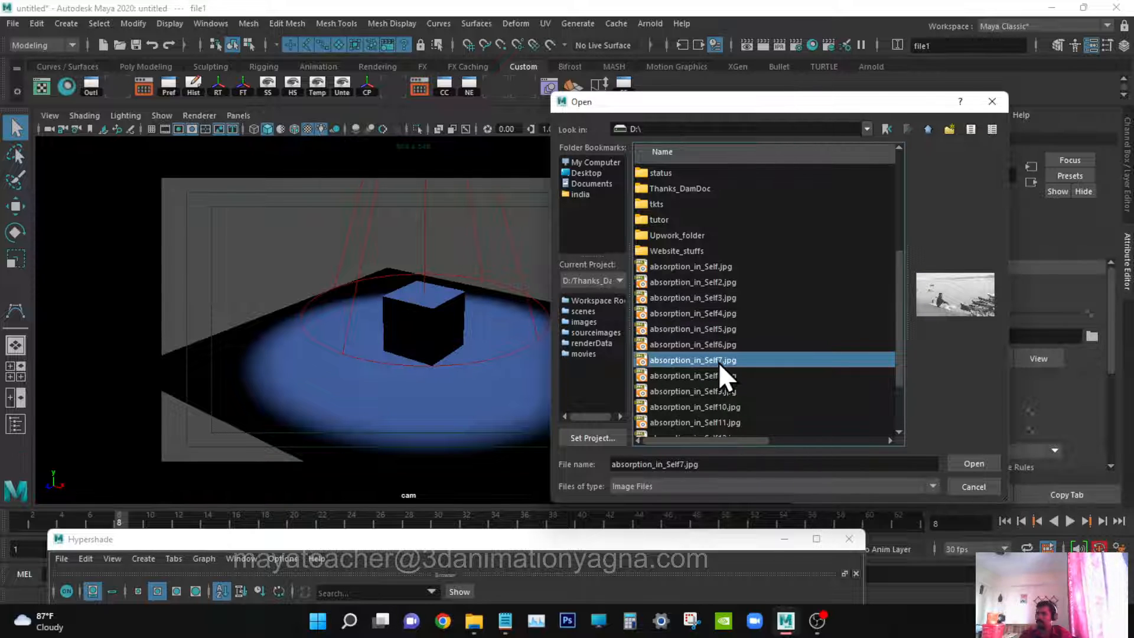
pyautogui.click(969, 464)
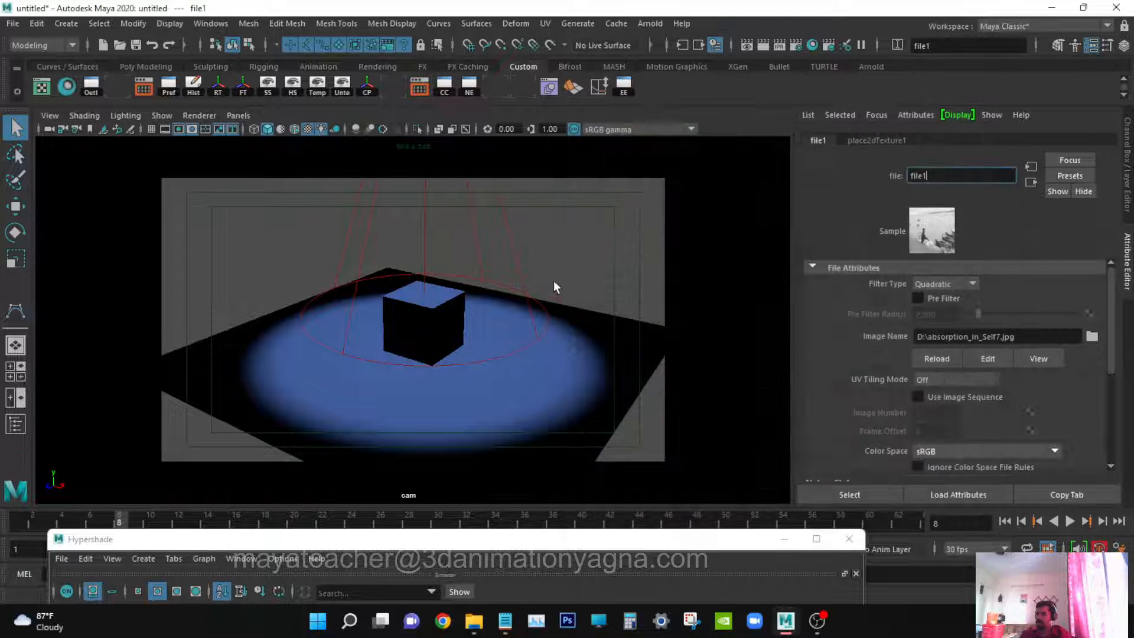
# Show the Channel Box instead of the Attribute Editor and place the Hypershade window beside the cube and plane.
pyautogui.click(1090, 48)
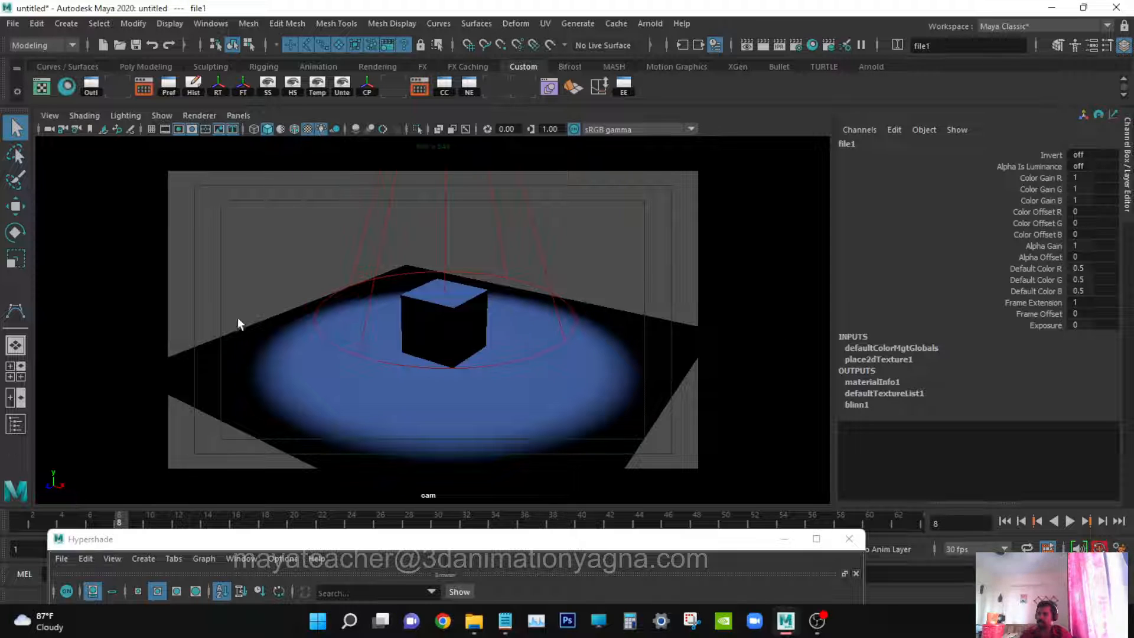
pyautogui.click(217, 25)
pyautogui.moveTo(273, 117)
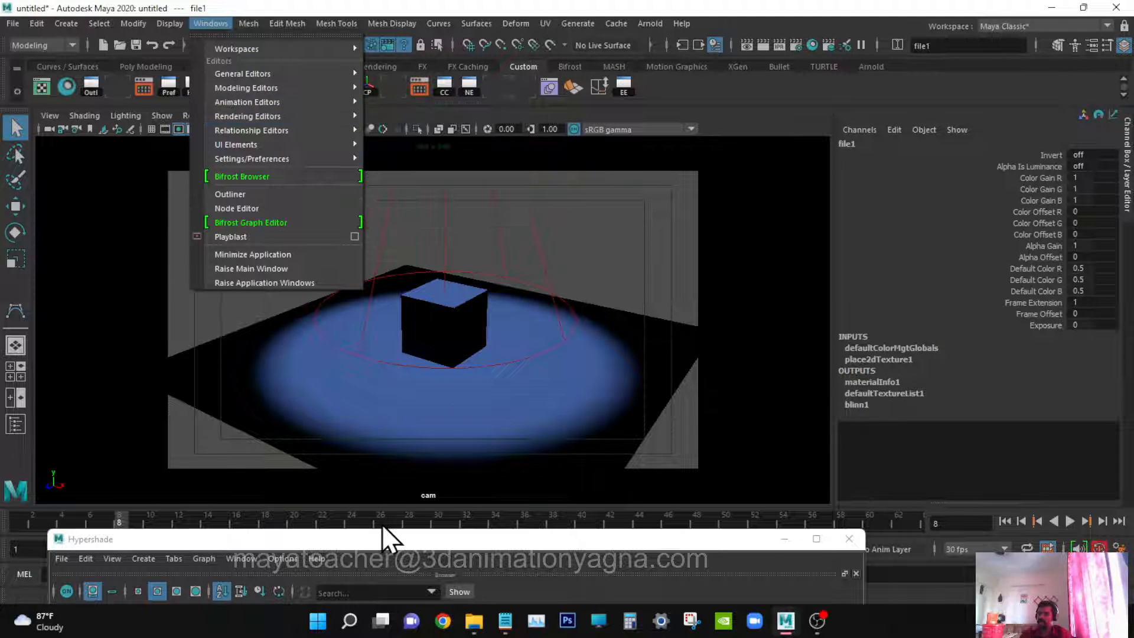
pyautogui.click(431, 535)
pyautogui.moveTo(449, 536); pyautogui.dragTo(976, 142)
# Enlarge the Hypershade material swatches and assign the blinn1 material to the ground plane.
pyautogui.click(285, 393)
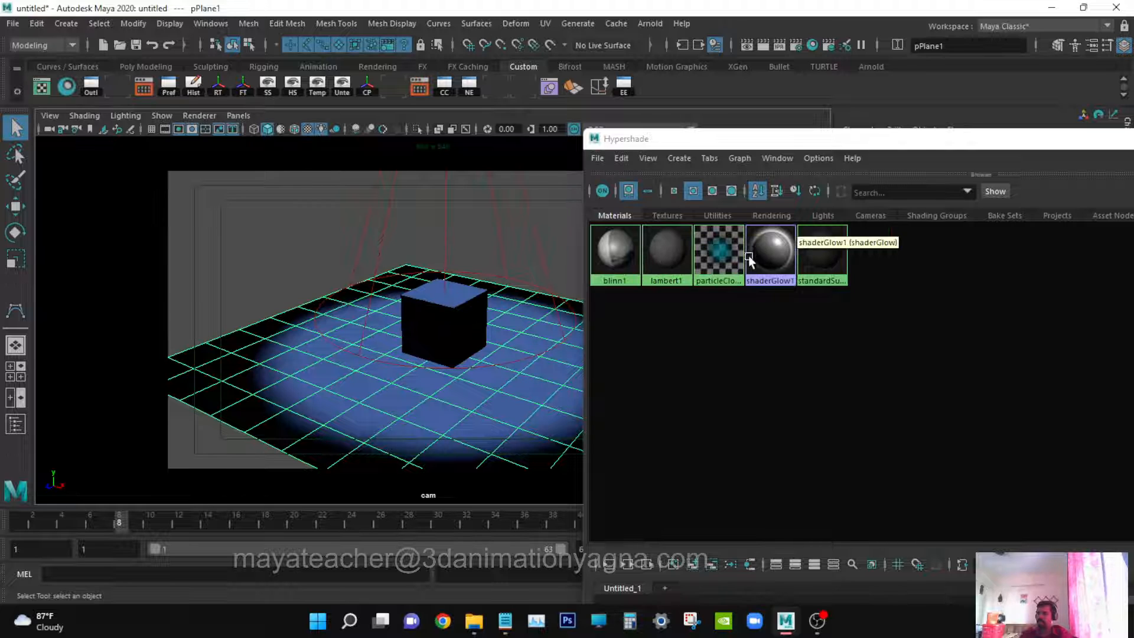
pyautogui.moveTo(686, 145)
pyautogui.mouseDown()
pyautogui.moveTo(657, 143)
pyautogui.moveTo(666, 140)
pyautogui.mouseUp()
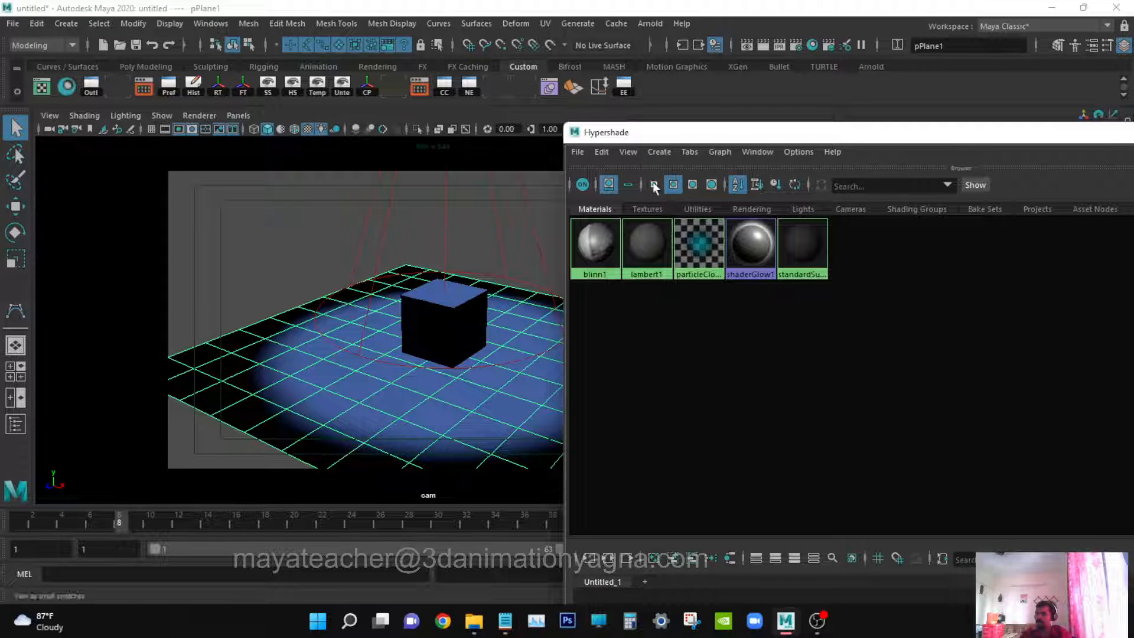
pyautogui.click(694, 183)
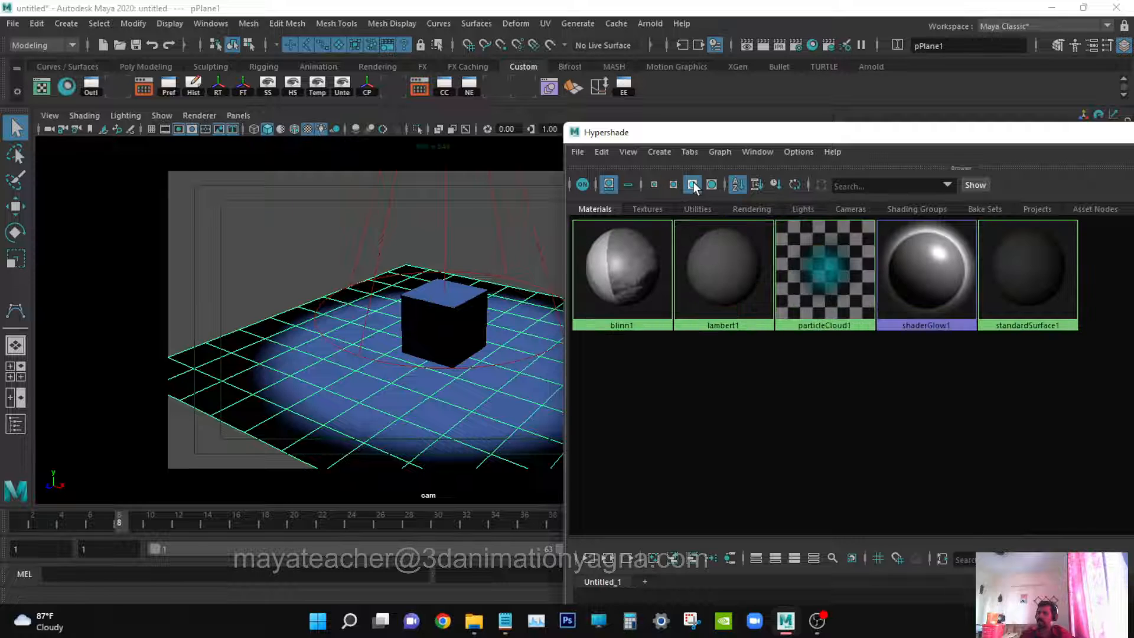
pyautogui.rightClick(618, 267)
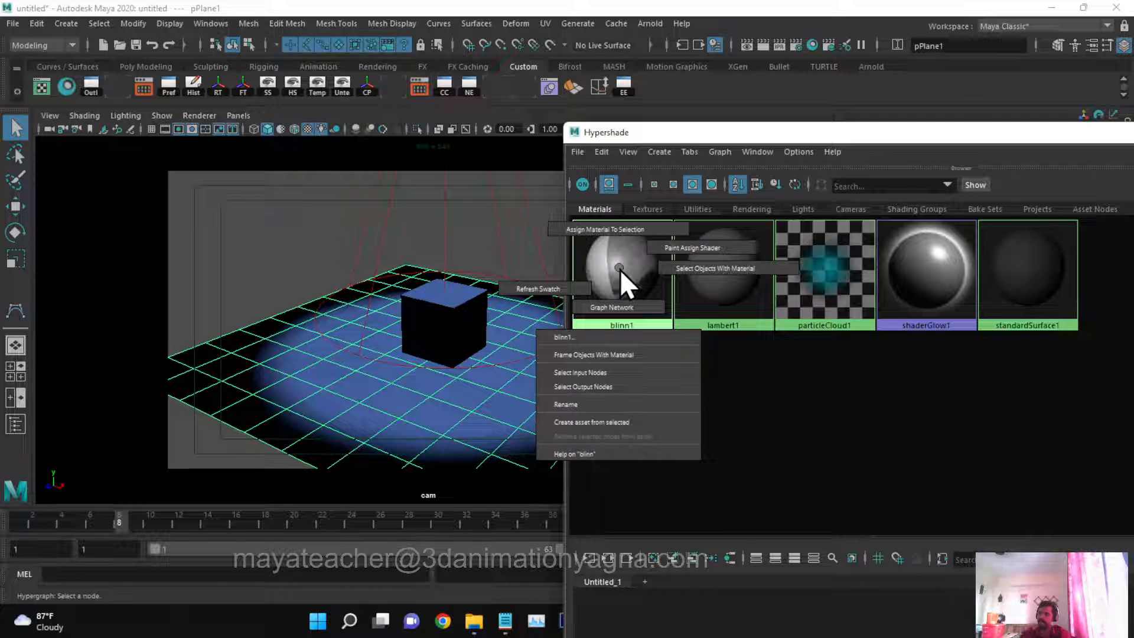
pyautogui.click(618, 228)
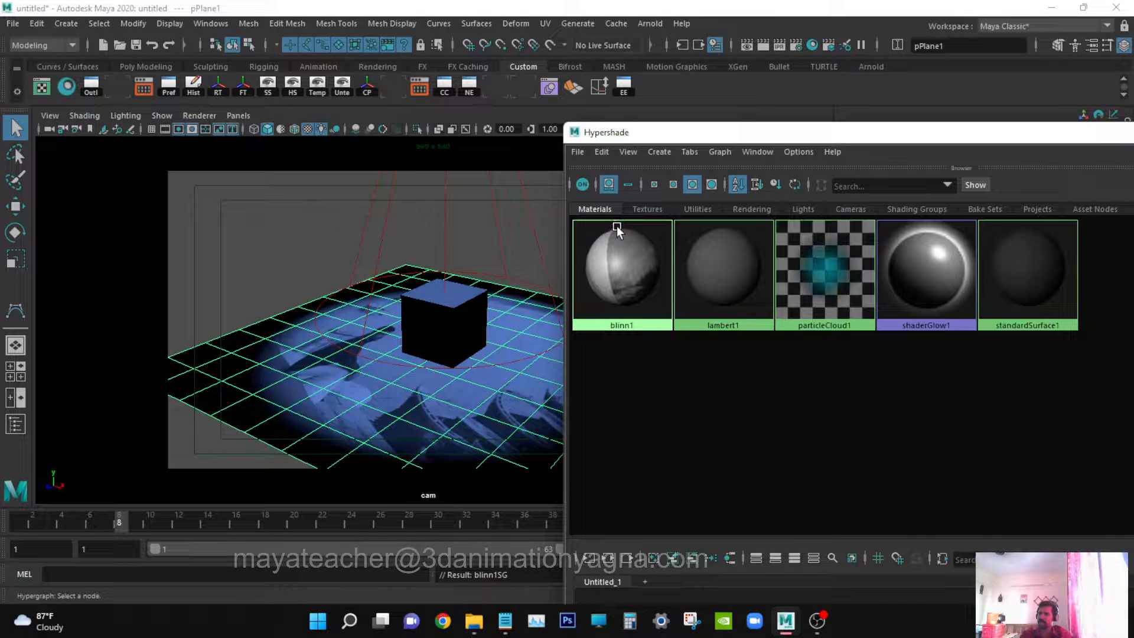
# Close the Hypershade and orbit the camera view to look at the textured plane from above.
pyautogui.keyDown('alt'); pyautogui.moveTo(488, 312); pyautogui.dragTo(412, 343); pyautogui.keyUp('alt')
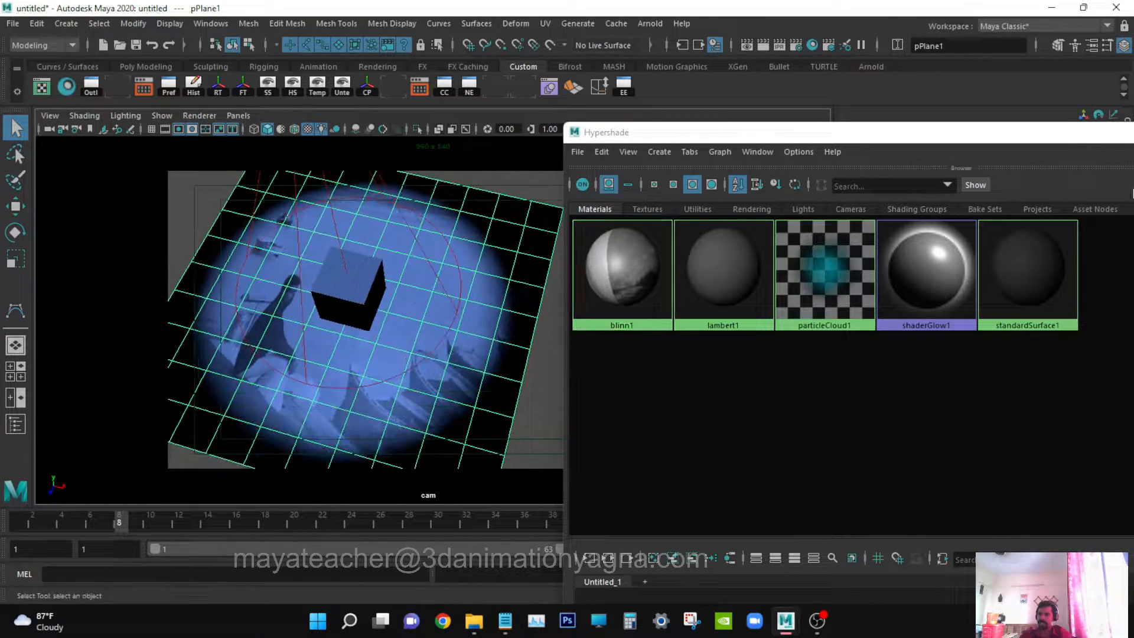
pyautogui.moveTo(1077, 143); pyautogui.dragTo(793, 158)
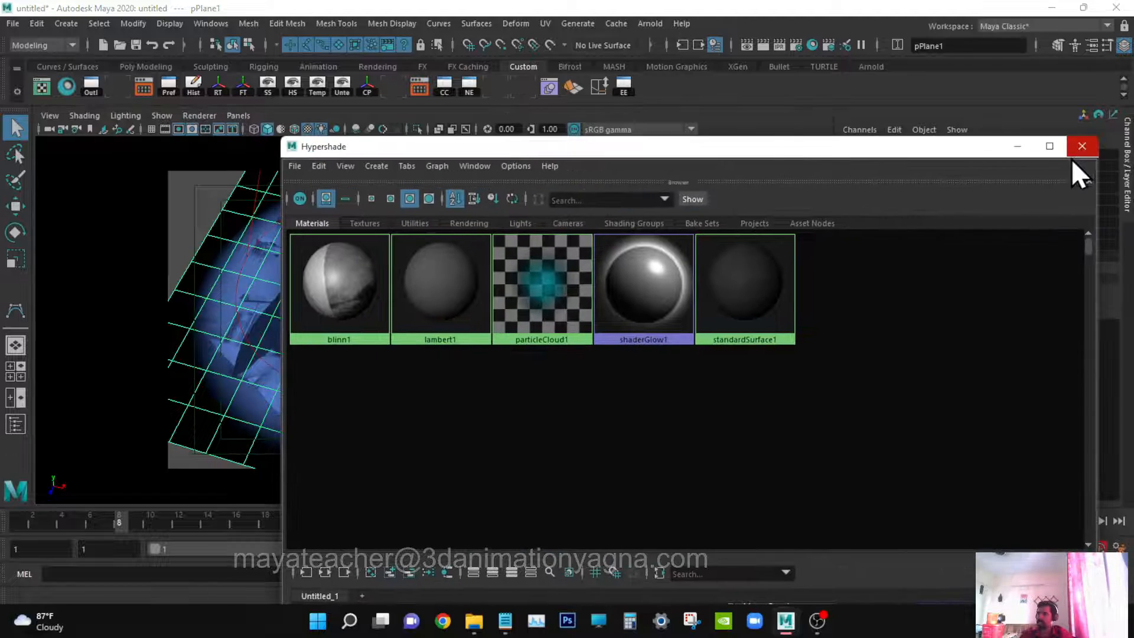
pyautogui.click(1083, 146)
pyautogui.keyDown('alt'); pyautogui.moveTo(435, 346); pyautogui.dragTo(488, 400); pyautogui.keyUp('alt')
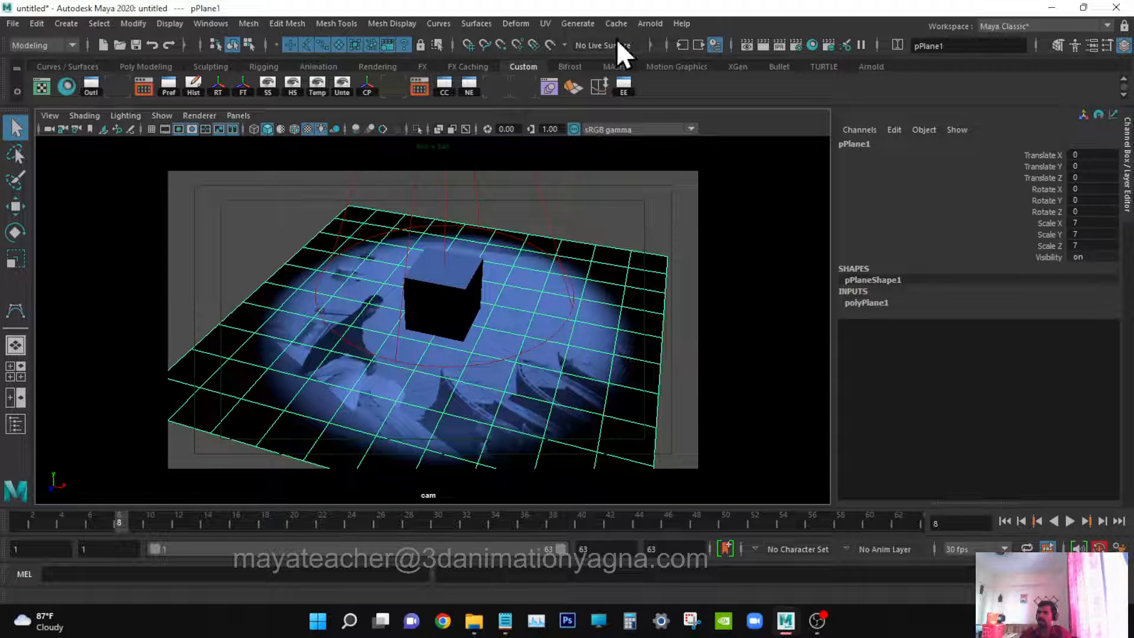
# Switch the menu set to Rendering and shift the camera view slightly.
pyautogui.click(43, 44)
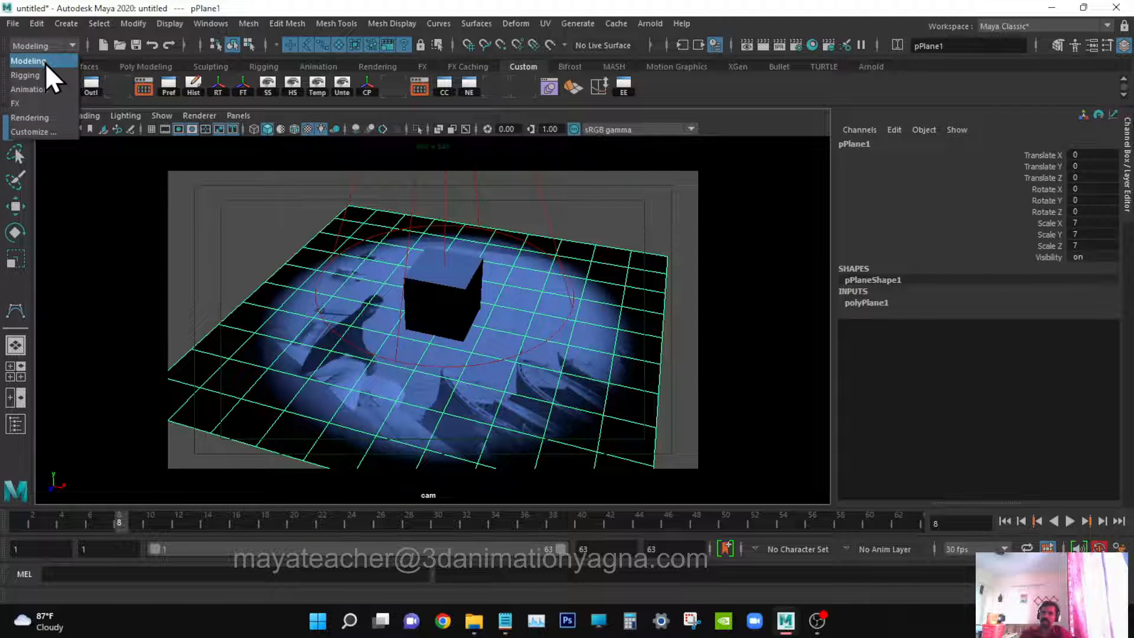
pyautogui.click(44, 122)
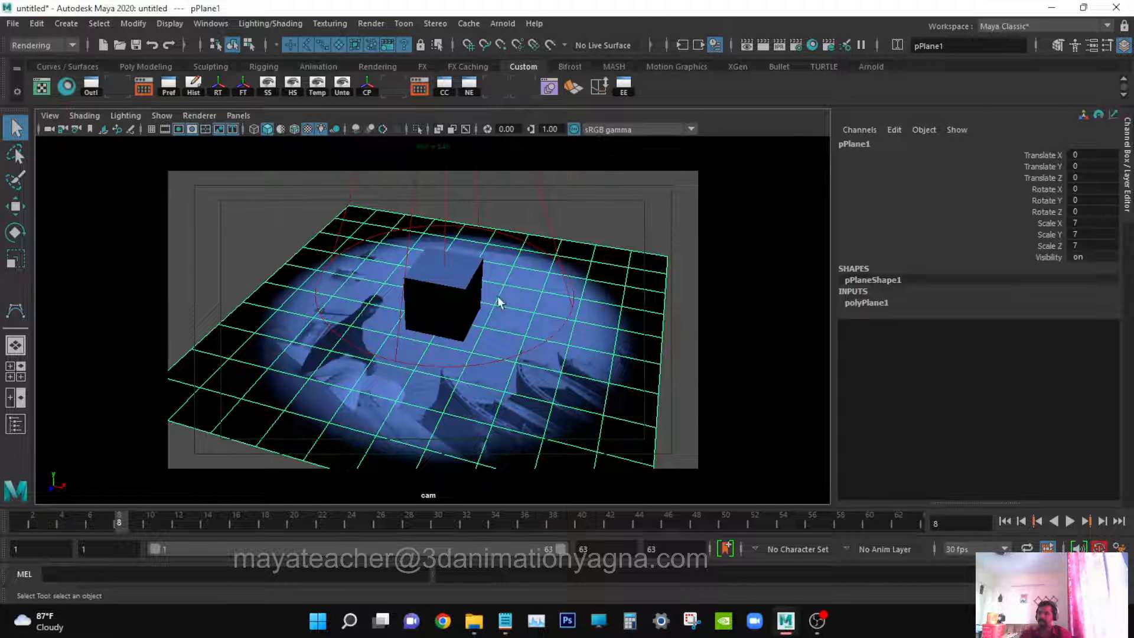
pyautogui.keyDown('alt'); pyautogui.moveTo(498, 299); pyautogui.dragTo(498, 280, button='middle'); pyautogui.keyUp('alt')
pyautogui.click(72, 44)
pyautogui.click(72, 45)
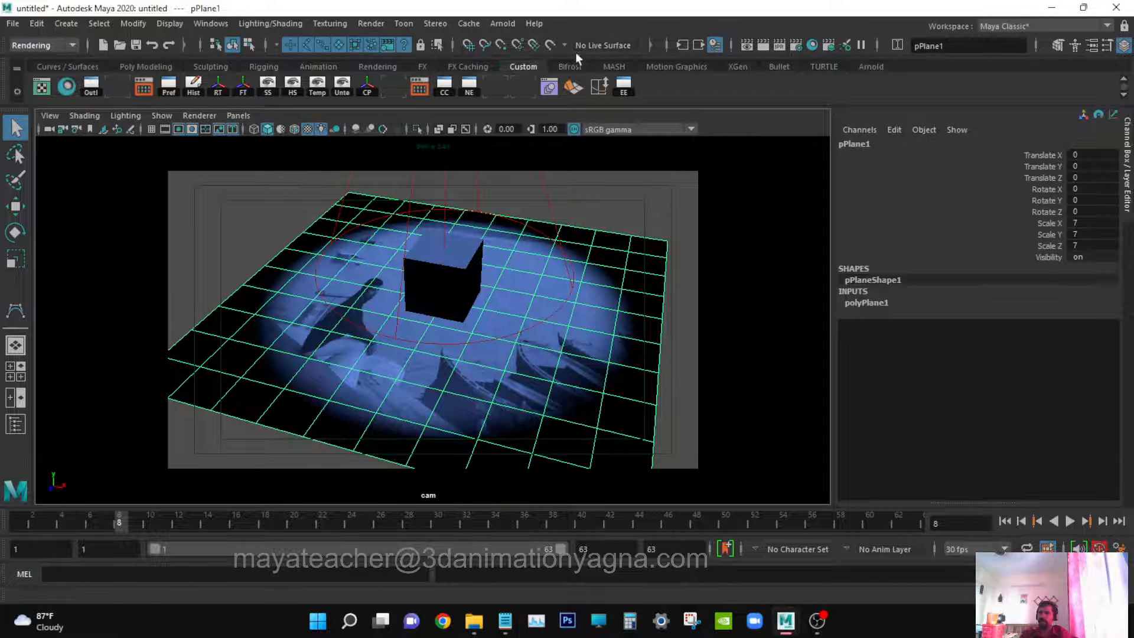
# Review the render commands and render the current frame through the cam camera.
pyautogui.click(373, 25)
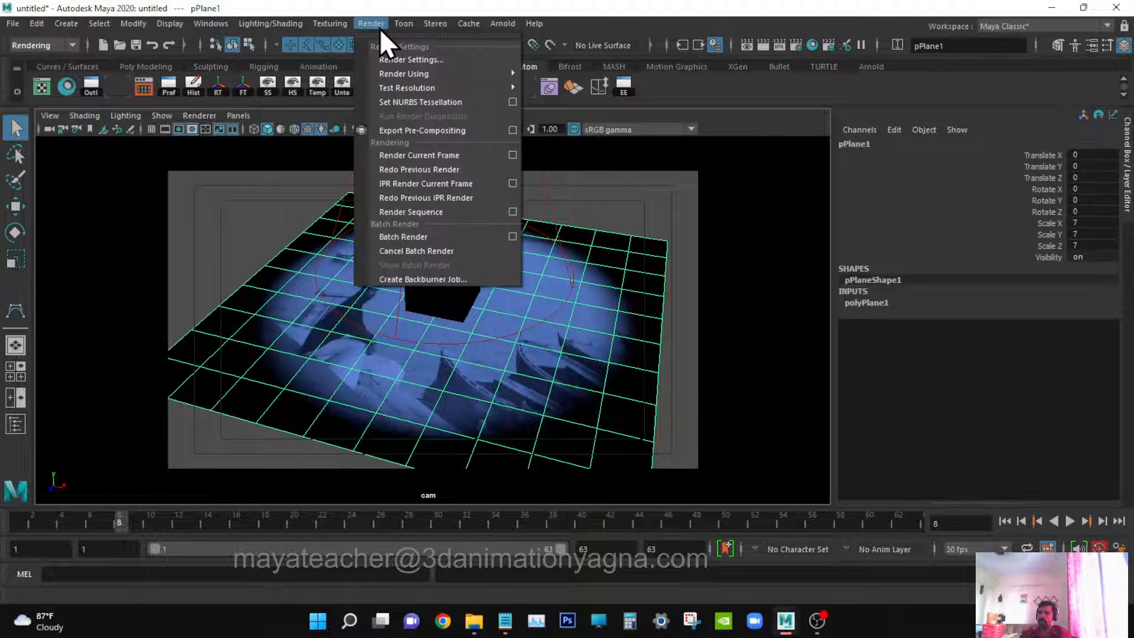
pyautogui.moveTo(427, 73)
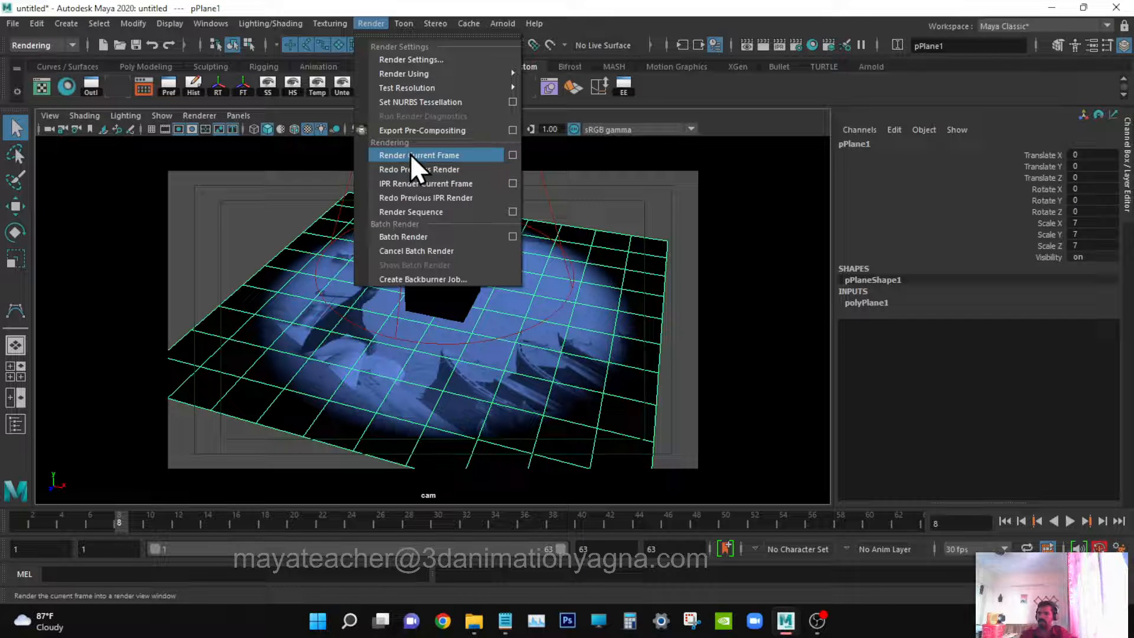
pyautogui.click(41, 40)
pyautogui.click(41, 40)
pyautogui.click(41, 41)
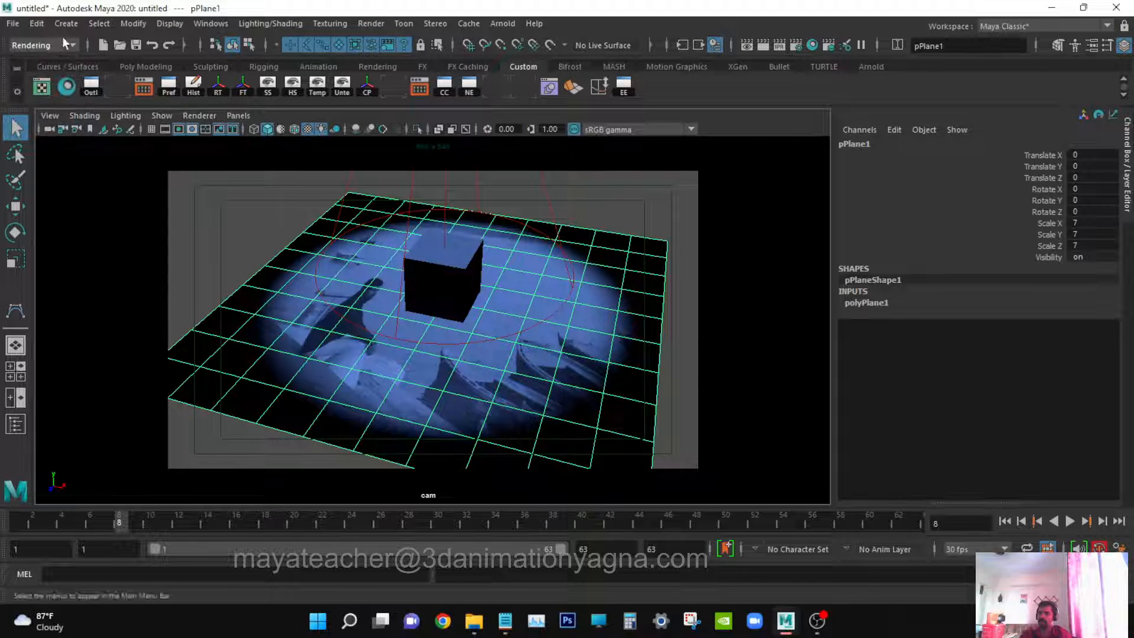
pyautogui.click(373, 23)
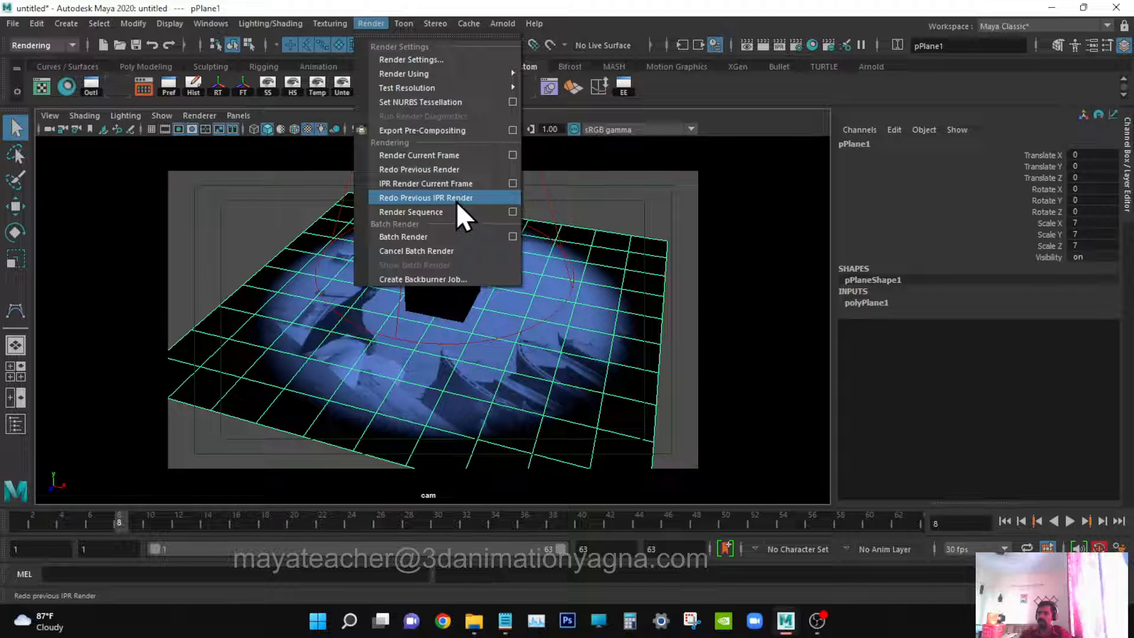
pyautogui.click(452, 155)
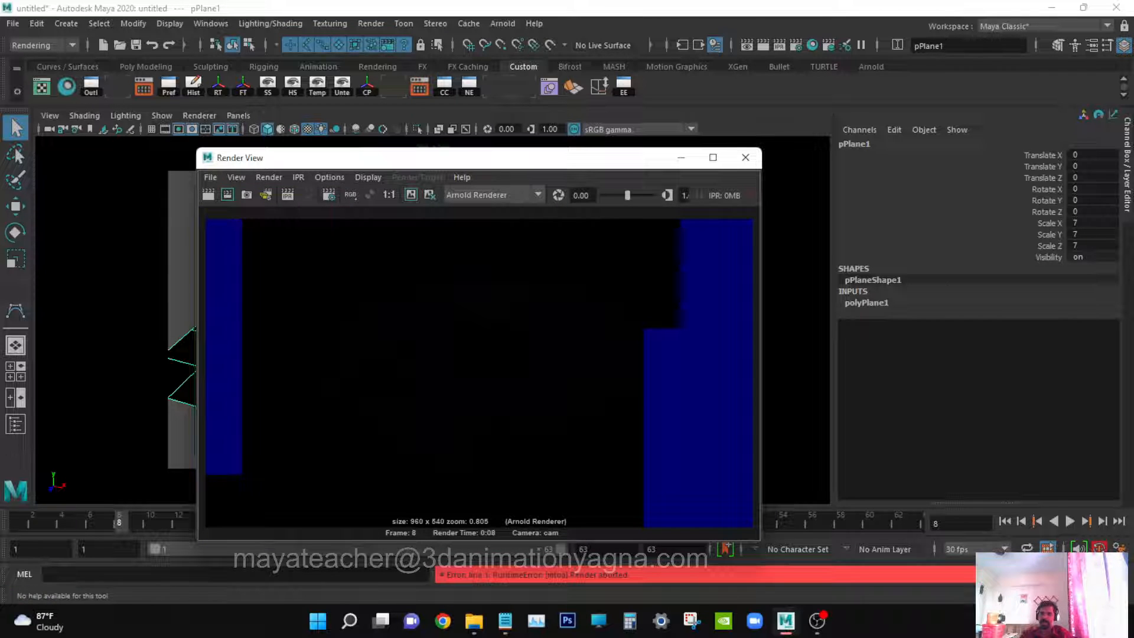
# Render the frame again in the Render View and reposition its window.
pyautogui.moveTo(526, 158); pyautogui.dragTo(553, 111)
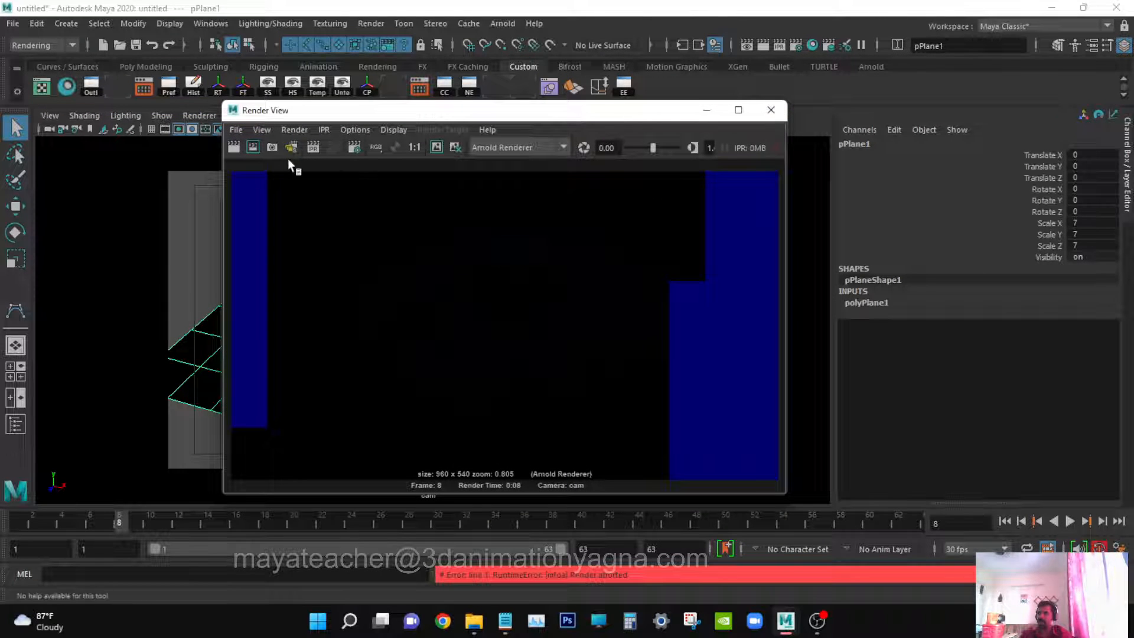
pyautogui.click(234, 147)
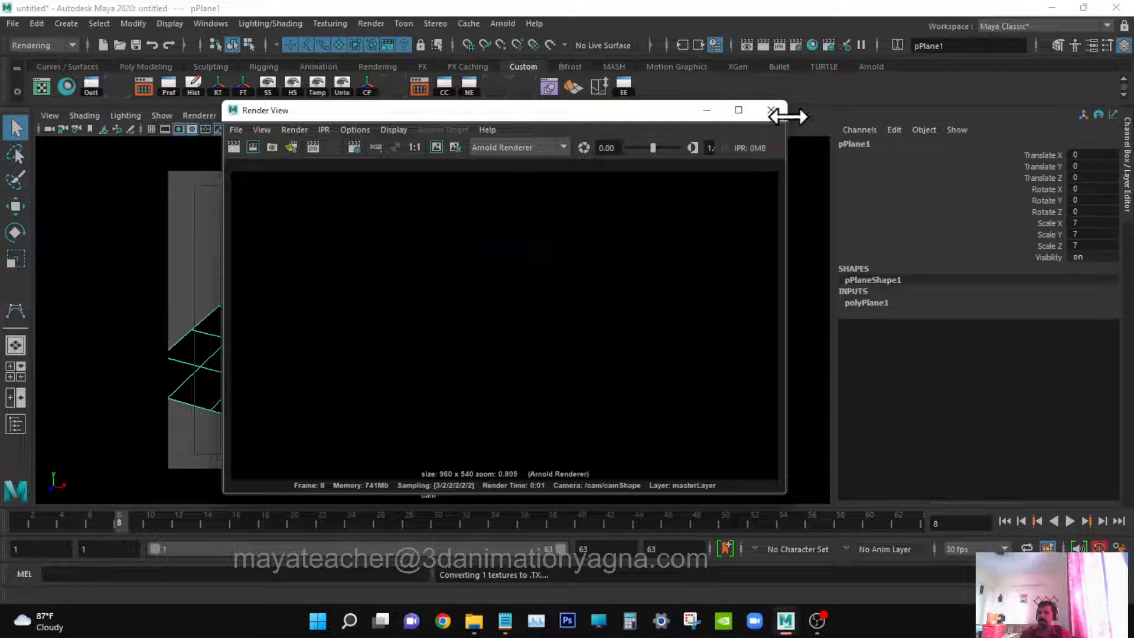
pyautogui.moveTo(564, 112); pyautogui.dragTo(580, 142)
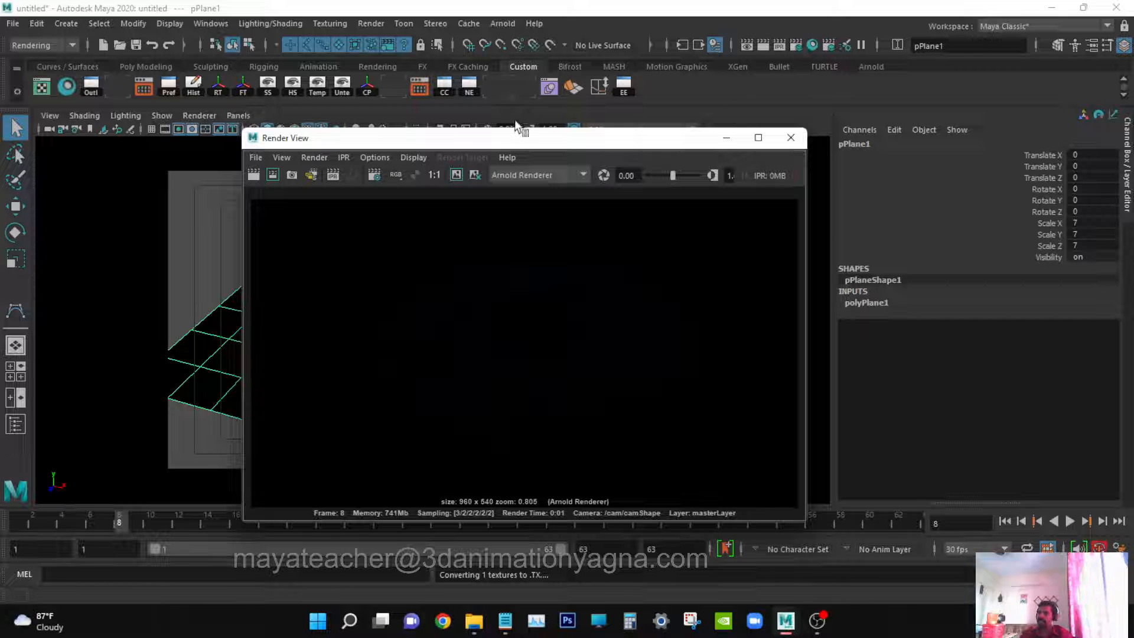
# Open the Render Settings and arrange them side by side with the Render View.
pyautogui.click(380, 23)
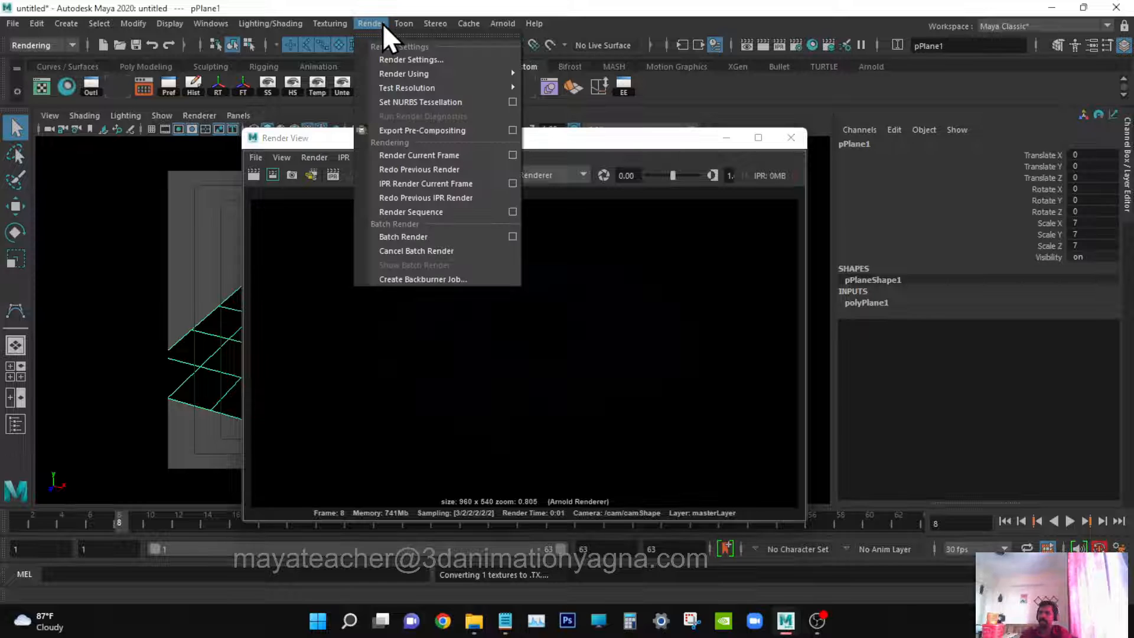
pyautogui.click(395, 60)
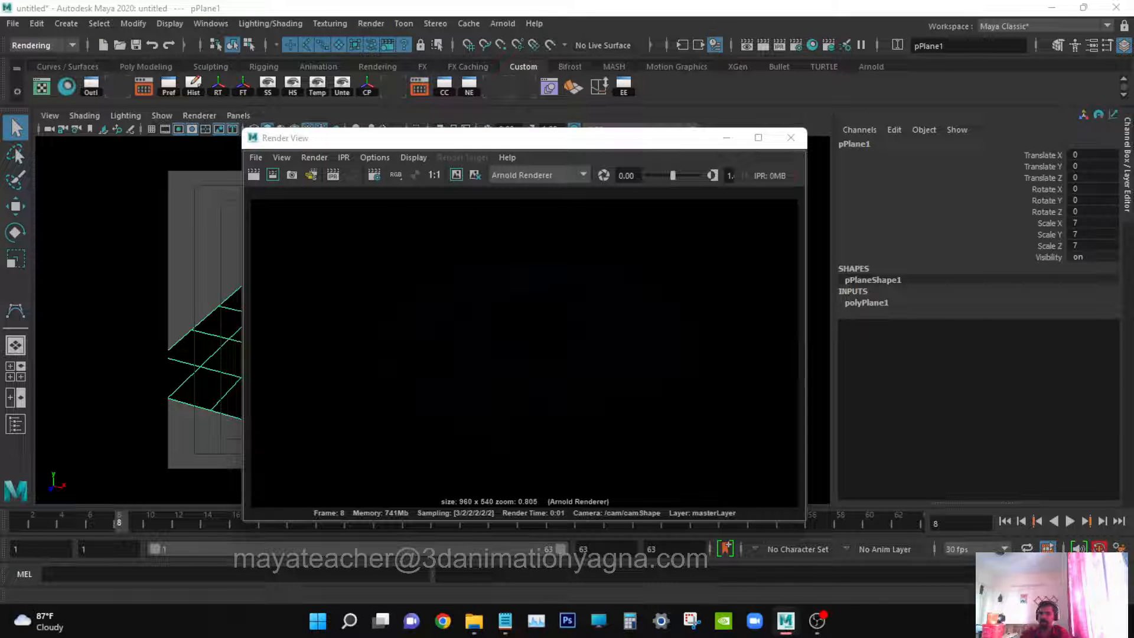
pyautogui.moveTo(516, 199); pyautogui.dragTo(580, 115)
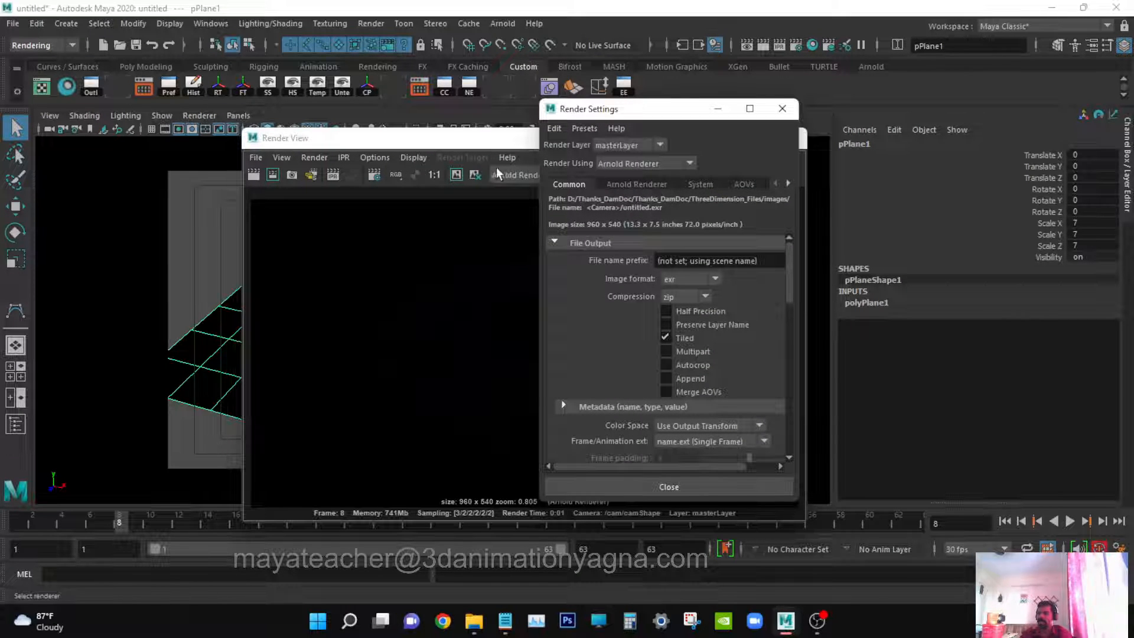
pyautogui.moveTo(466, 143); pyautogui.dragTo(289, 141)
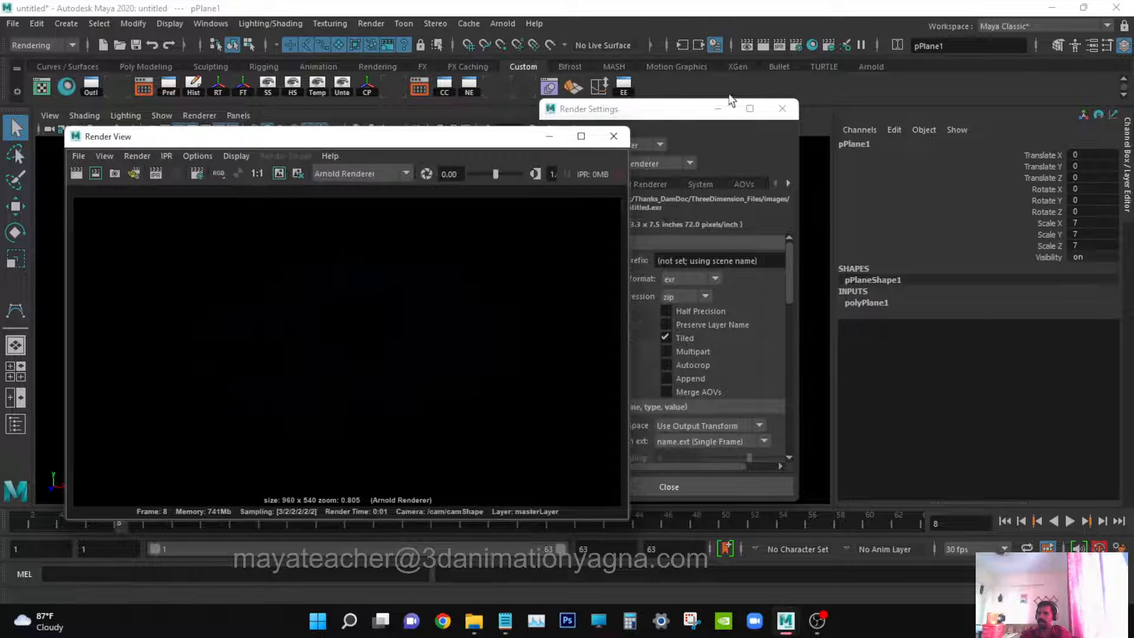
pyautogui.moveTo(637, 107); pyautogui.dragTo(771, 87)
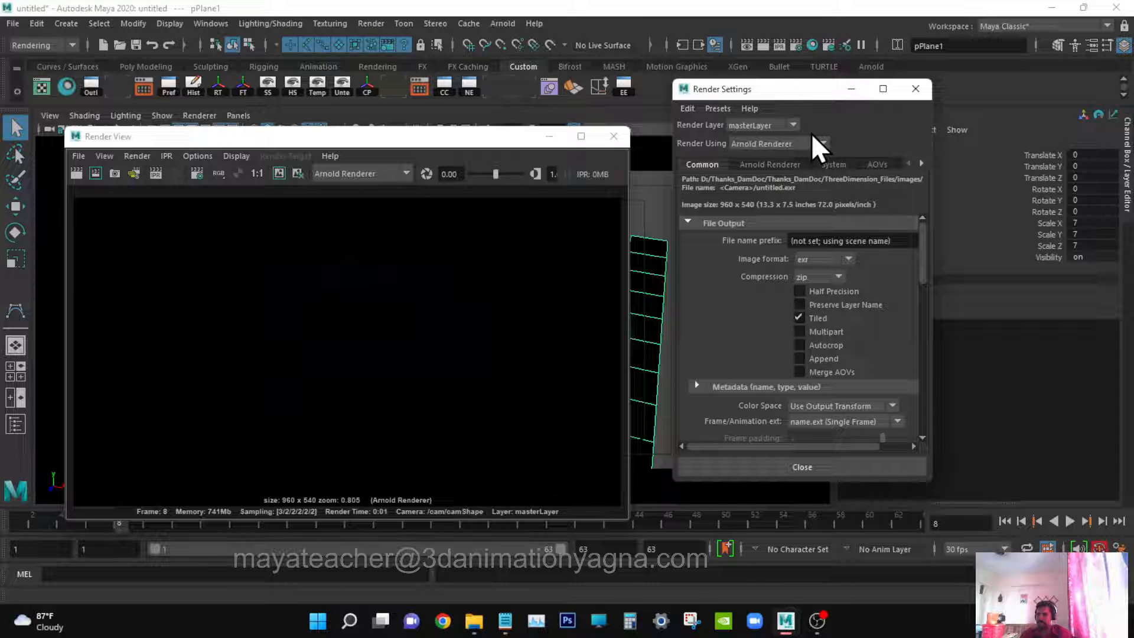
# Switch the renderer to Maya Software, and move and enlarge the Render Settings window.
pyautogui.click(790, 141)
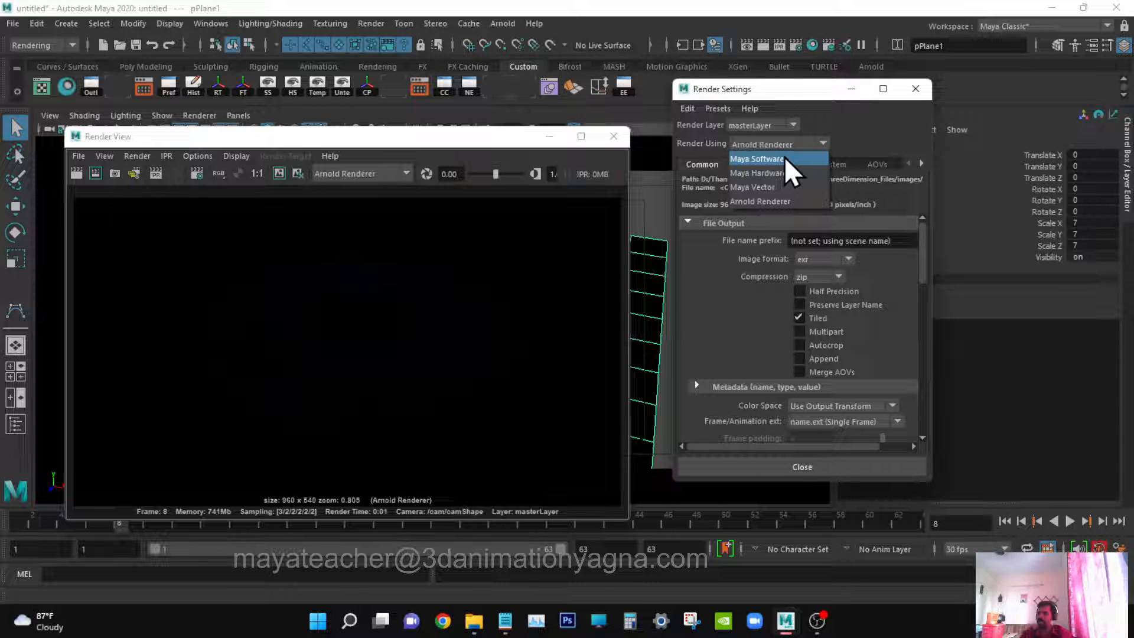
pyautogui.click(785, 157)
pyautogui.click(789, 143)
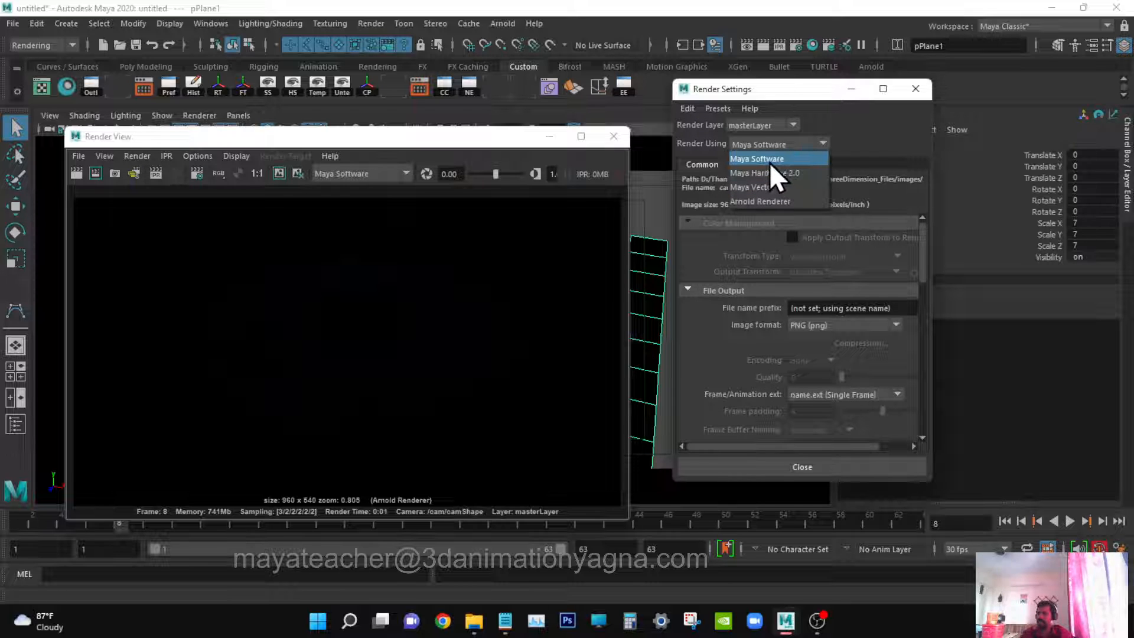
pyautogui.click(767, 159)
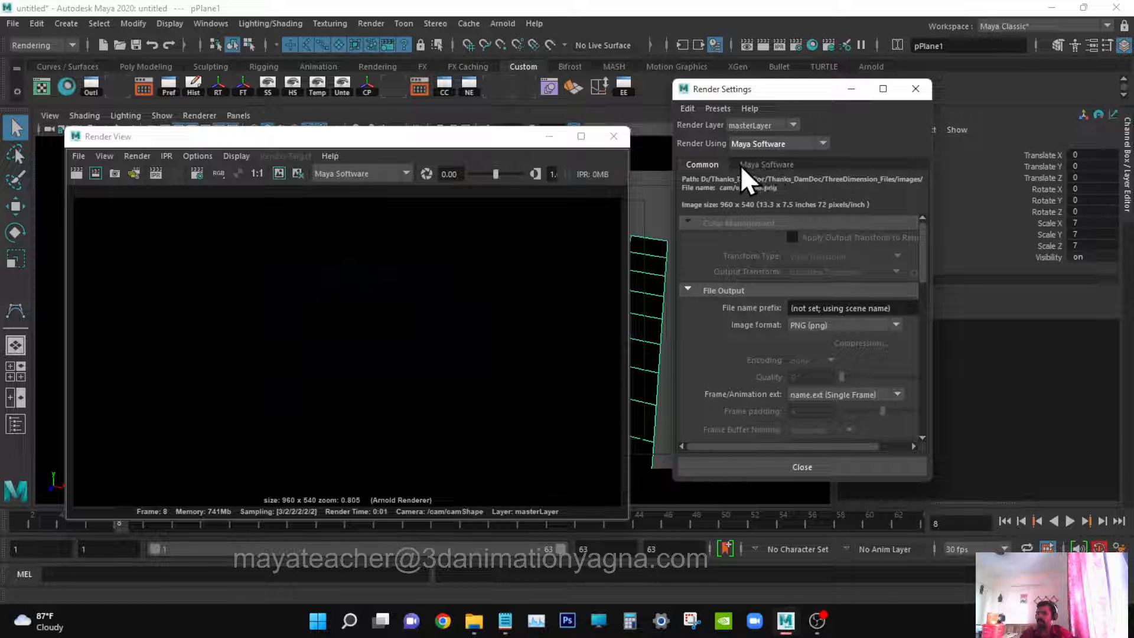
pyautogui.moveTo(711, 89); pyautogui.dragTo(444, 36)
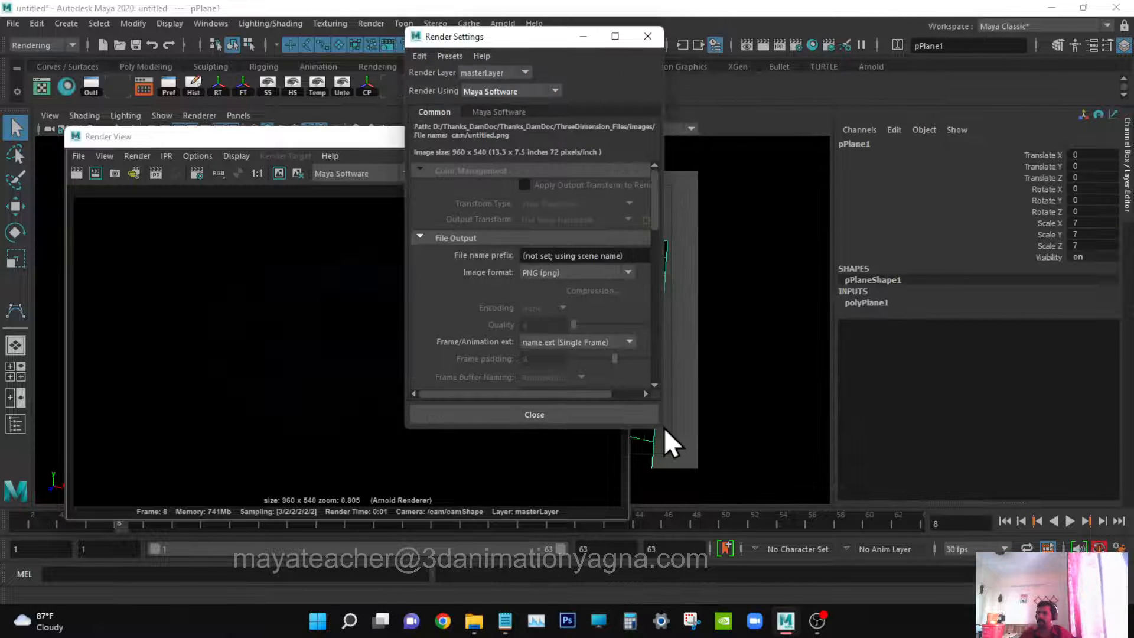
pyautogui.moveTo(664, 435); pyautogui.dragTo(868, 575)
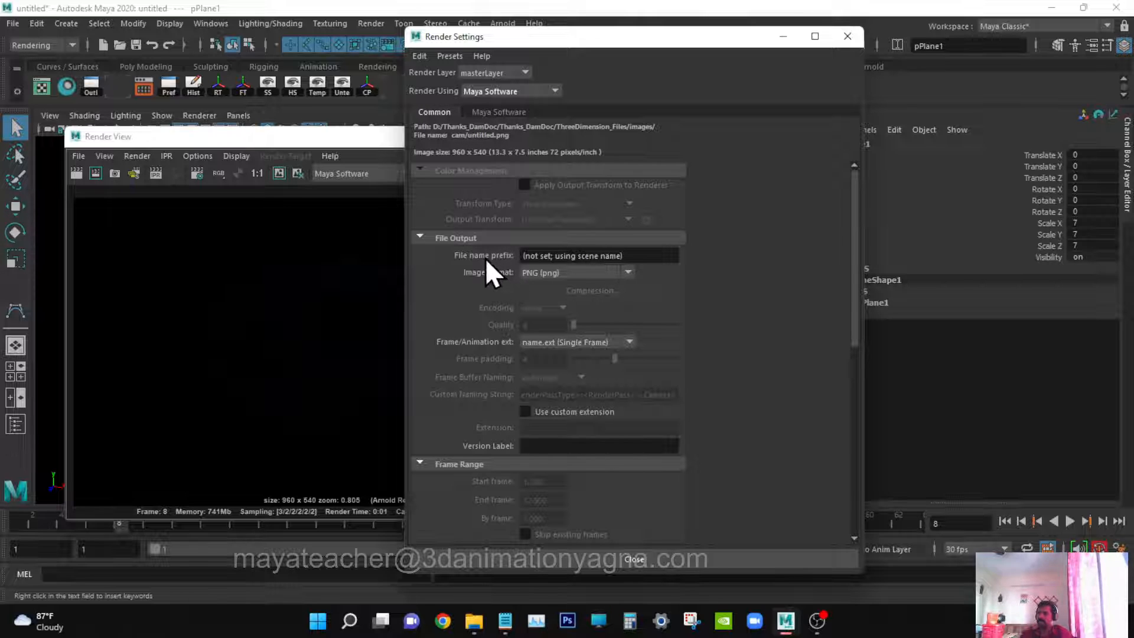
# Set the output file name prefix to basic.
pyautogui.moveTo(650, 255); pyautogui.dragTo(494, 260)
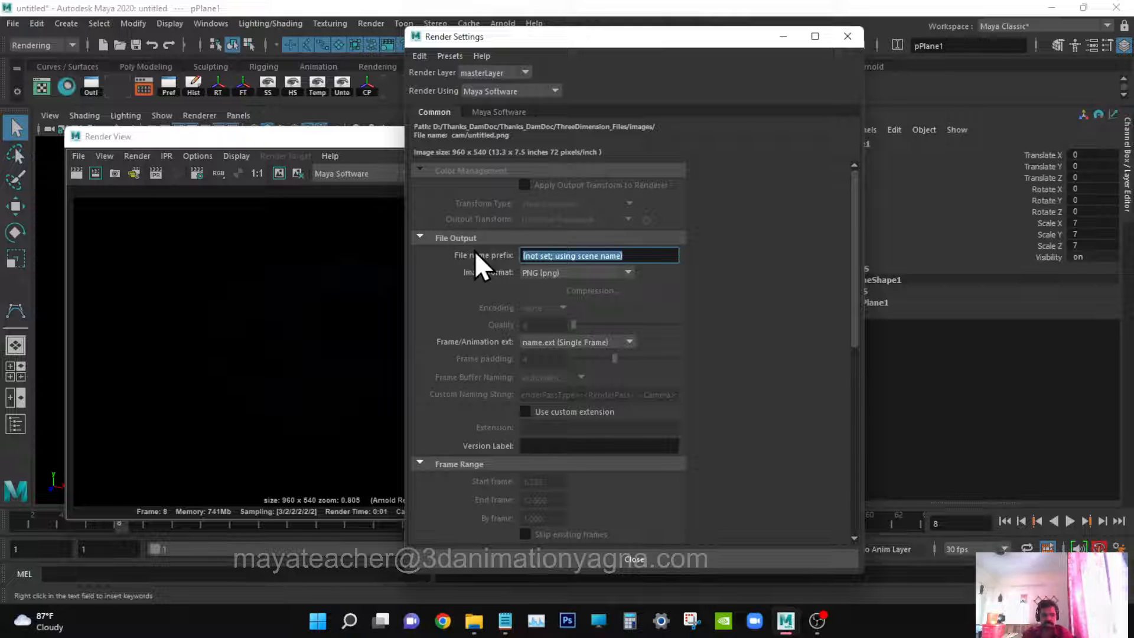
pyautogui.write('basic')
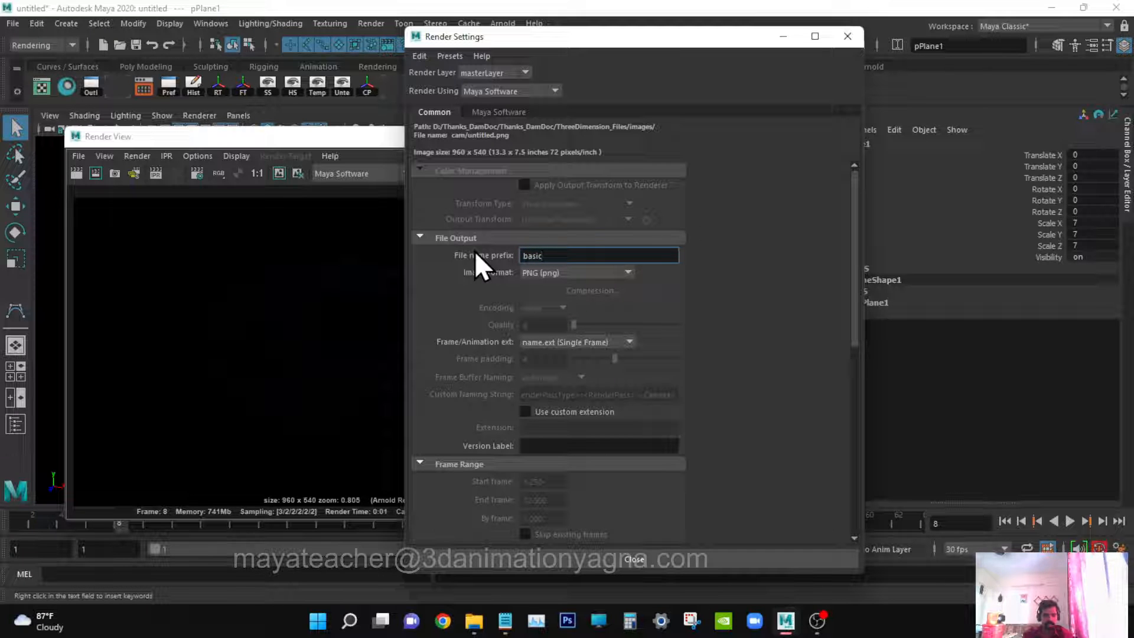
pyautogui.press('Return')
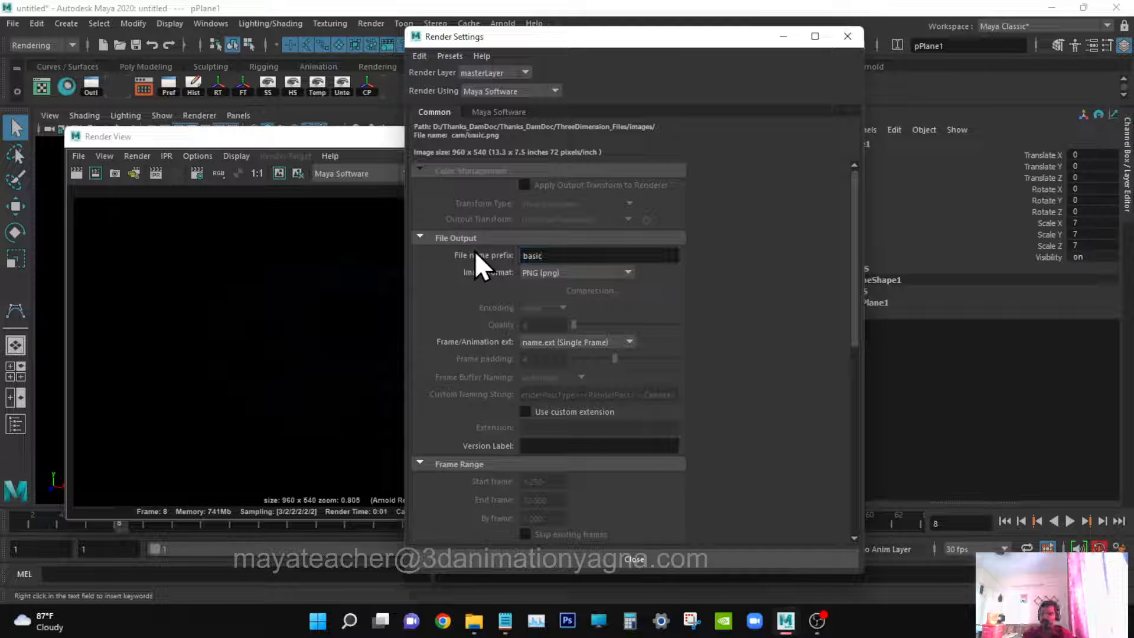
# Review the available image formats and set the output format to JPEG (jpg).
pyautogui.click(562, 272)
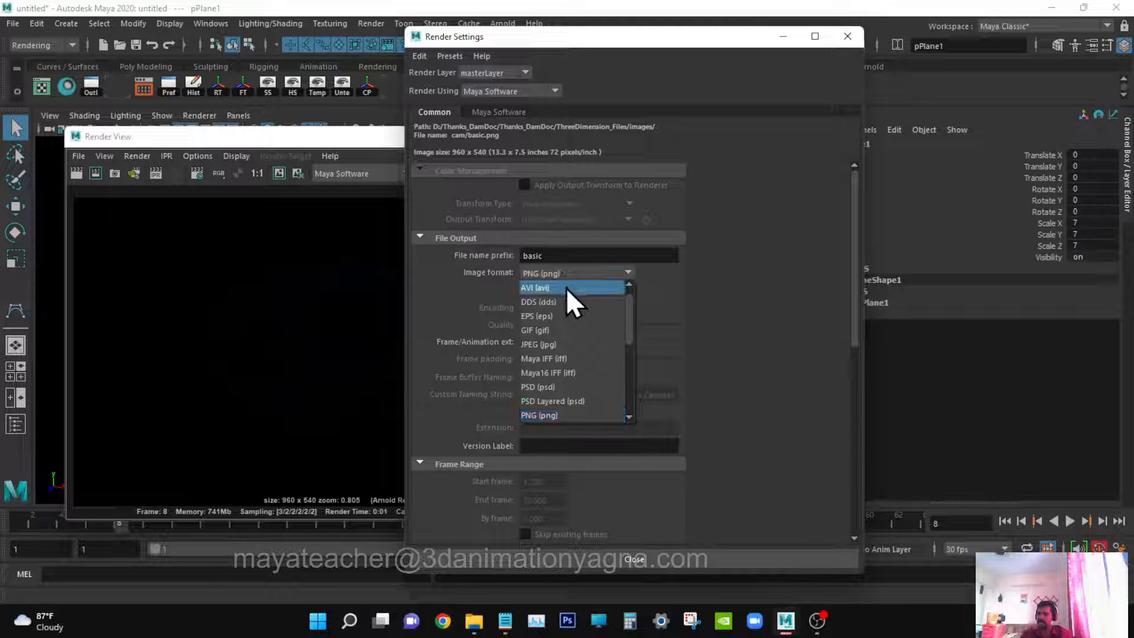
pyautogui.scroll(-2, 572, 325)
pyautogui.scroll(1, 579, 316)
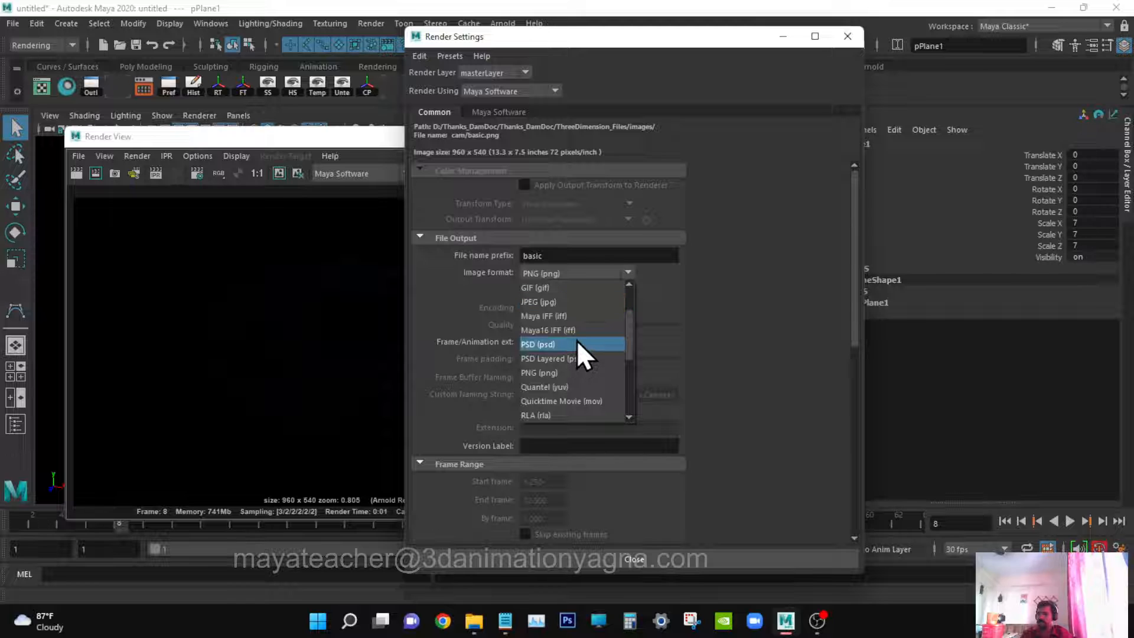
pyautogui.scroll(-1, 576, 360)
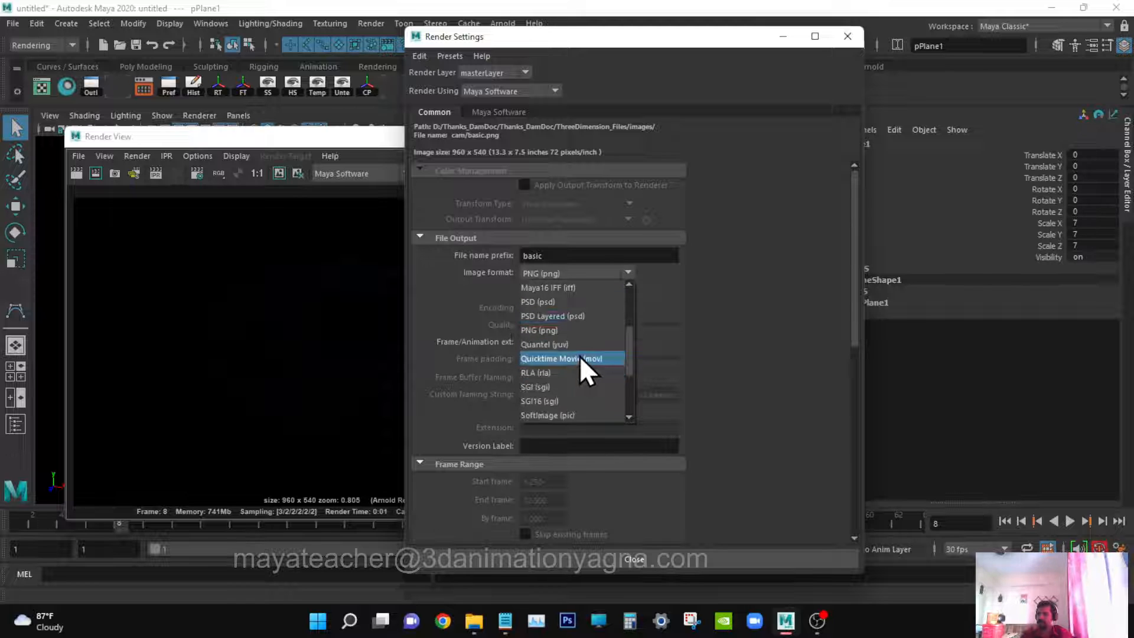
pyautogui.scroll(2, 581, 353)
pyautogui.scroll(-4, 585, 331)
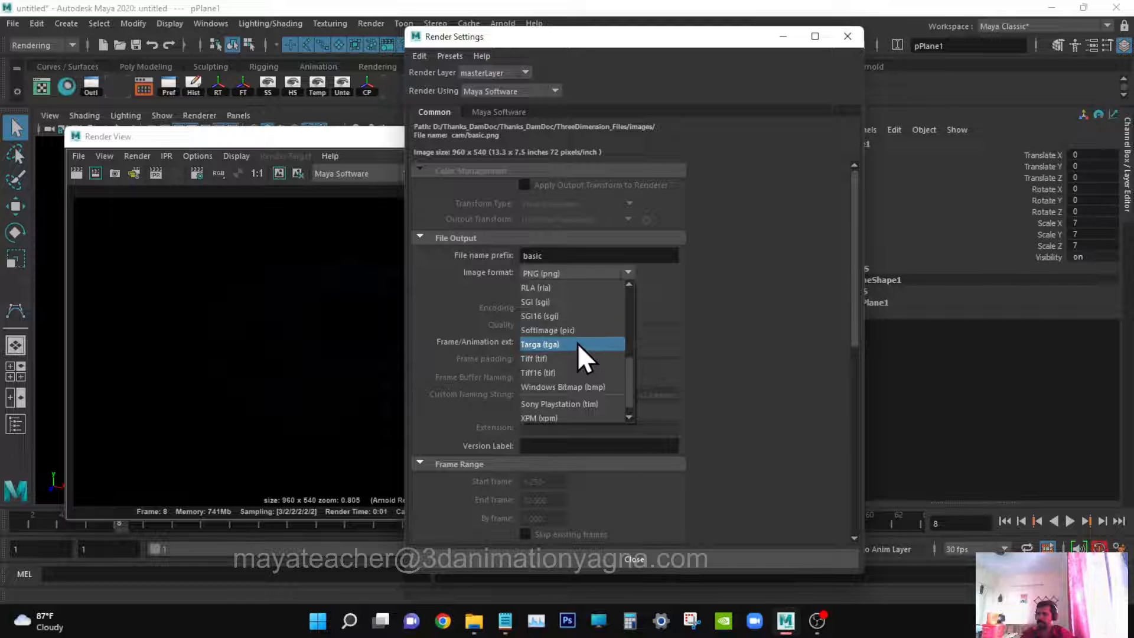
pyautogui.scroll(2, 576, 328)
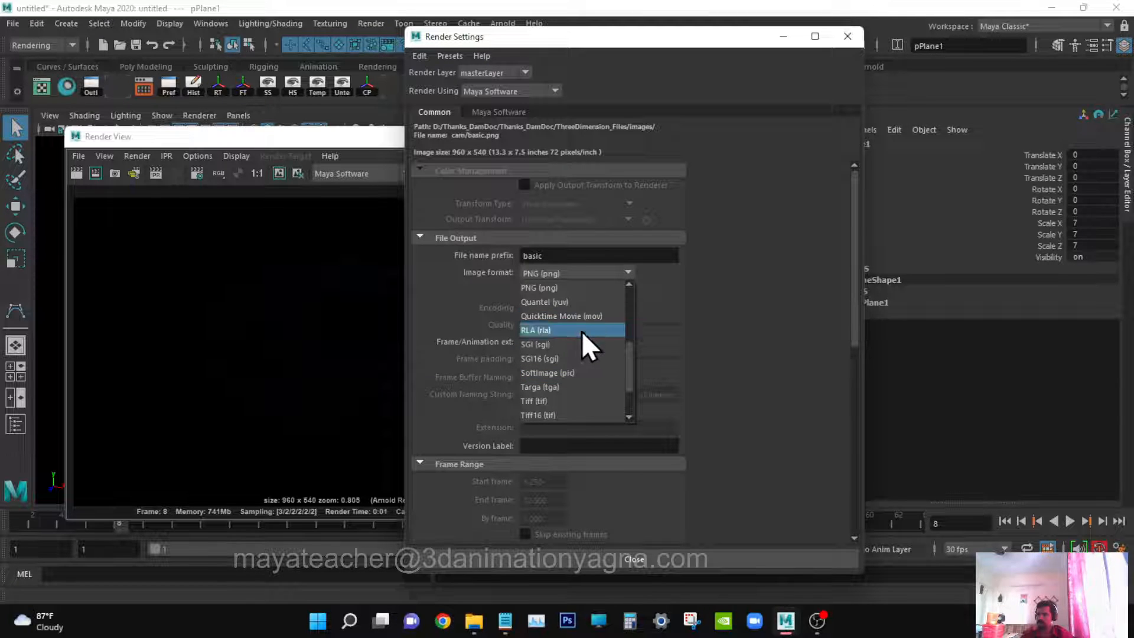
pyautogui.scroll(-3, 590, 353)
pyautogui.scroll(4, 593, 346)
pyautogui.scroll(1, 607, 328)
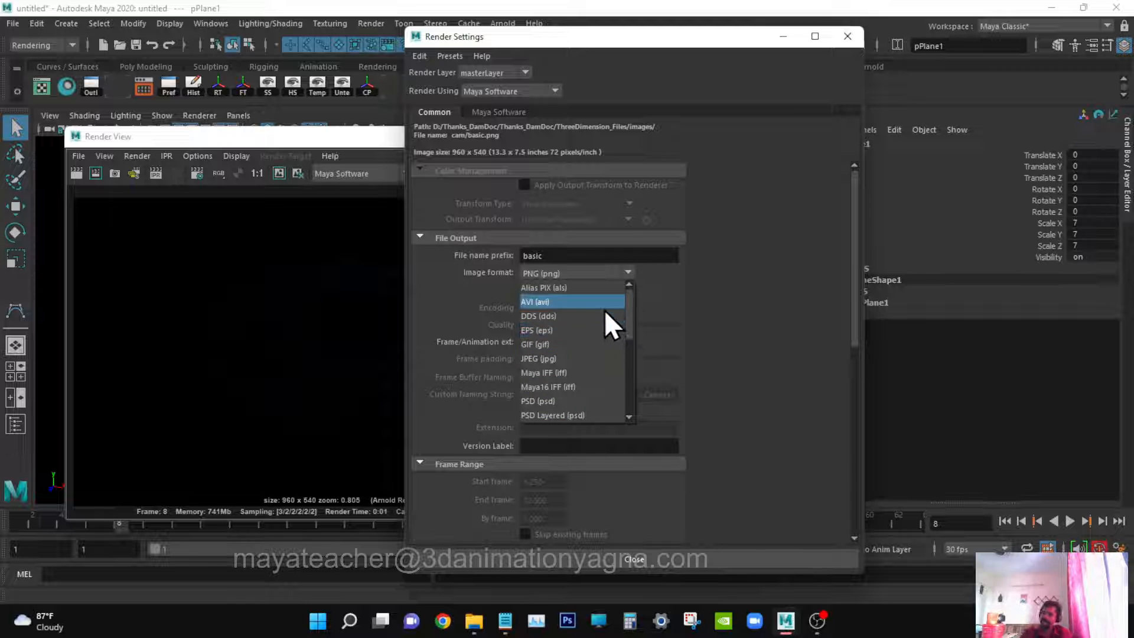
pyautogui.click(566, 358)
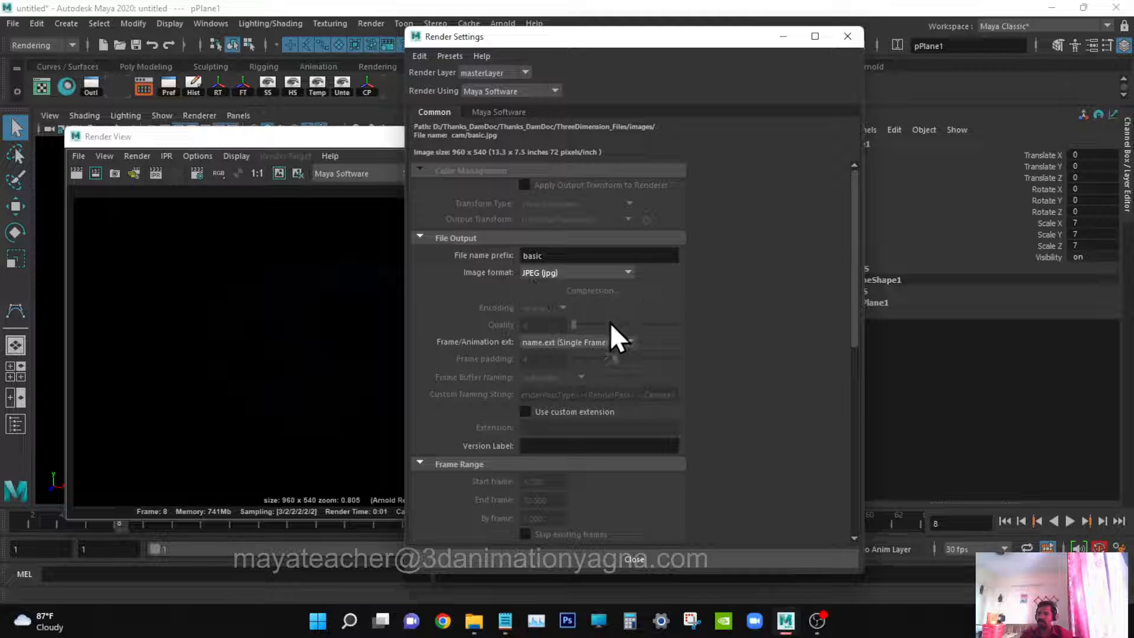
# Try the name.#.ext option for the frame/animation extension and return it to name.ext (Single Frame).
pyautogui.click(573, 342)
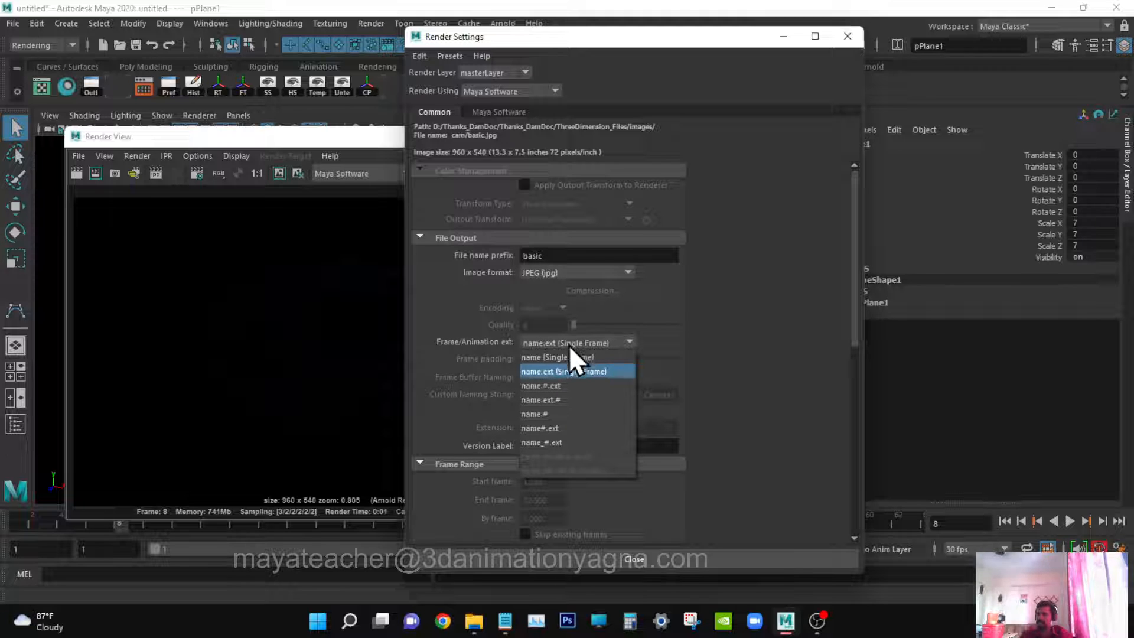
pyautogui.click(565, 388)
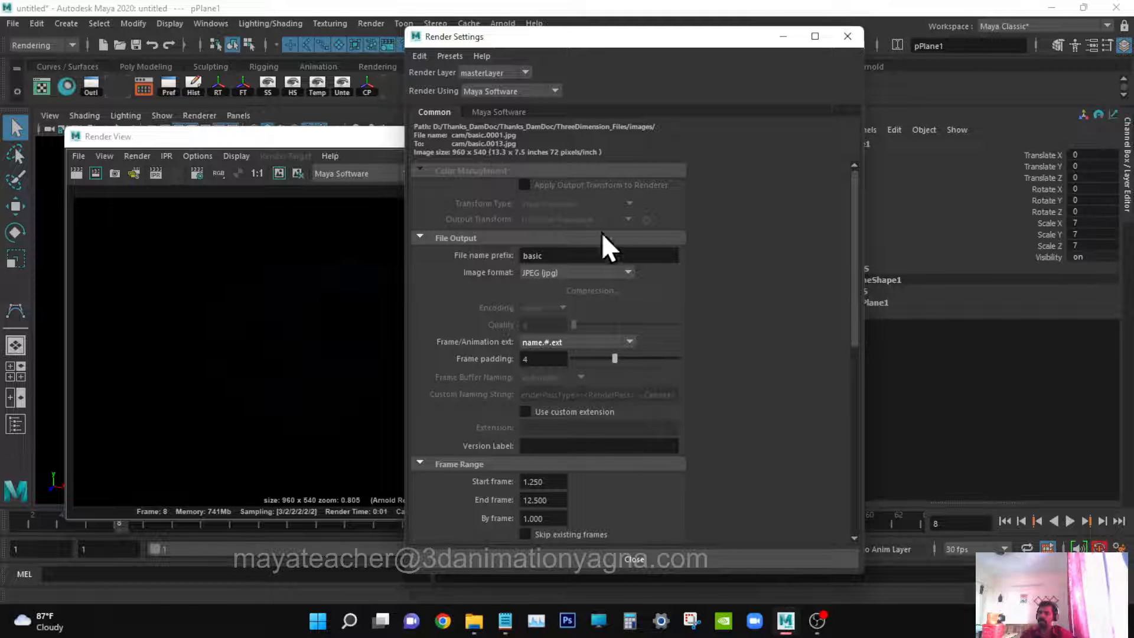
pyautogui.click(569, 344)
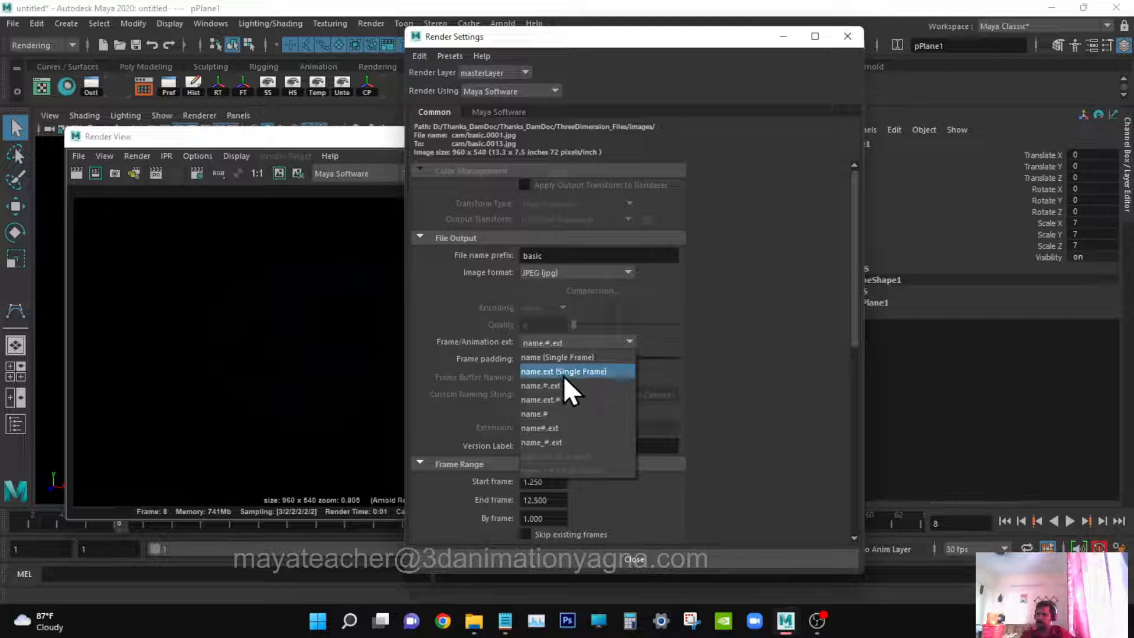
pyautogui.click(567, 372)
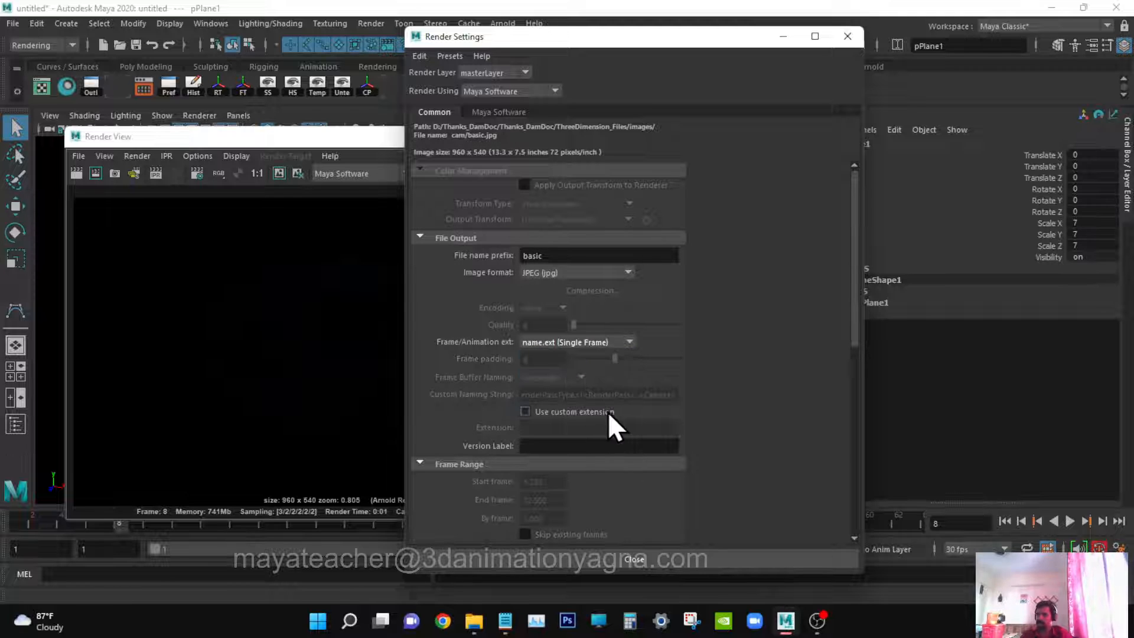
# Remove the persp camera from the renderable cameras.
pyautogui.scroll(-5, 608, 422)
pyautogui.scroll(-3, 609, 379)
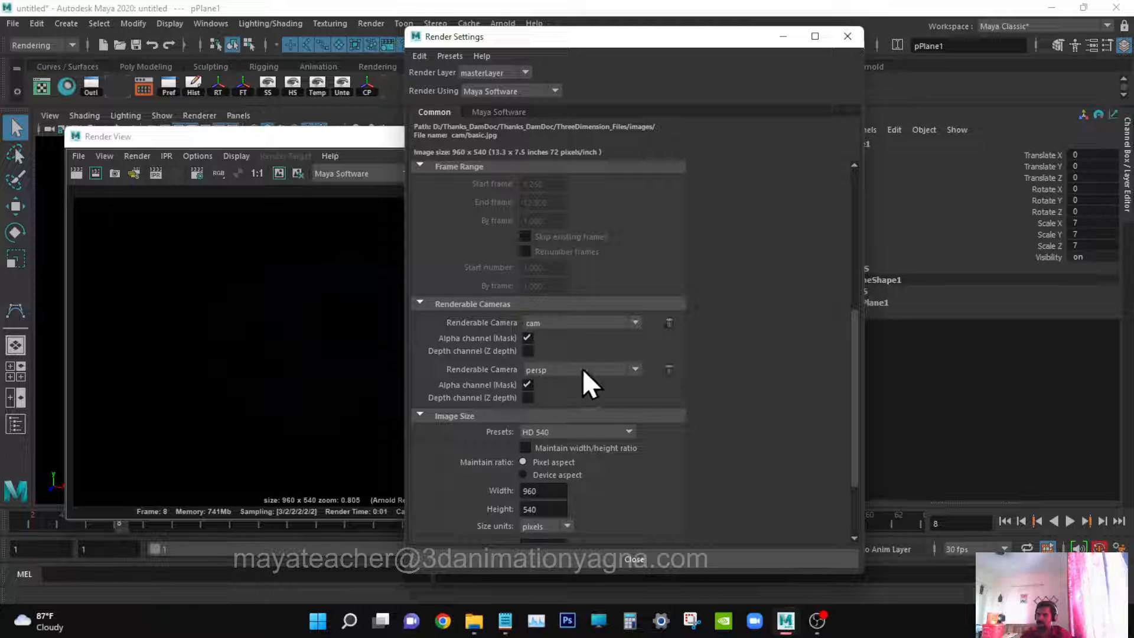
pyautogui.click(670, 370)
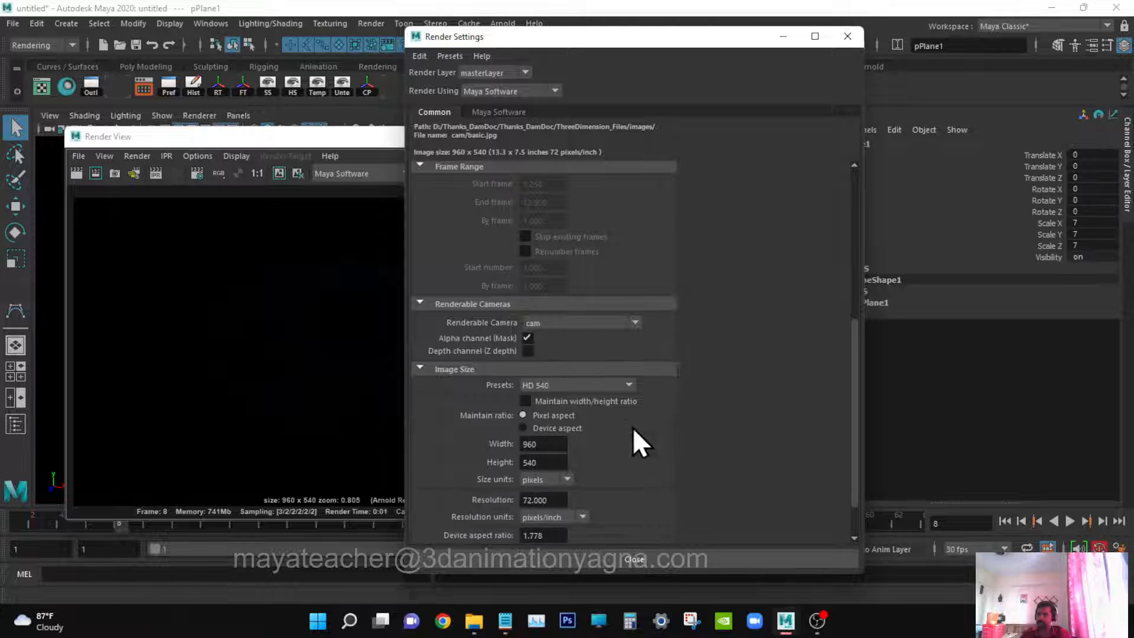
# Maintain the width/height ratio and try an image width of 500 pixels before setting it to 1000.
pyautogui.scroll(-2, 633, 428)
pyautogui.doubleClick(544, 391)
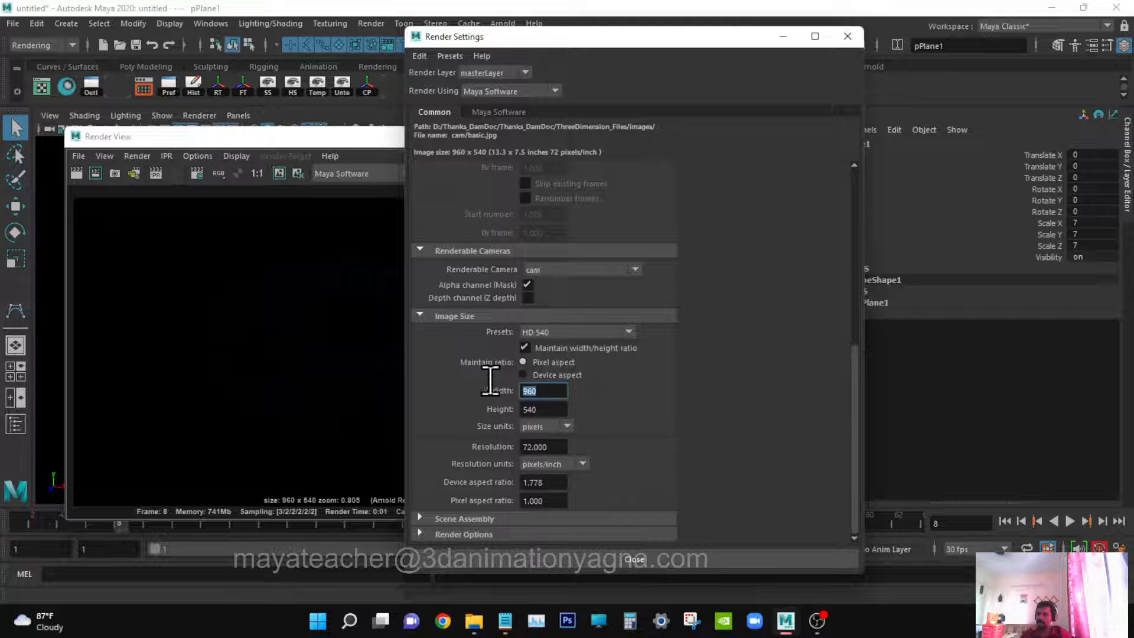
pyautogui.write('500')
pyautogui.press('Return')
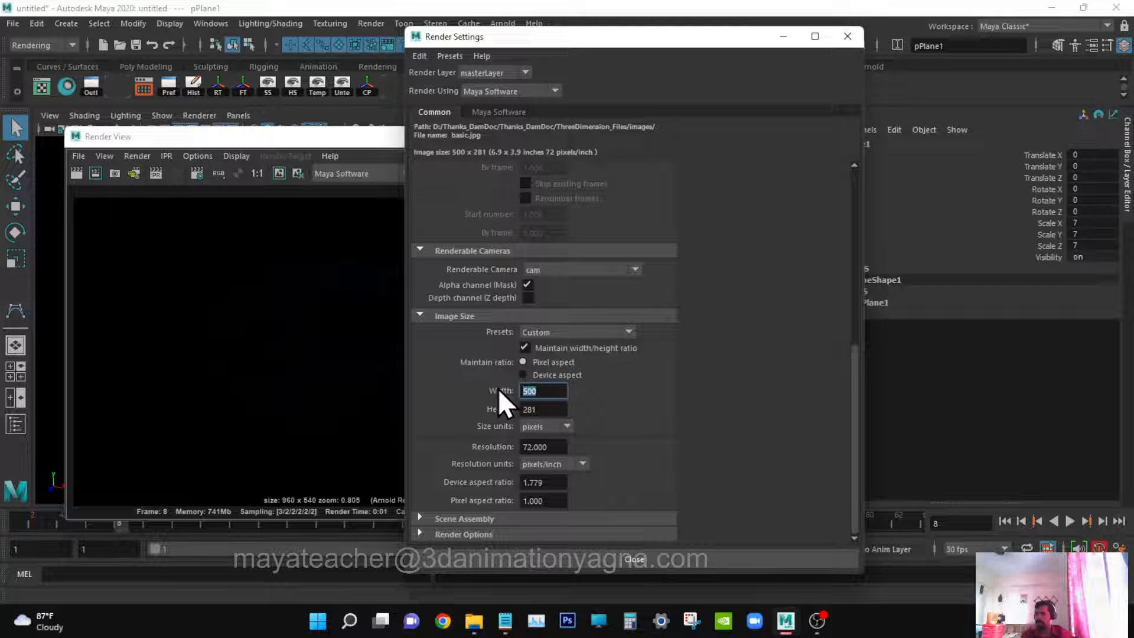
pyautogui.write('1000')
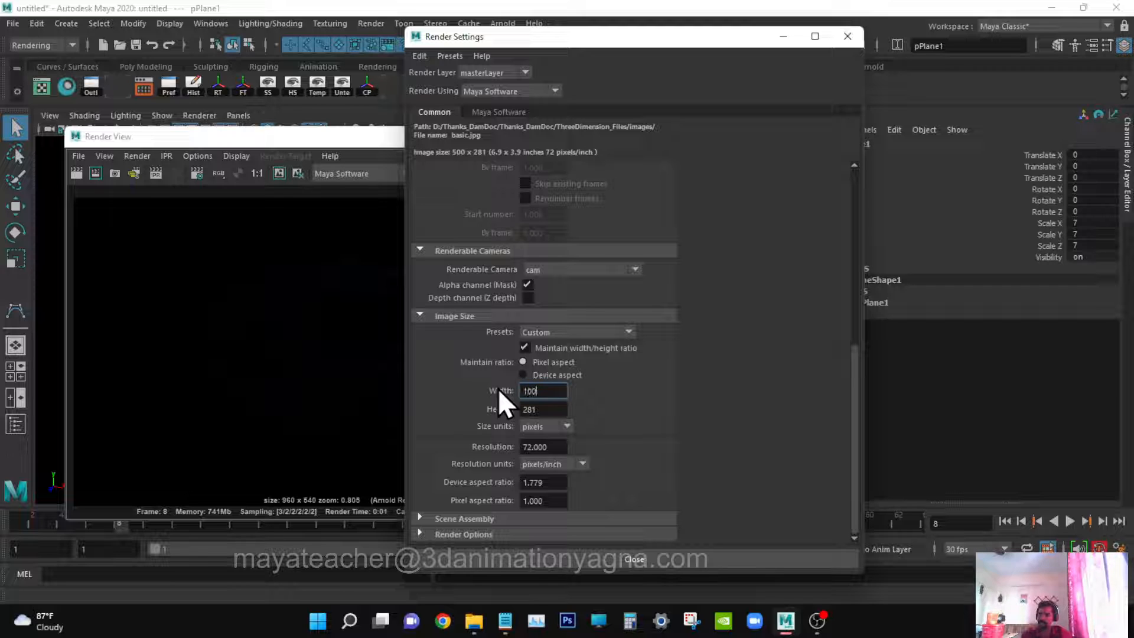
pyautogui.press('Return')
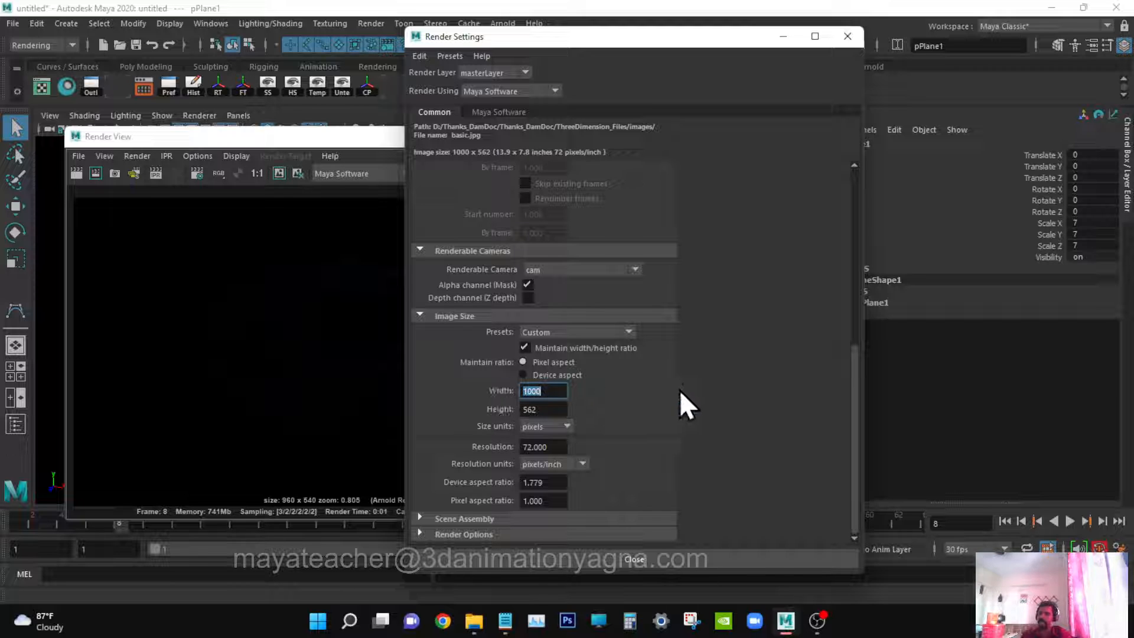
# Set the Maya Software anti-aliasing quality to Production quality.
pyautogui.scroll(3, 635, 355)
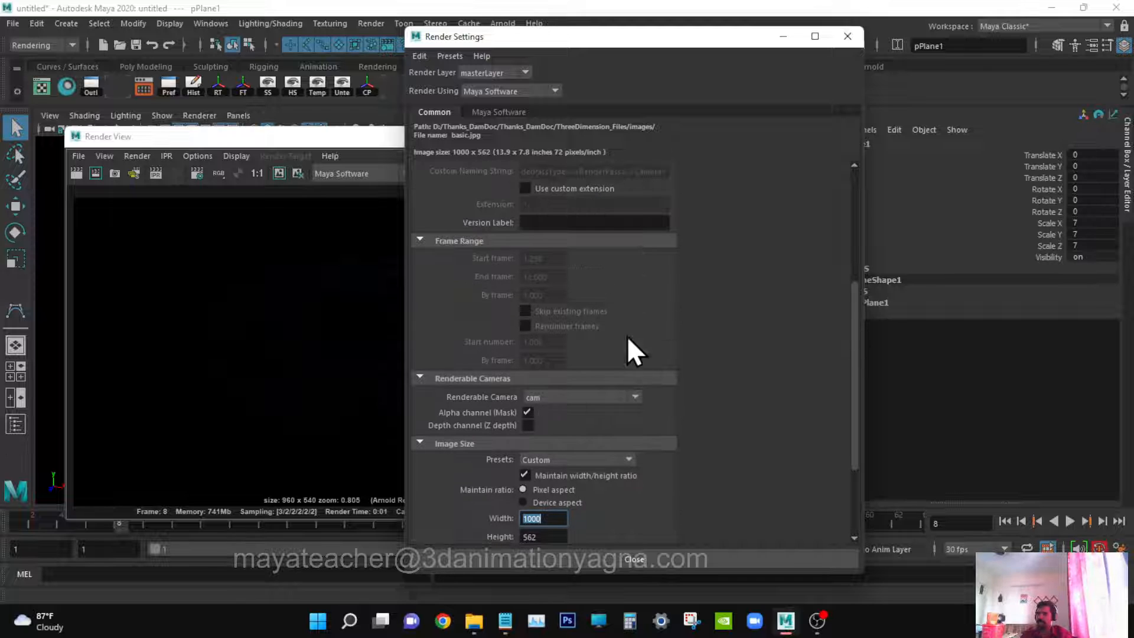
pyautogui.click(488, 110)
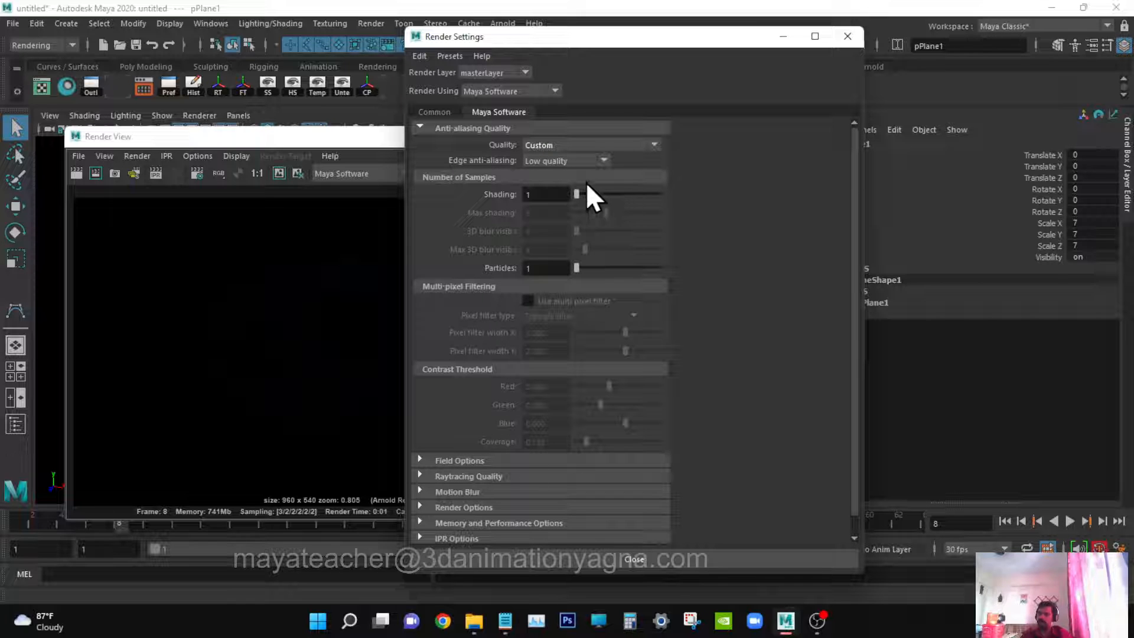
pyautogui.click(570, 145)
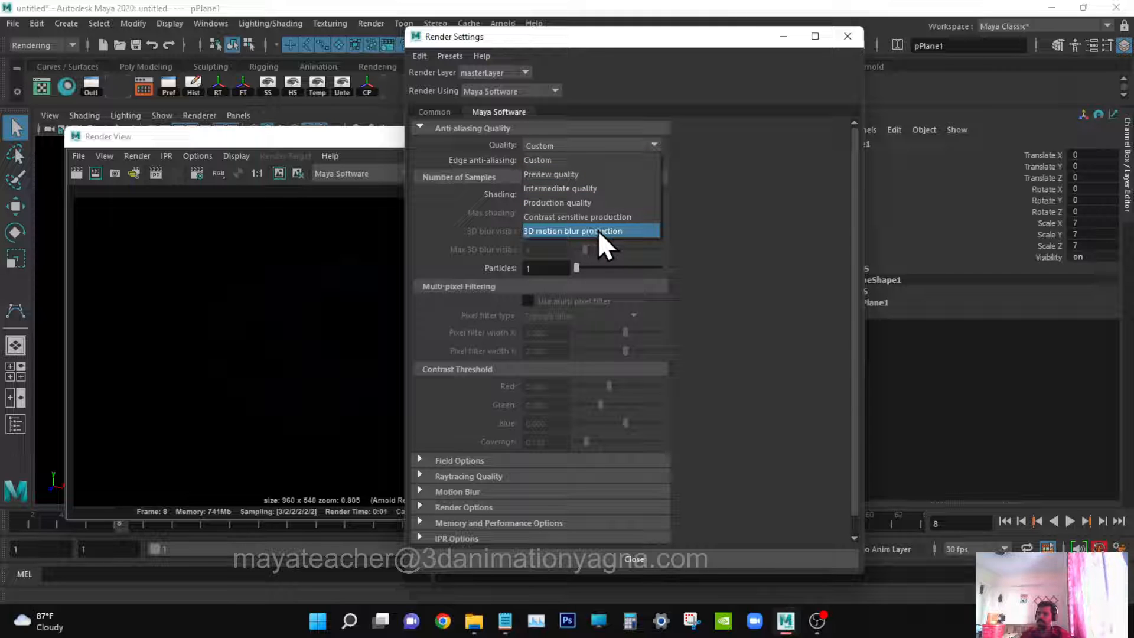
pyautogui.click(583, 203)
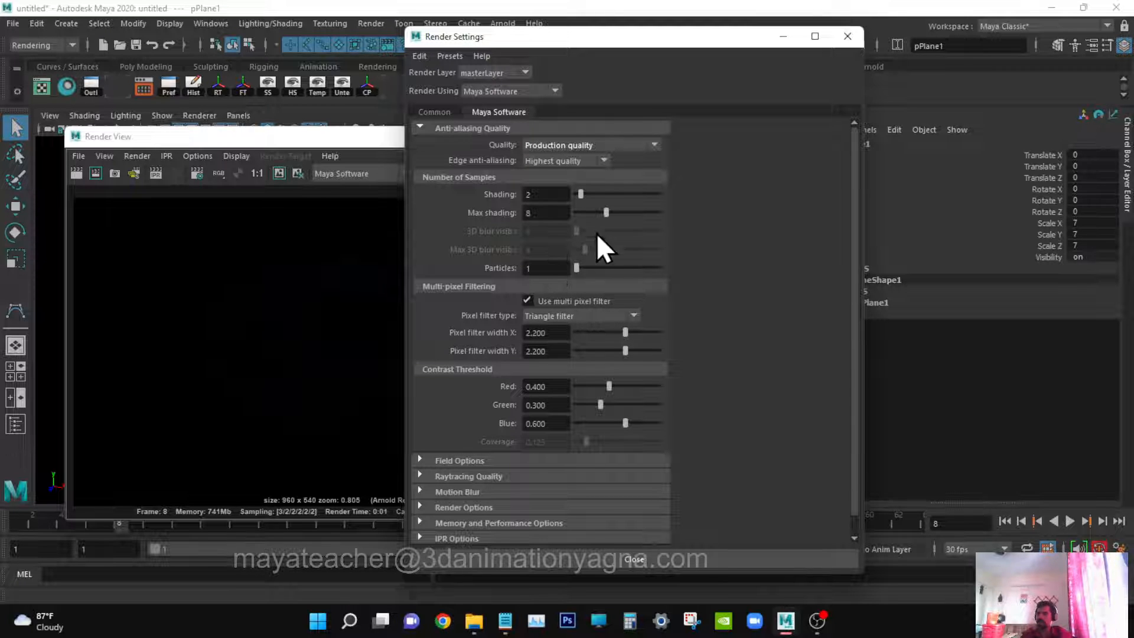
pyautogui.click(572, 145)
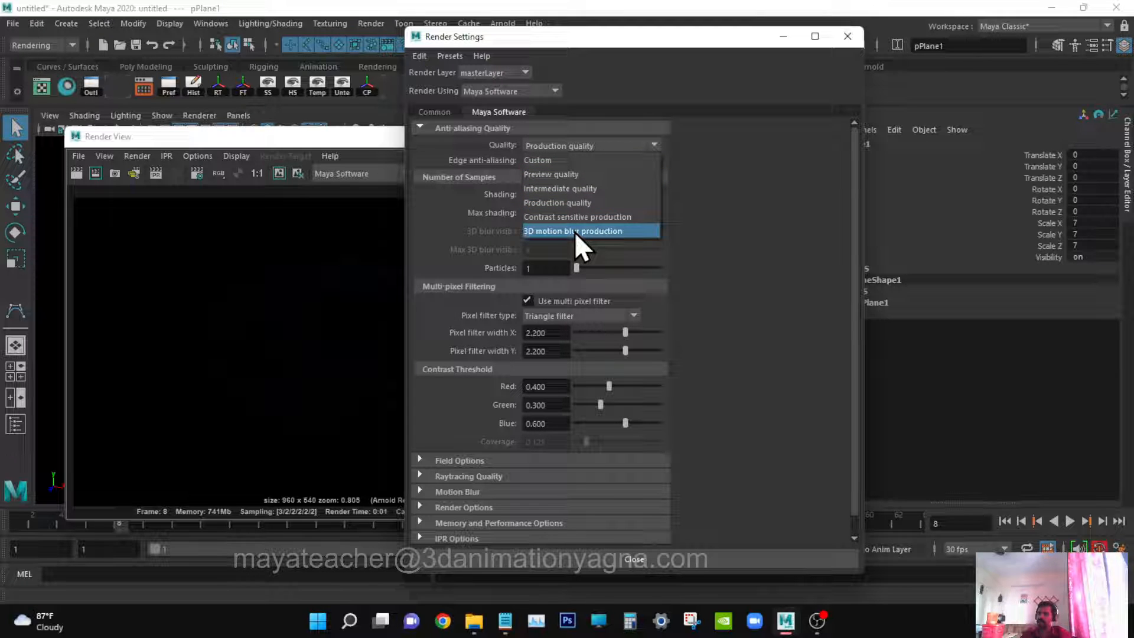
pyautogui.click(562, 204)
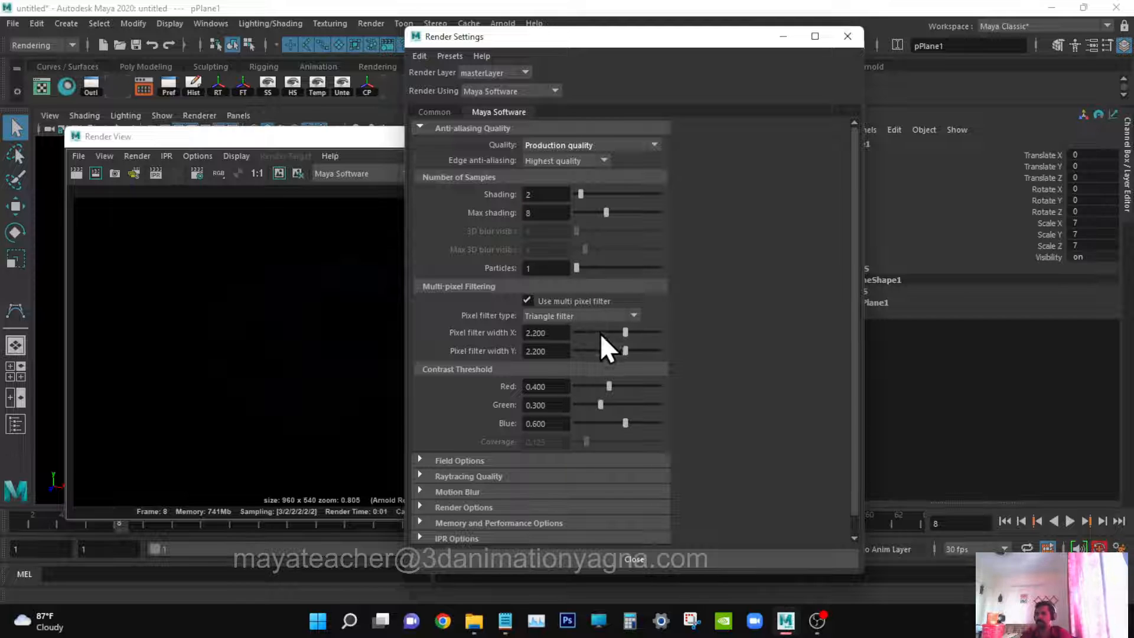
# Expand the Raytracing Quality settings and enable raytracing.
pyautogui.scroll(-1, 600, 333)
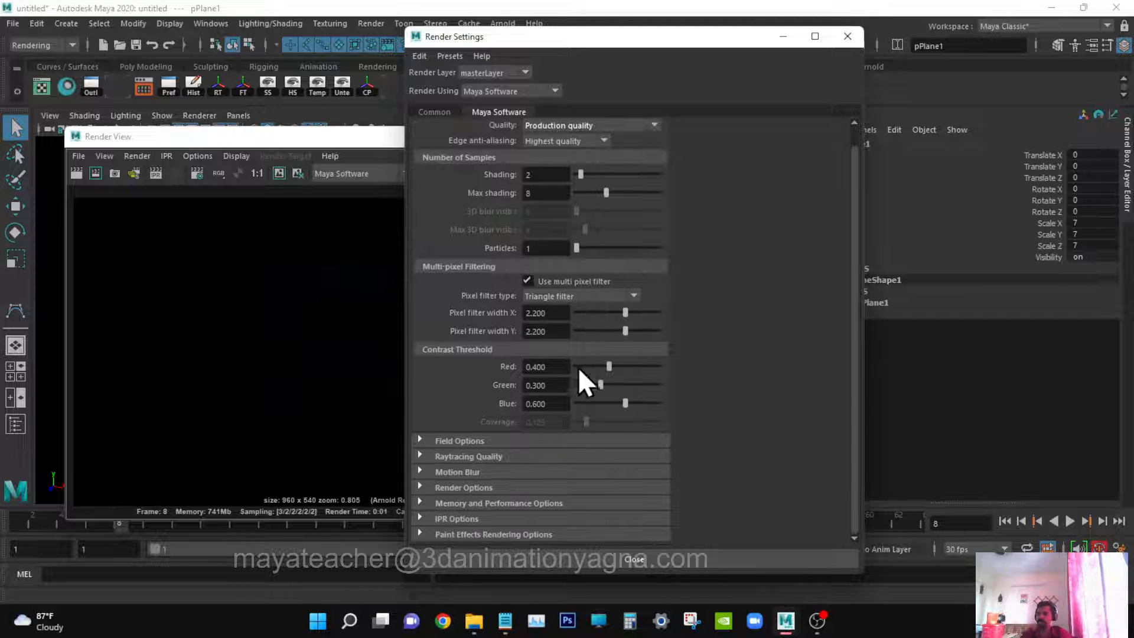
pyautogui.click(519, 455)
pyautogui.scroll(-5, 583, 387)
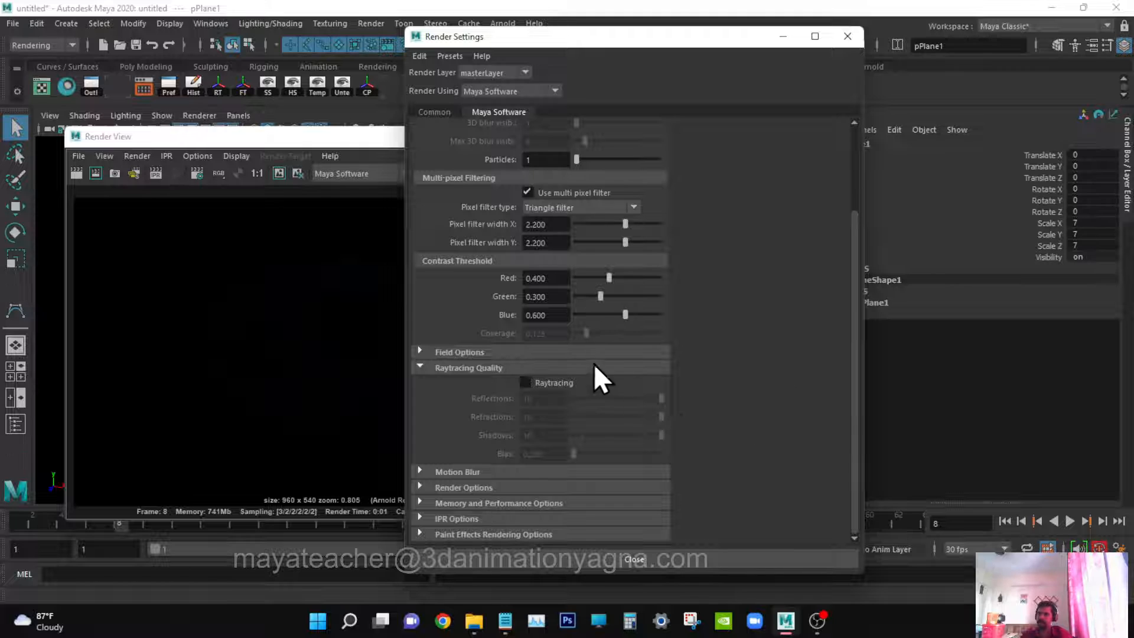
pyautogui.click(549, 381)
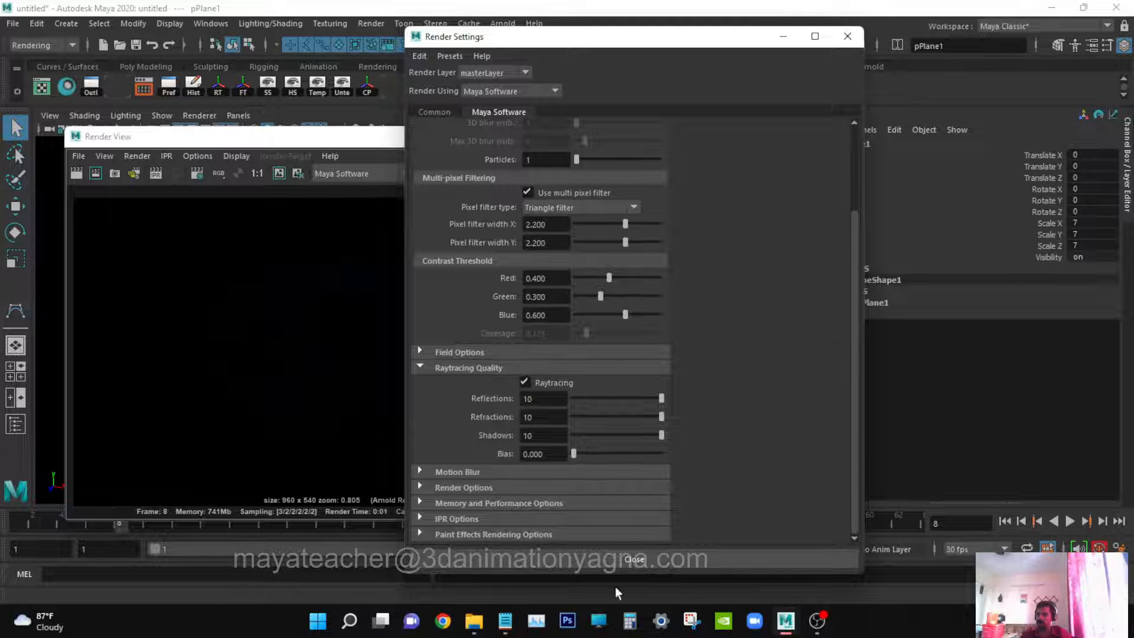
pyautogui.scroll(3, 614, 407)
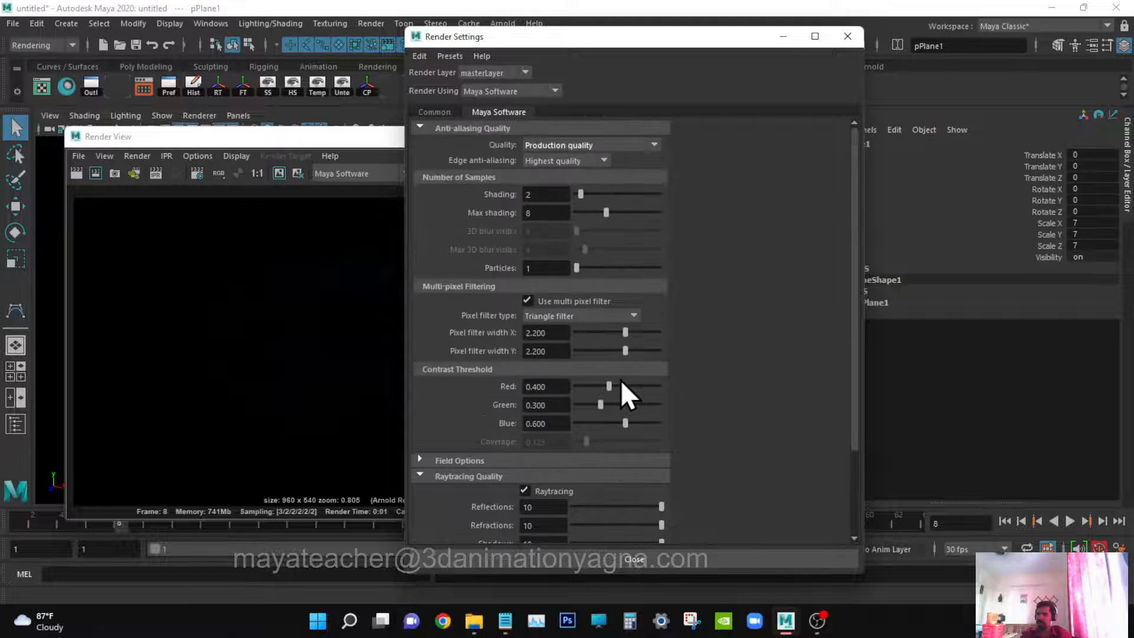
# Review the common render settings, from file name prefix, image format and frame extension to renderable camera and image size.
pyautogui.click(444, 111)
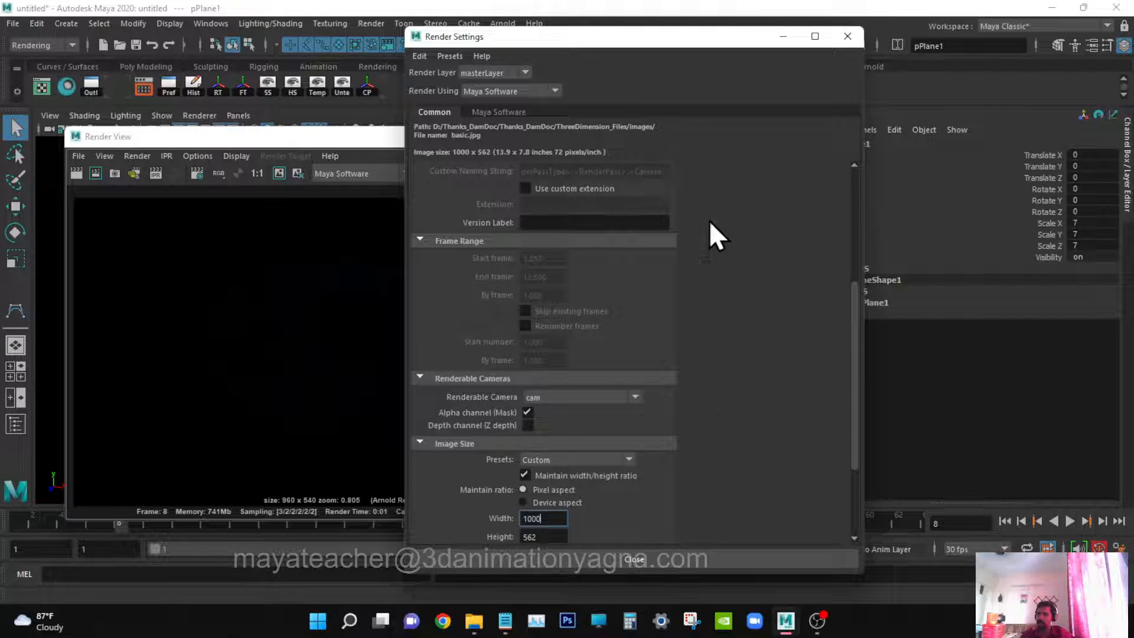
pyautogui.scroll(5, 583, 256)
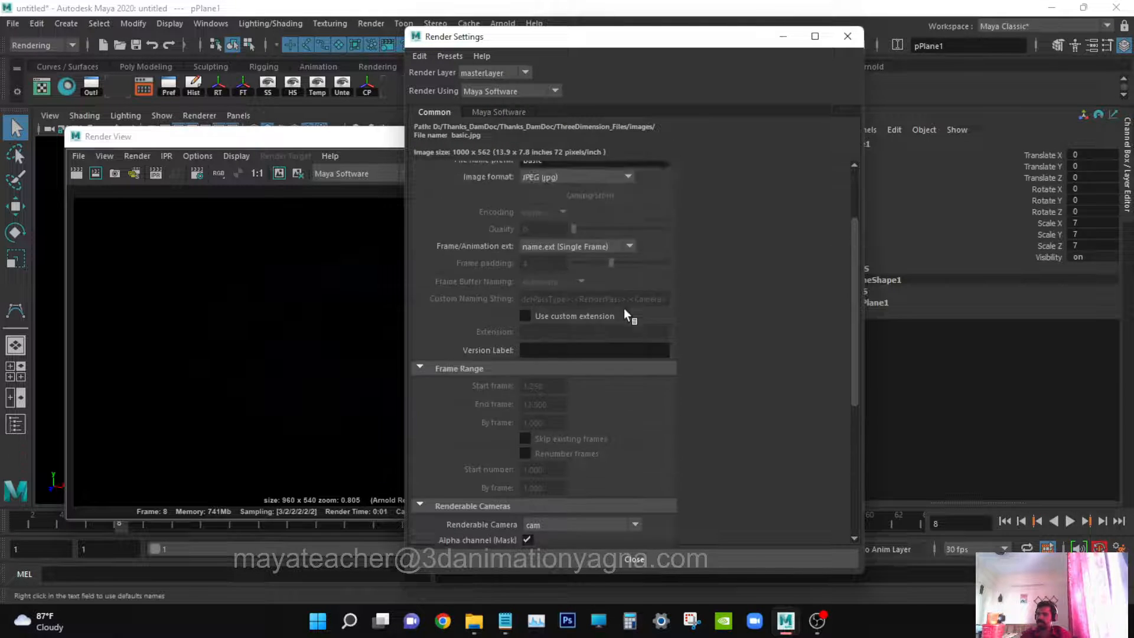
pyautogui.scroll(2, 597, 249)
pyautogui.click(568, 254)
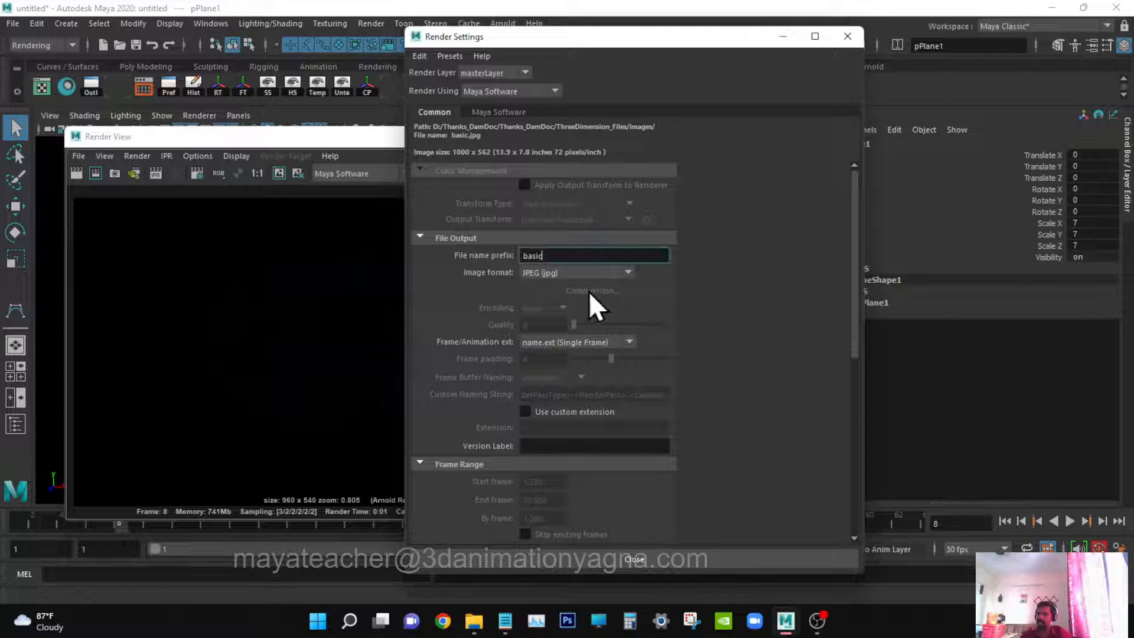
pyautogui.click(583, 272)
pyautogui.click(584, 271)
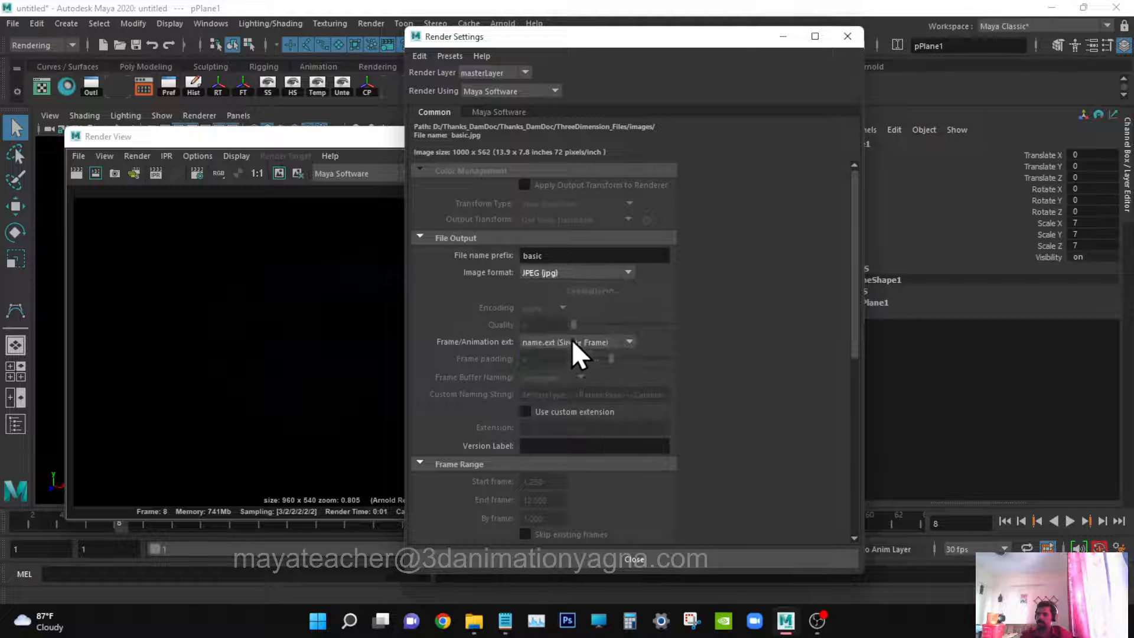
pyautogui.scroll(-3, 572, 340)
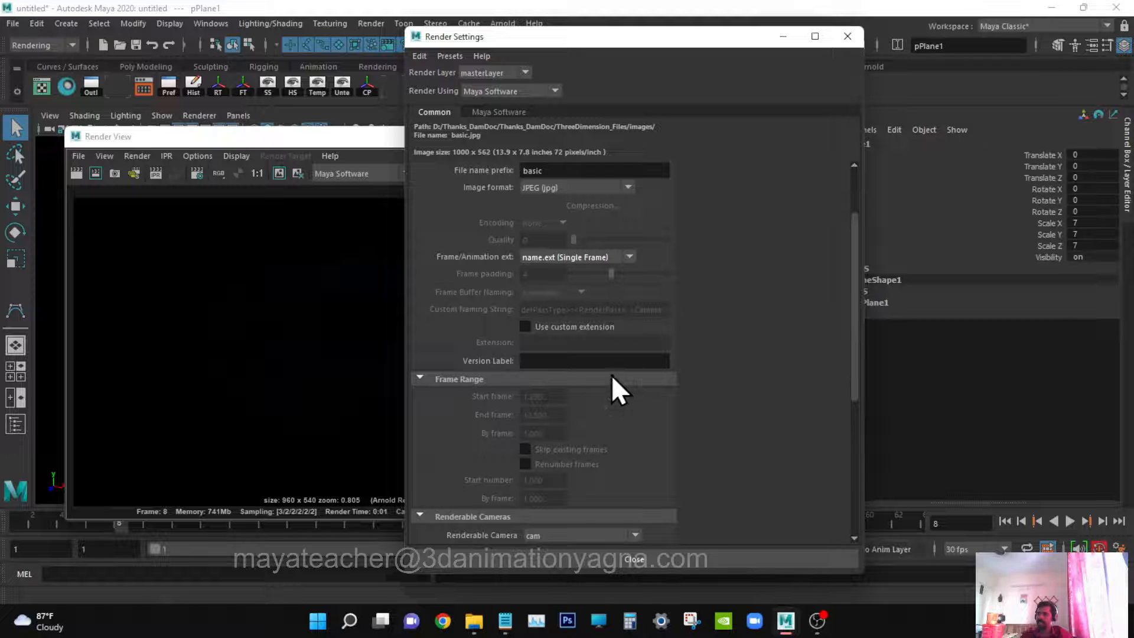
pyautogui.scroll(-7, 613, 373)
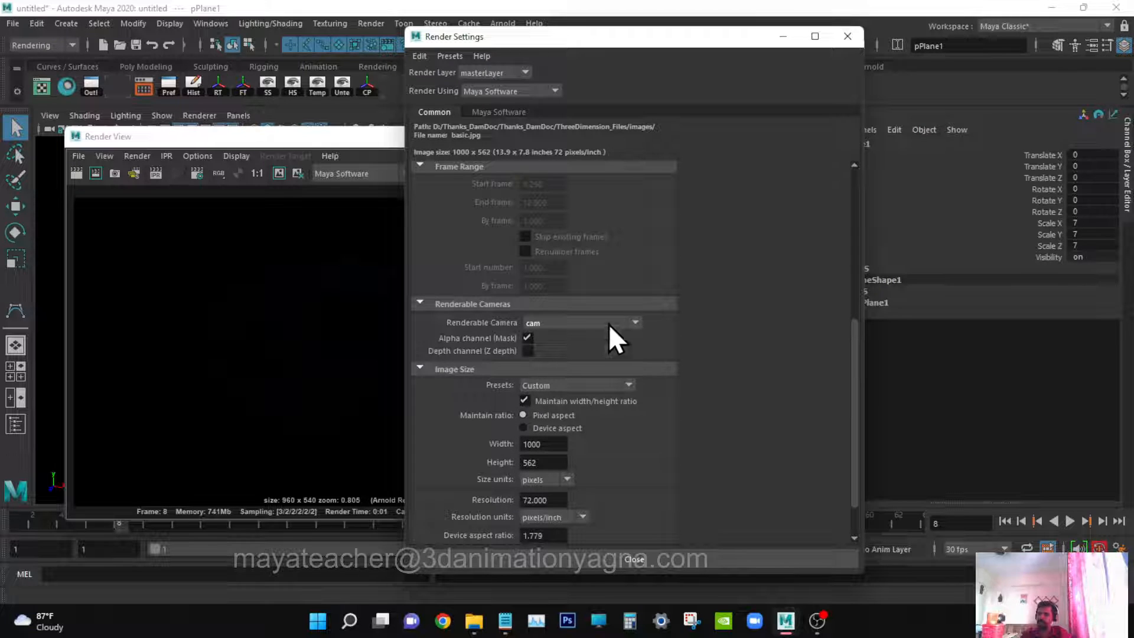
pyautogui.scroll(-2, 609, 414)
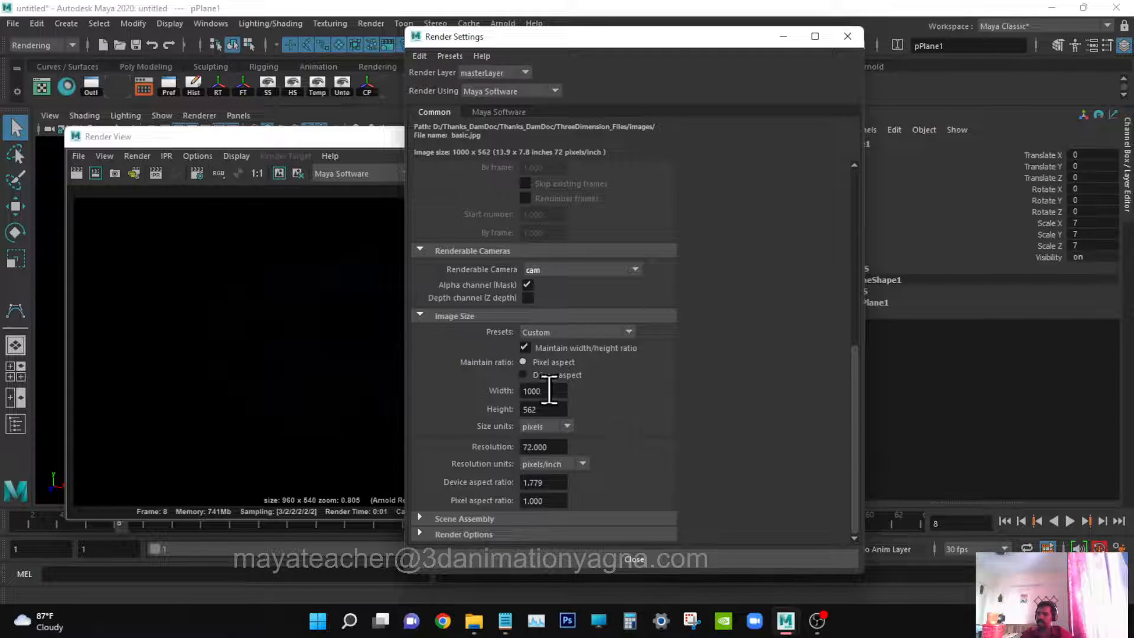
# Review the Maya Software anti-aliasing quality presets and the raytracing quality options.
pyautogui.click(492, 113)
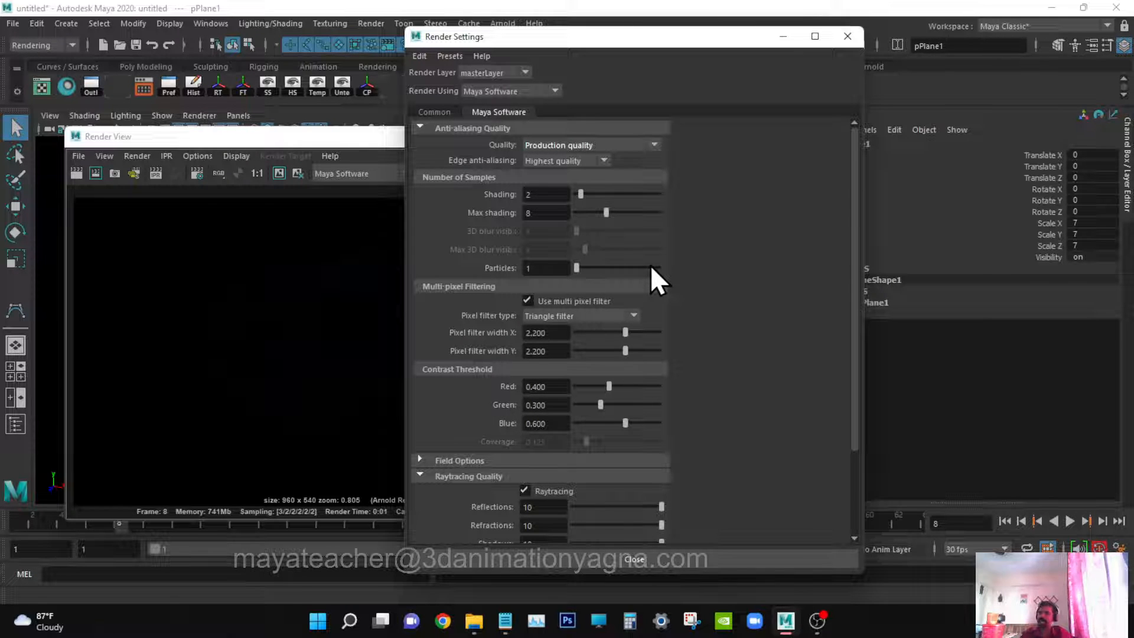
pyautogui.click(589, 146)
pyautogui.click(587, 145)
pyautogui.scroll(-3, 591, 384)
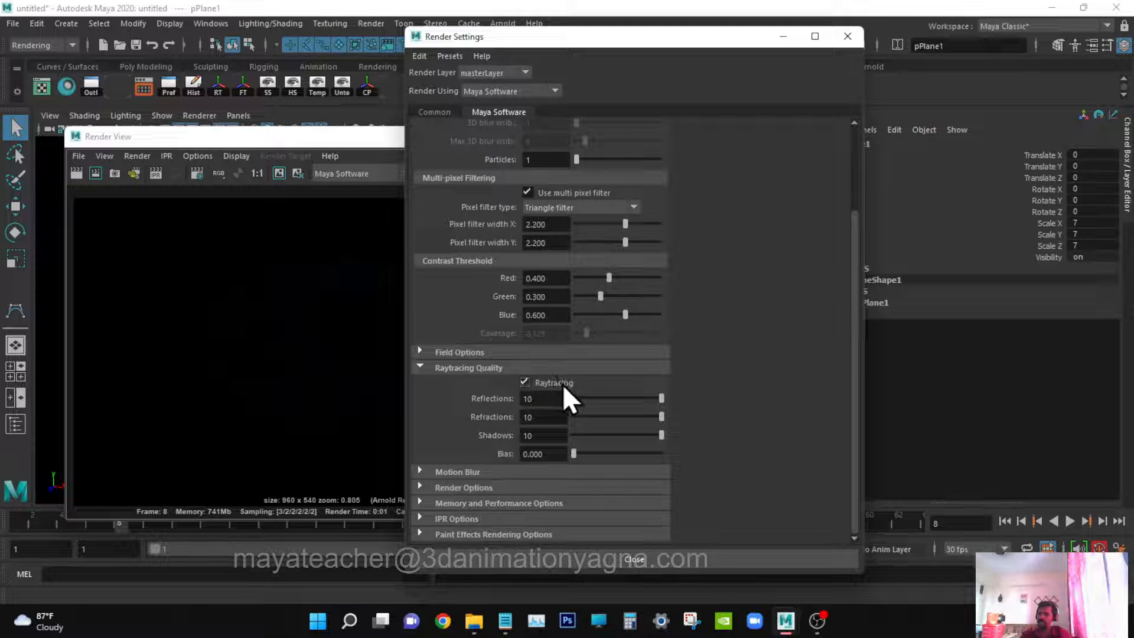
# Close the render settings, render the scene with Maya Software, and move the Render View window aside.
pyautogui.click(572, 554)
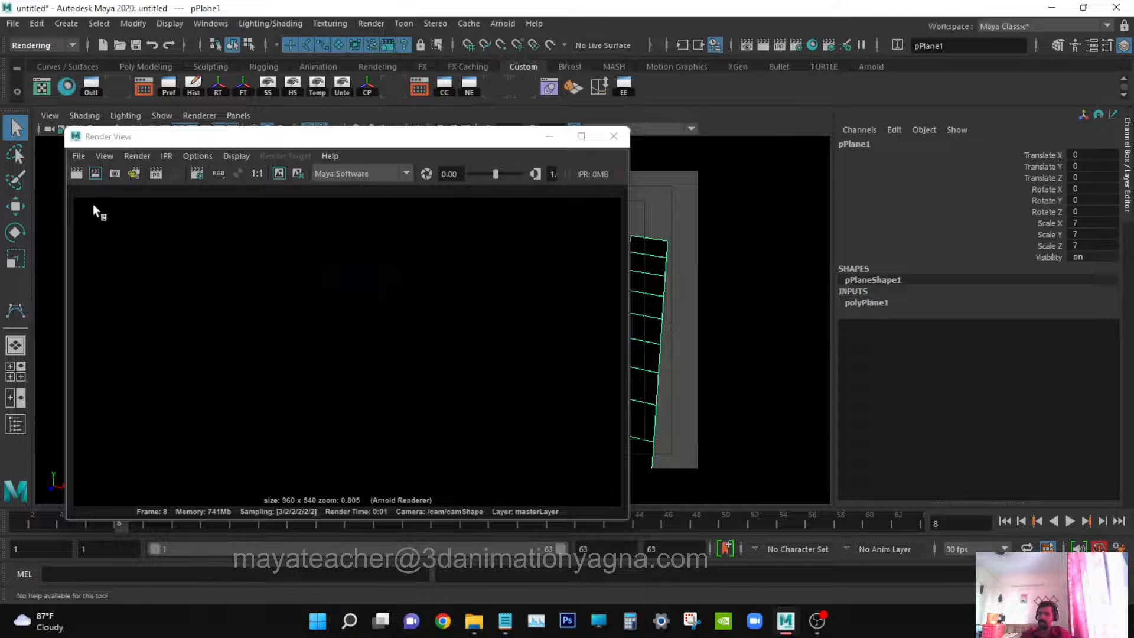
pyautogui.click(76, 176)
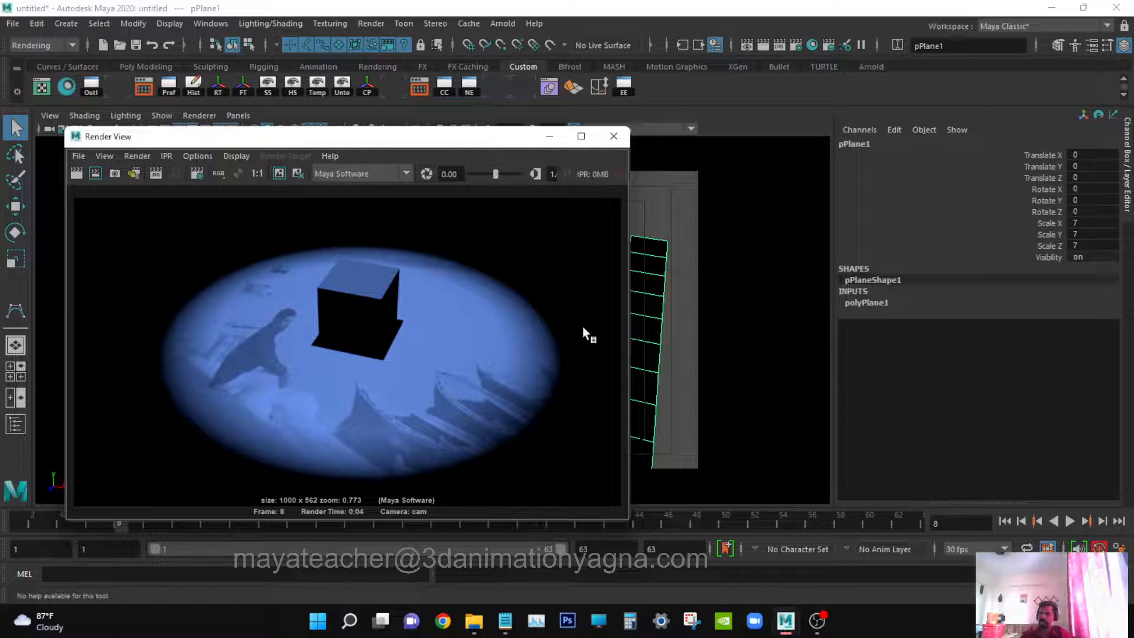
pyautogui.moveTo(395, 140); pyautogui.dragTo(576, 127)
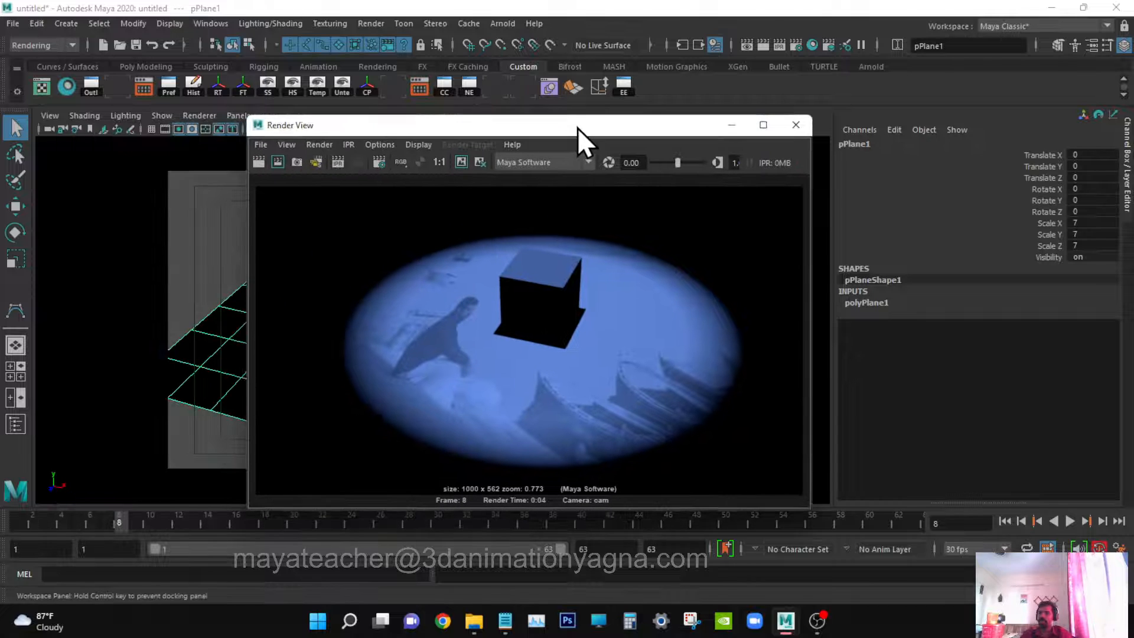